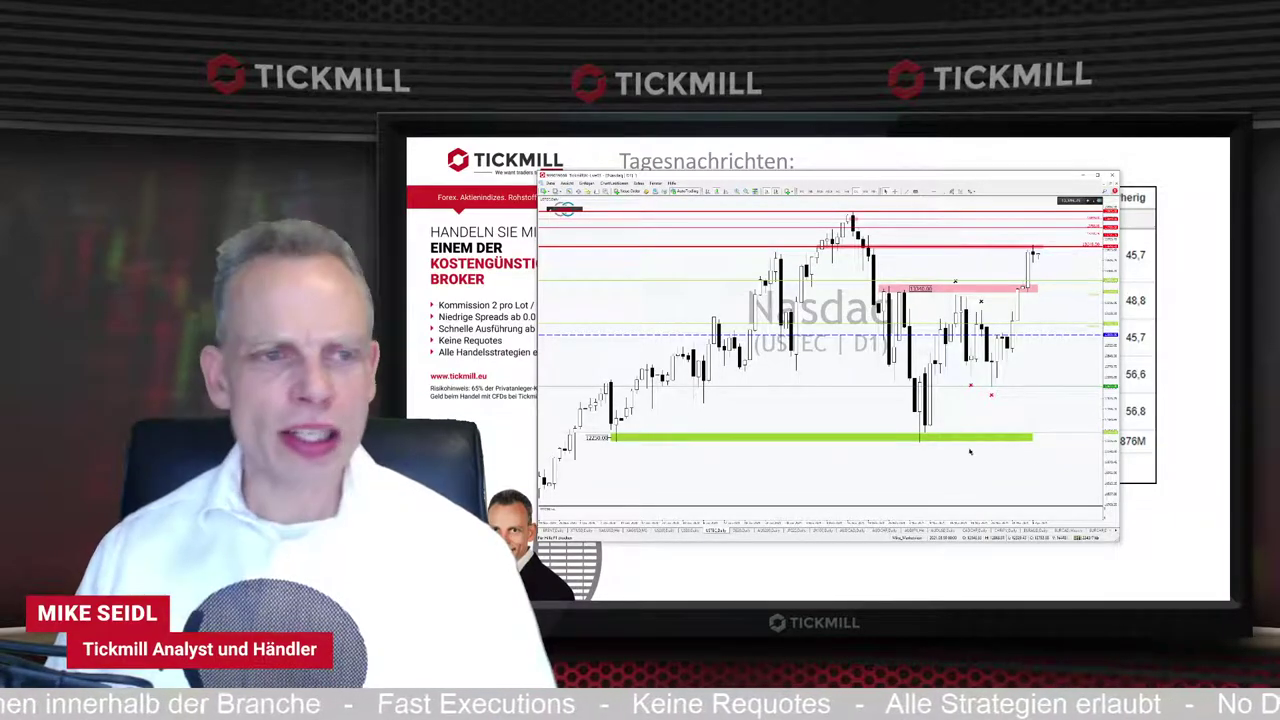
- Show the EURUSD chart full-screen on the daily (D1) timeframe and postpone the Windows restart reminder
click(1098, 177)
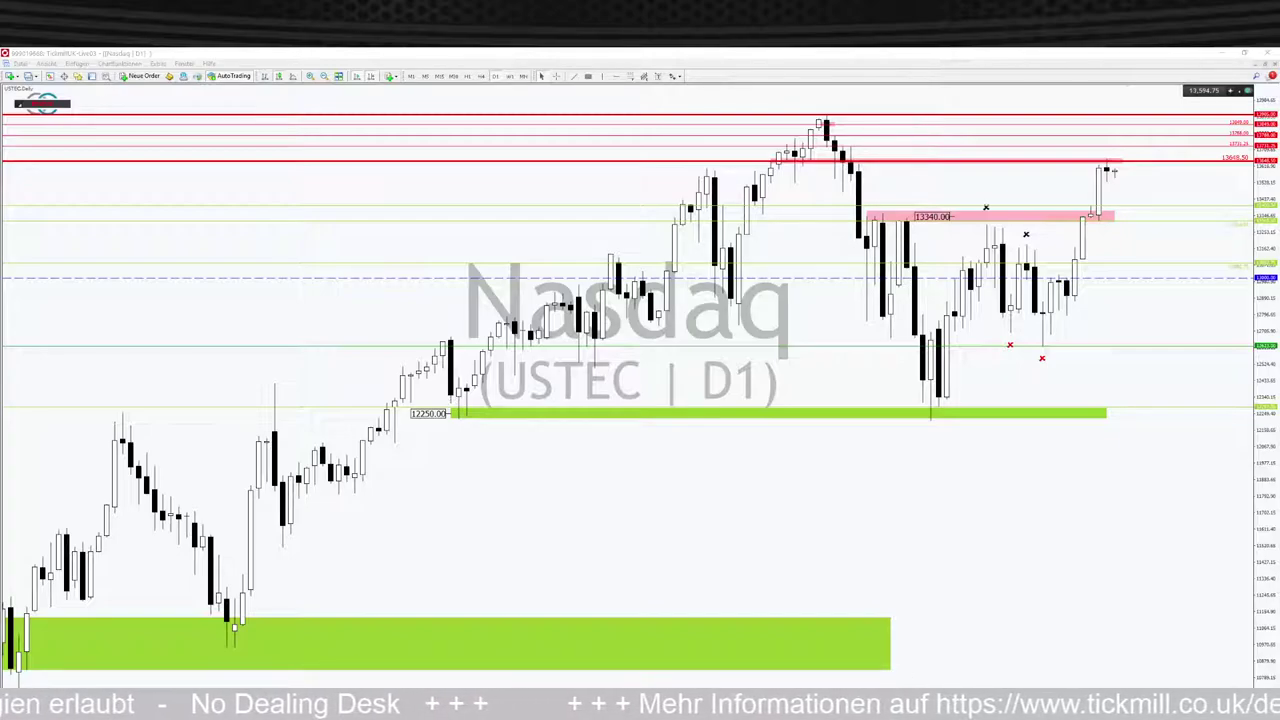
key(ctrl+F6)
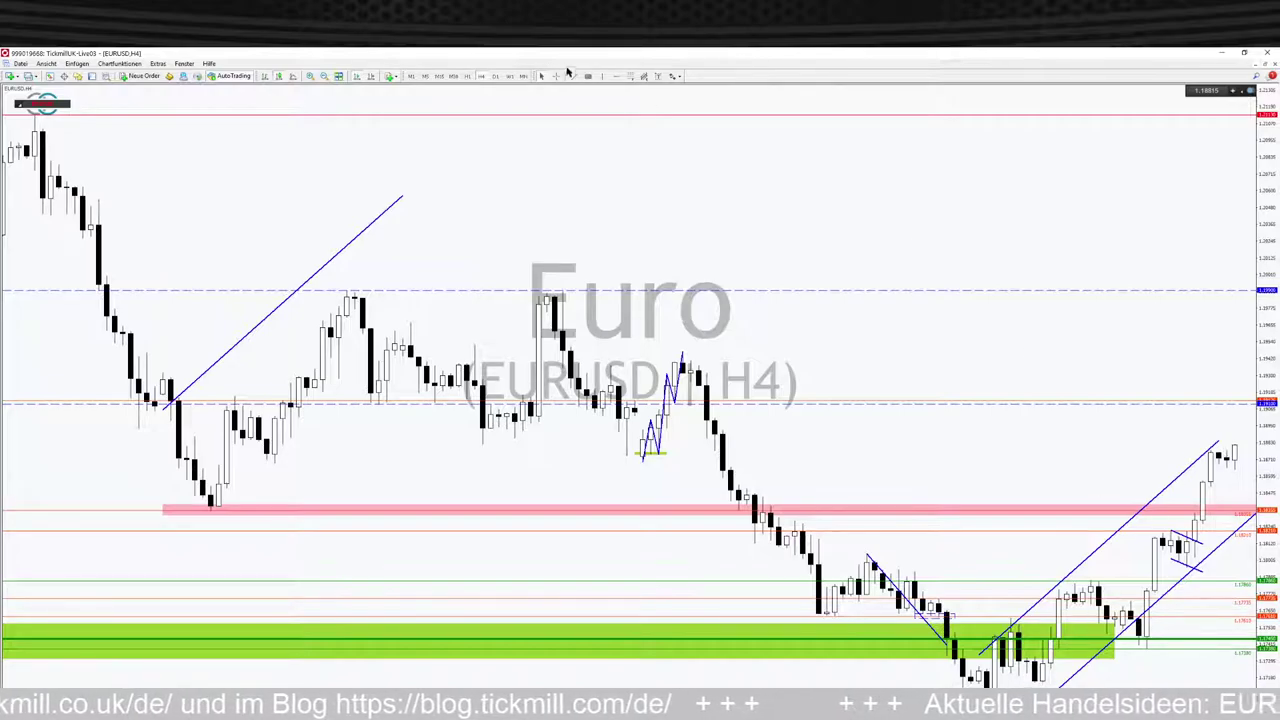
click(497, 77)
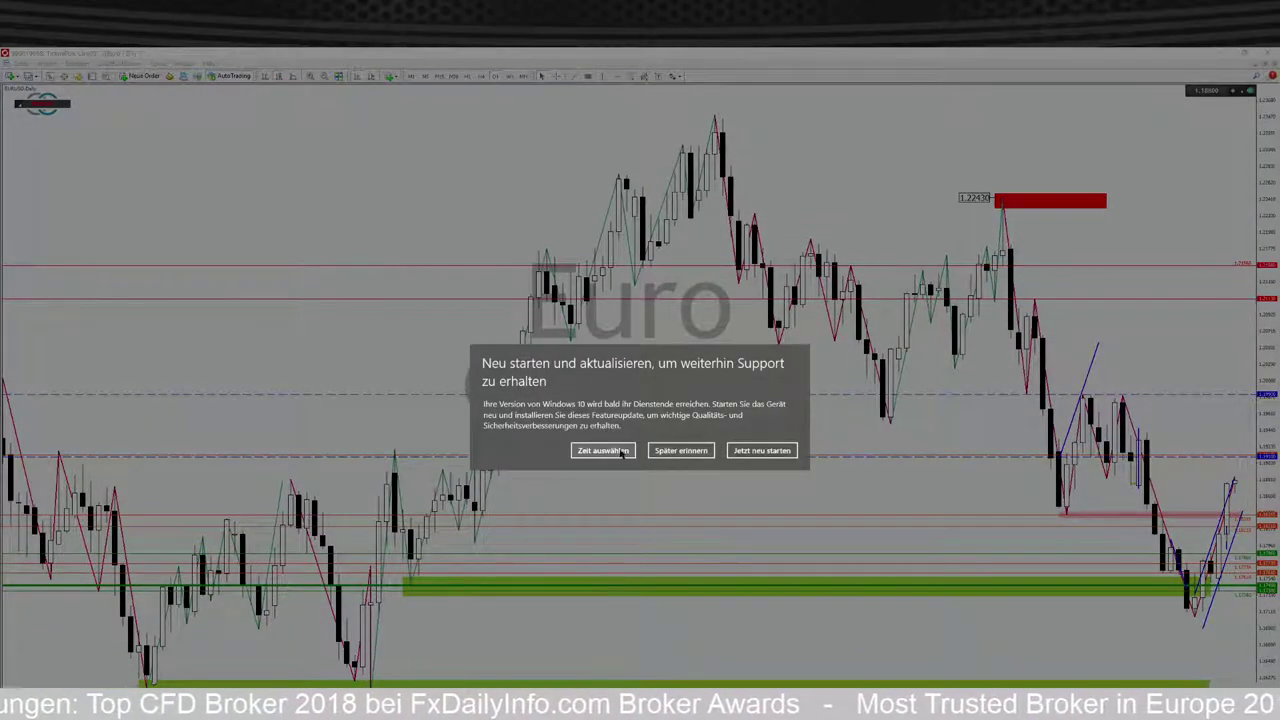
click(670, 451)
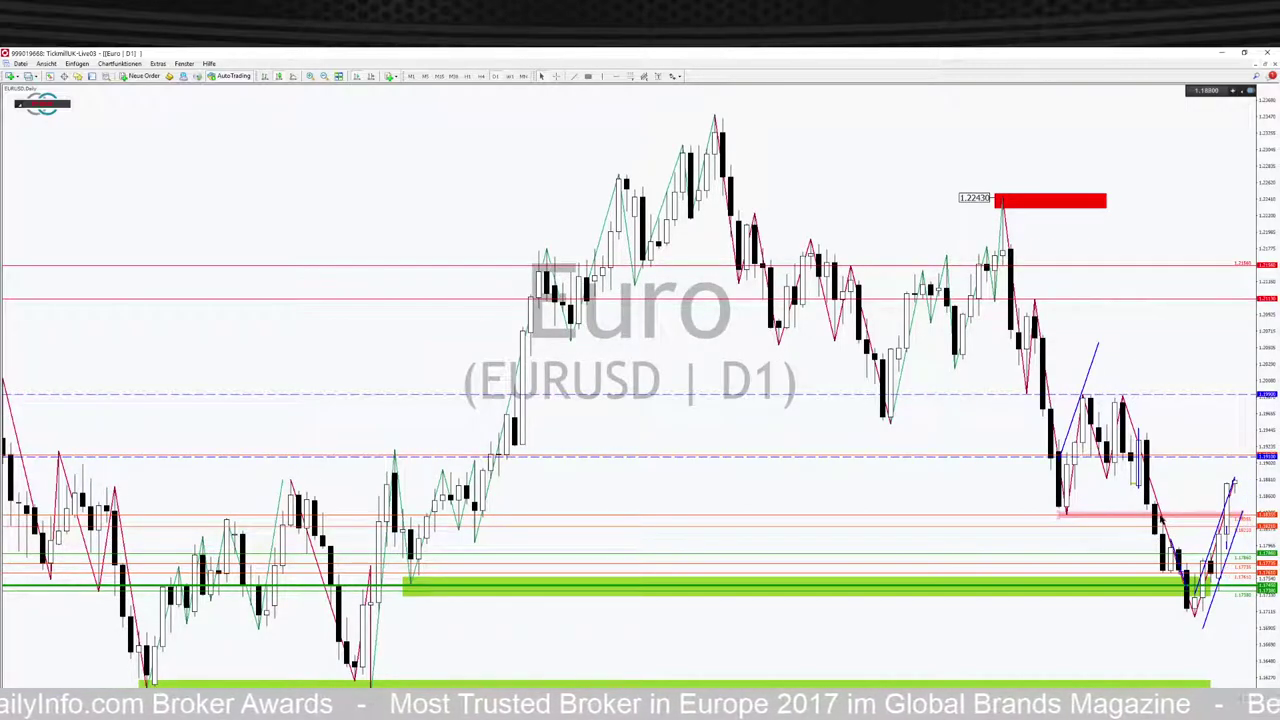
- Copy the pink resistance zone to the next higher swing low and to the last swing high on the daily EURUSD chart
drag(1160, 514, 1186, 483)
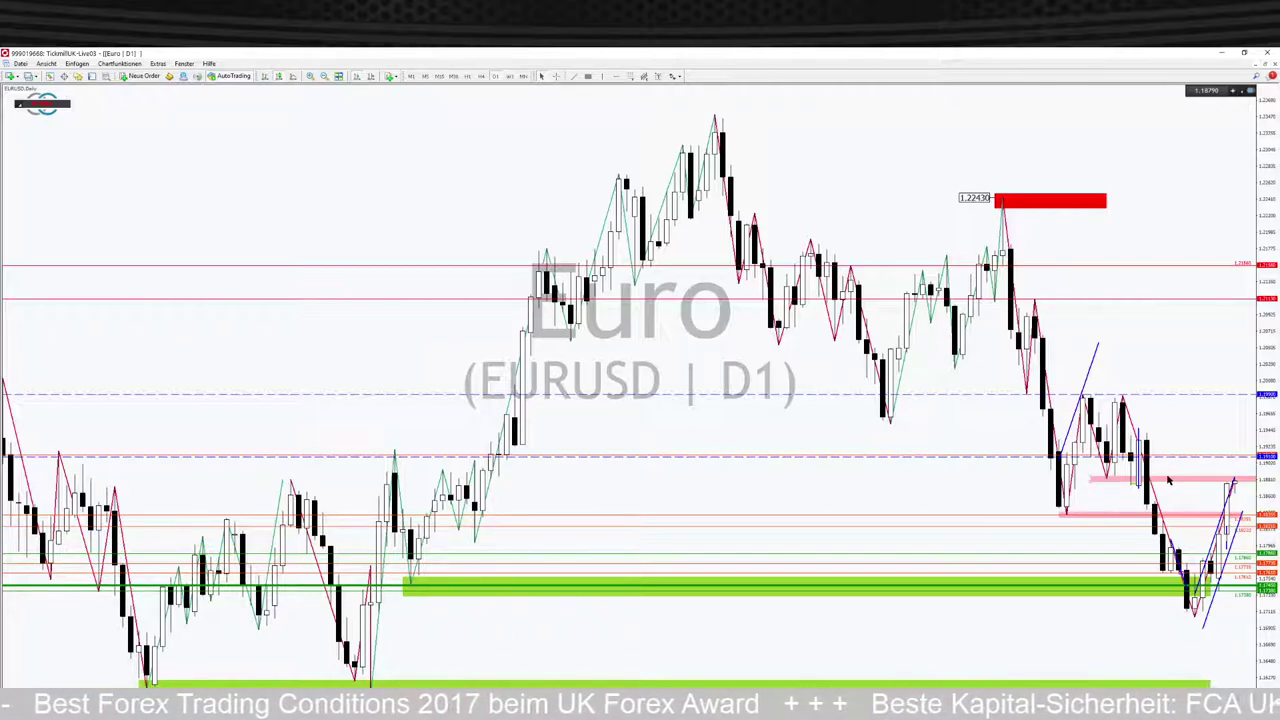
drag(1190, 484, 1148, 432)
drag(1071, 437, 1134, 437)
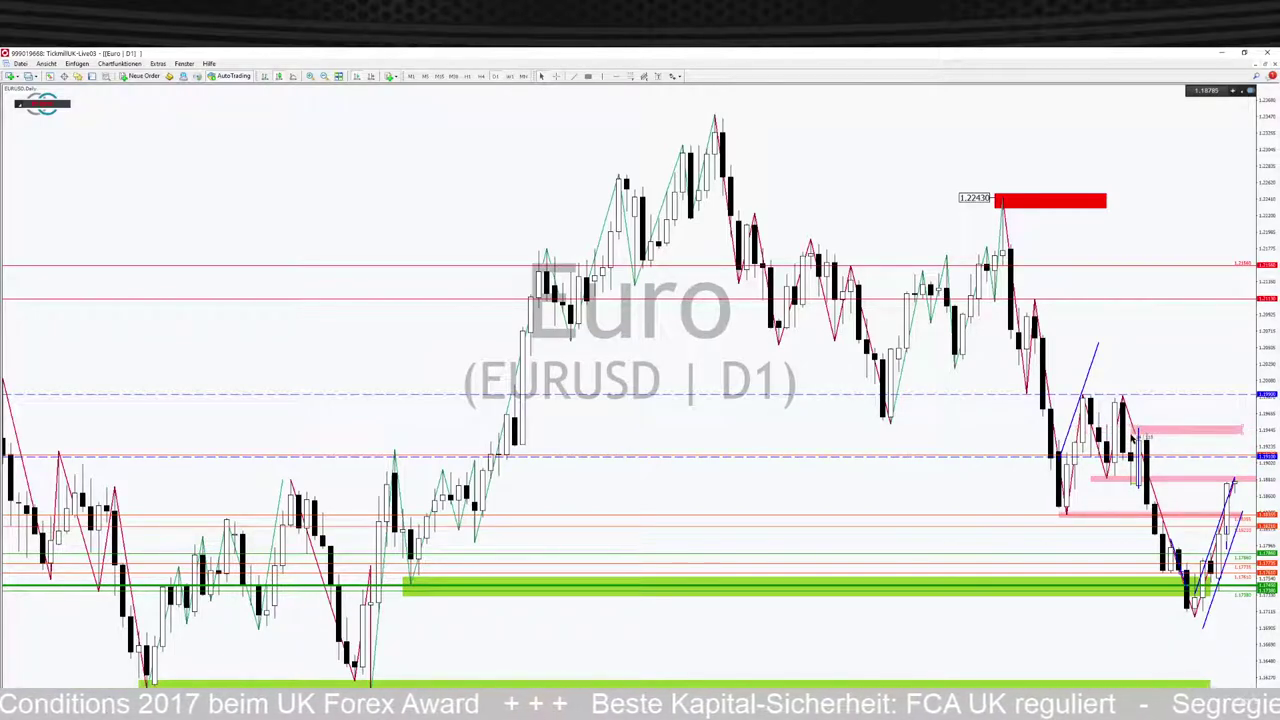
drag(1246, 432, 1246, 435)
- Copy a red horizontal price line onto the uppermost pink zone and clear the selection of all chart objects
drag(1220, 300, 1240, 432)
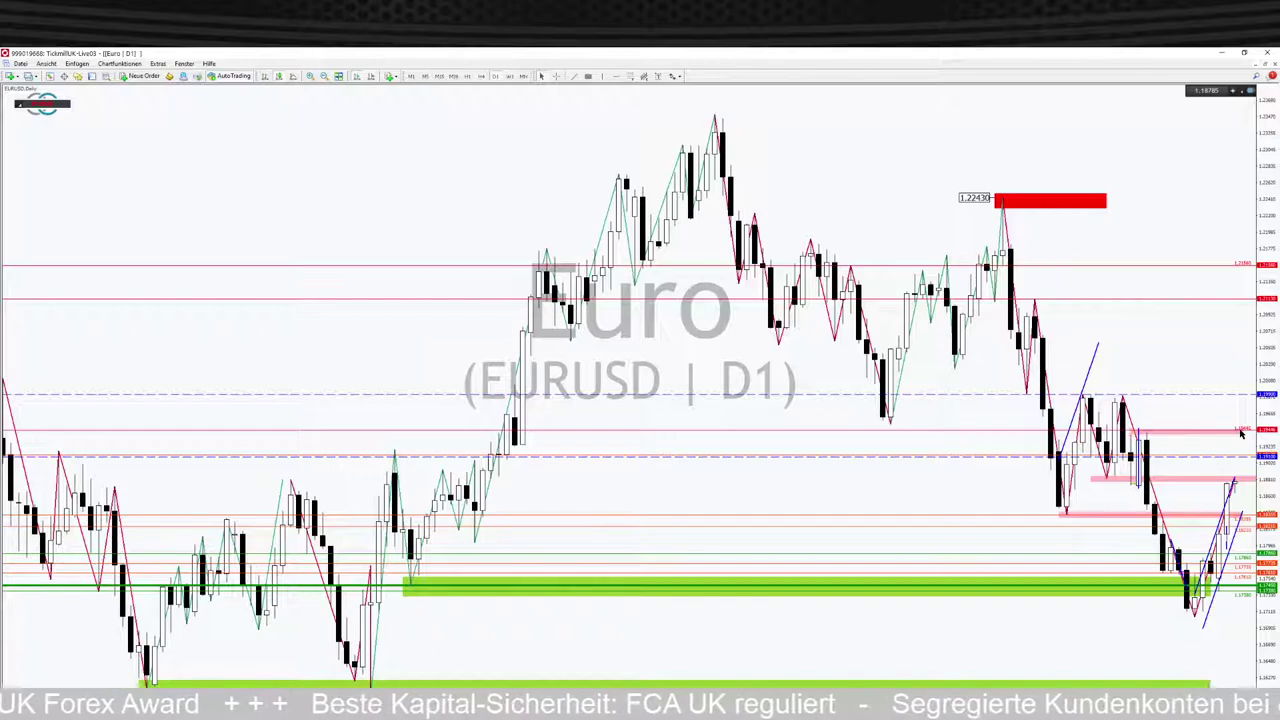
right_click(1190, 433)
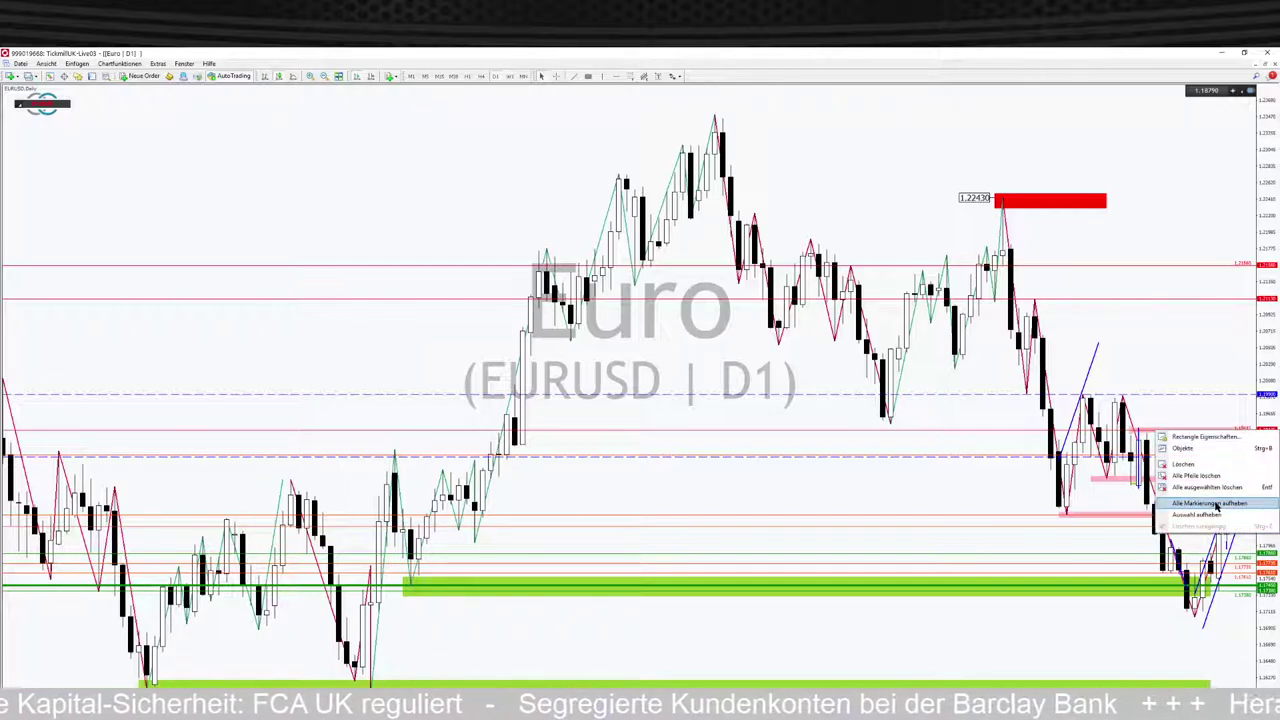
click(1205, 494)
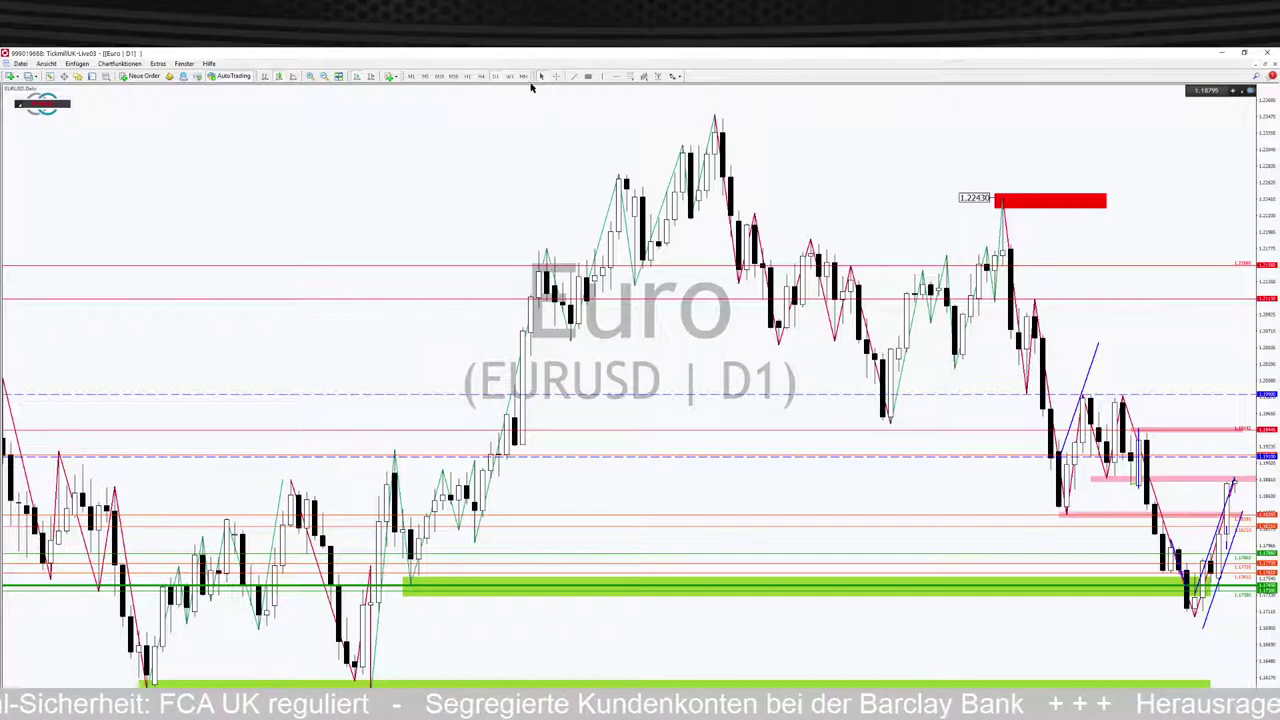
- On the zoomed-out H4 chart, trace the downtrend swings from the 1.22430 high with red annotation lines
click(482, 77)
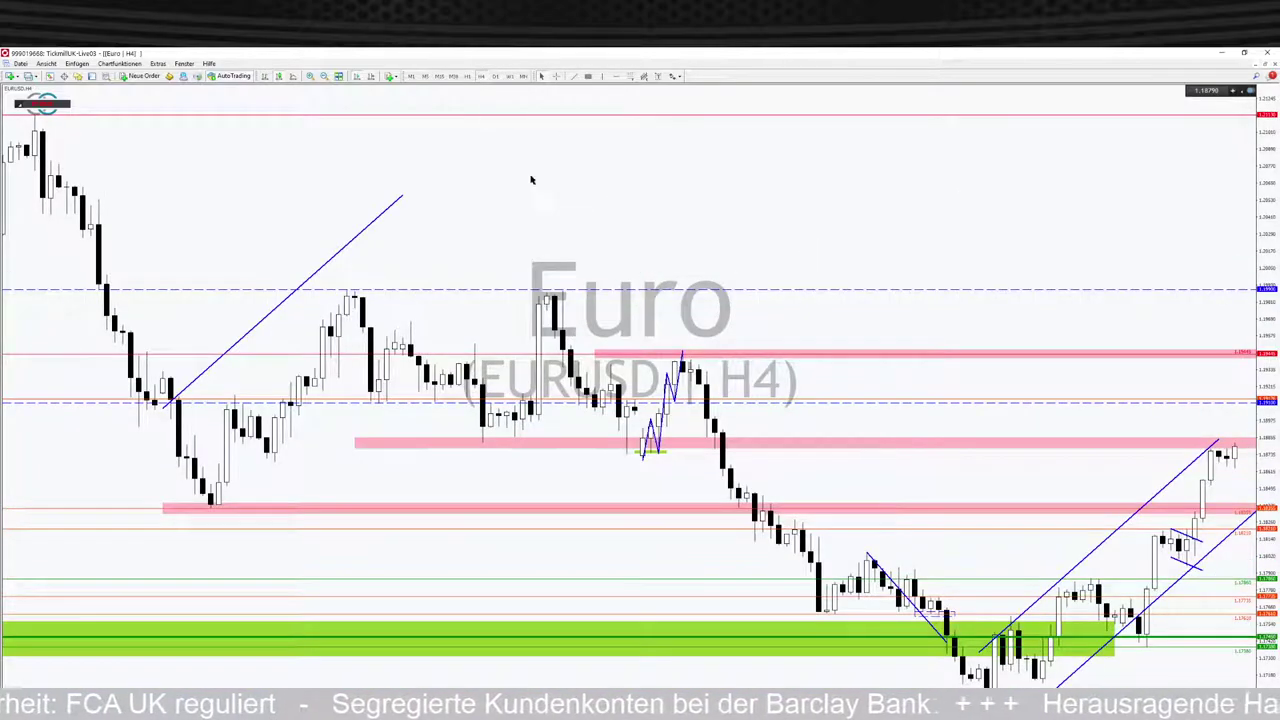
click(323, 77)
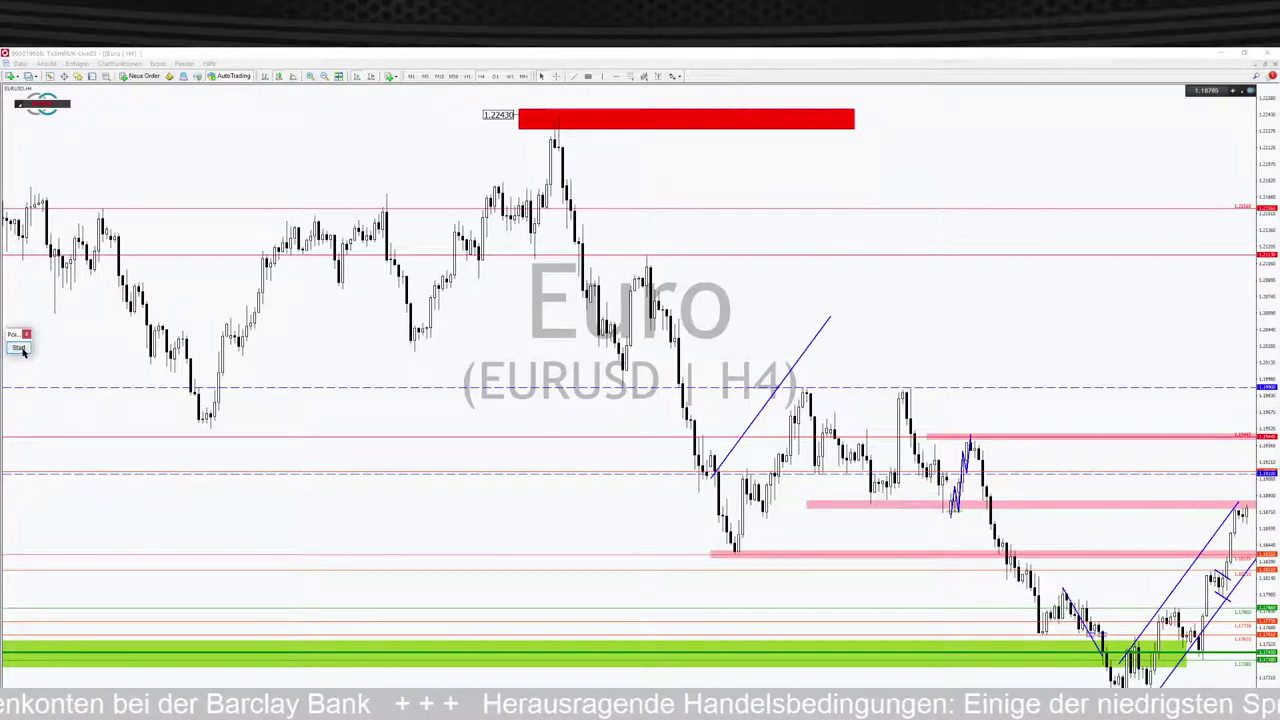
click(19, 348)
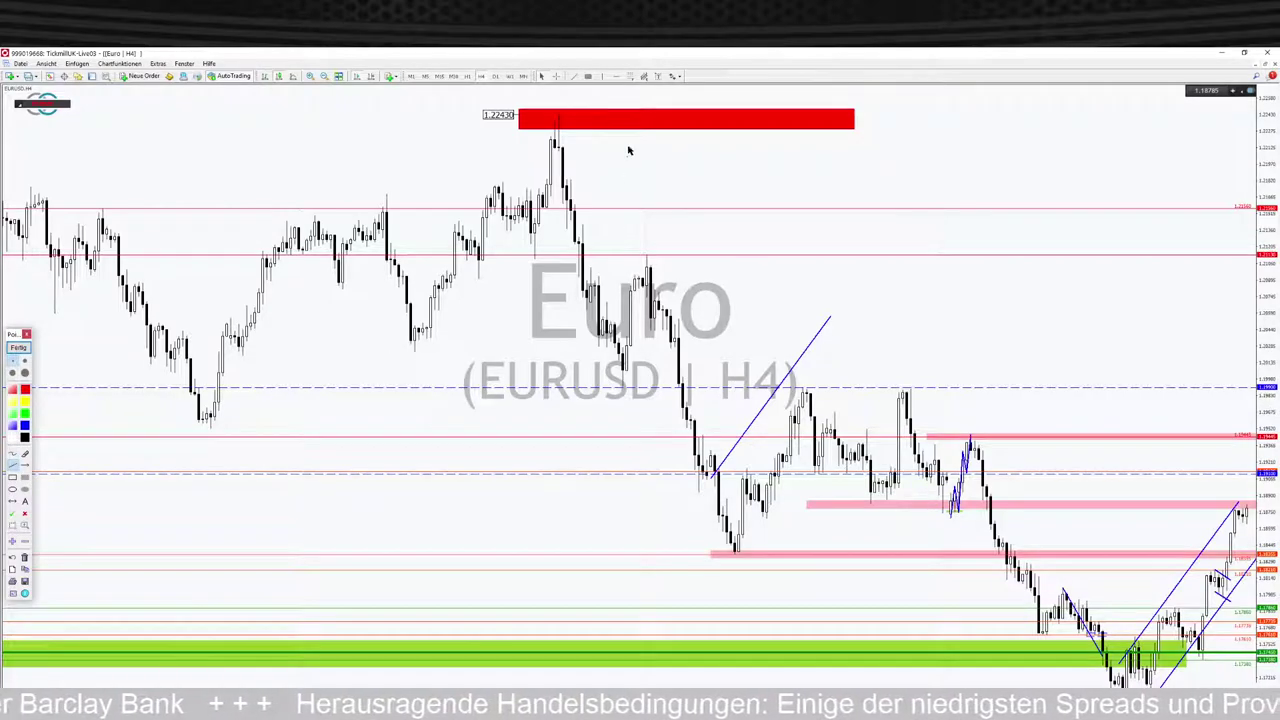
drag(556, 114, 622, 384)
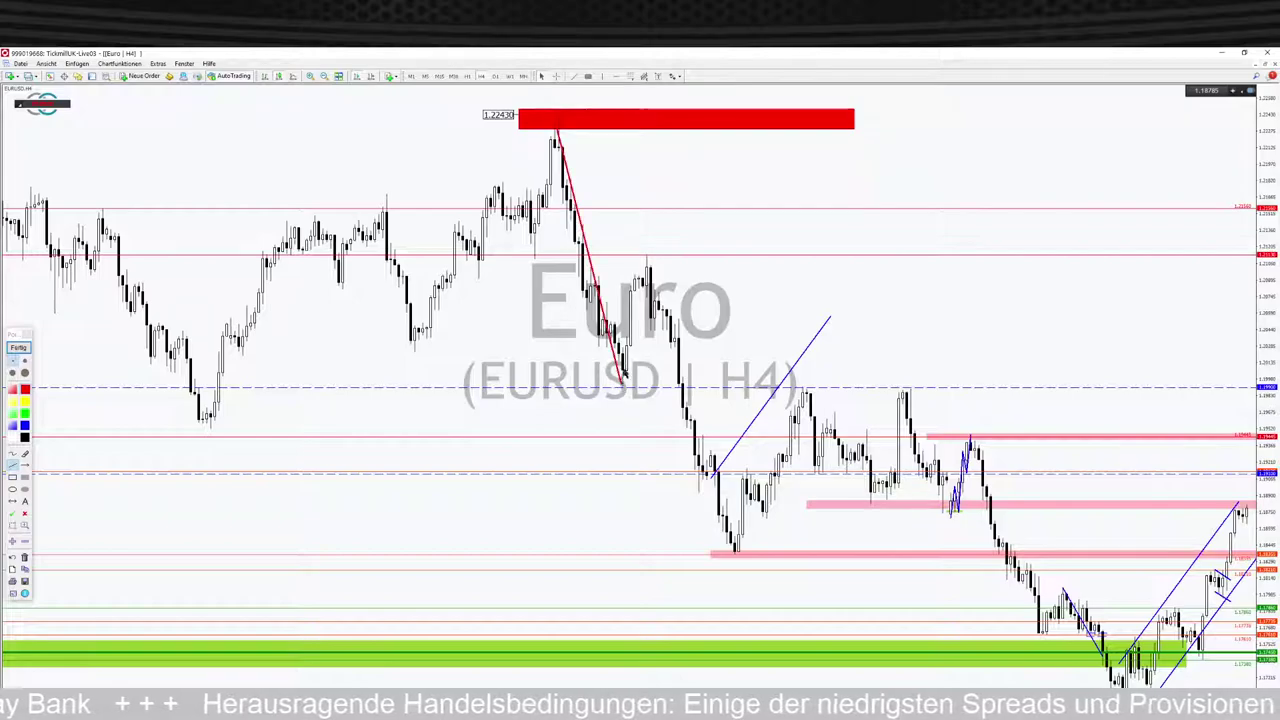
mouse_move(642, 252)
mouse_down()
mouse_move(688, 440)
mouse_move(735, 552)
mouse_up()
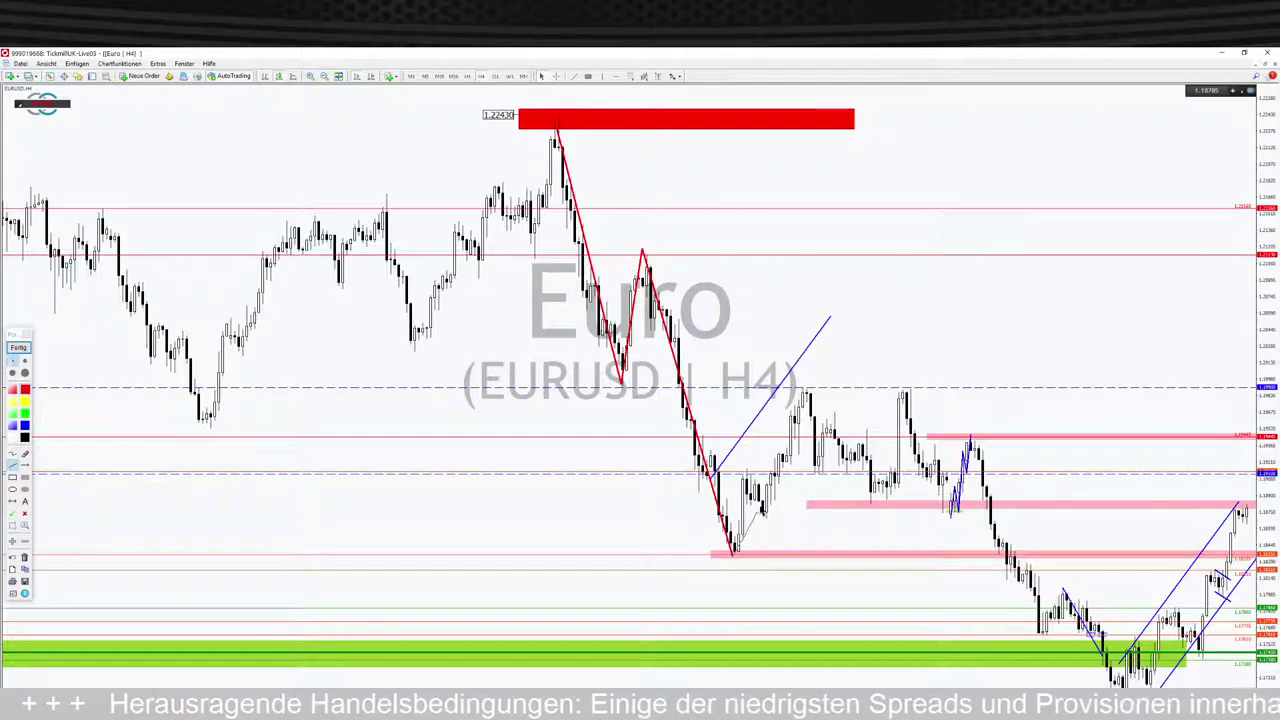
click(808, 381)
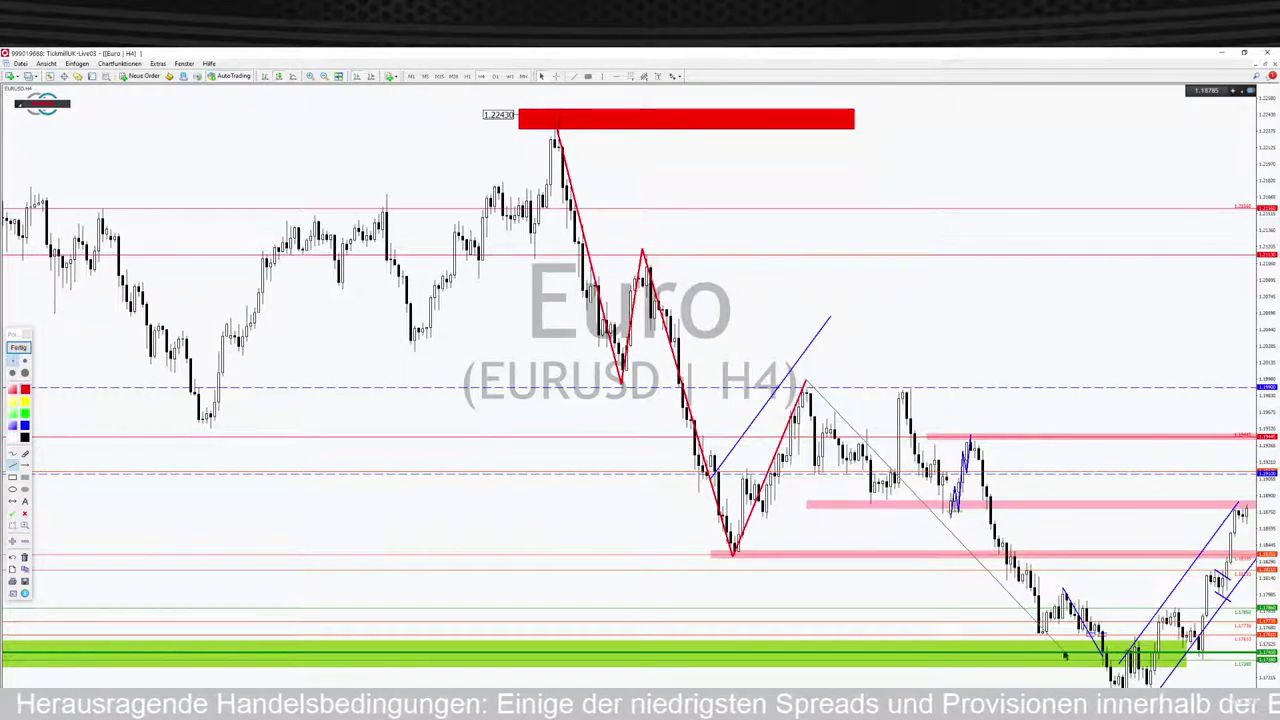
click(1104, 686)
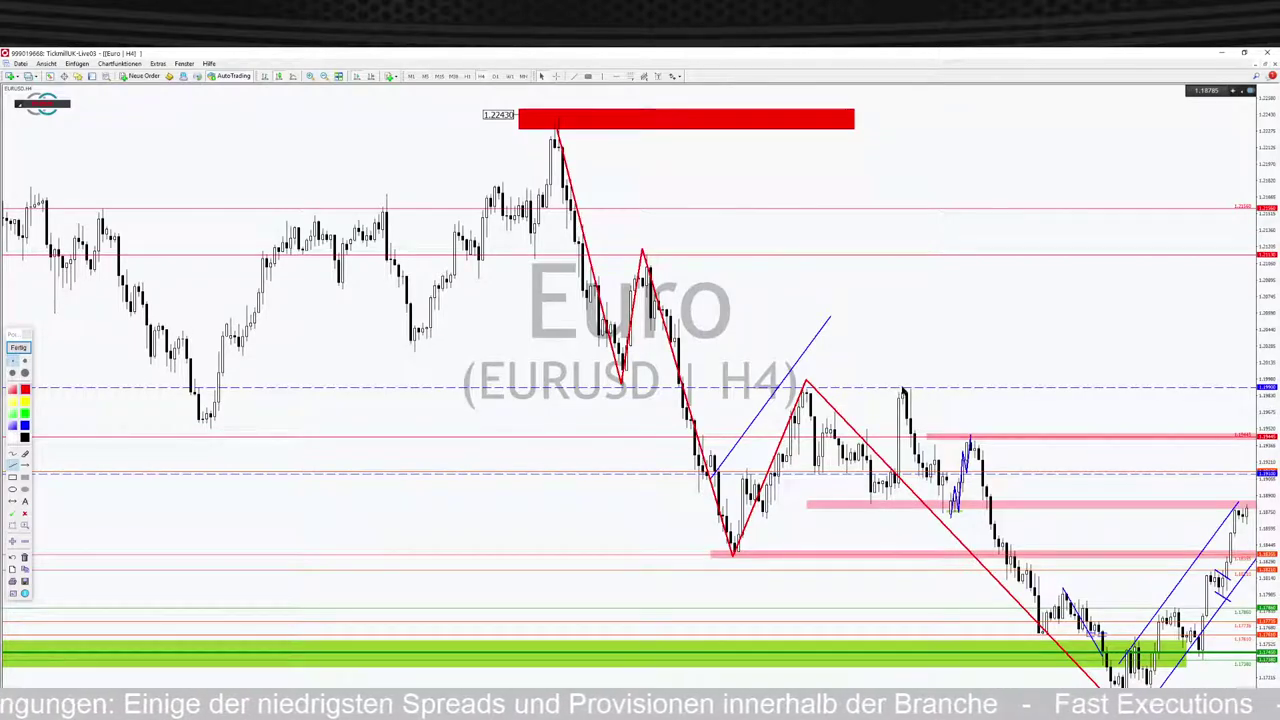
drag(903, 388, 950, 515)
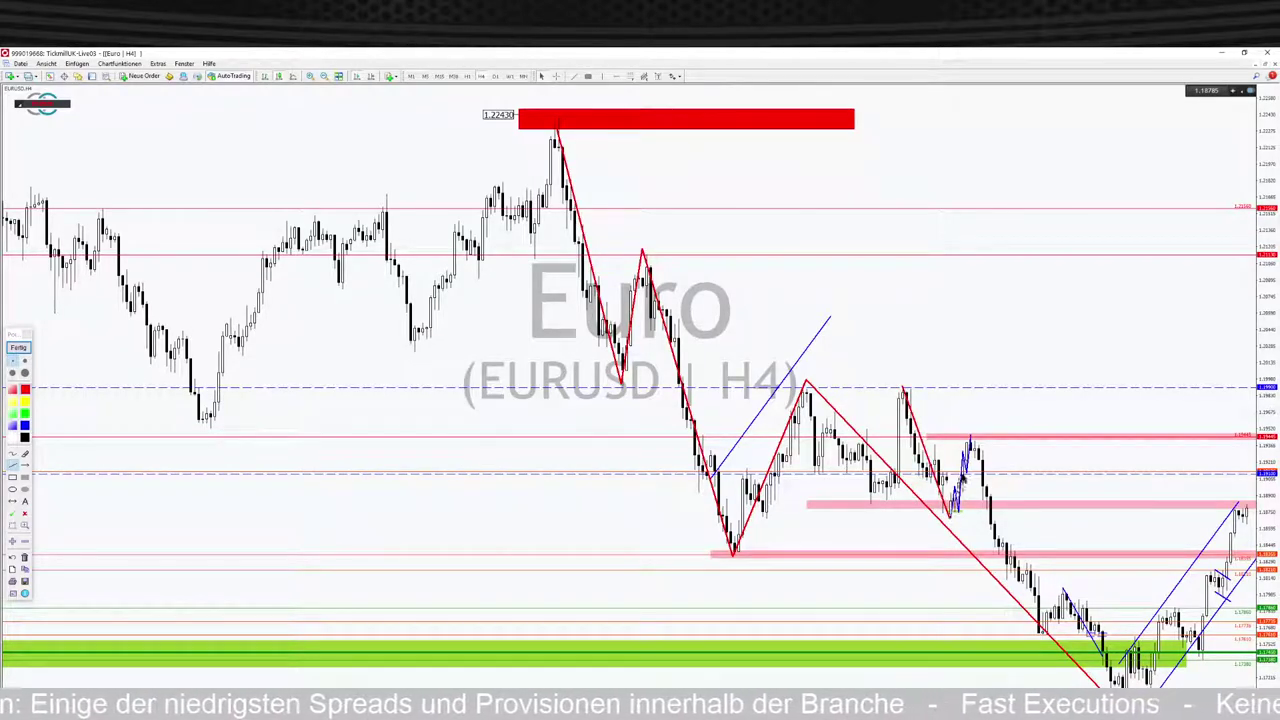
mouse_move(970, 438)
mouse_down()
mouse_move(1043, 632)
mouse_move(1068, 585)
mouse_move(1100, 636)
mouse_up()
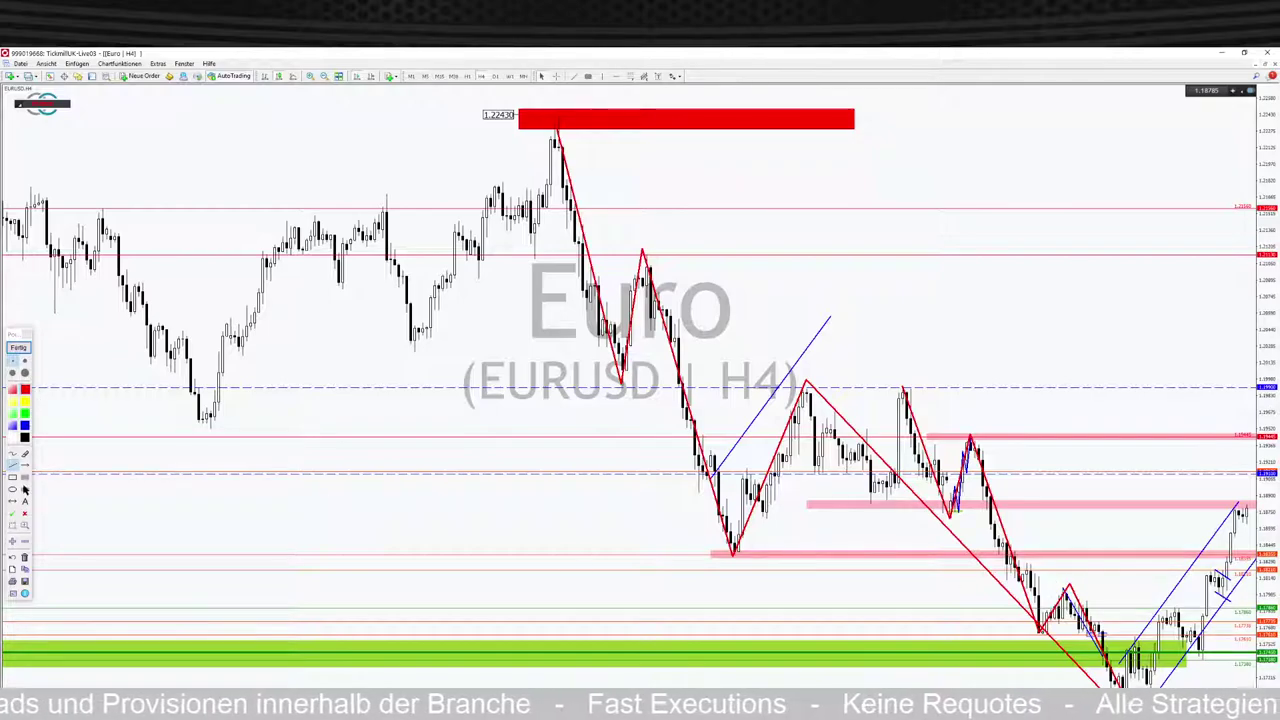
- Circle the last lower high freehand in red and draw three green arrows from the current price to the earlier swing levels
click(13, 456)
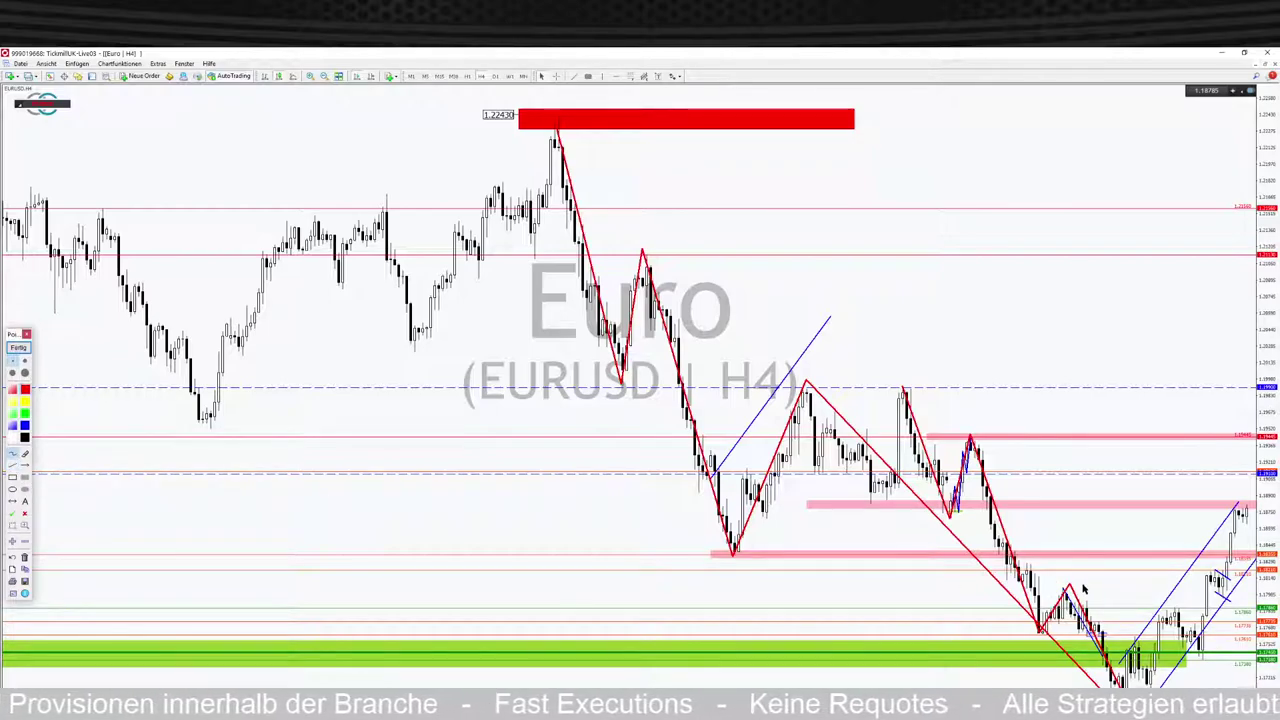
mouse_move(1084, 578)
mouse_down()
mouse_move(1052, 596)
mouse_move(1080, 602)
mouse_move(1084, 578)
mouse_up()
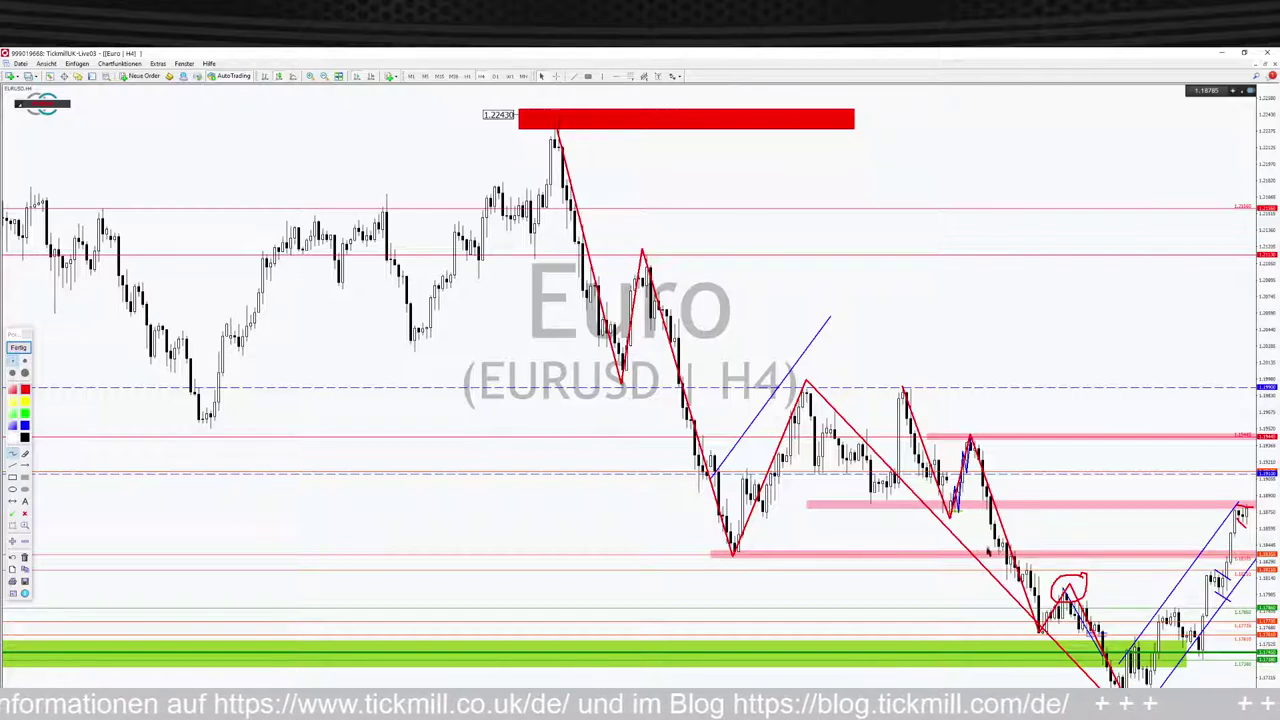
click(22, 464)
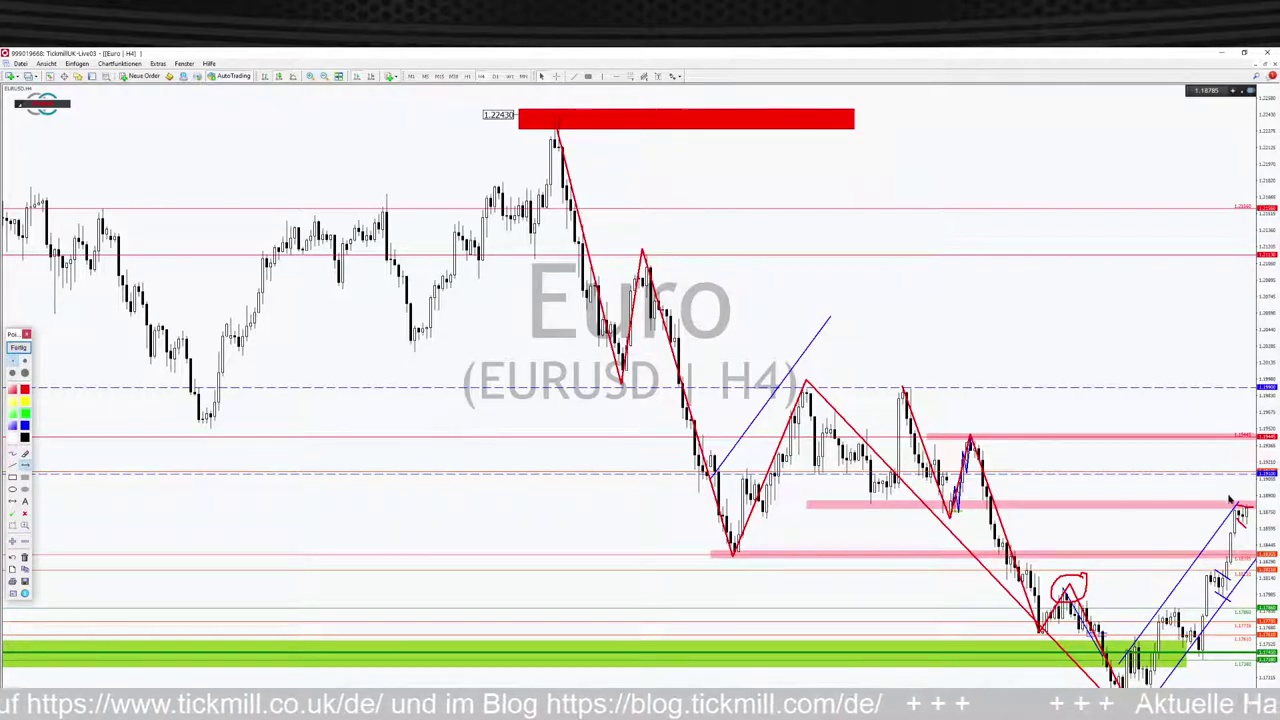
click(1000, 505)
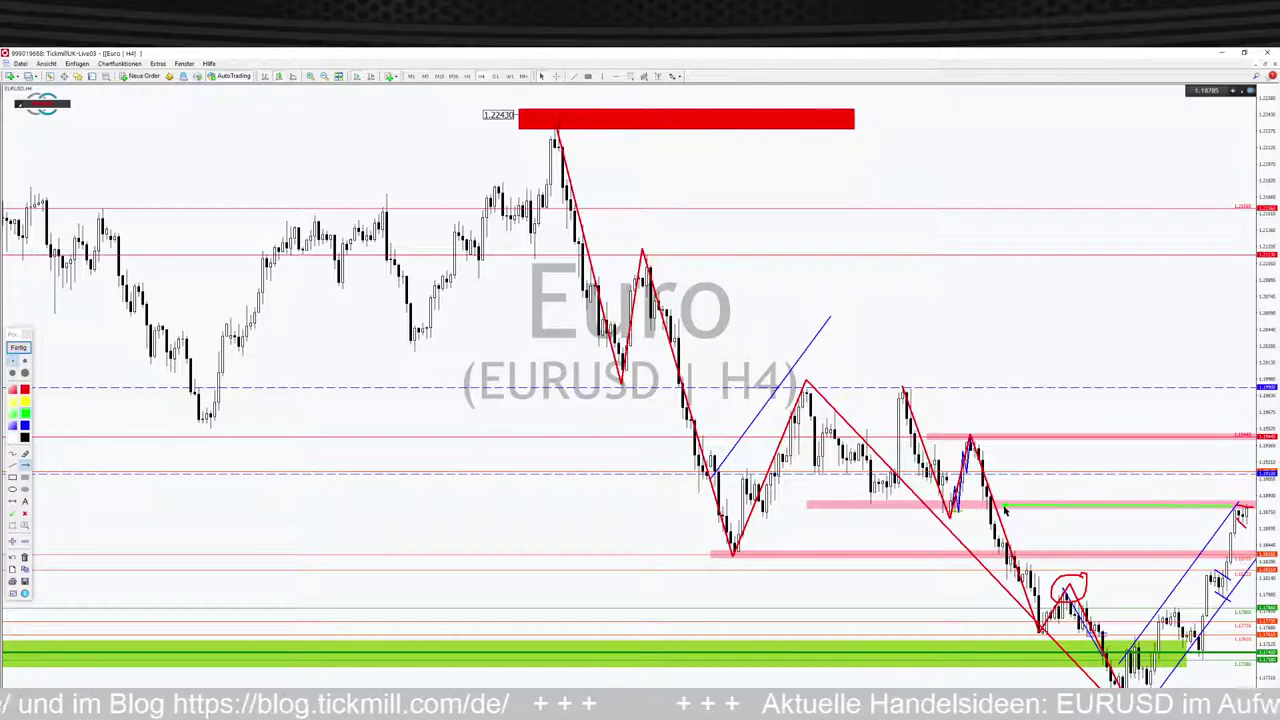
drag(1238, 508, 976, 439)
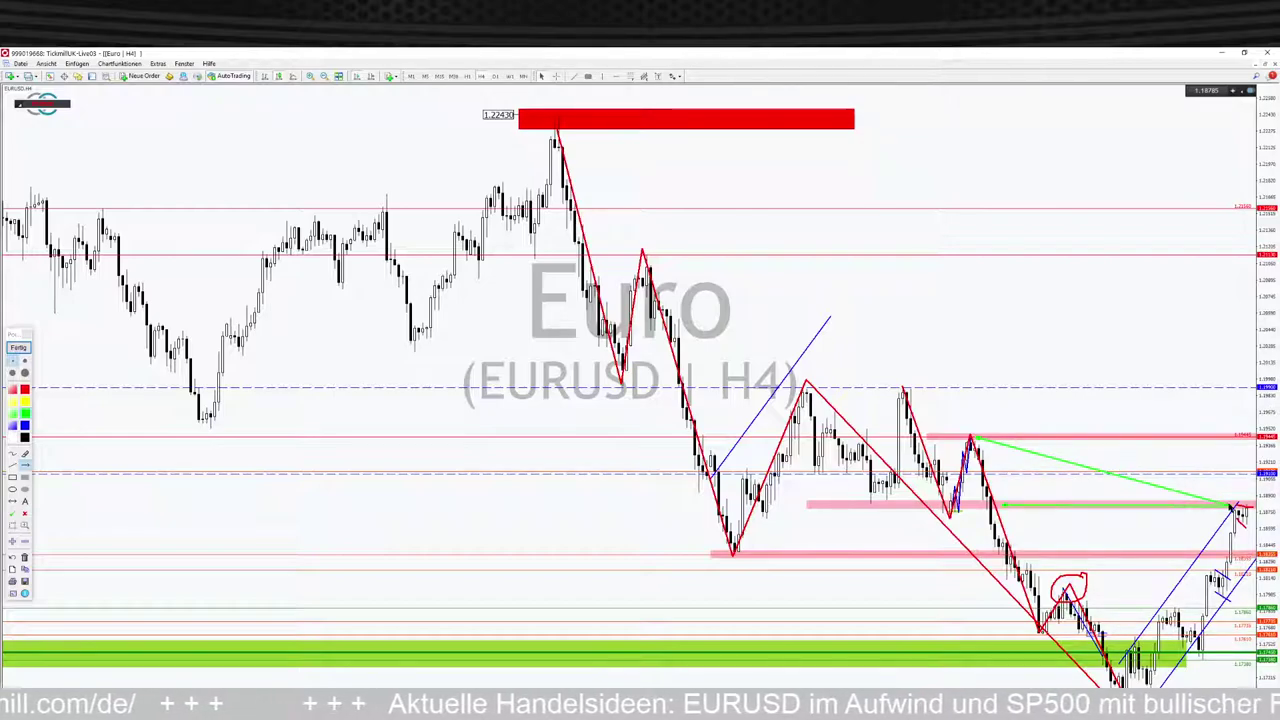
drag(1236, 507, 935, 393)
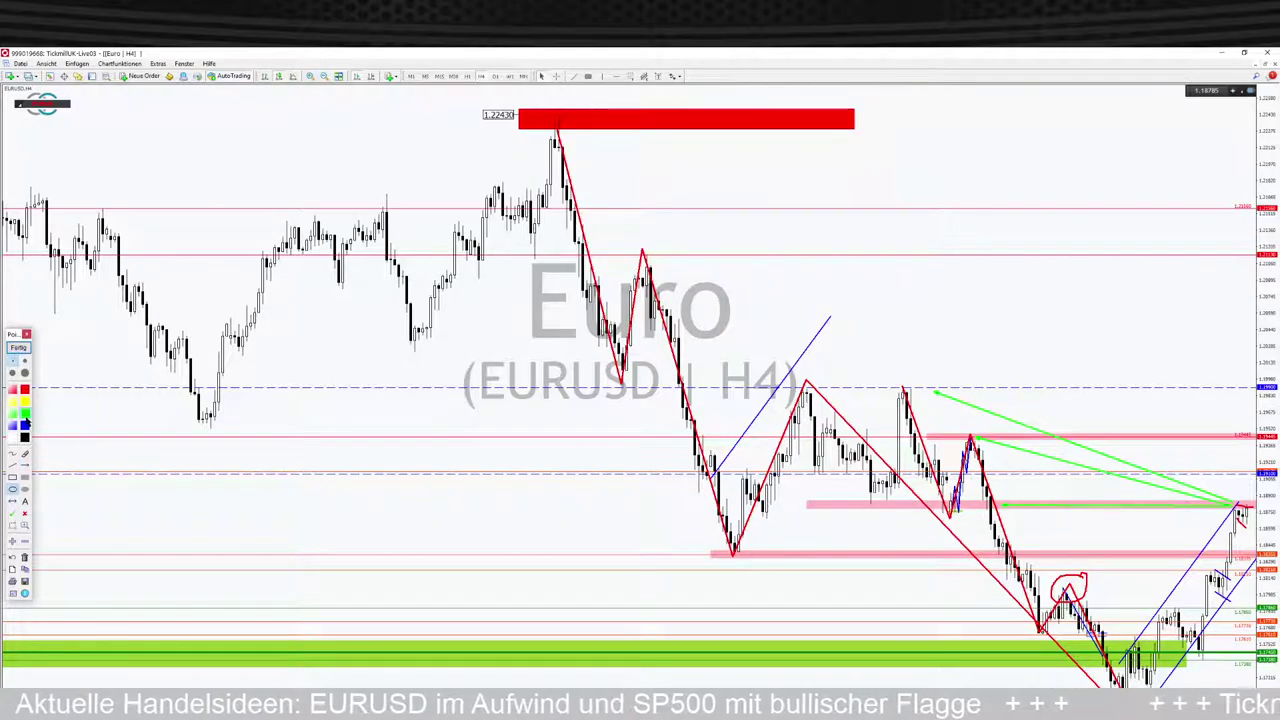
- Mark the three price reactions along the upper blue dashed line with blue ellipses, then close the annotation tool
drag(786, 378, 826, 406)
drag(886, 378, 918, 402)
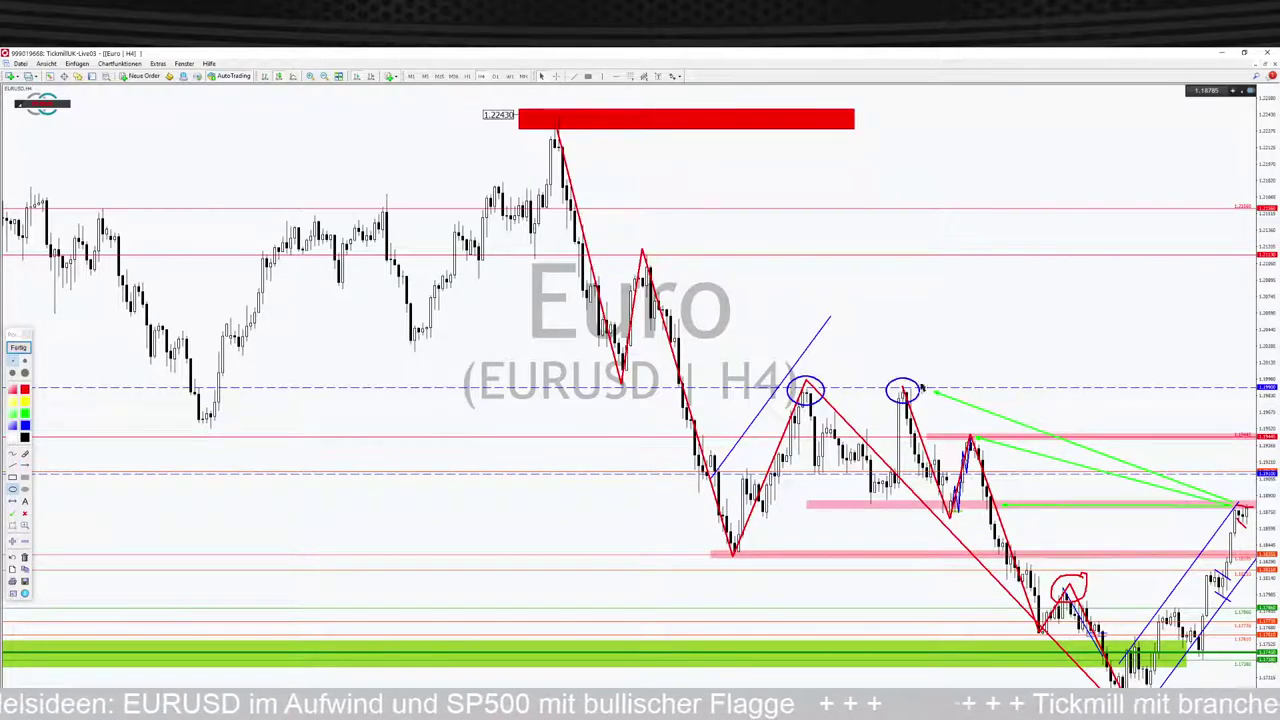
drag(612, 380, 714, 396)
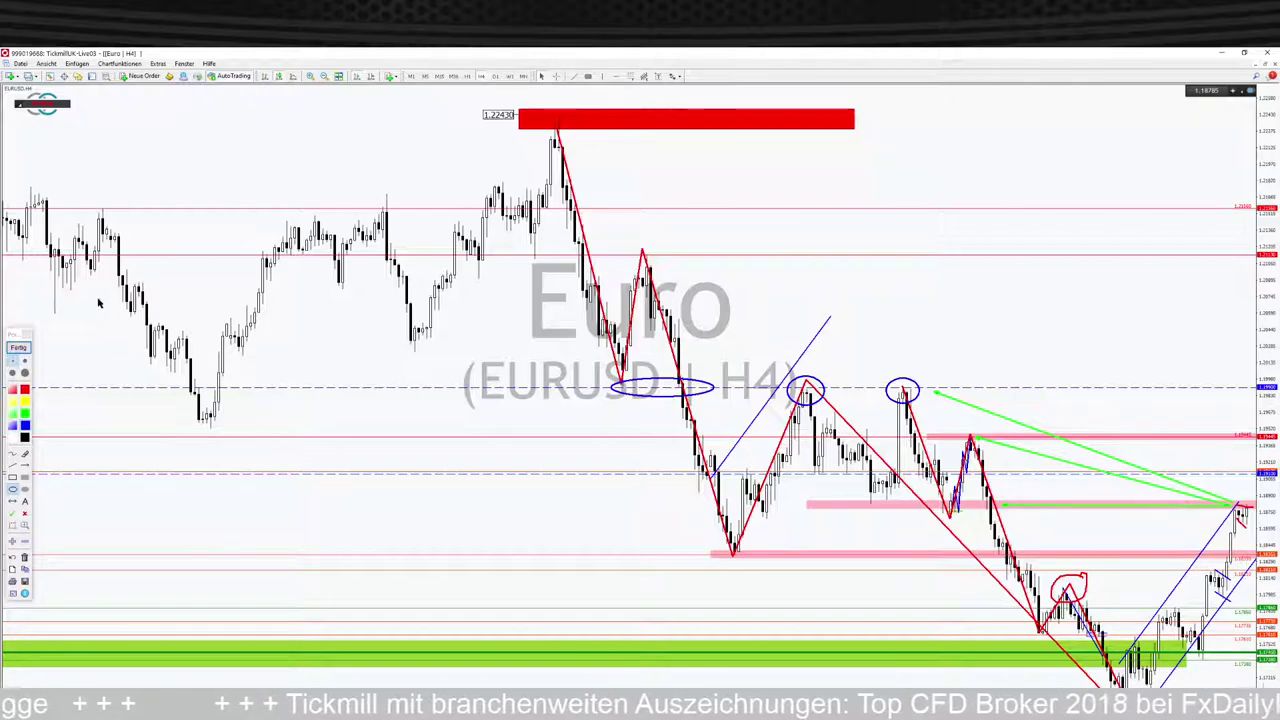
click(25, 334)
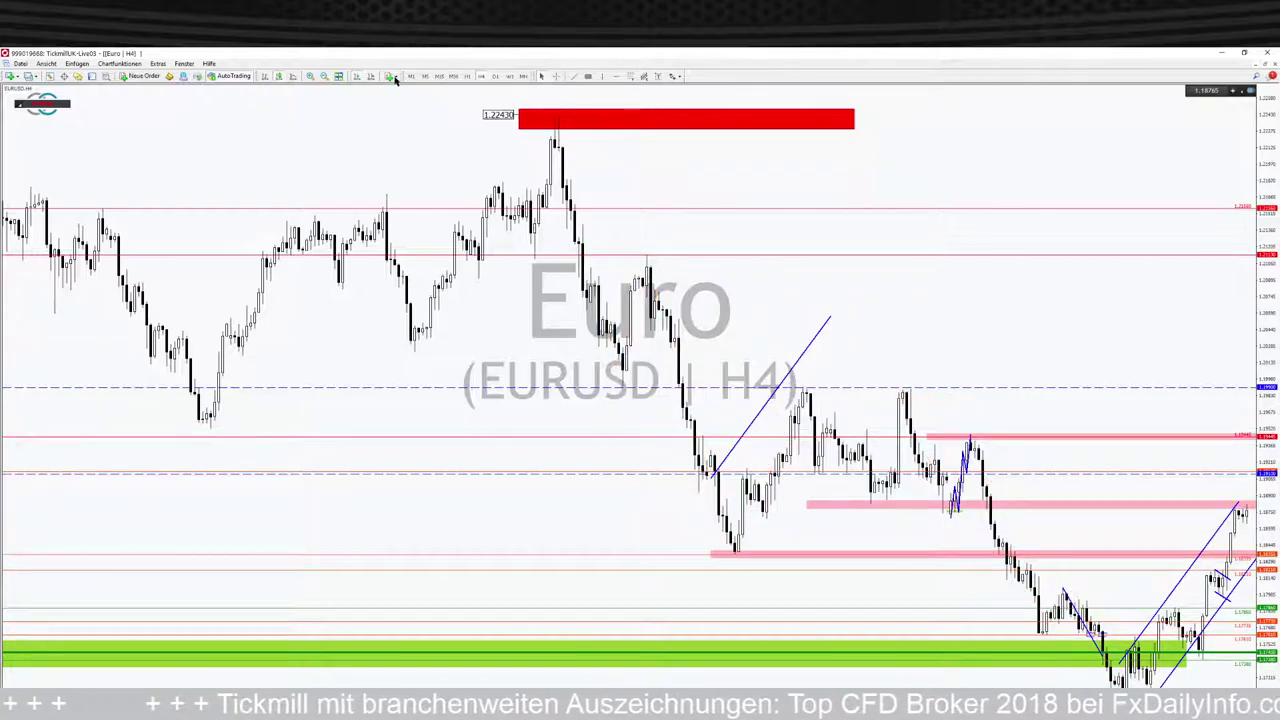
- Review the EURUSD chart on the D1, H4 and H1 timeframes in turn
click(495, 76)
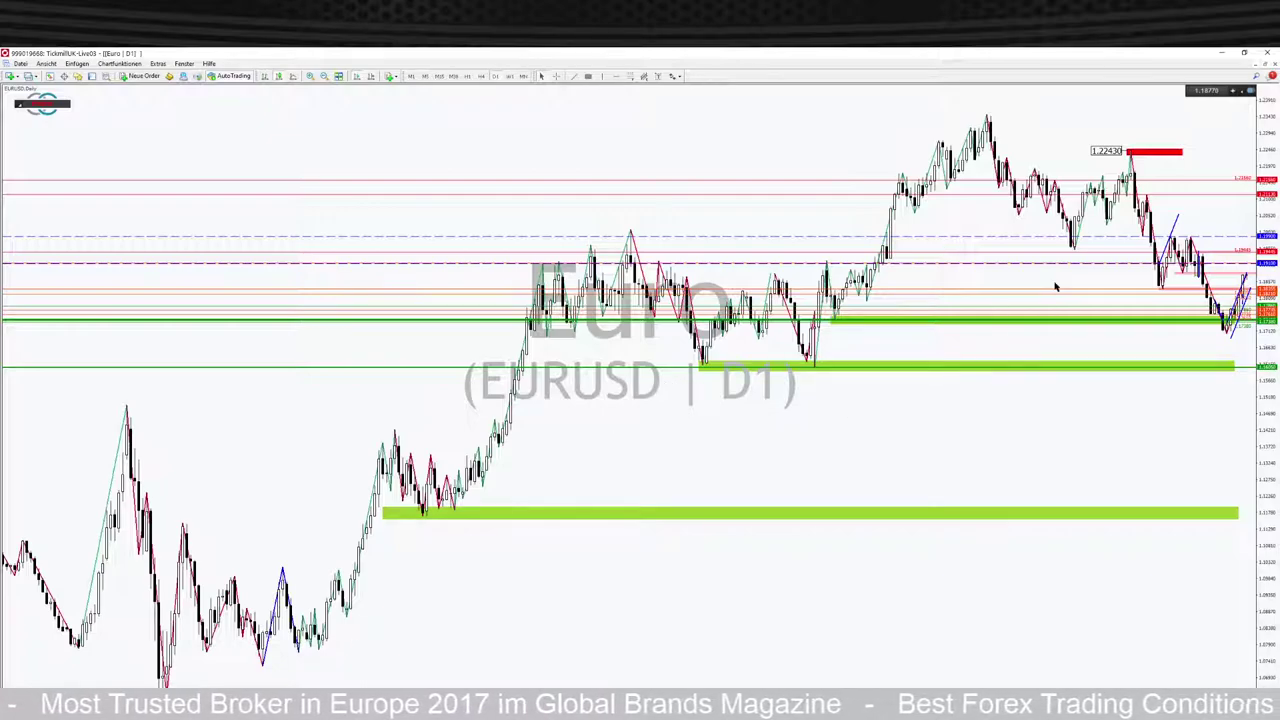
click(481, 77)
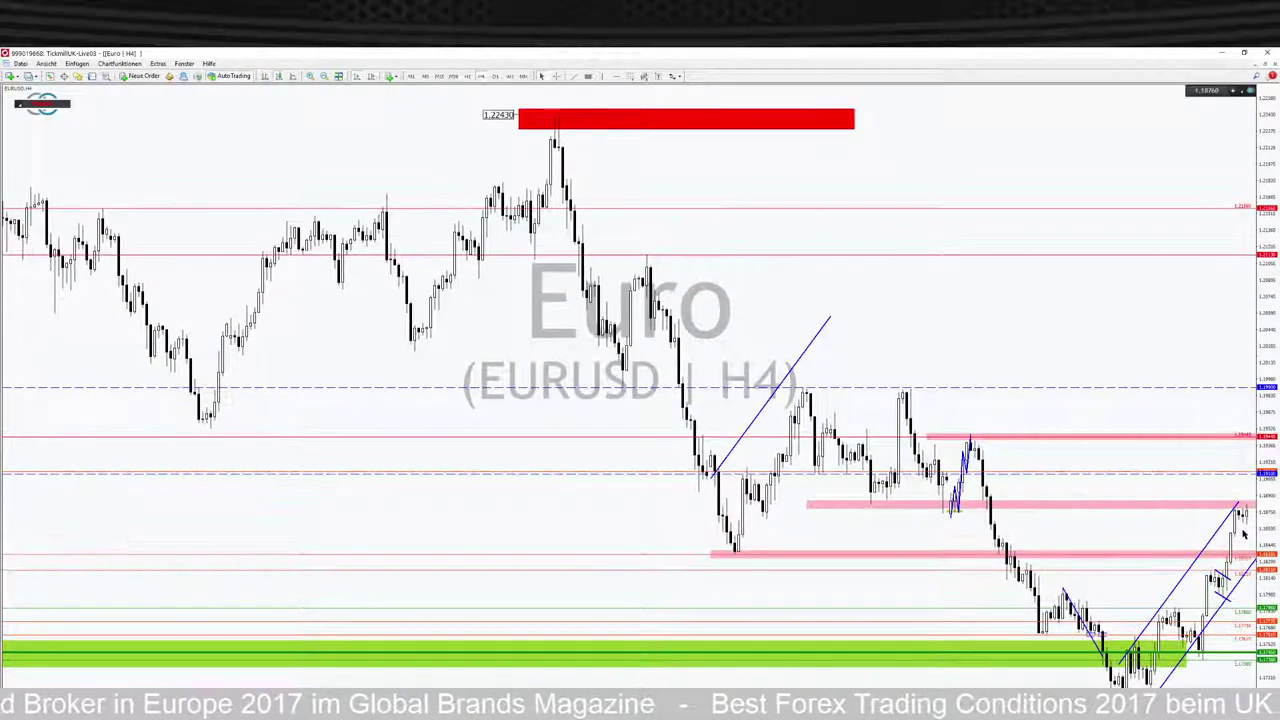
click(467, 77)
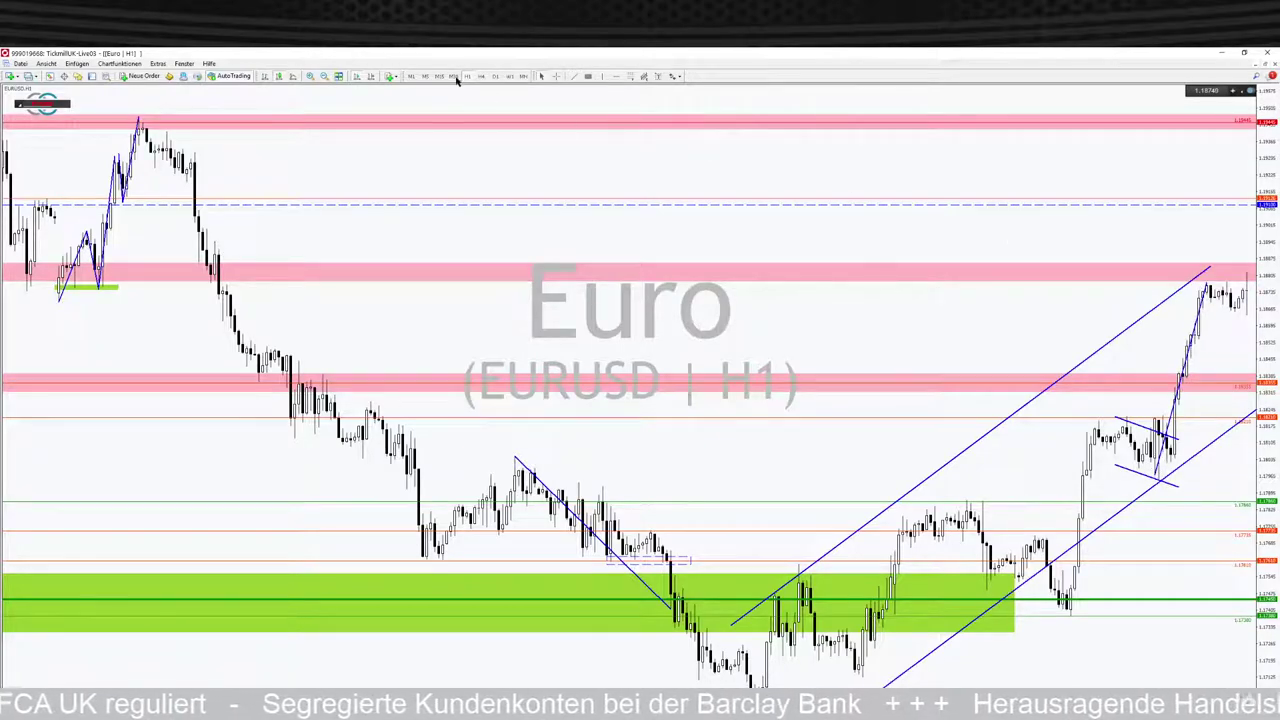
- Draw a falling trend line from the latest H1 high and bound the consolidation with short horizontal lines above and below
click(575, 78)
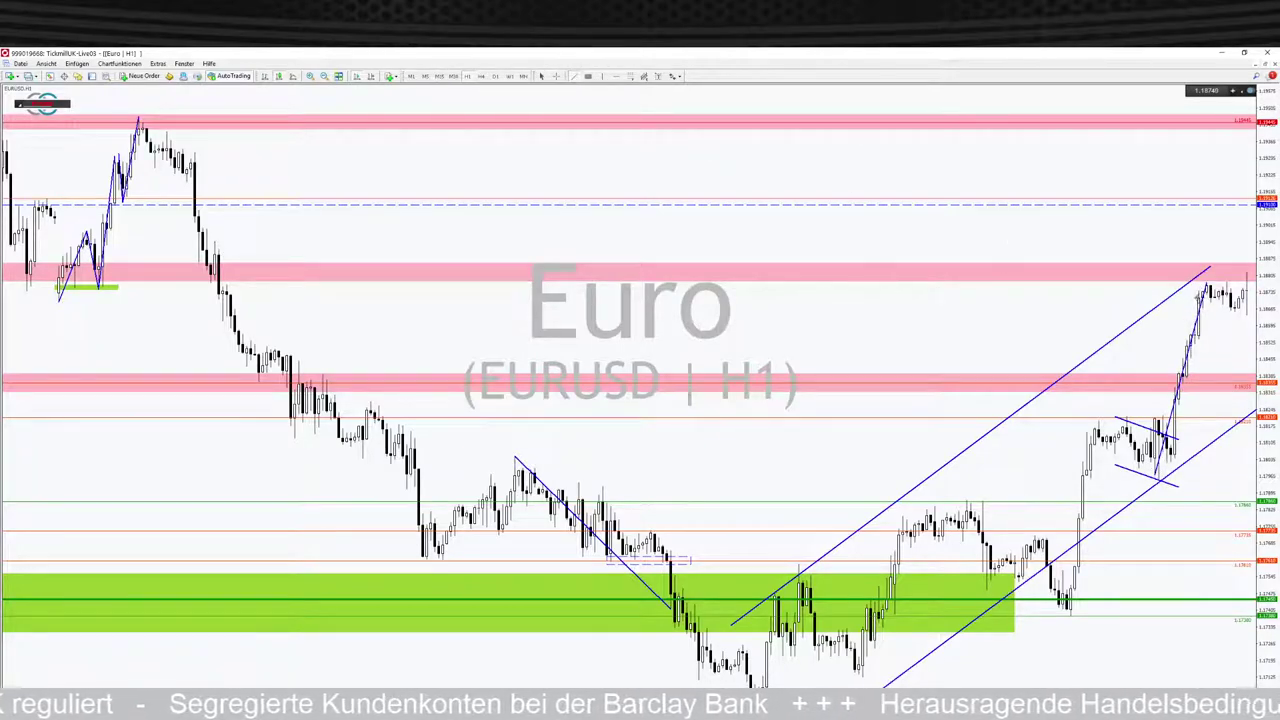
drag(1208, 285, 1248, 325)
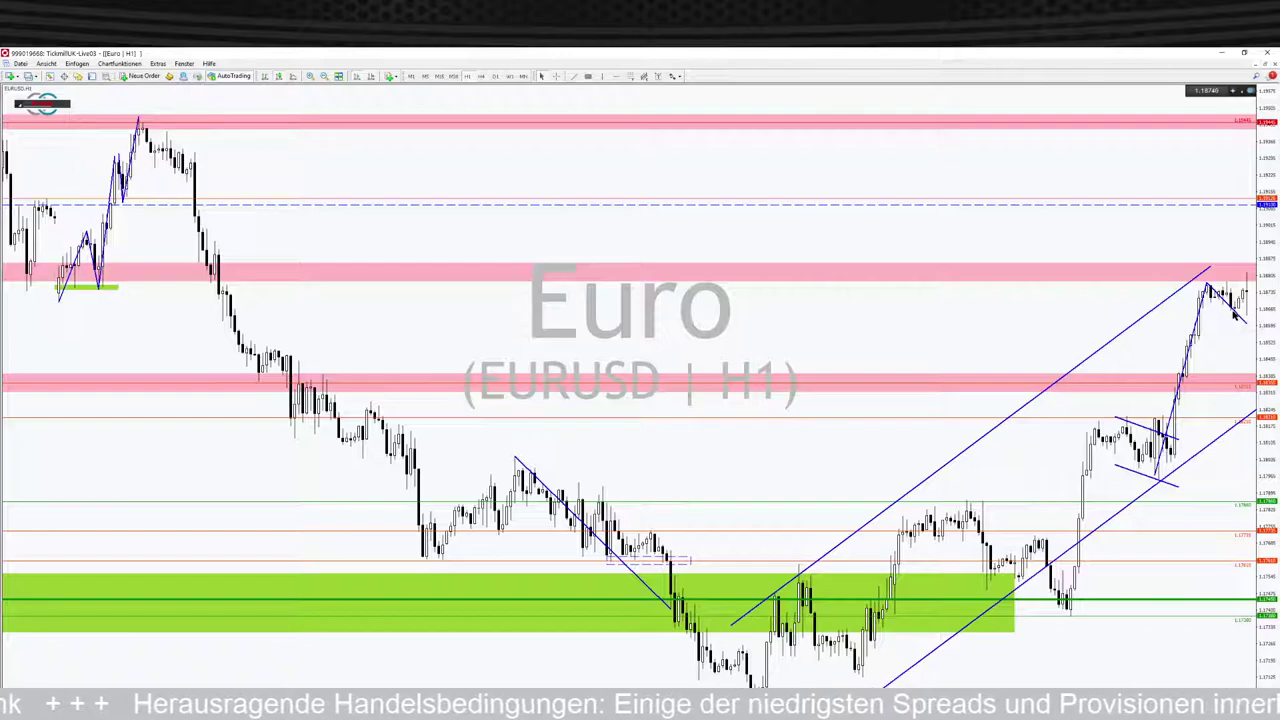
mouse_move(1237, 316)
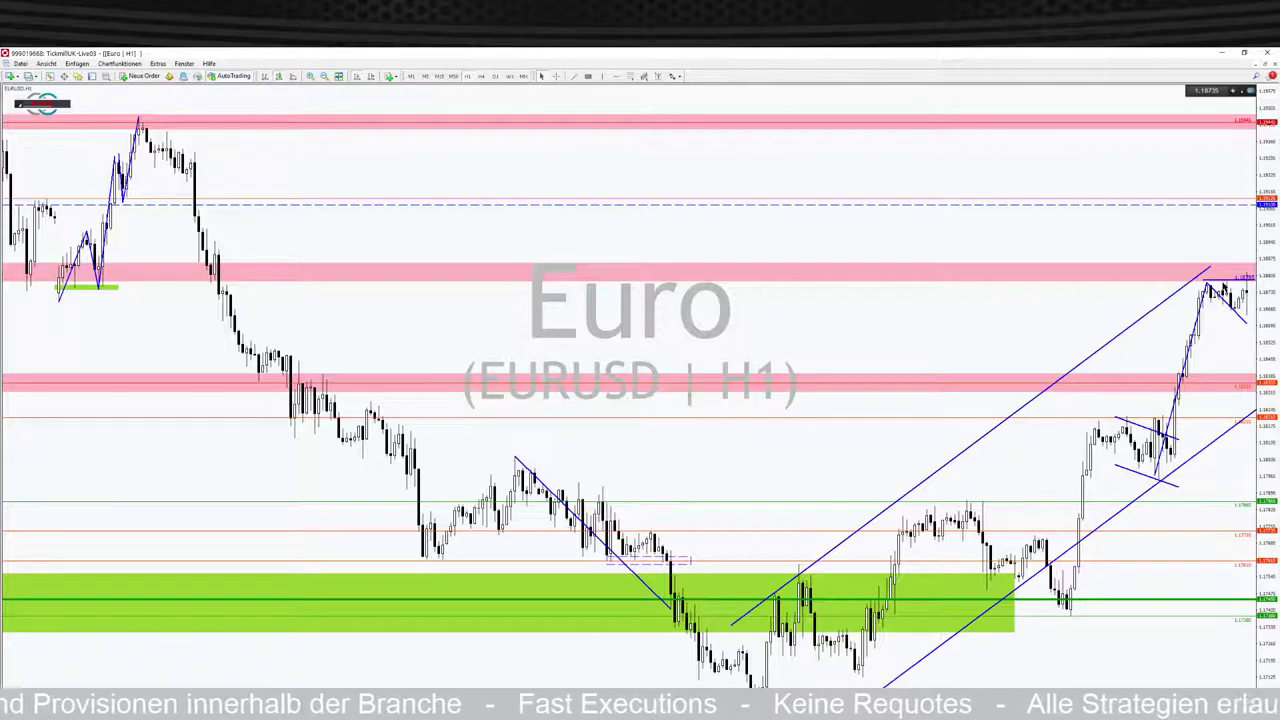
drag(1222, 288, 1226, 316)
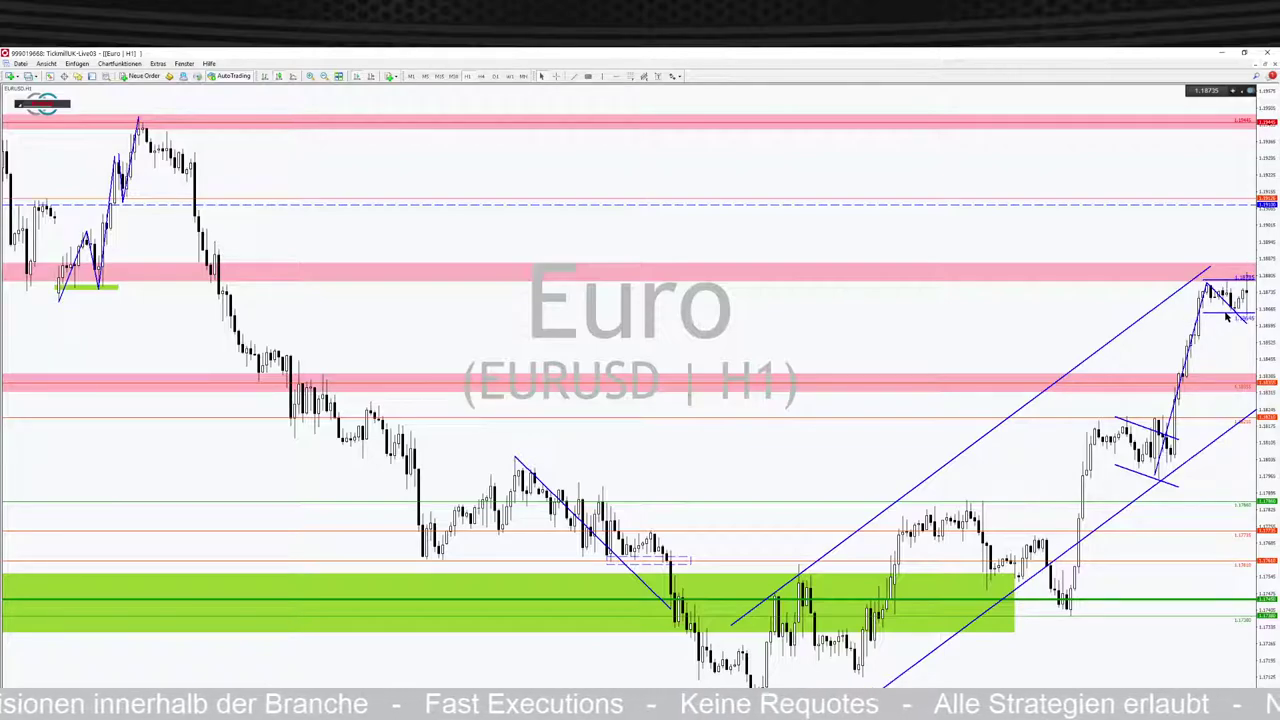
mouse_move(1231, 312)
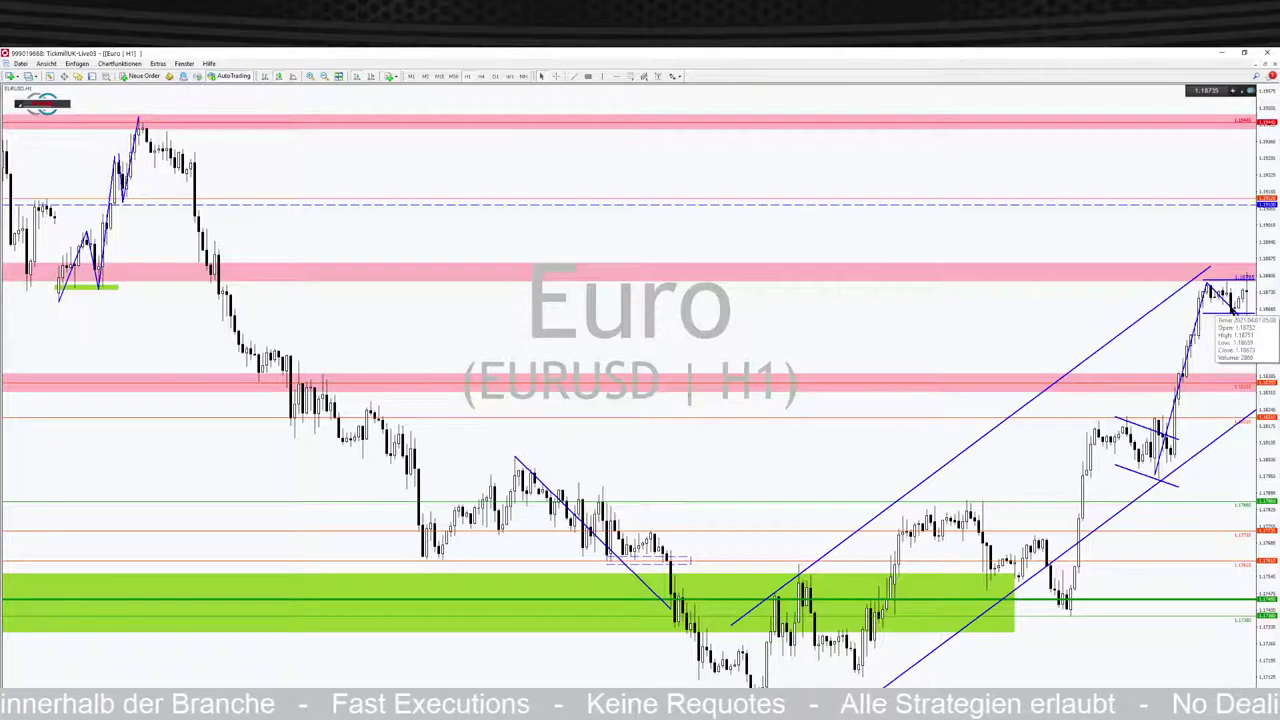
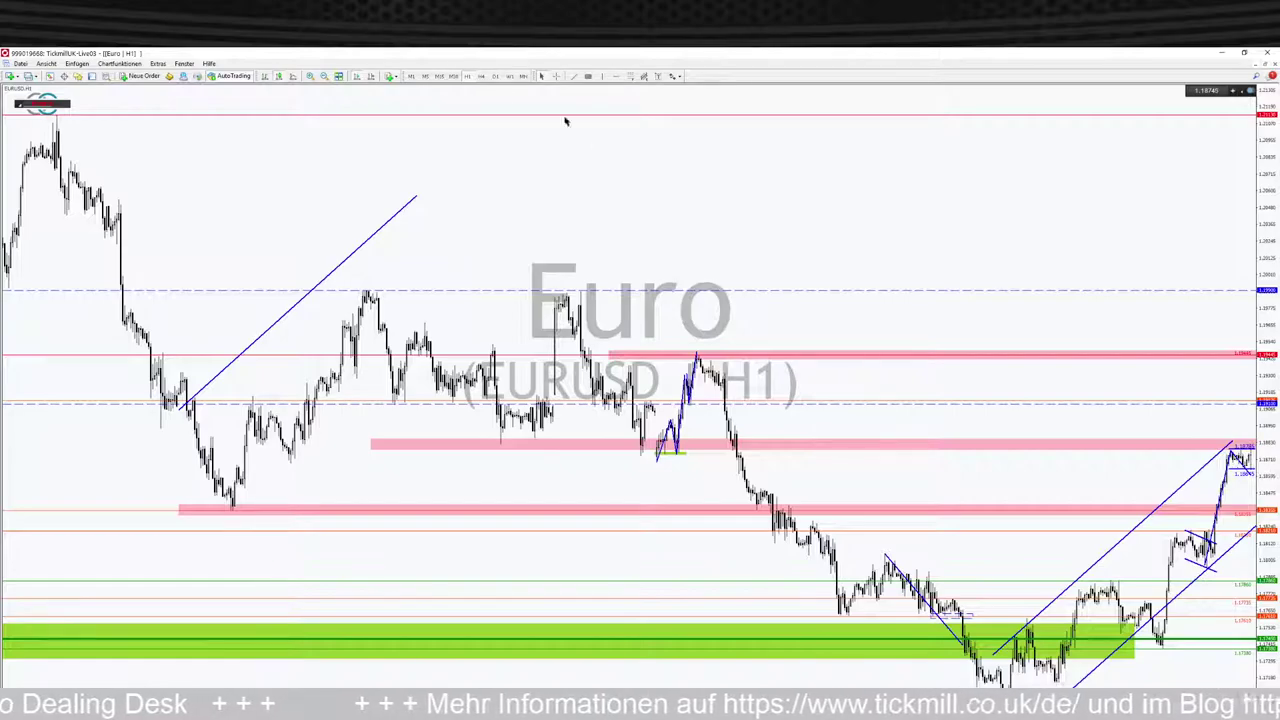
- Switch the EURUSD chart to M5 and place green horizontal support lines at the flag's low and at pullback levels within the last rise
click(427, 77)
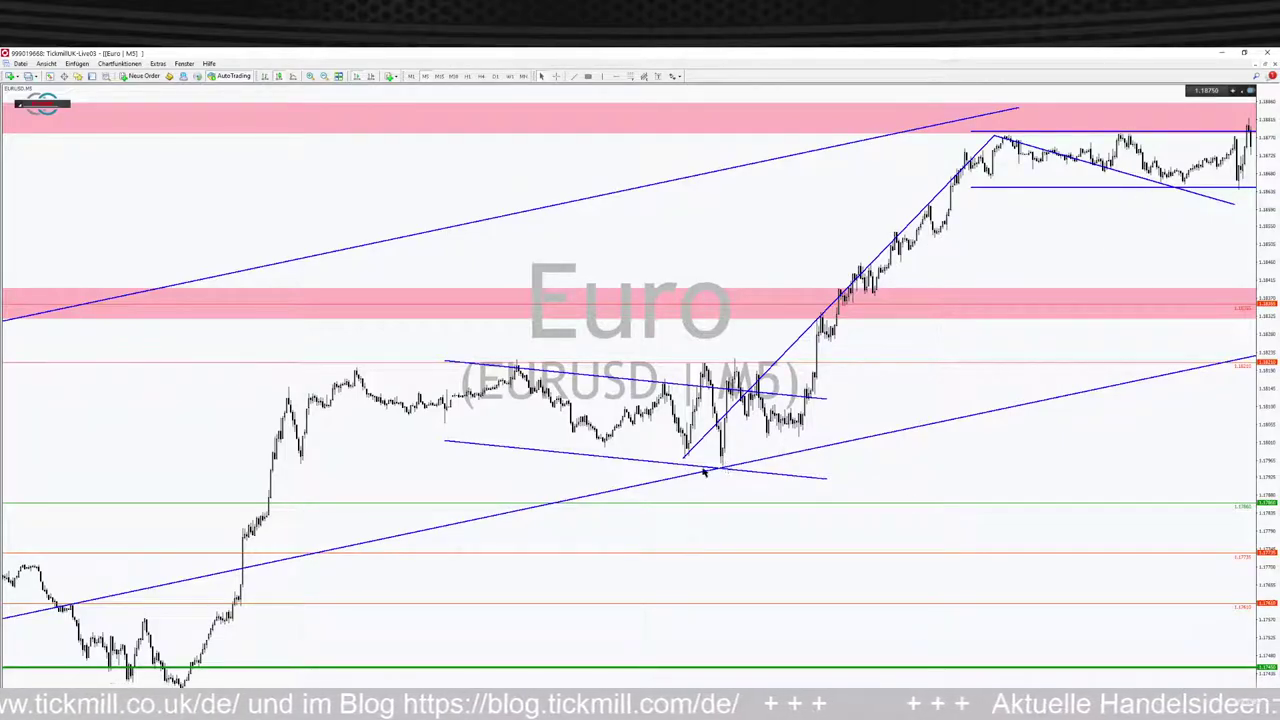
click(927, 490)
drag(927, 489, 914, 470)
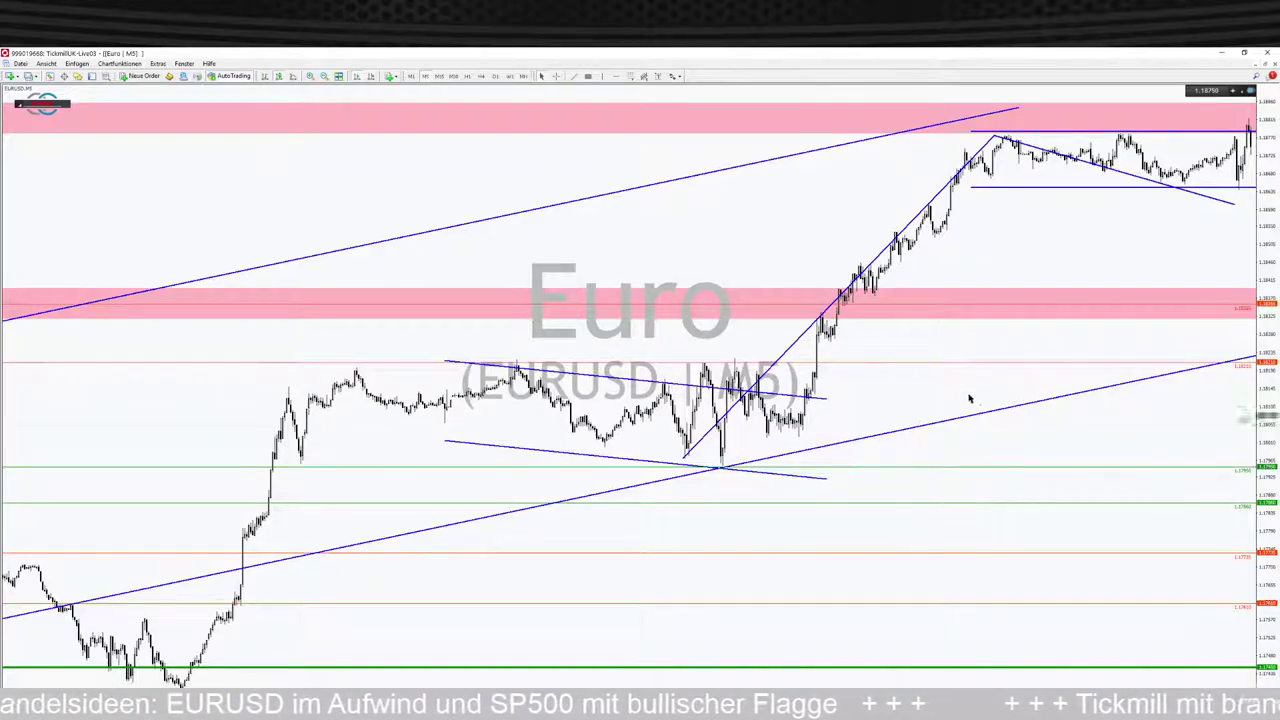
drag(966, 258, 911, 302)
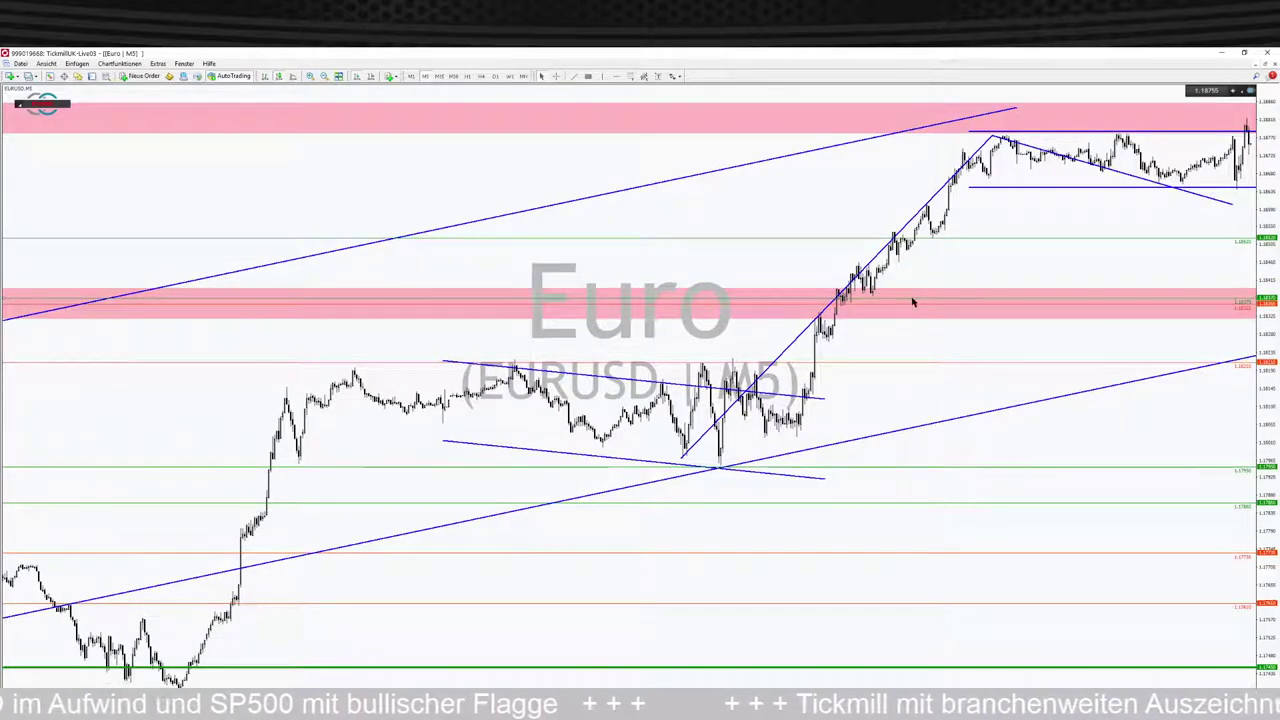
drag(912, 302, 881, 347)
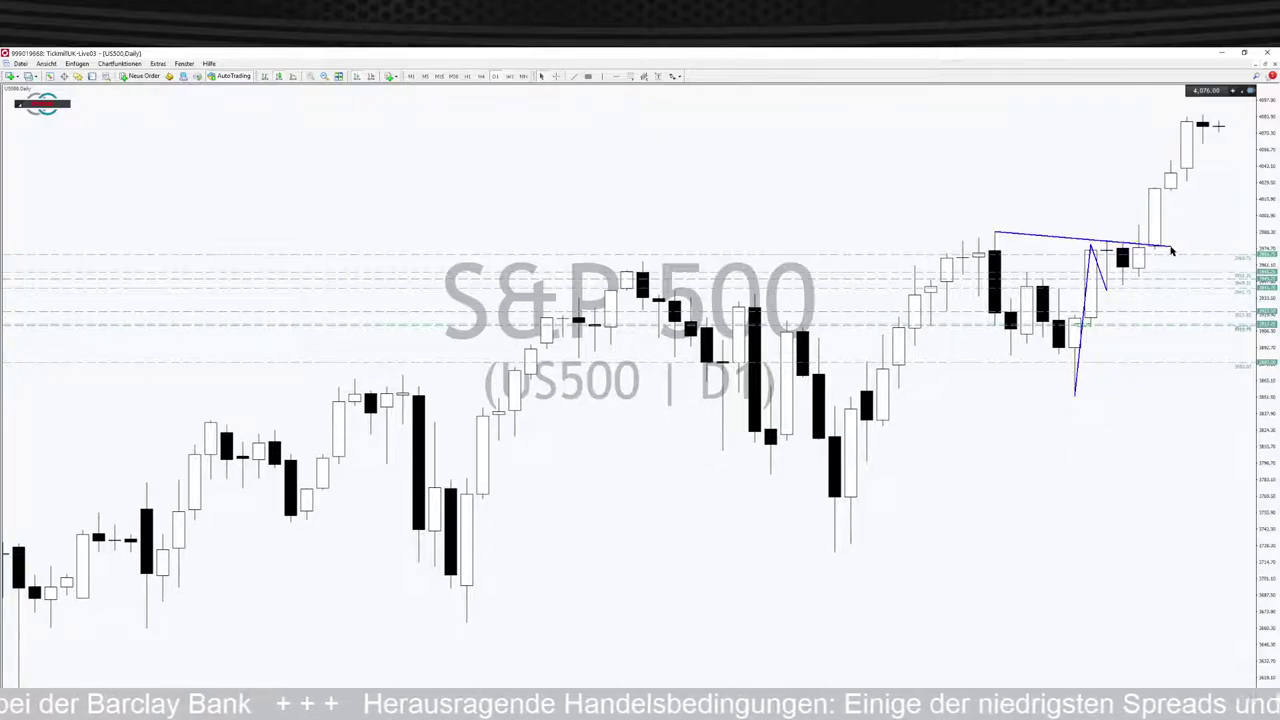
- Remove the falling trend line and the two swing lines around the recent highs of the US500 daily chart
drag(1172, 250, 1165, 256)
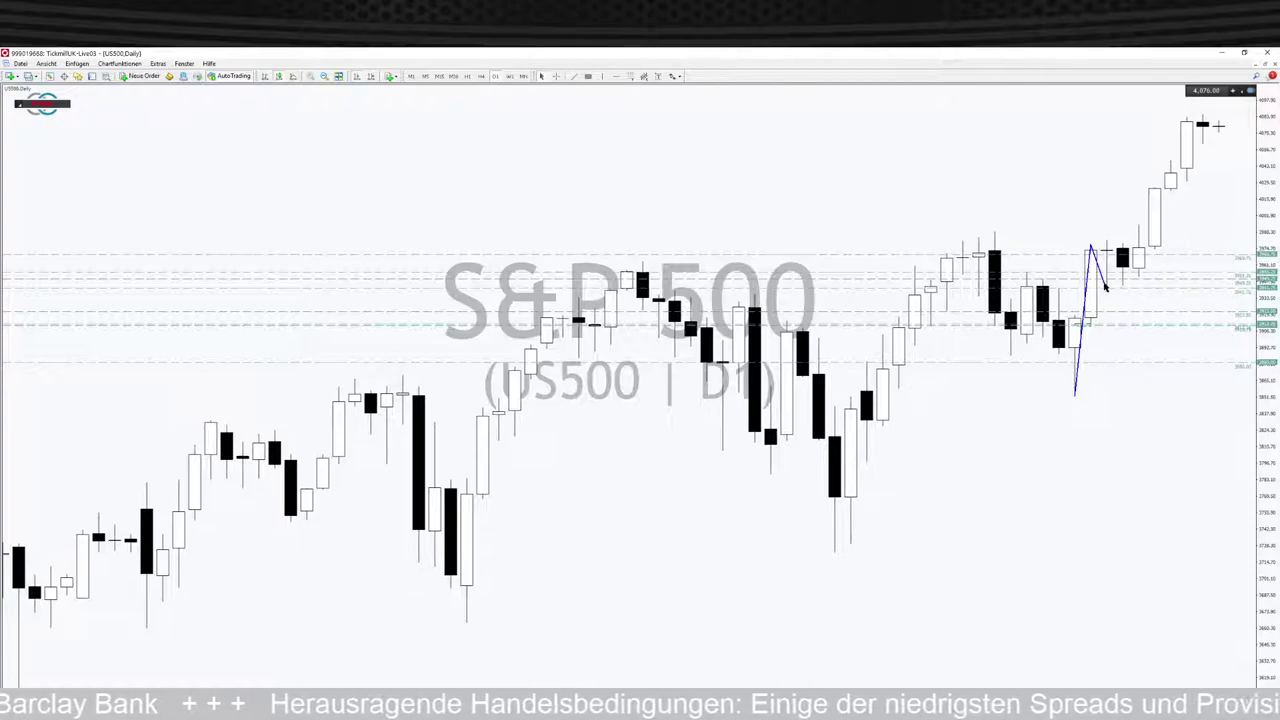
drag(1106, 287, 1104, 298)
drag(1080, 400, 1078, 397)
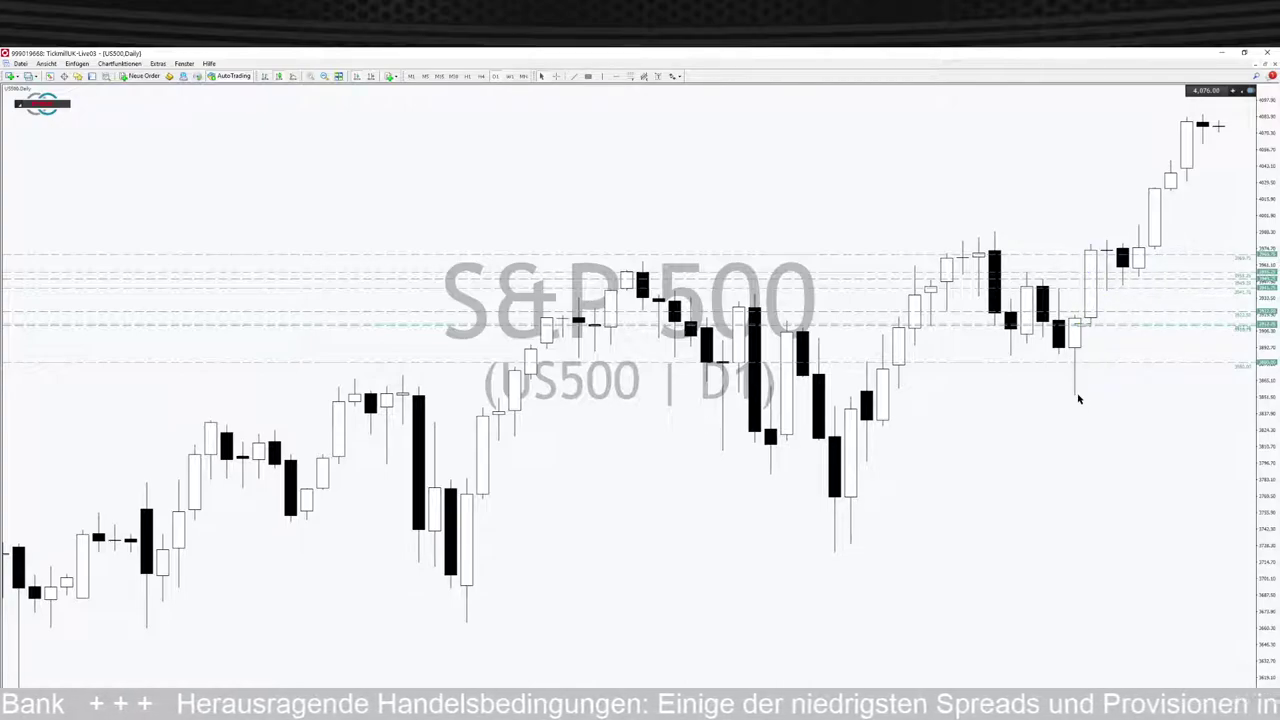
- Delete all remaining horizontal lines, labels and rectangles from the US500 daily chart's object list
key(ctrl+b)
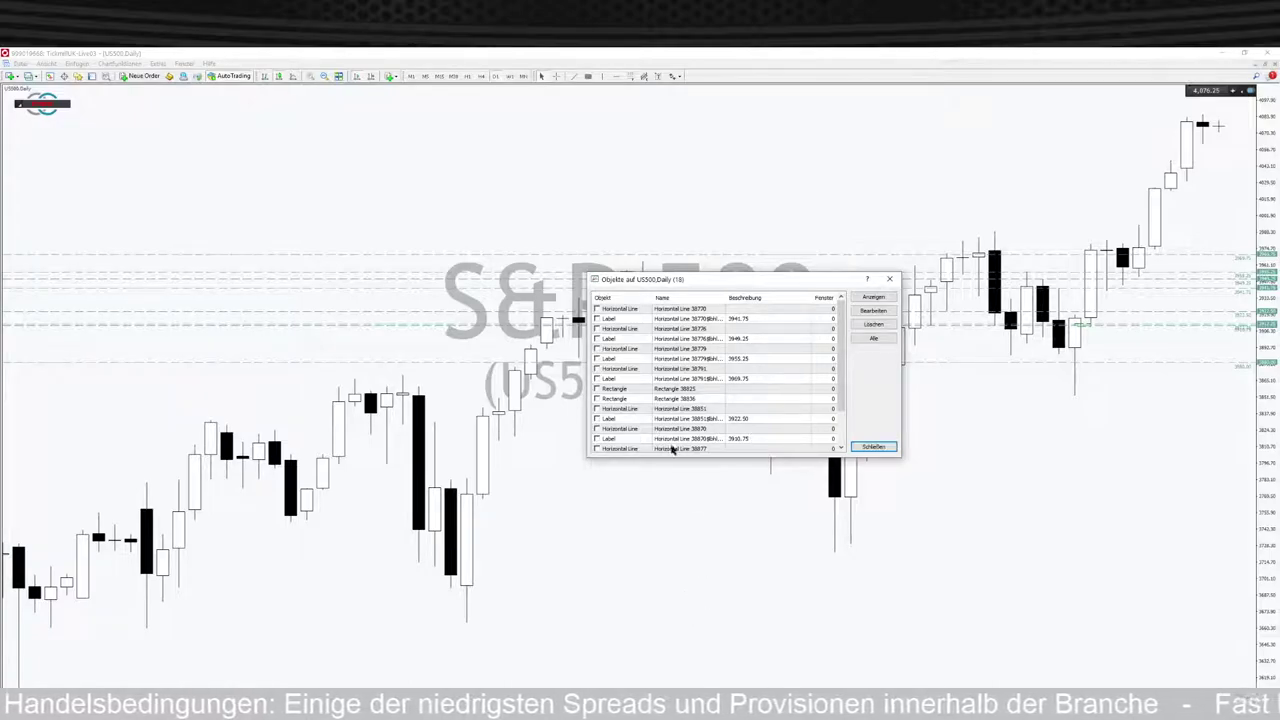
click(642, 309)
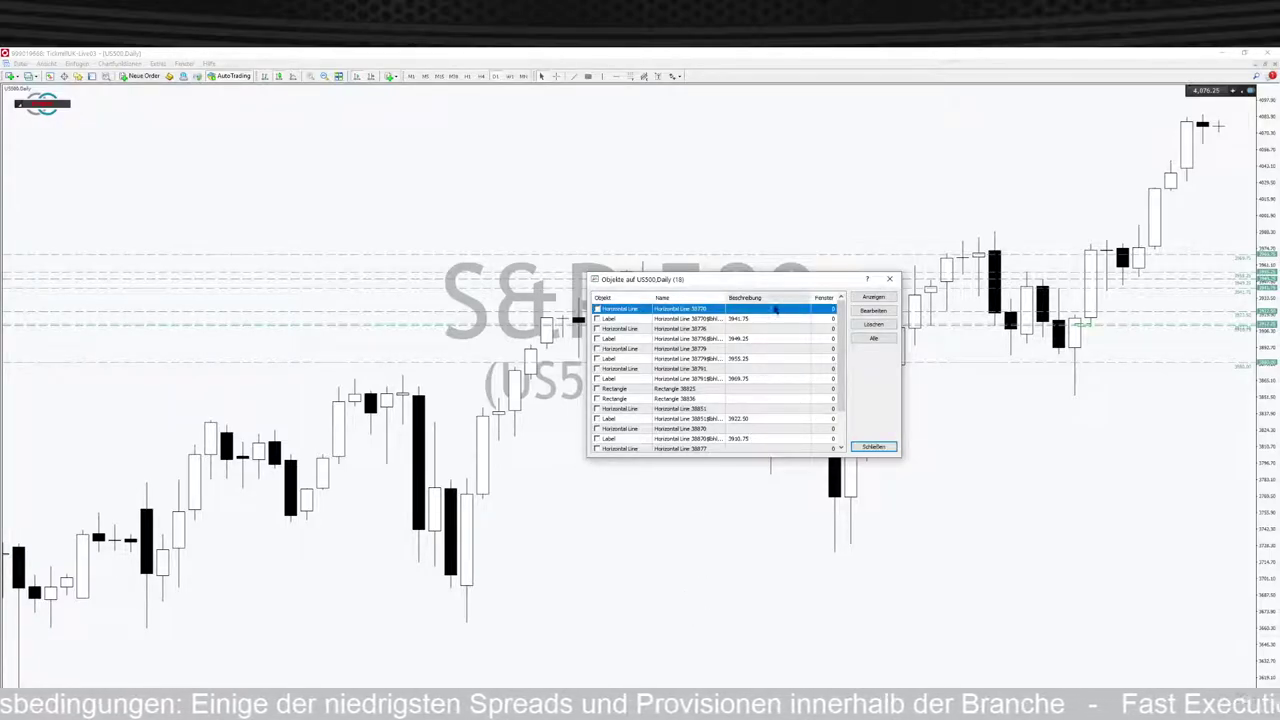
click(872, 324)
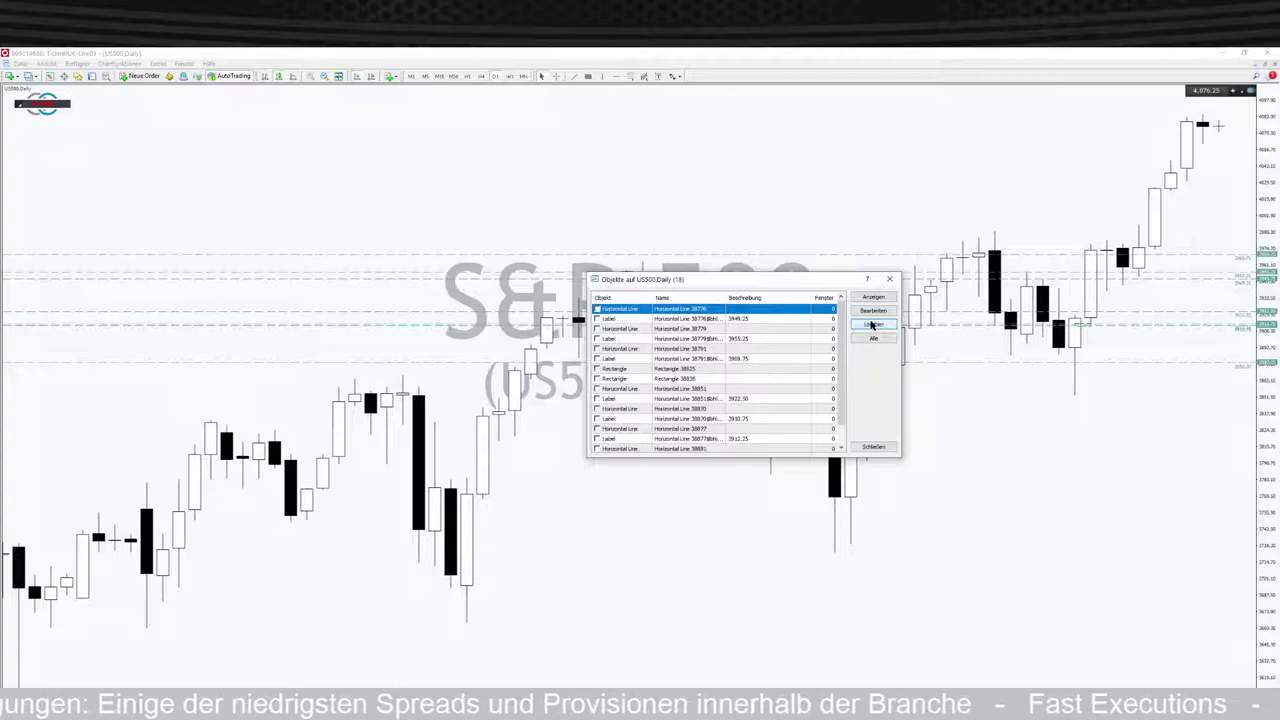
click(873, 324)
click(873, 324)
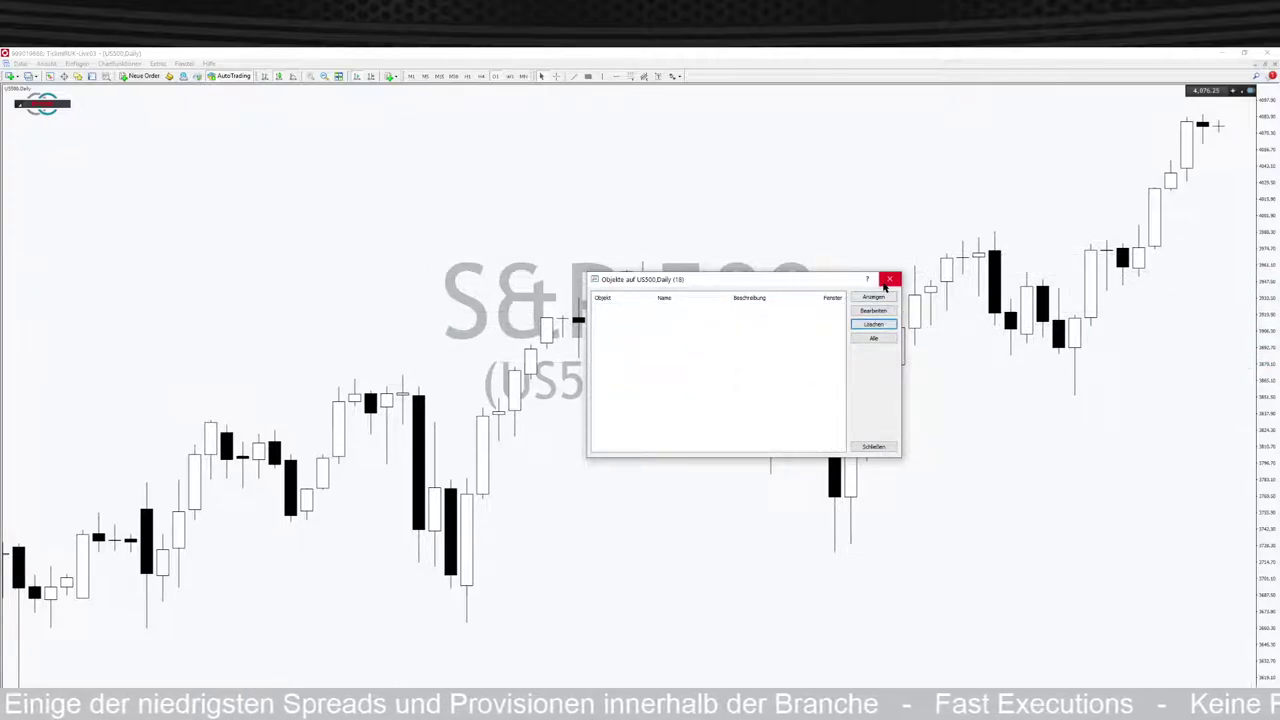
click(888, 280)
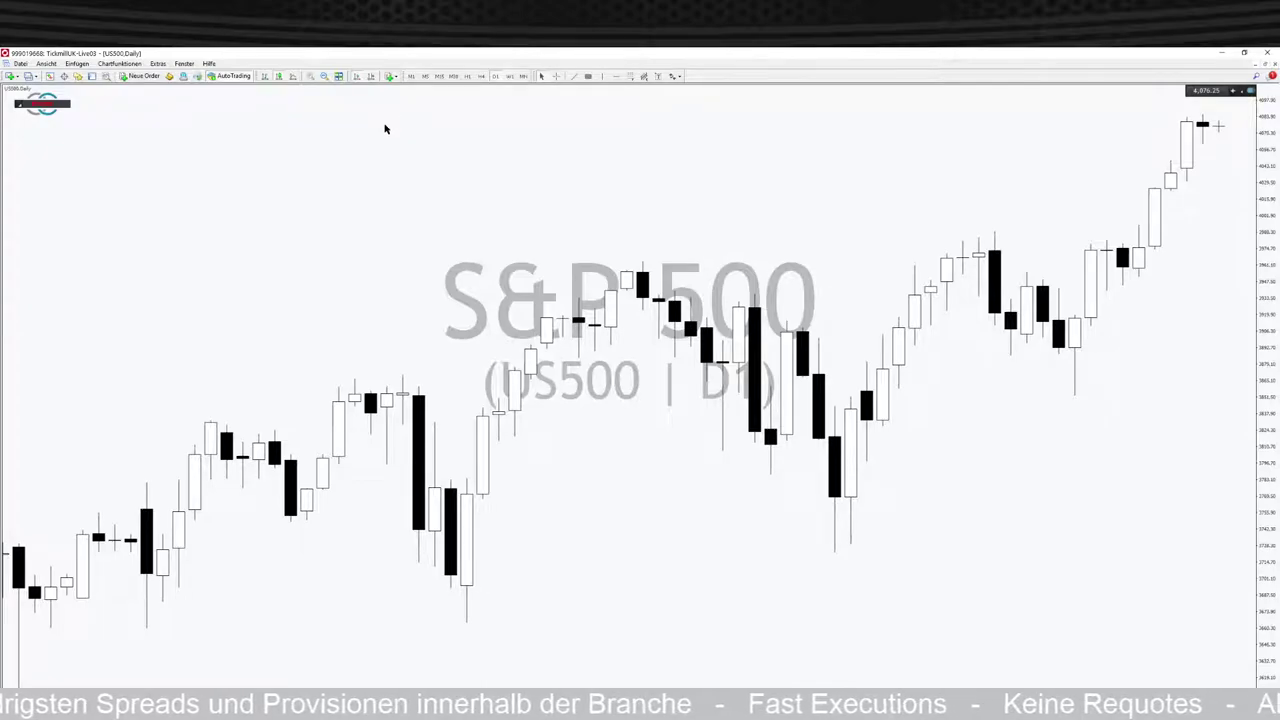
key(ctrl+n)
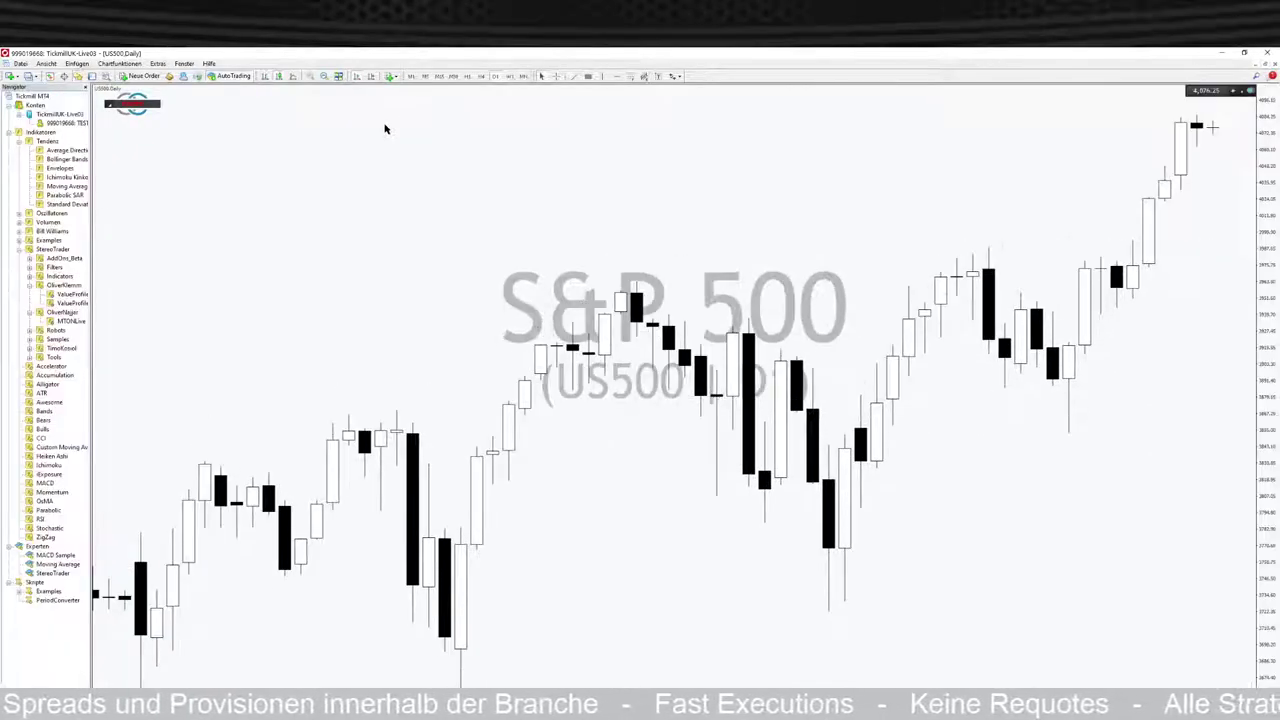
double_click(55, 574)
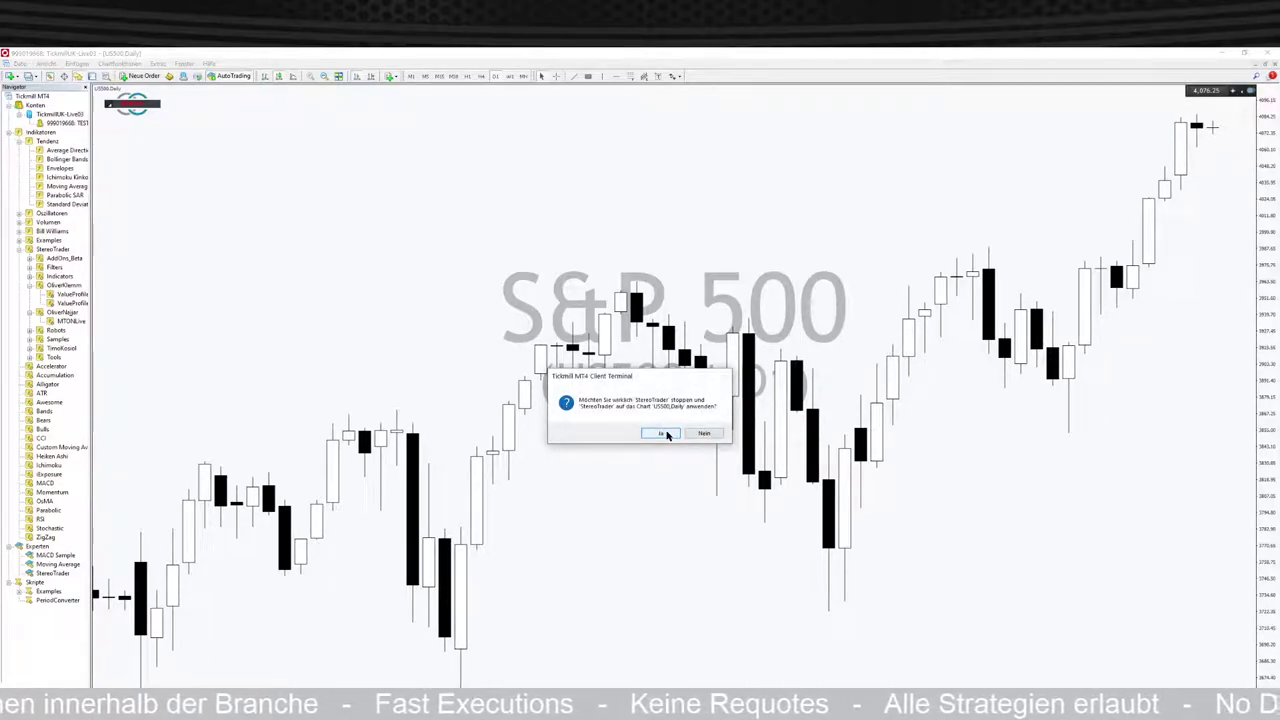
click(703, 433)
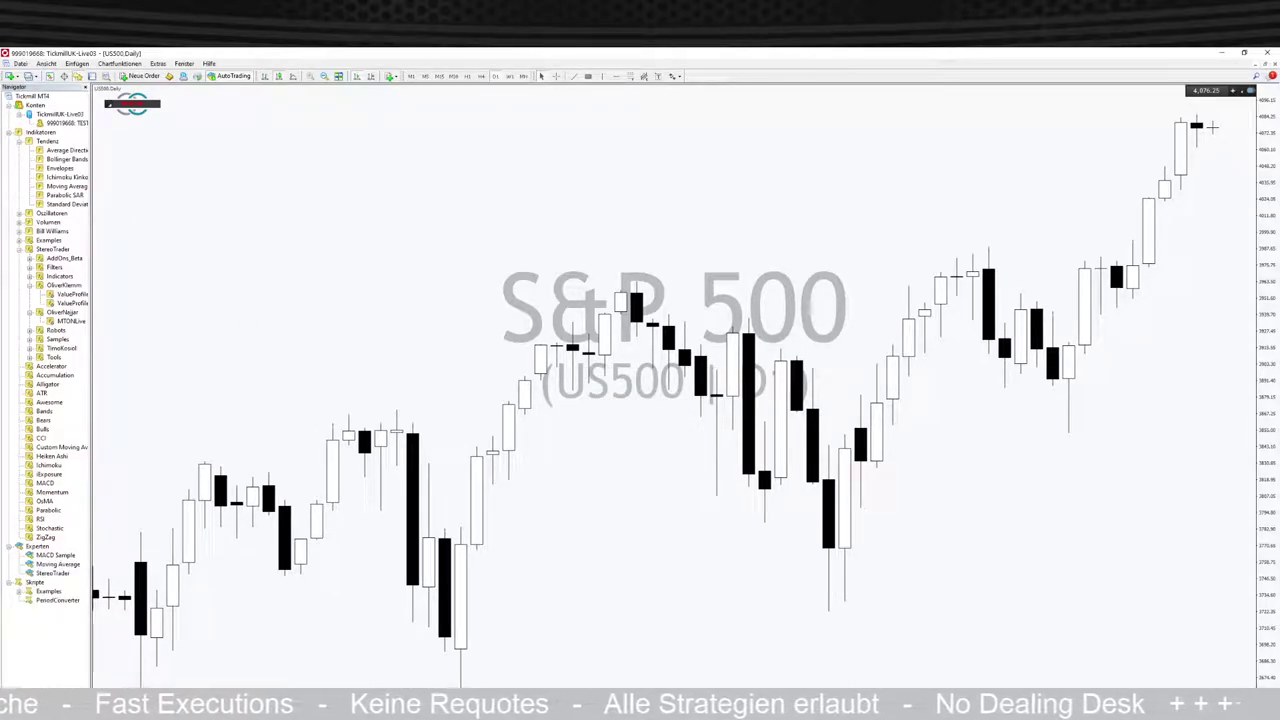
click(85, 88)
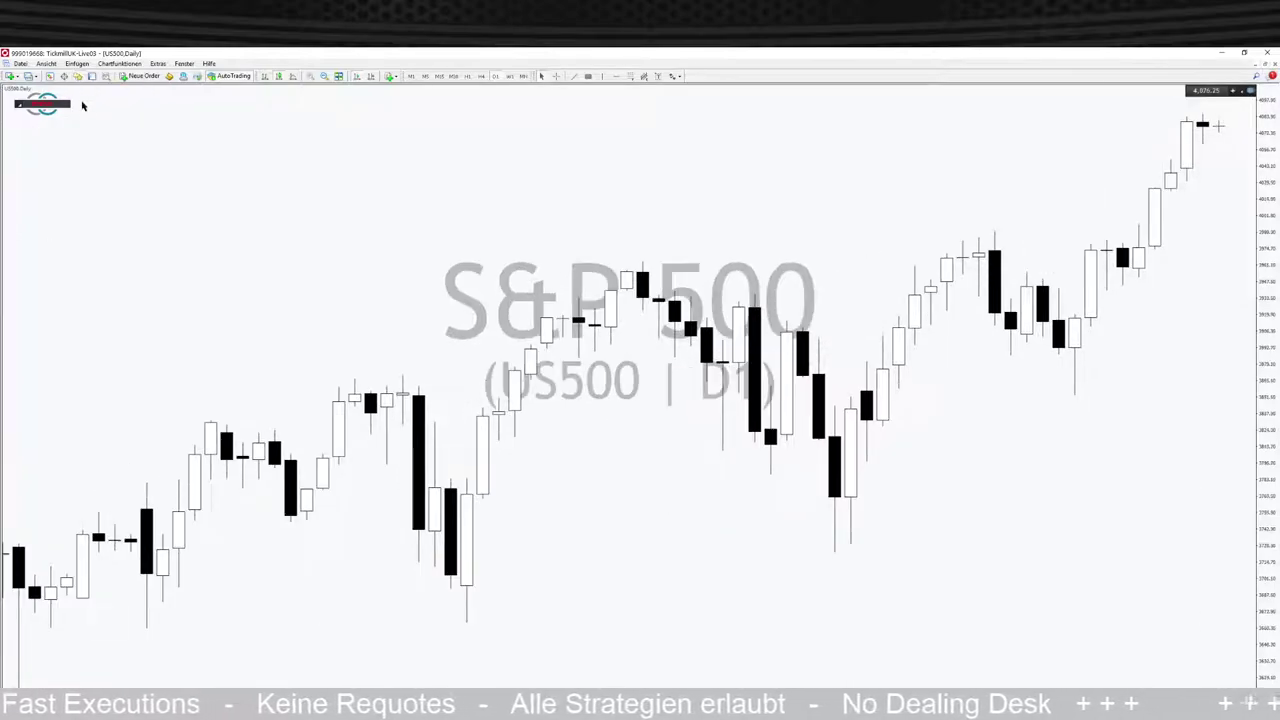
- Draw a thin rectangle along the recent highs just below the breakout on the US500 daily chart
click(322, 79)
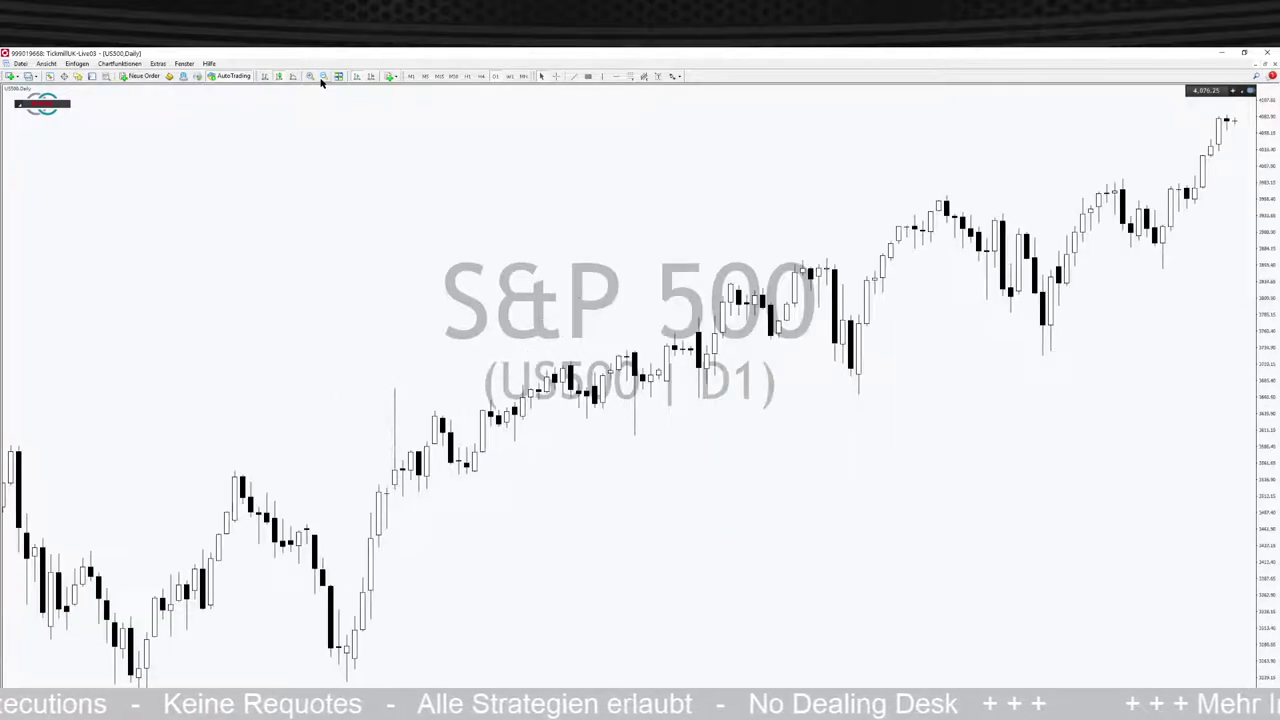
click(322, 79)
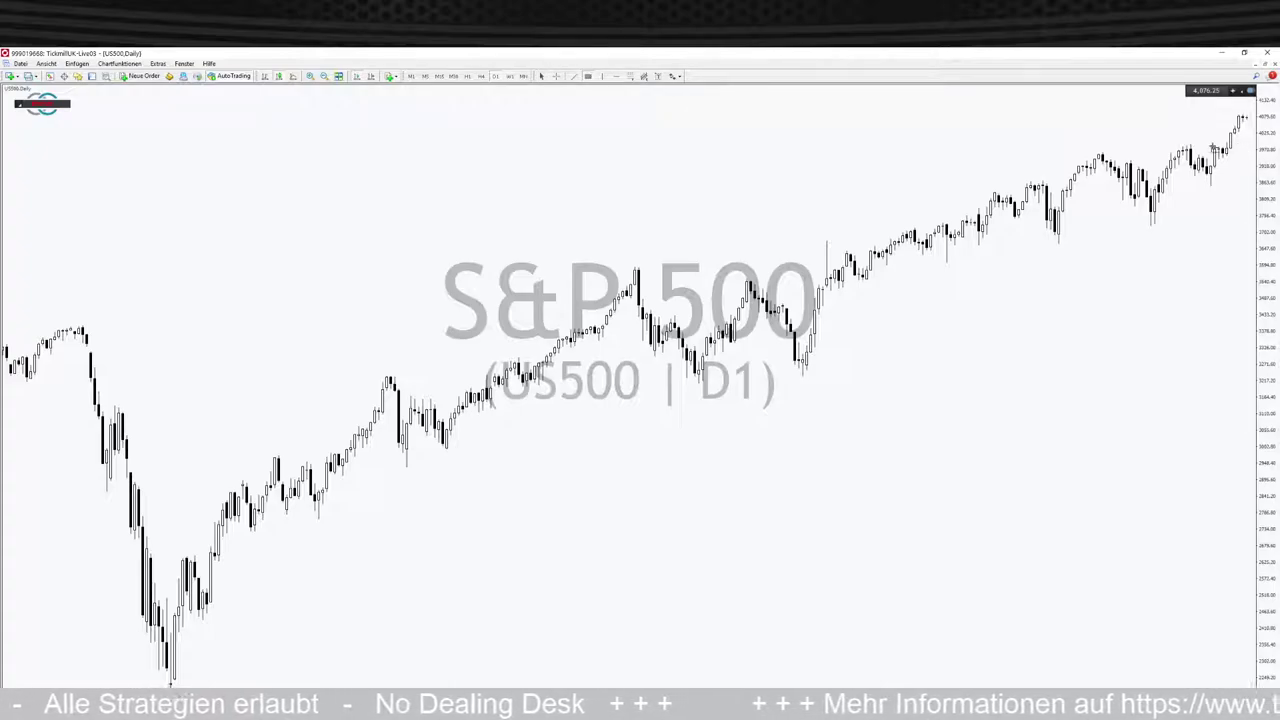
drag(1238, 148, 1092, 149)
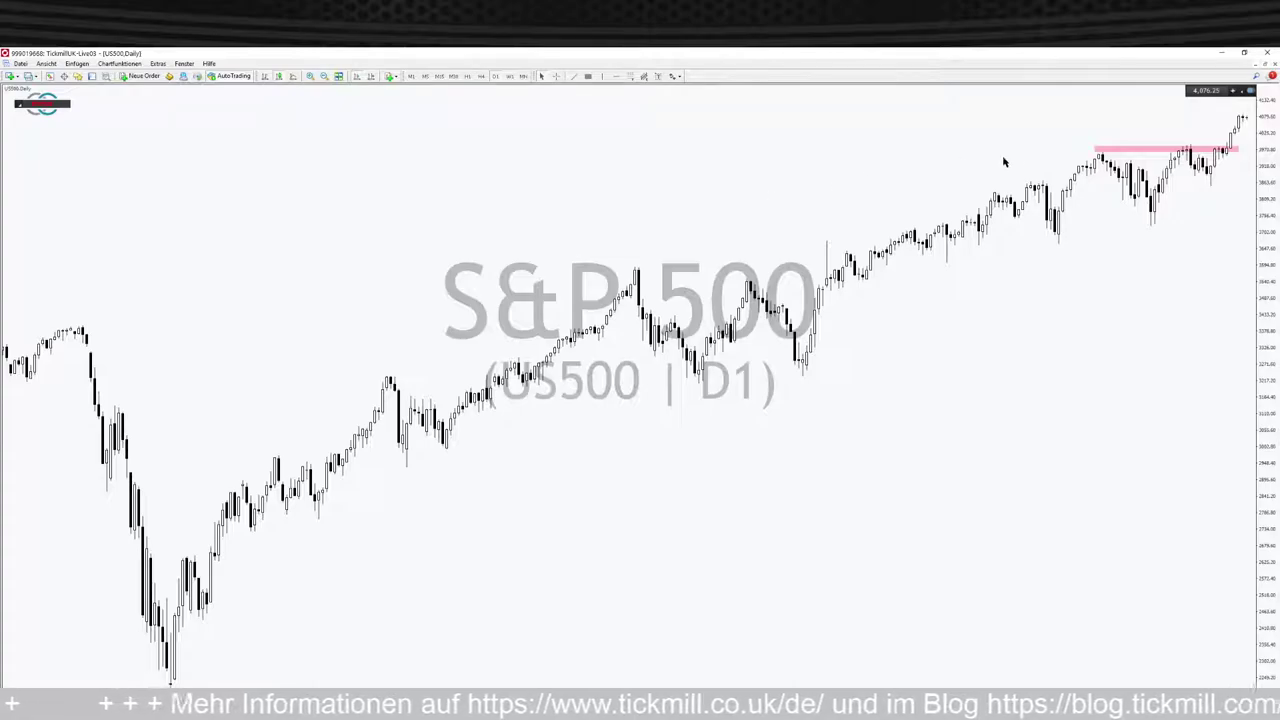
- Change the colour of the rectangle at the breakout level to YellowGreen
right_click(1096, 150)
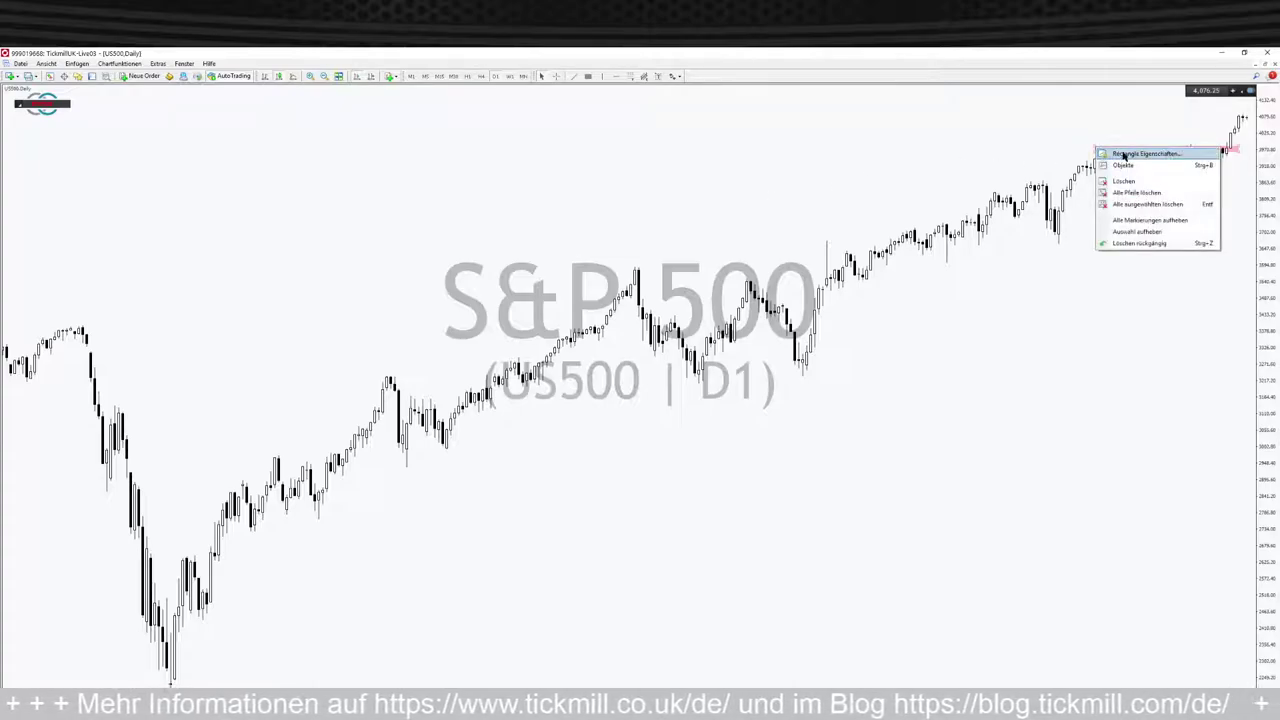
click(1133, 156)
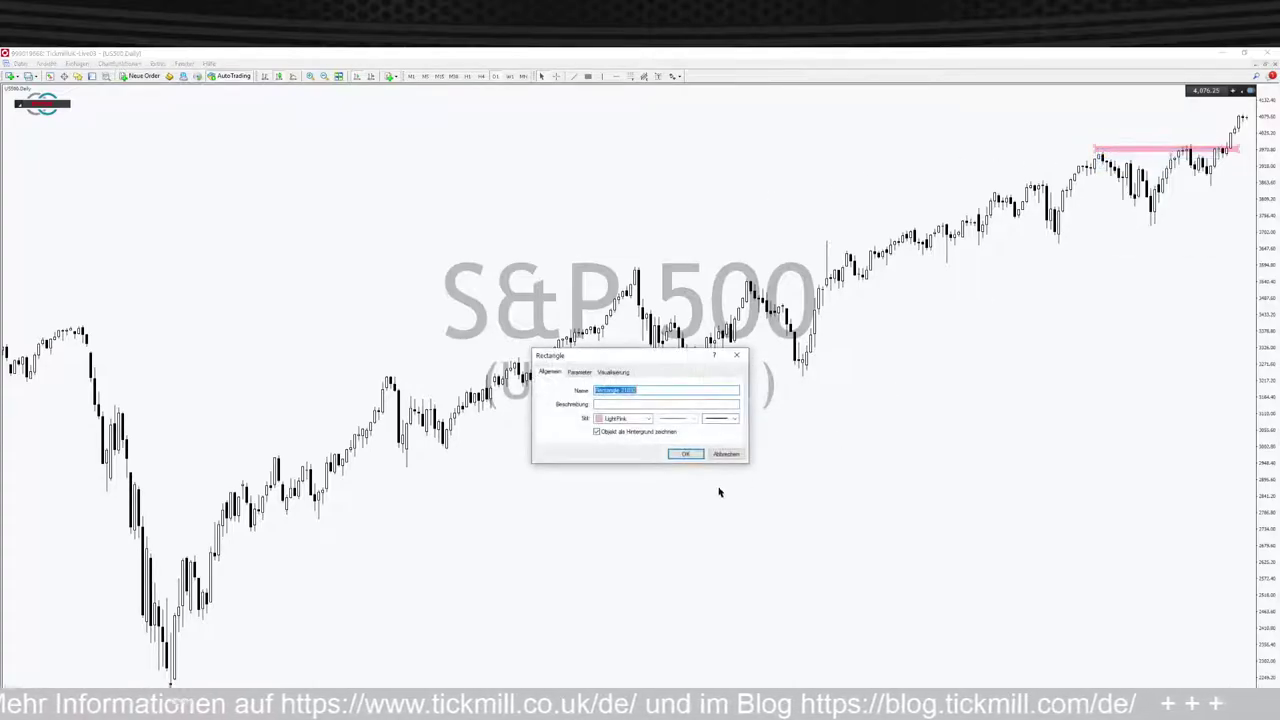
click(648, 418)
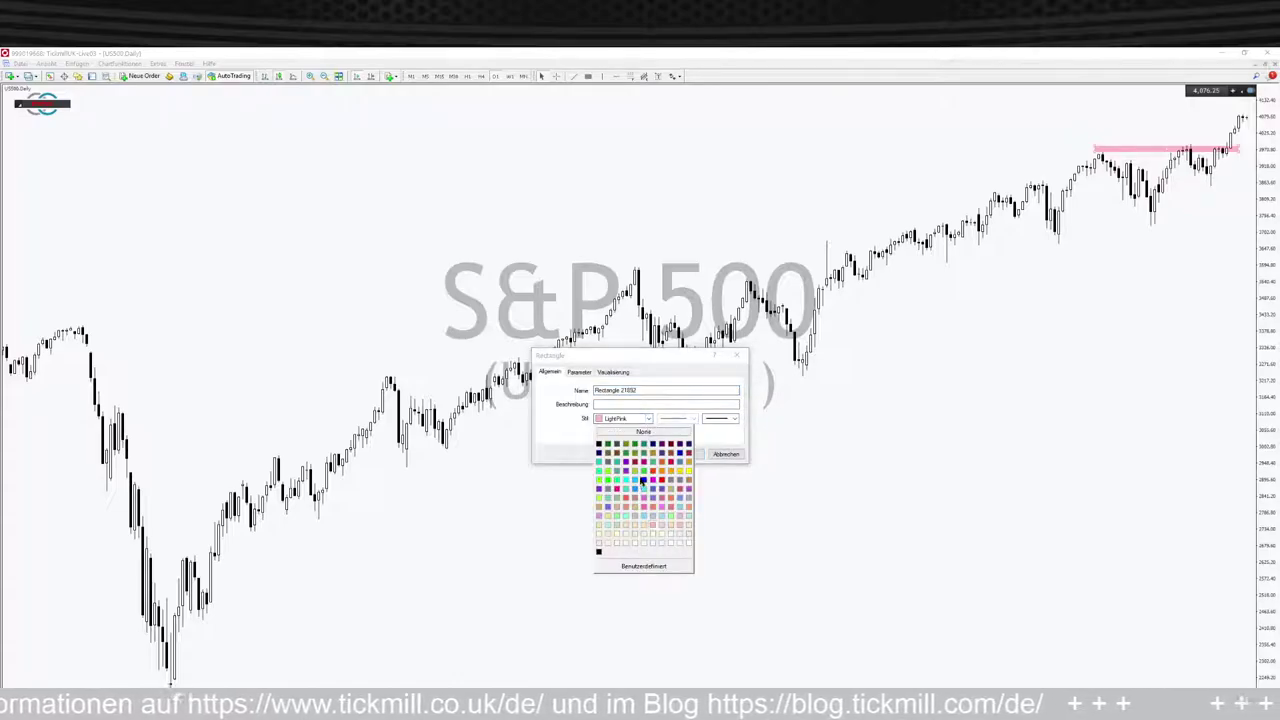
click(634, 470)
click(683, 454)
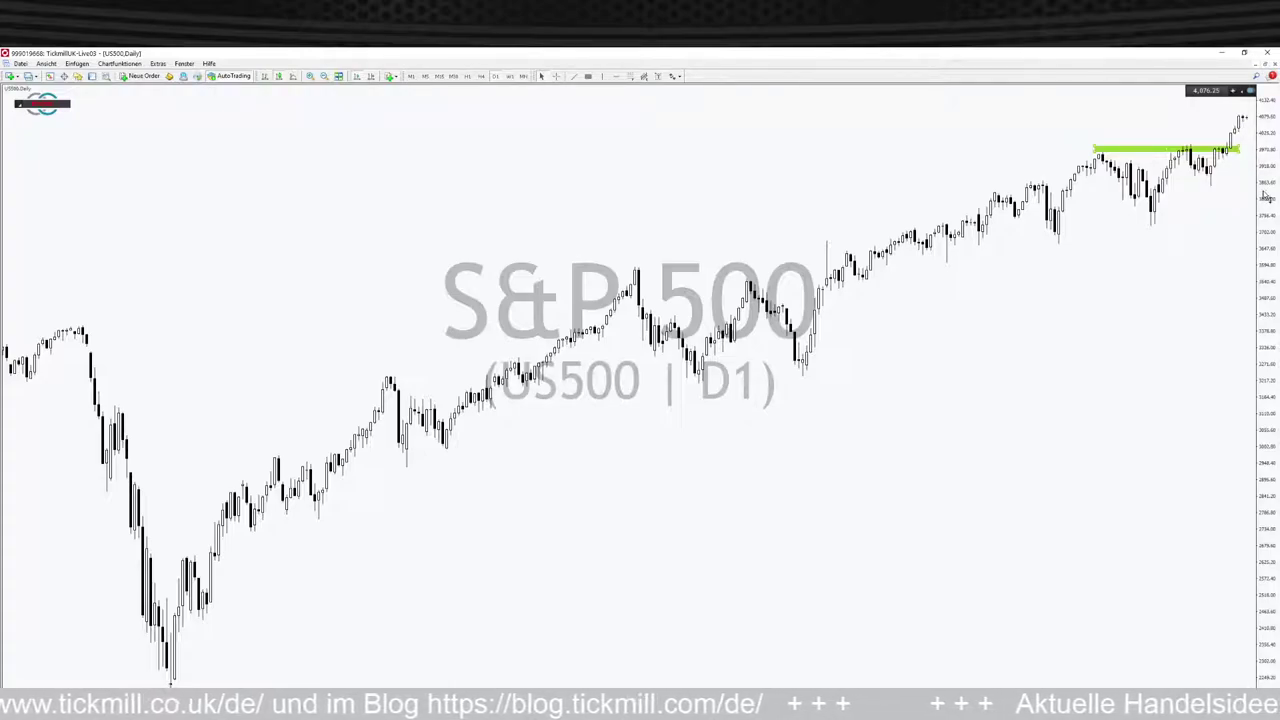
- Show US500 on the W1 timeframe and draw a rectangle spanning the last correction, from the green zone down to its low
drag(1266, 199, 1272, 228)
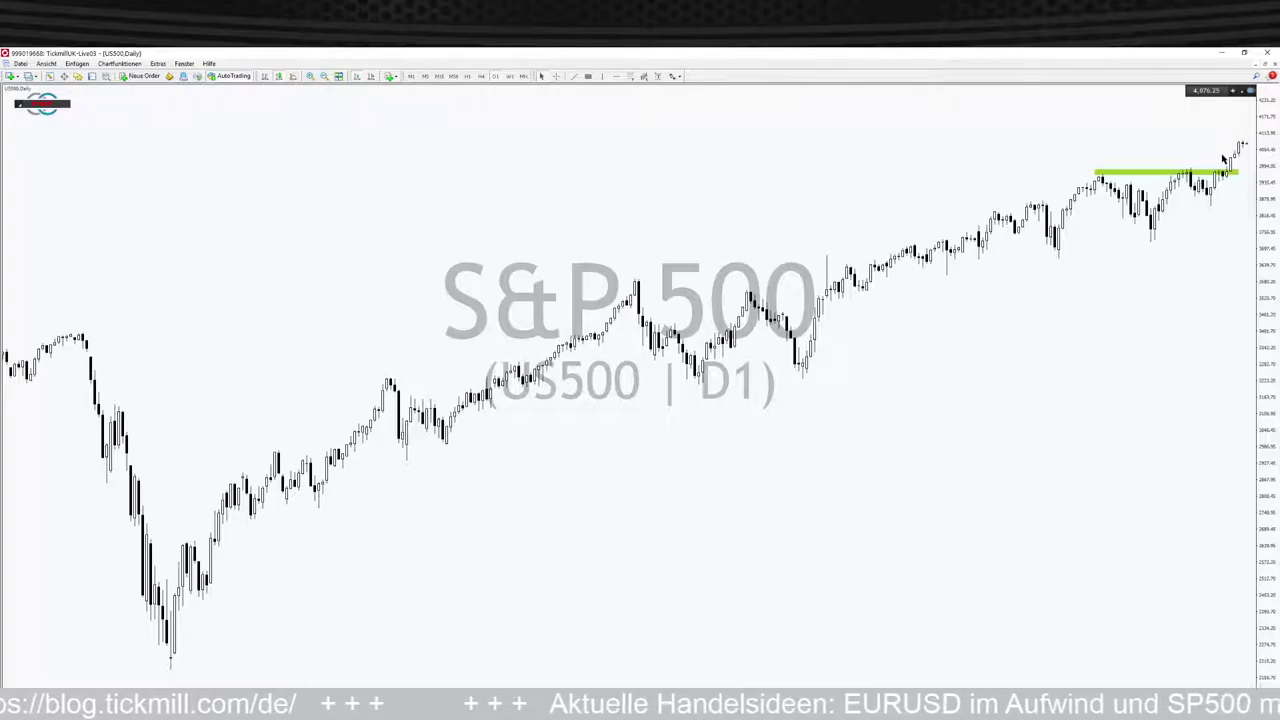
drag(1269, 186, 1267, 196)
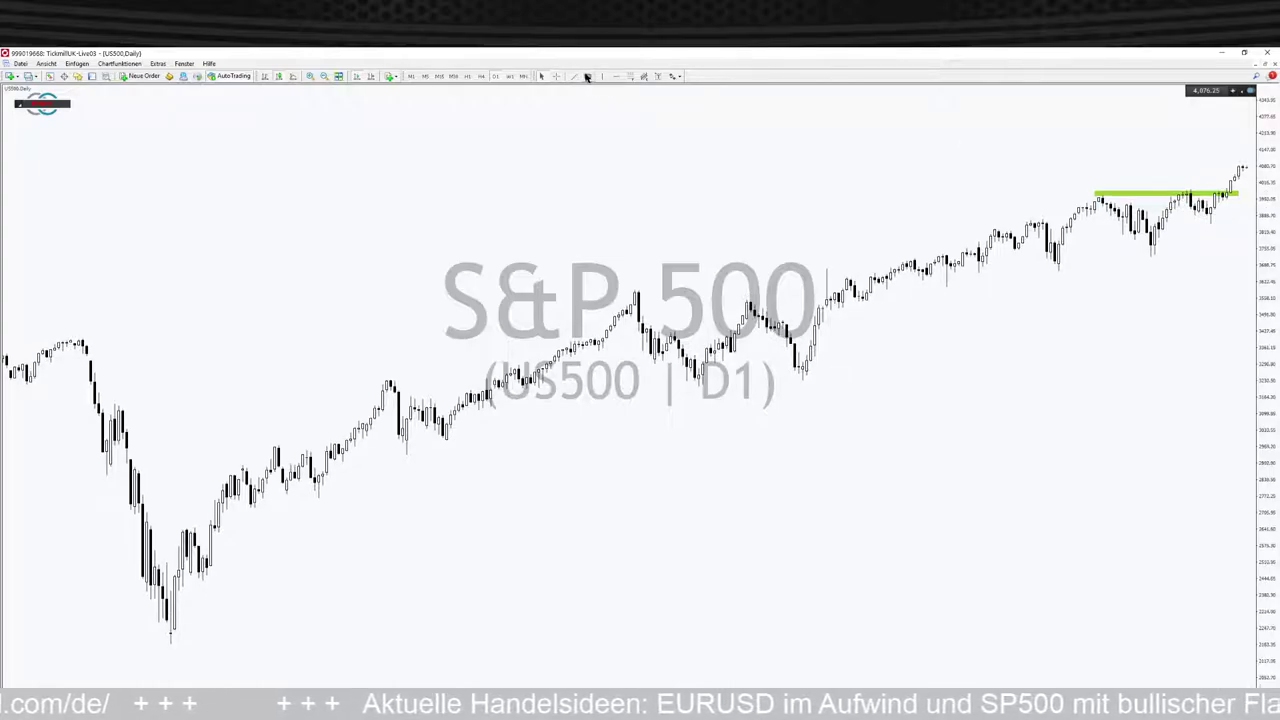
click(589, 77)
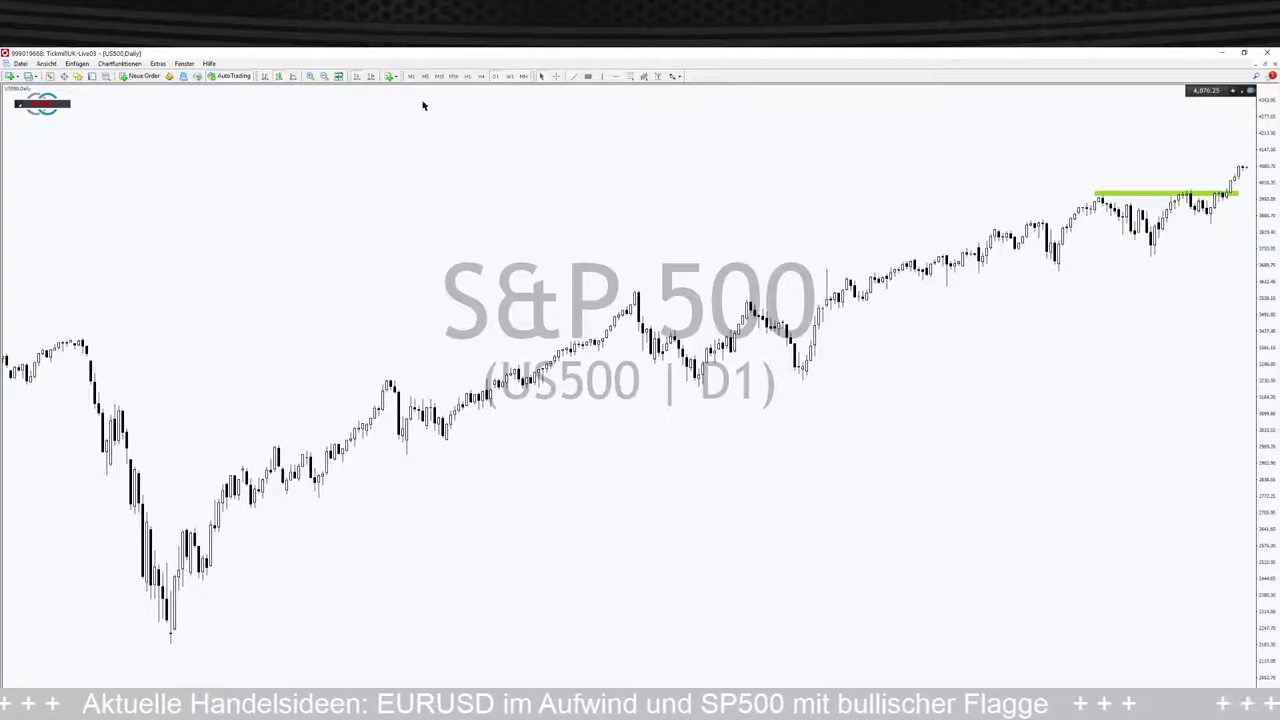
click(509, 77)
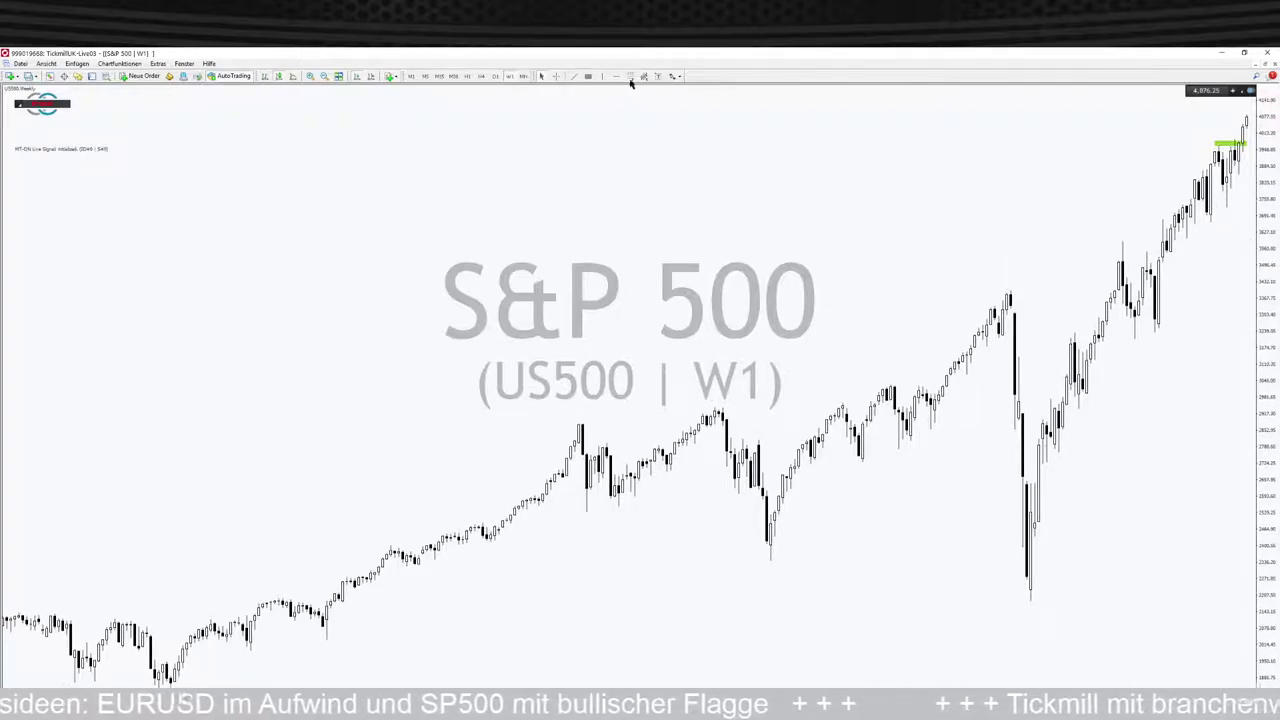
drag(1216, 143, 1235, 210)
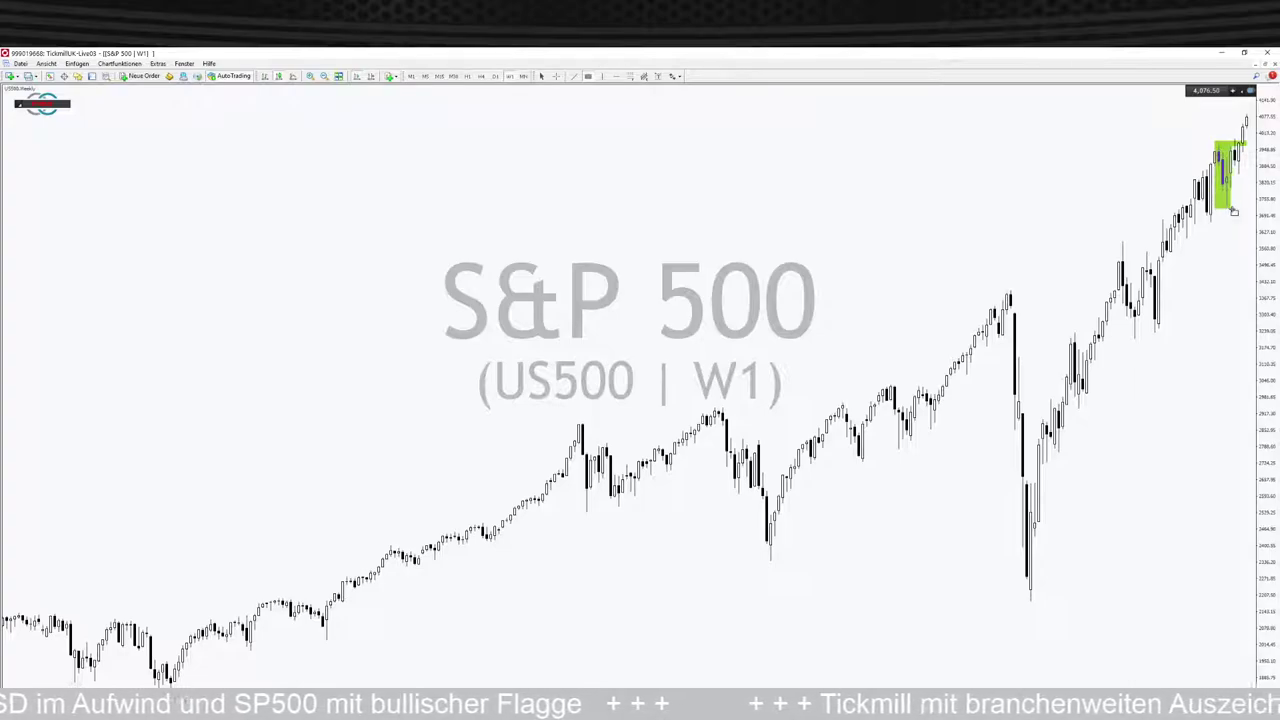
- Set the correction rectangle's colour to Blue and turn off drawing it as background so only its outline shows
right_click(1235, 212)
click(1235, 215)
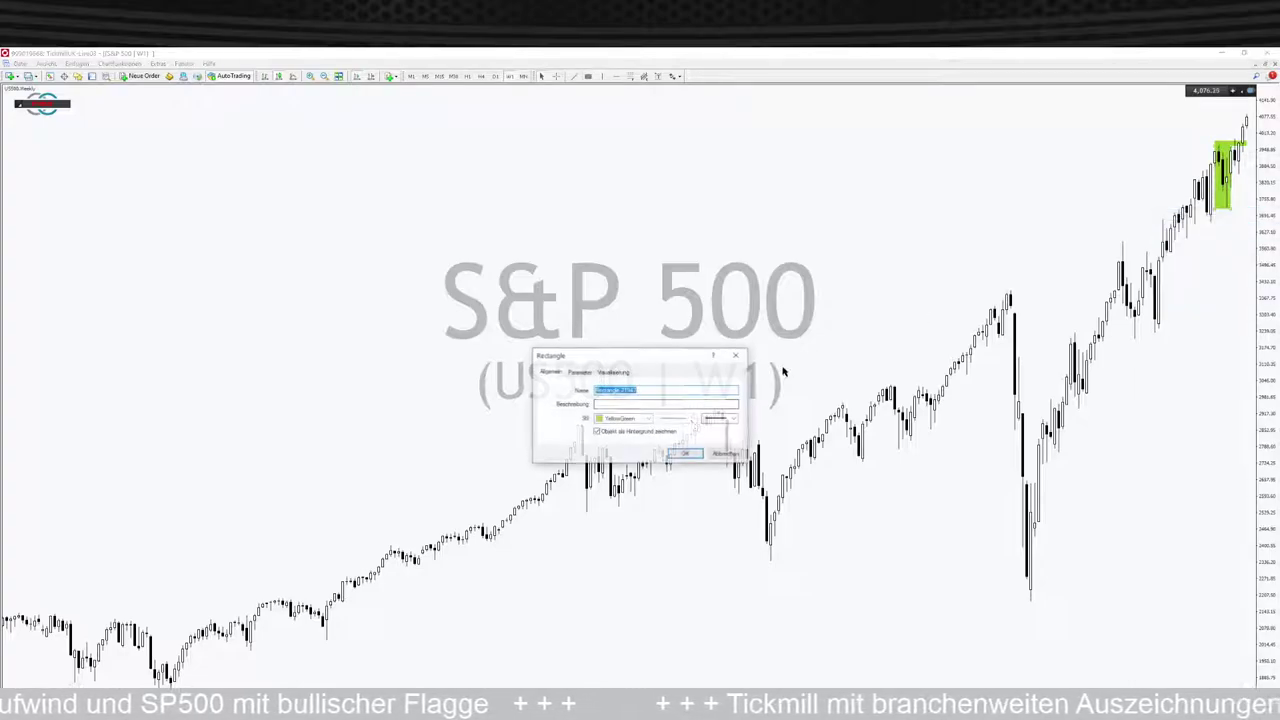
click(650, 420)
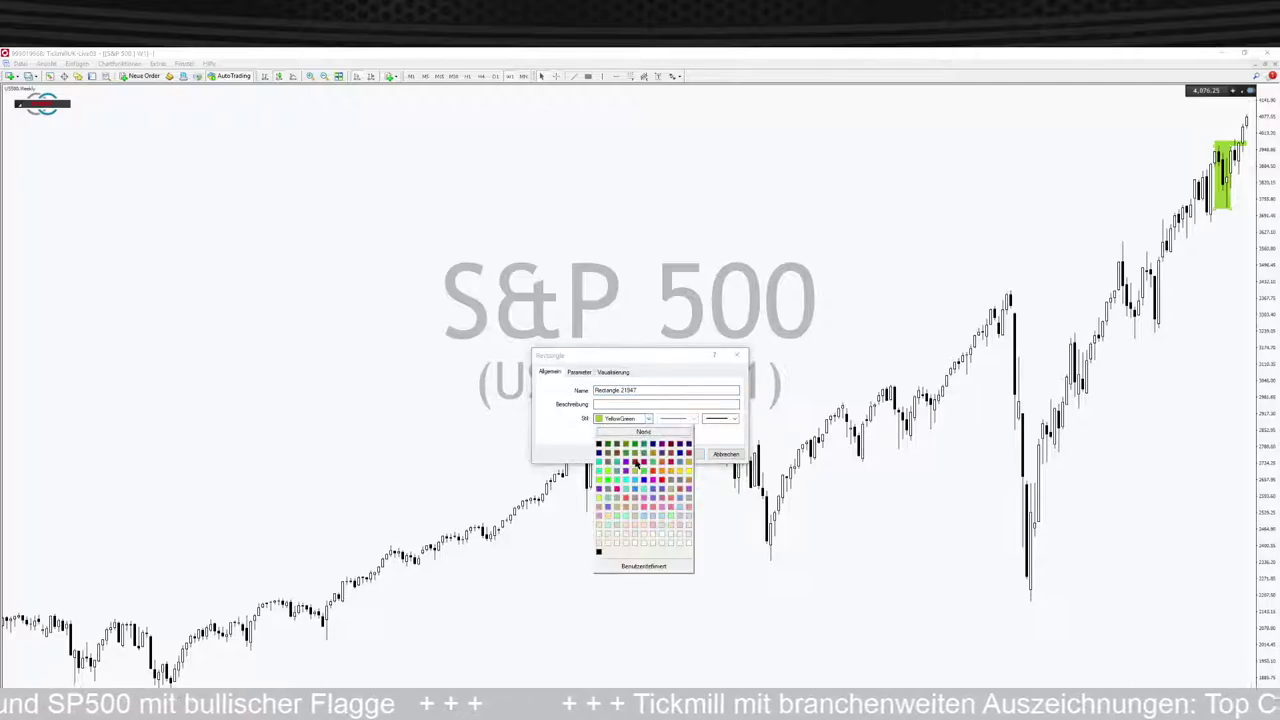
click(645, 482)
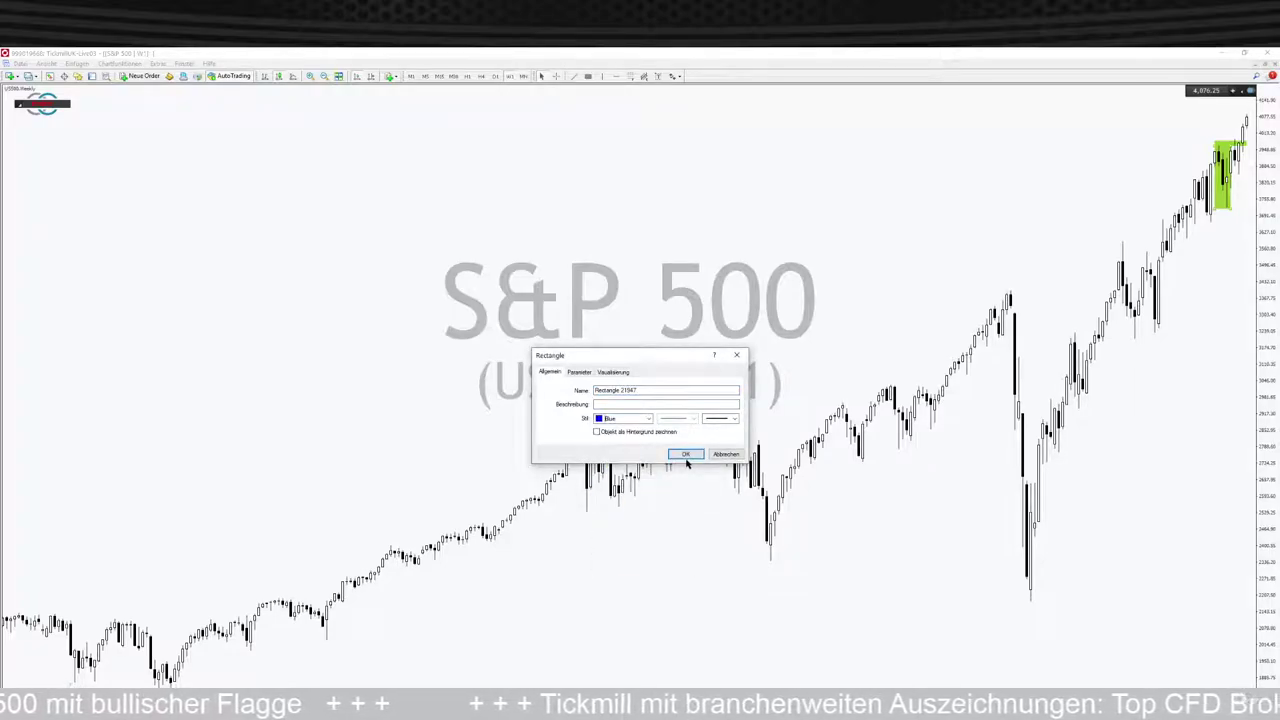
click(686, 454)
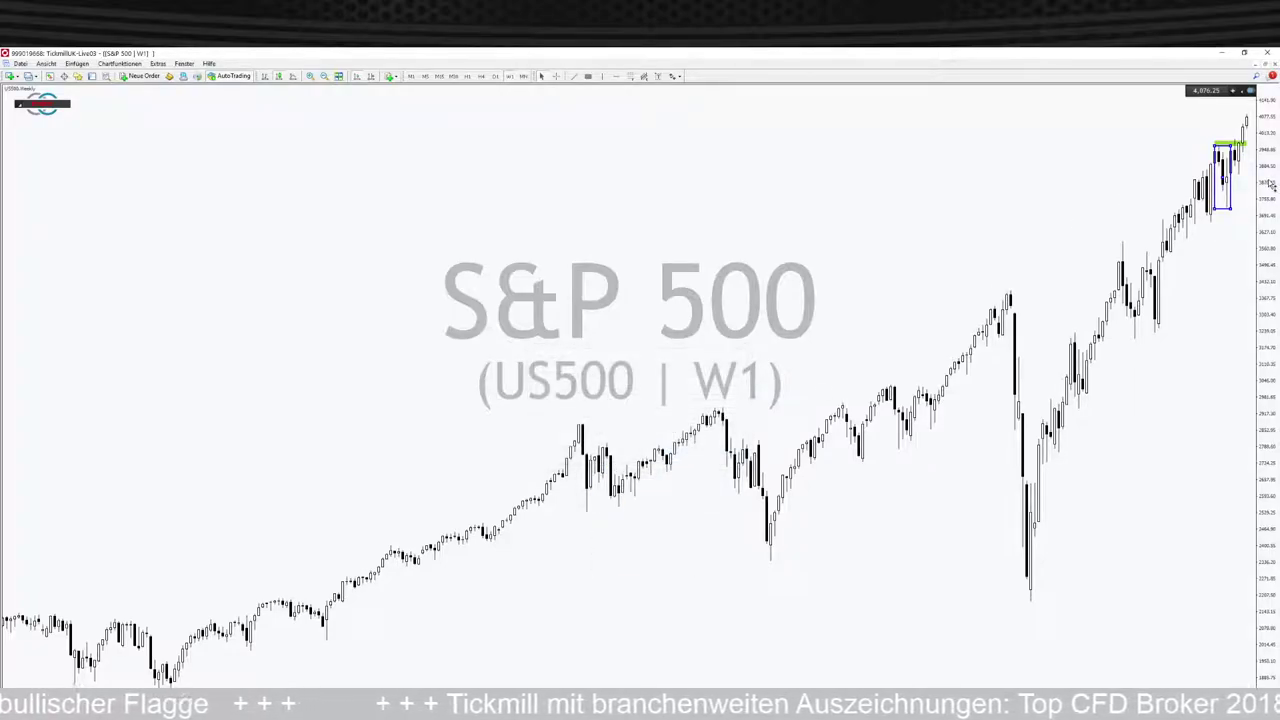
- Move the blue rectangle on top of the green zone and mark its upper edge with a horizontal line, then switch to D1
drag(1271, 185, 1219, 149)
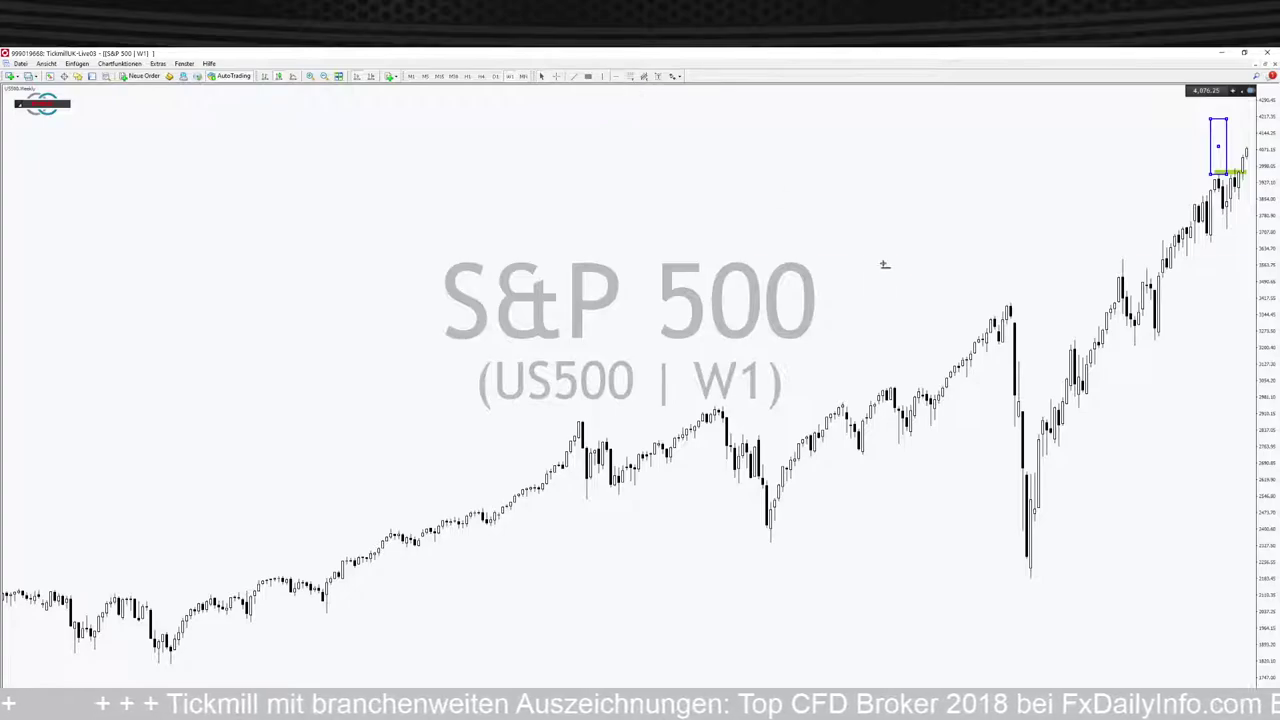
drag(884, 265, 897, 119)
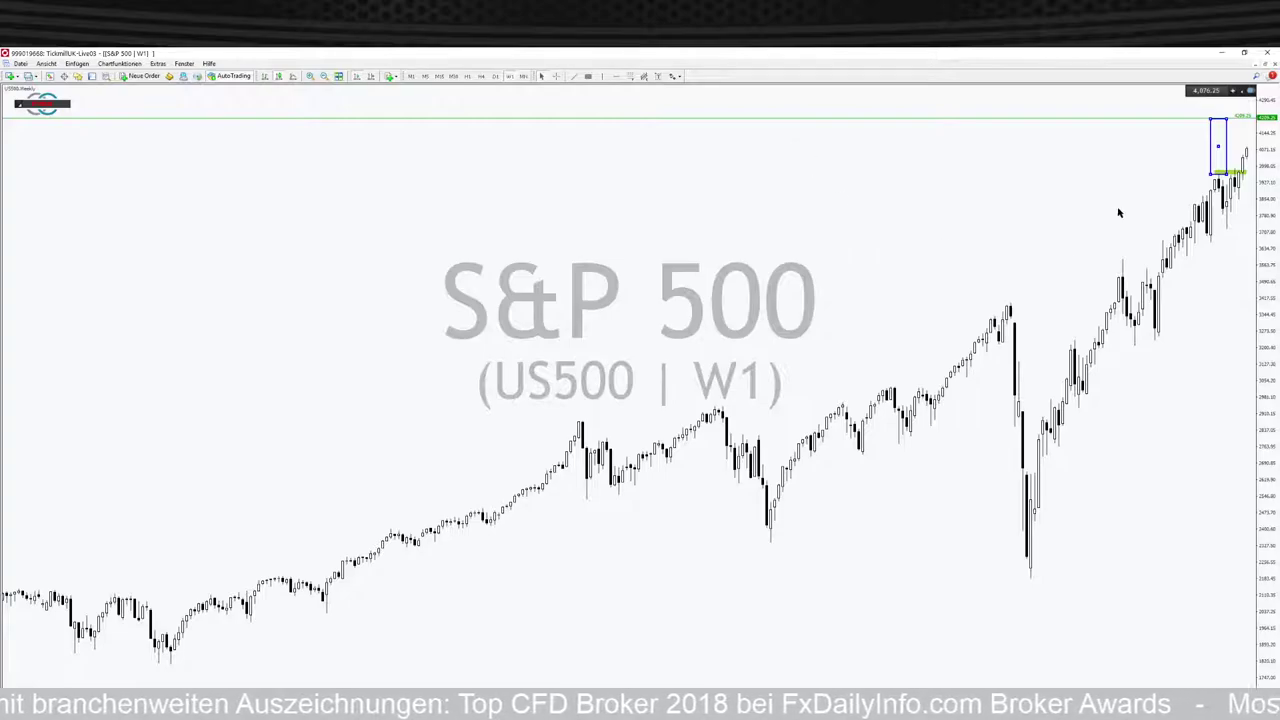
click(494, 79)
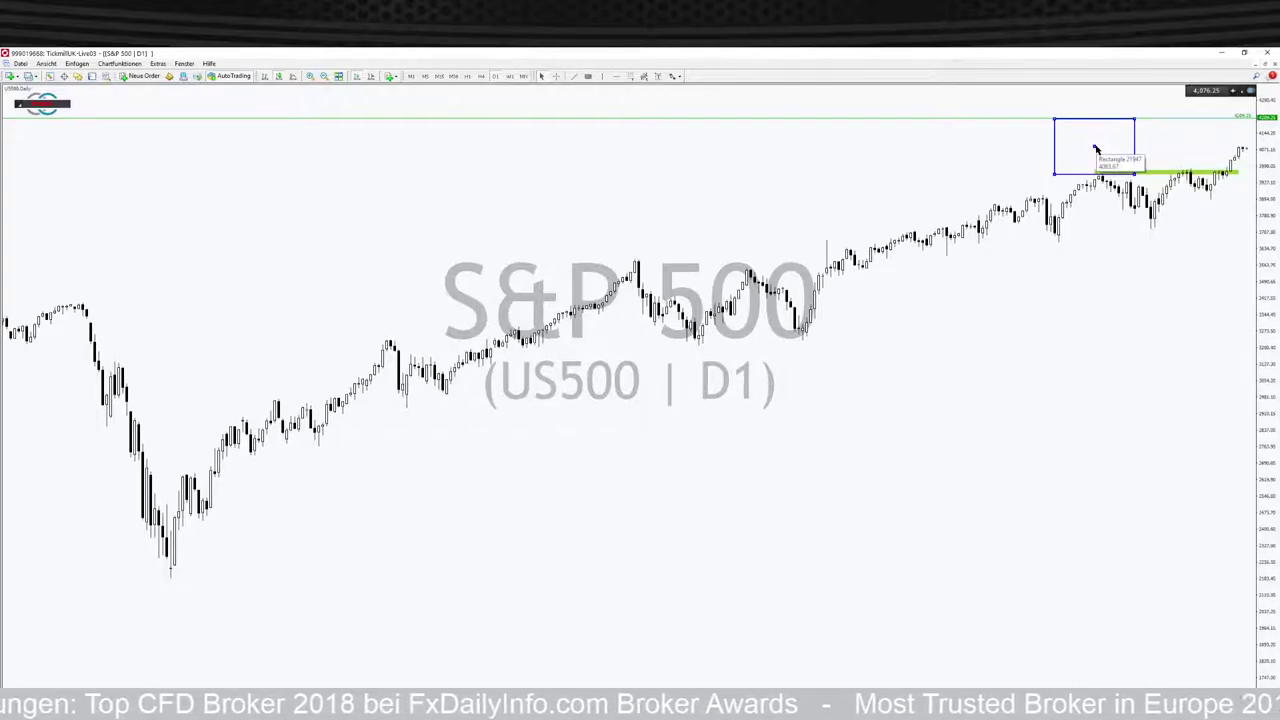
- Place a small blue rectangle for the latest pullback on top of the green zone and mark its upper edge with a horizontal line
drag(1096, 150, 1203, 158)
scroll(1248, 234, up, 1)
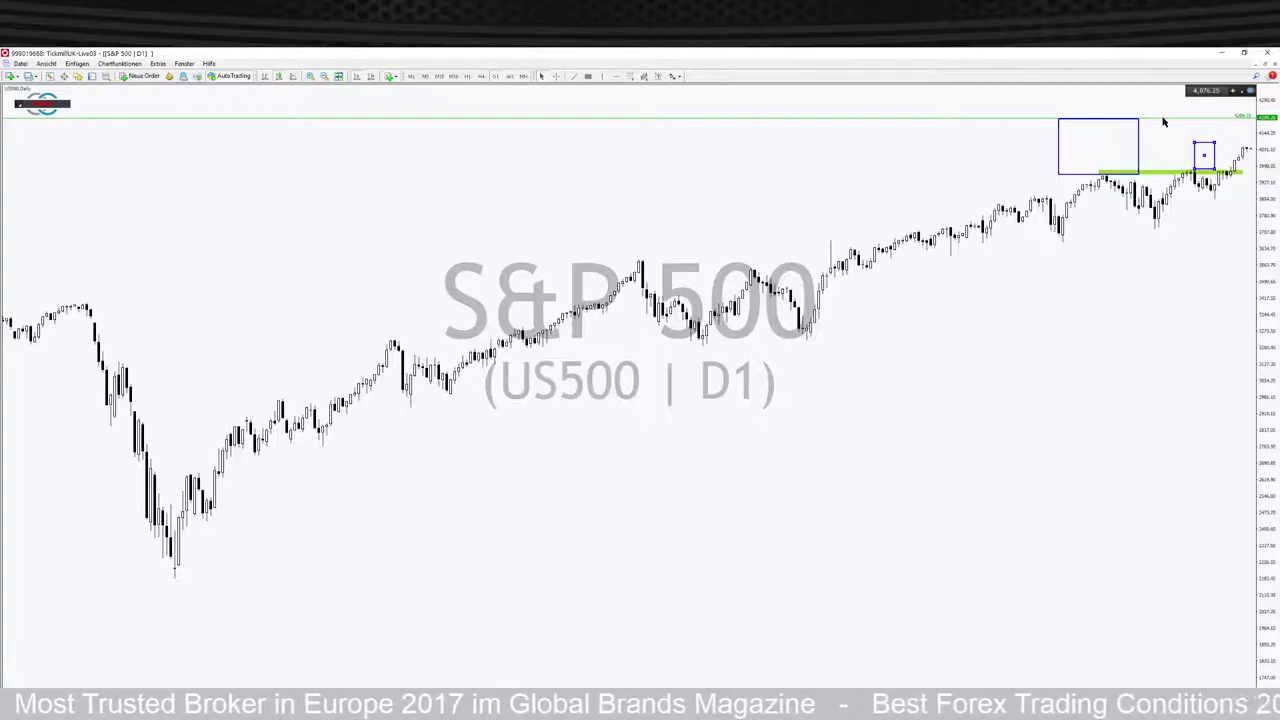
drag(1174, 122, 1168, 146)
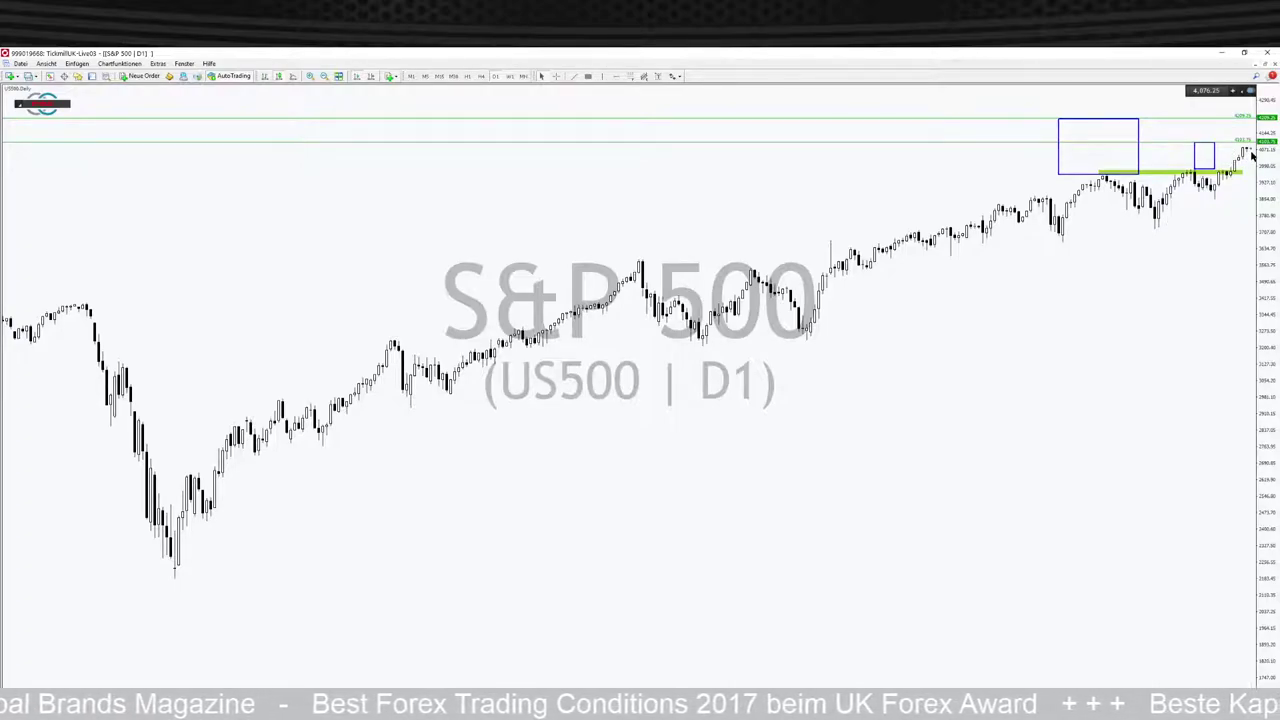
mouse_move(1252, 150)
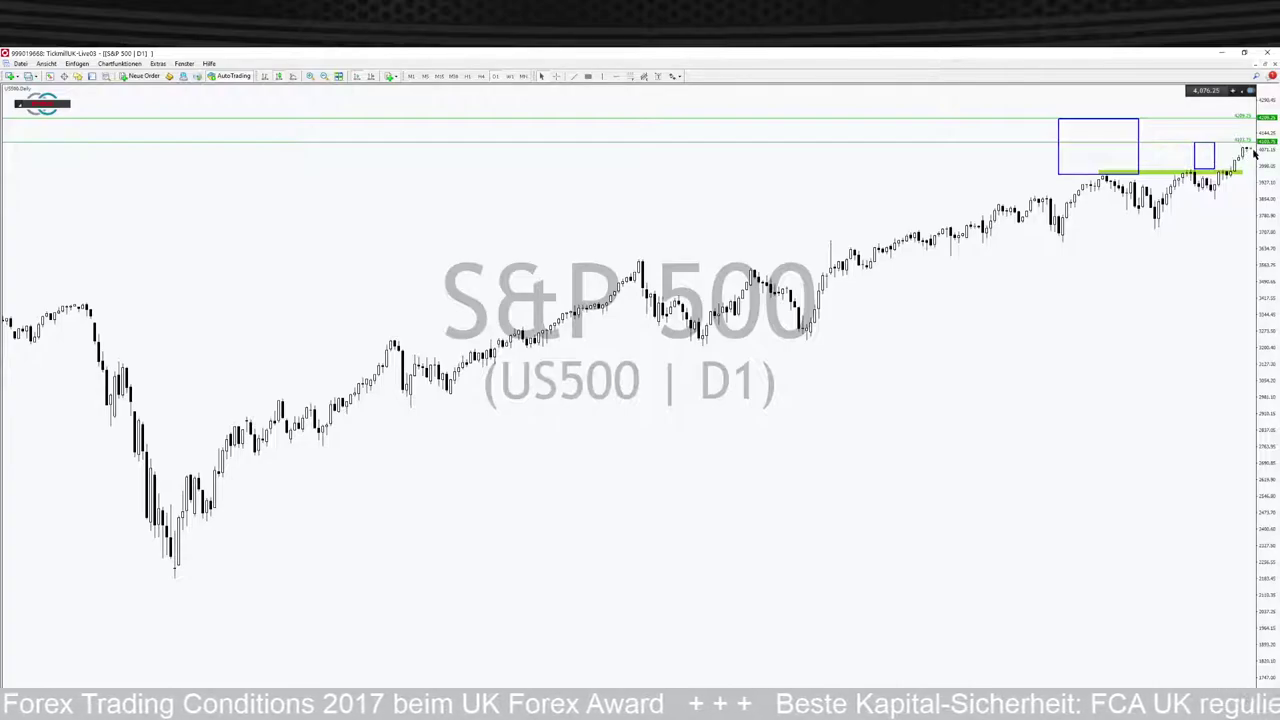
- Enlarge the US500 D1 candles, stretch the price scale and mark the most recent high with a horizontal line
click(310, 78)
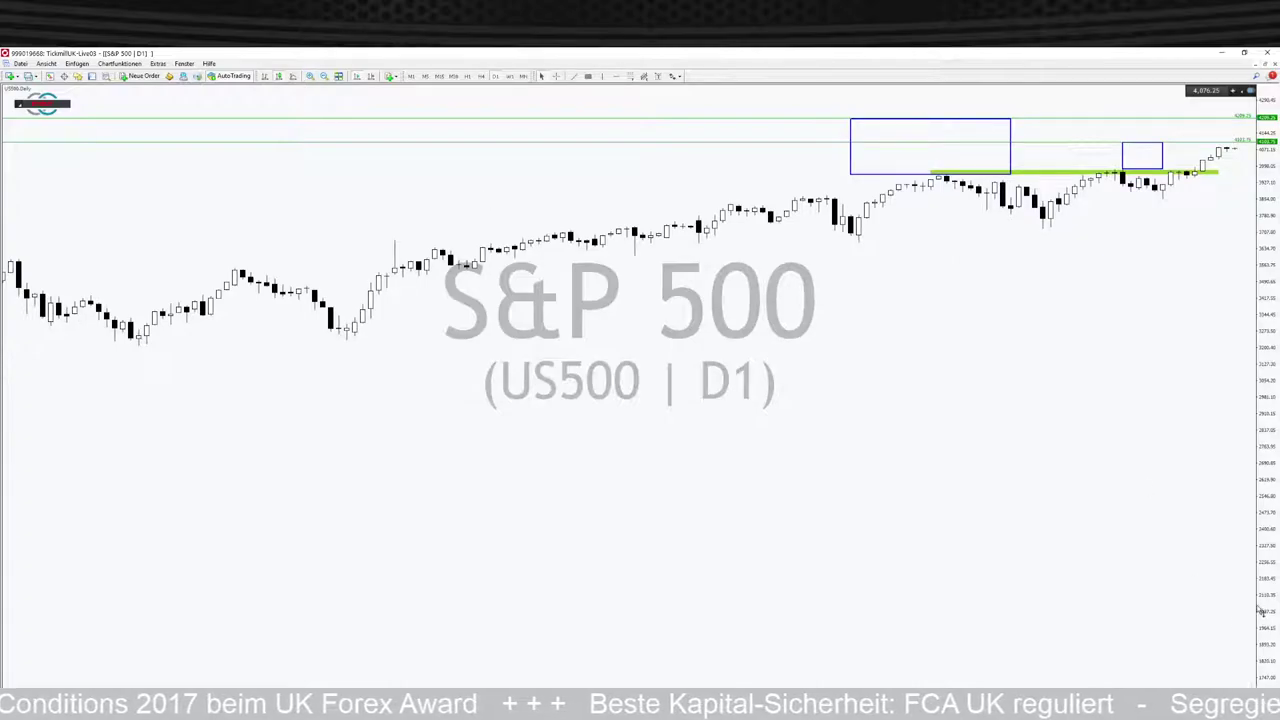
drag(1265, 612, 1264, 200)
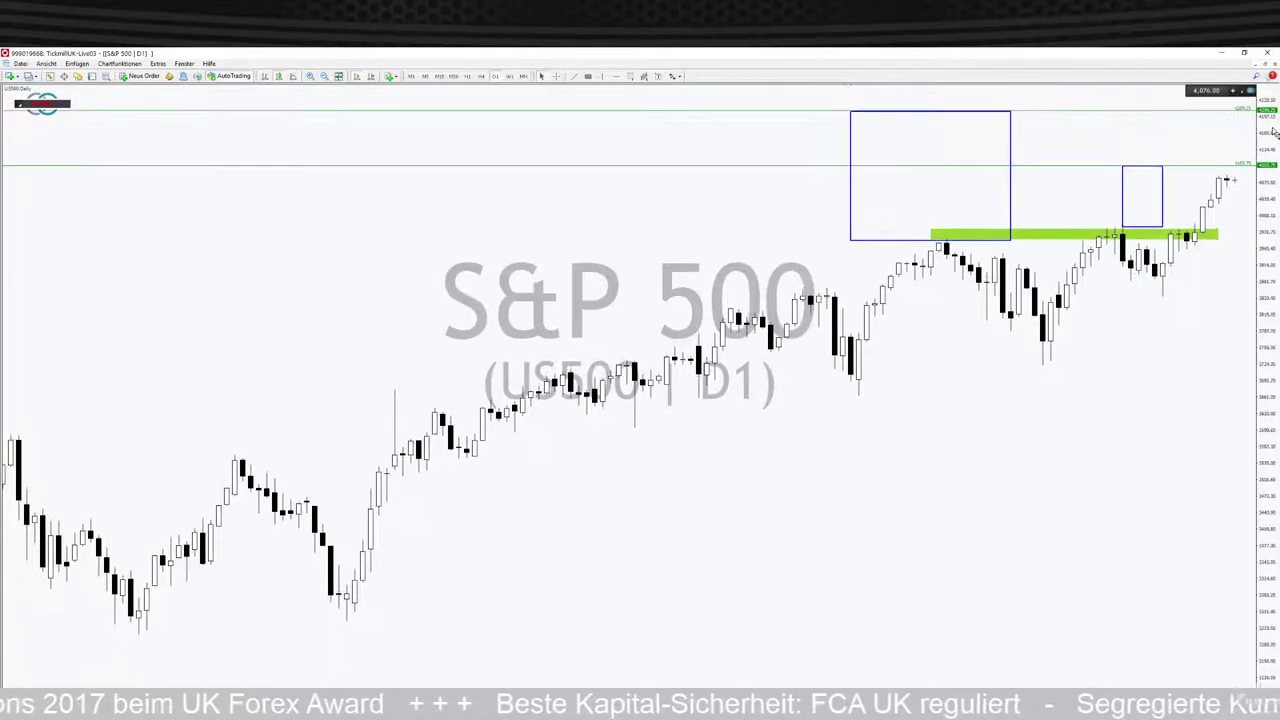
click(1197, 176)
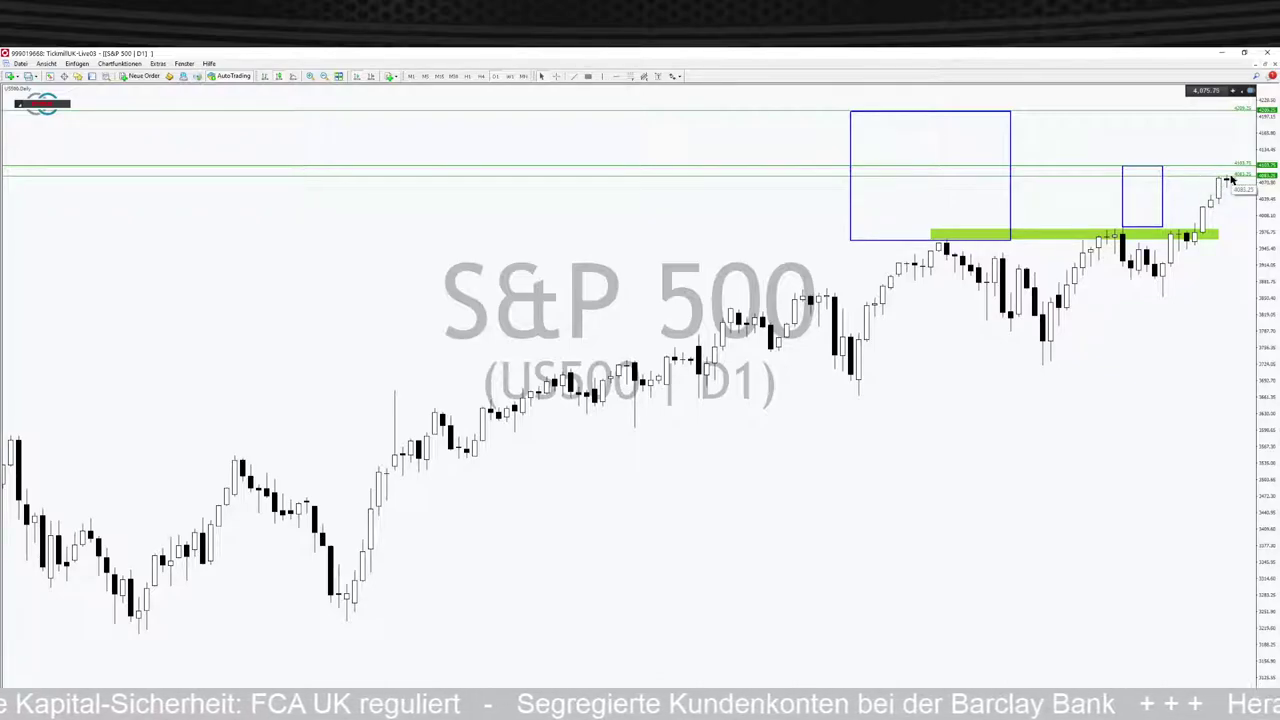
mouse_move(1230, 183)
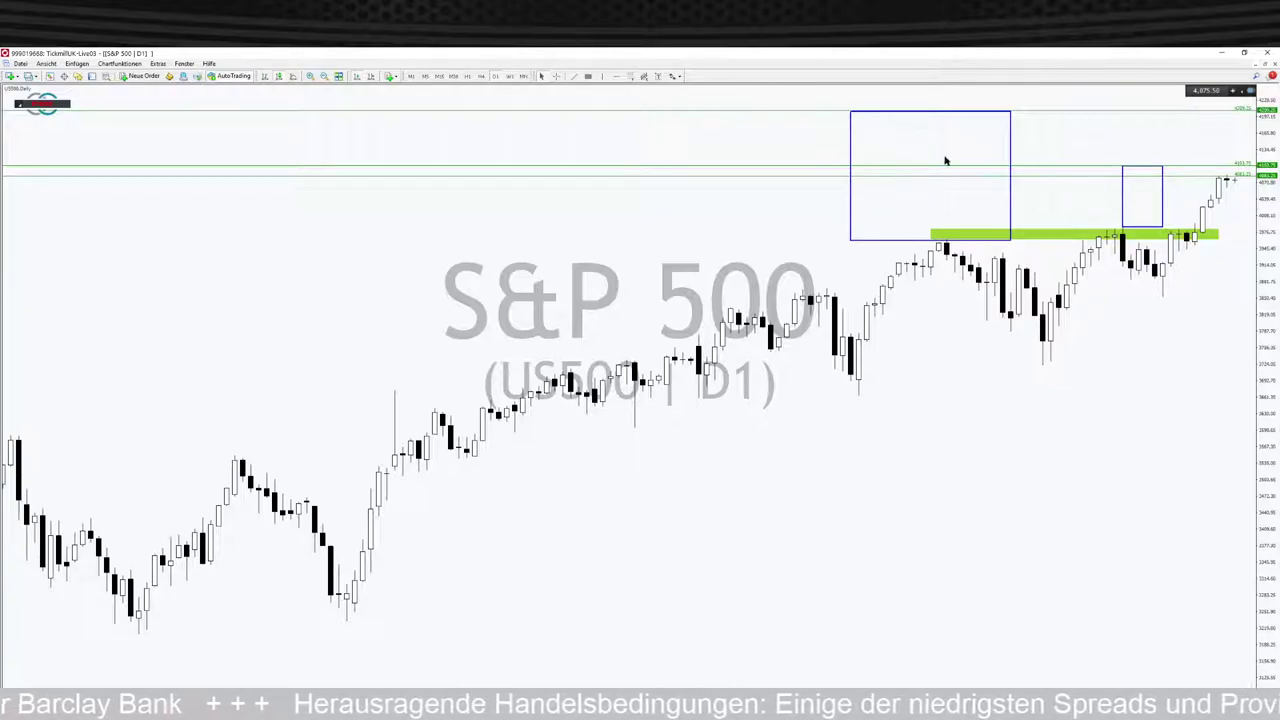
- Show US500 on the H1 timeframe and draw two horizontal lines along the lows of the current consolidation
click(467, 77)
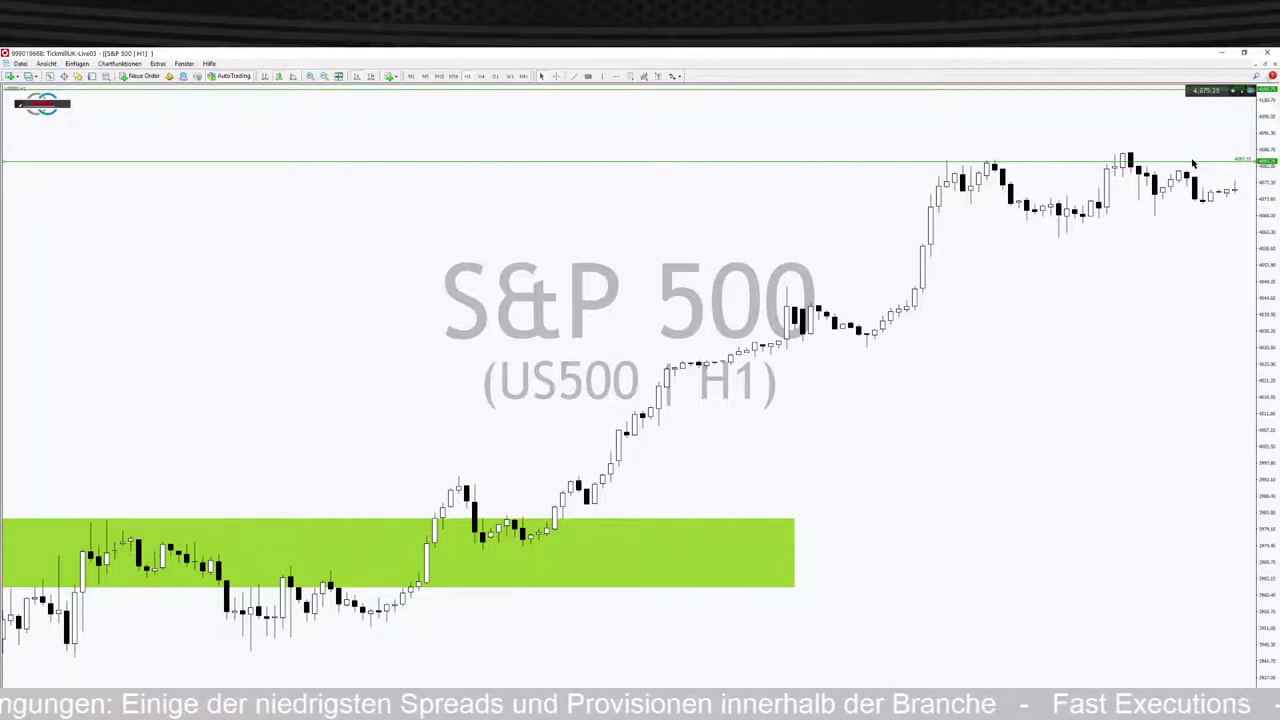
drag(1192, 163, 1199, 241)
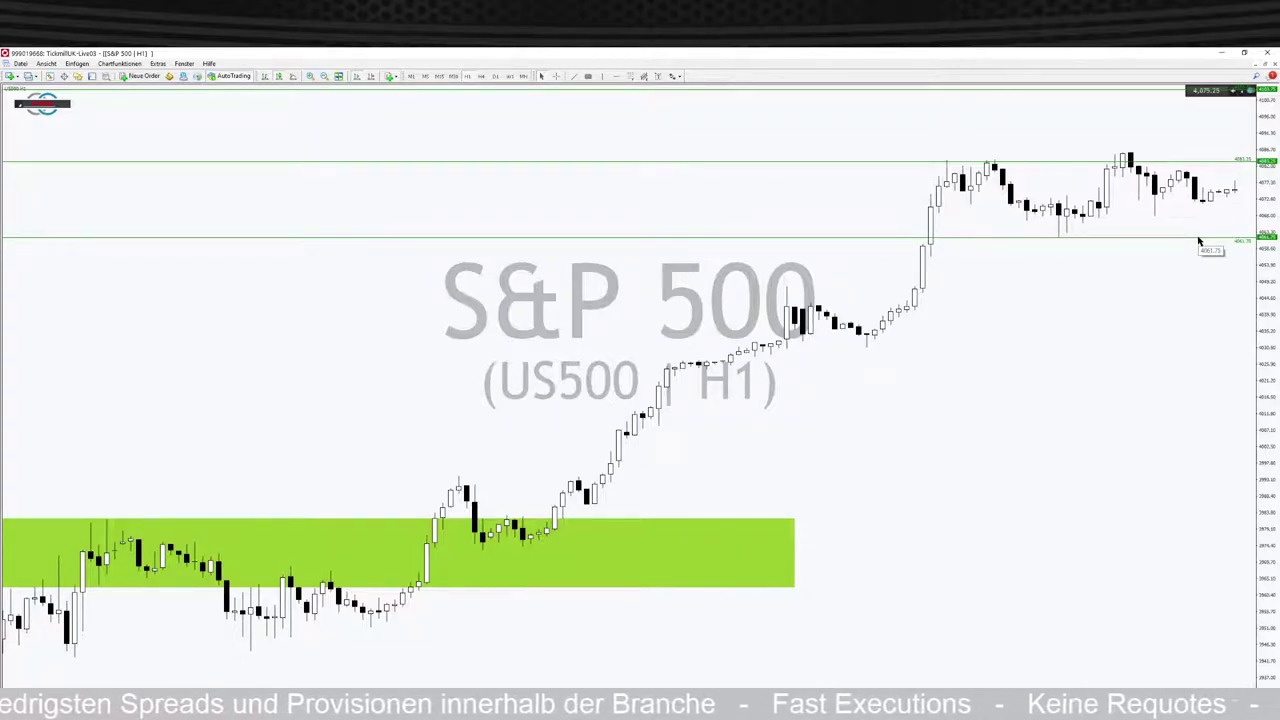
drag(1199, 238, 1199, 224)
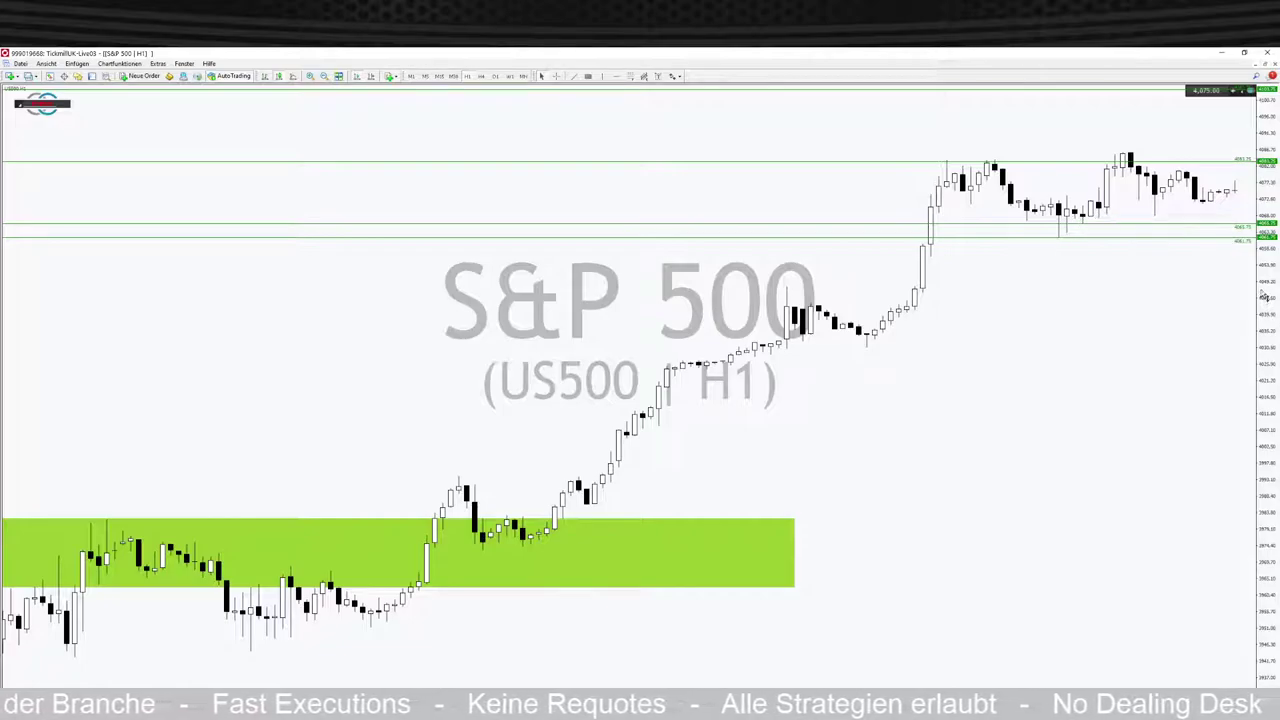
- Draw blue rectangles at the latest lower high and across the consolidation lows, with a horizontal line between them at 4071.00
drag(1264, 297, 1268, 308)
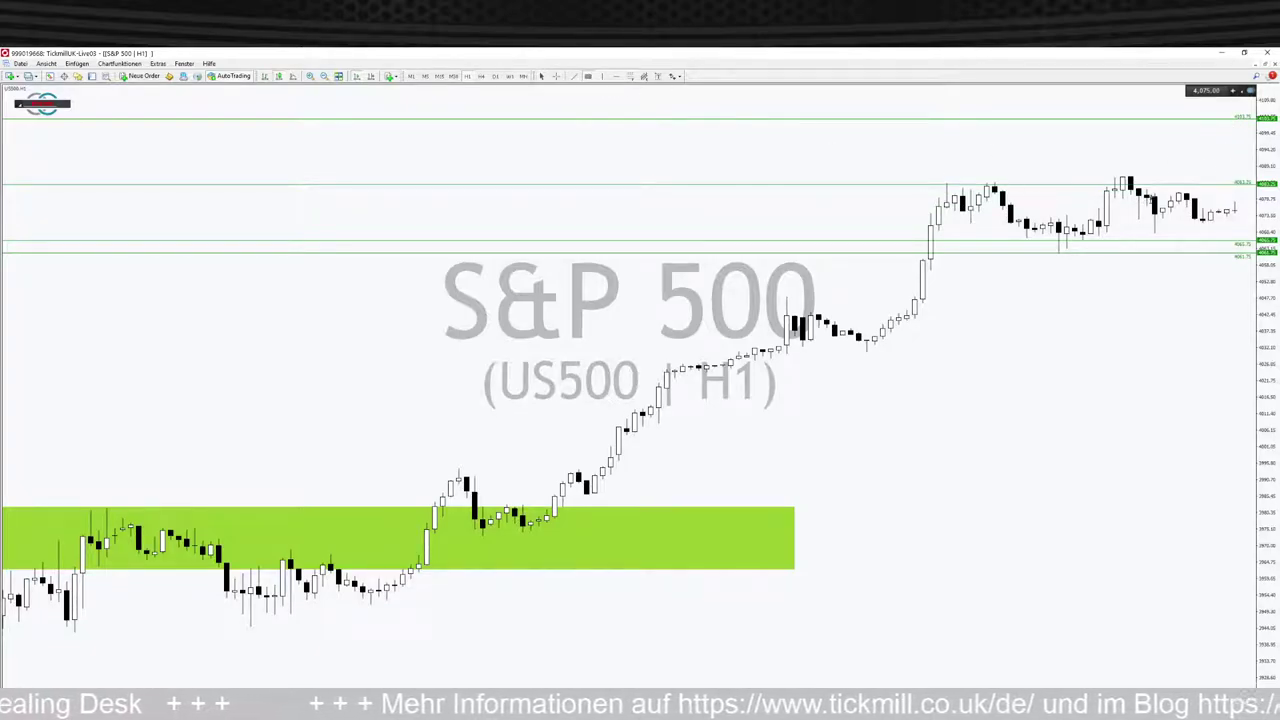
drag(1175, 192, 1250, 197)
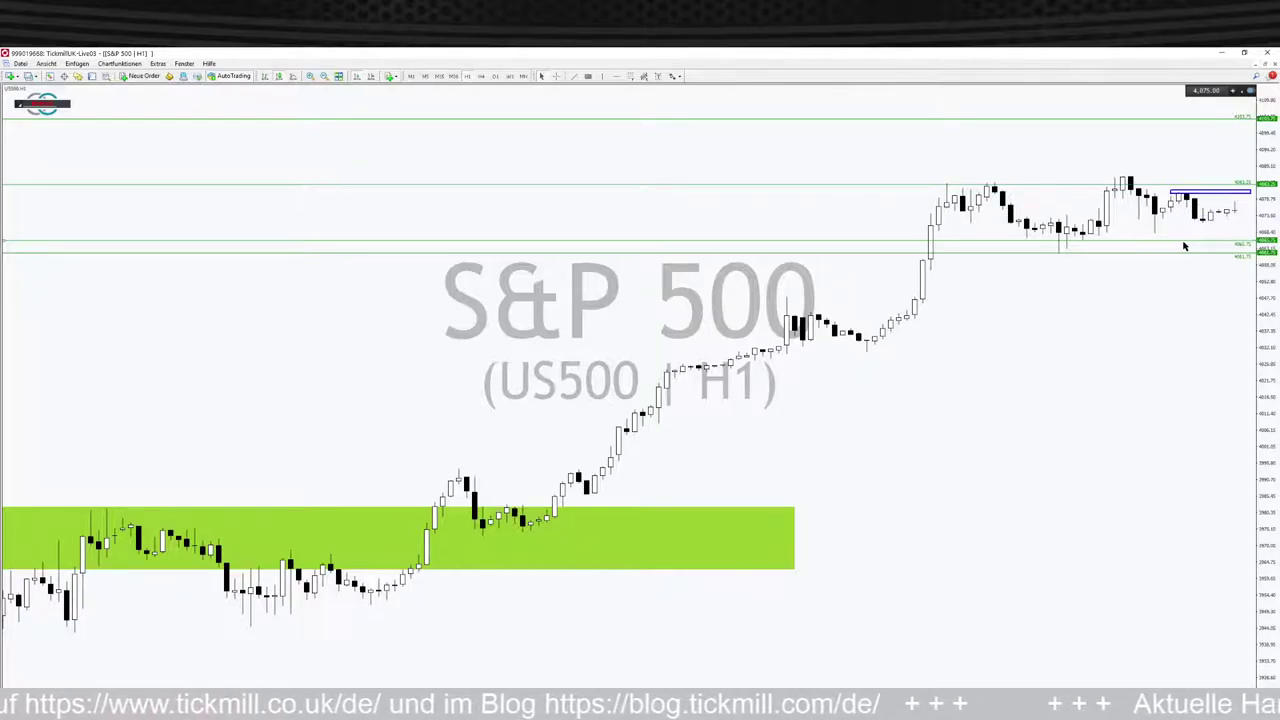
drag(1184, 246, 1179, 228)
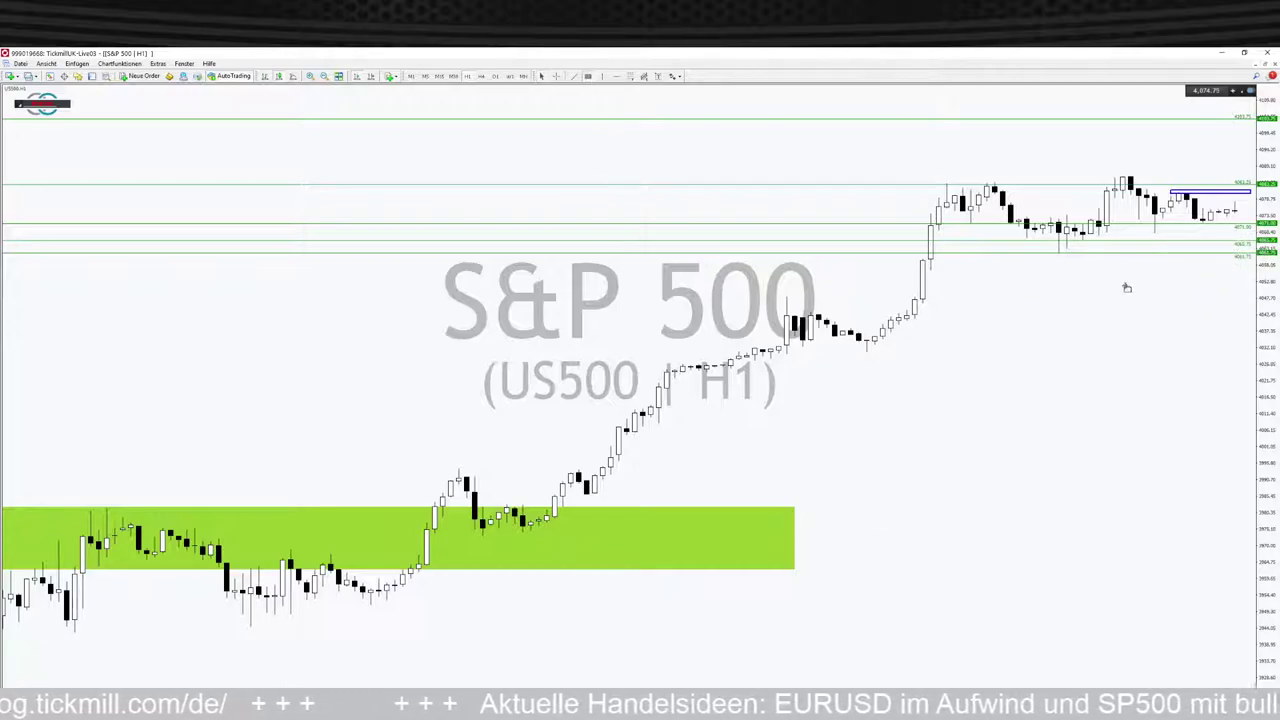
drag(1025, 236, 1236, 260)
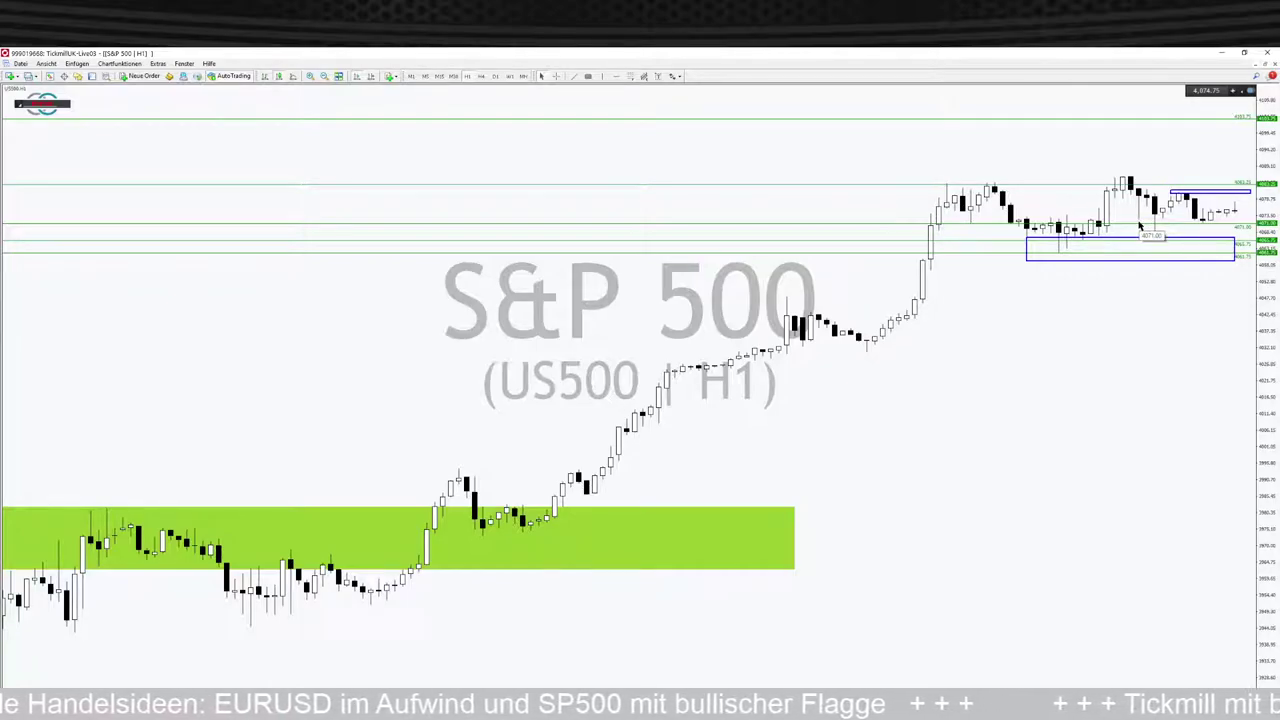
- Draw two horizontal lines at the previous breakout level below the consolidation and place a copy of the larger blue rectangle over them
drag(1125, 230, 907, 300)
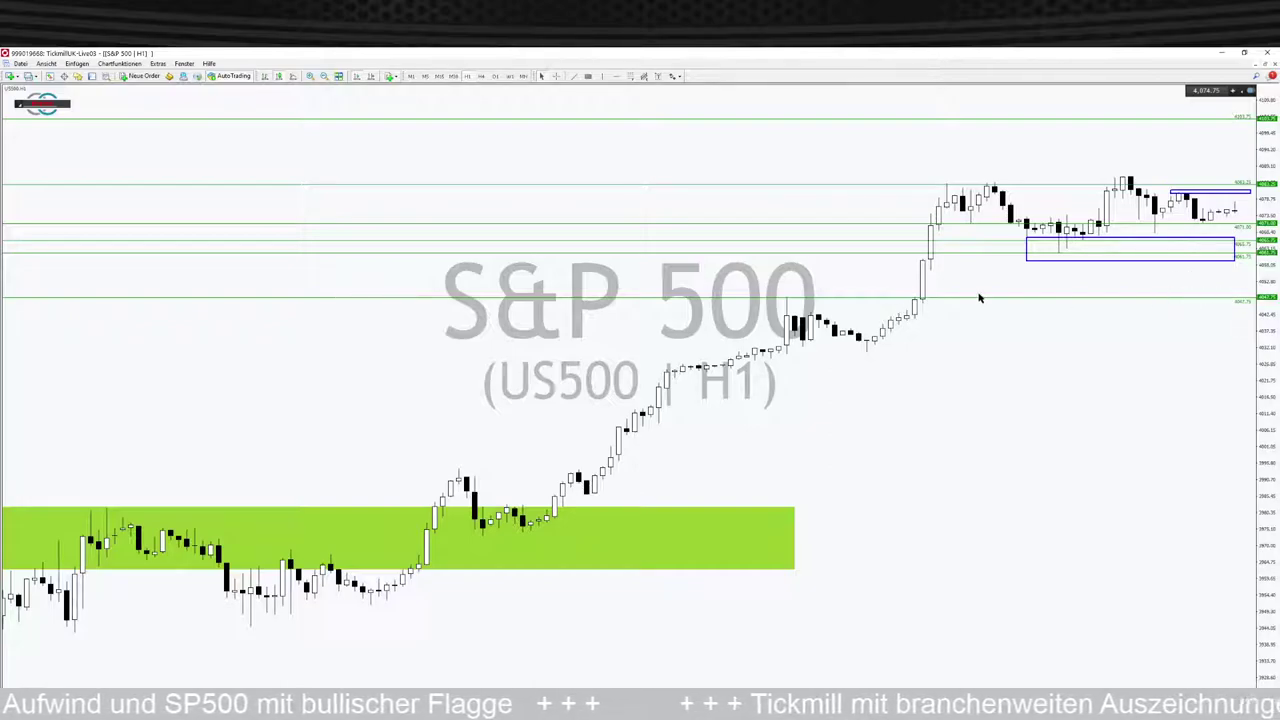
drag(979, 298, 975, 314)
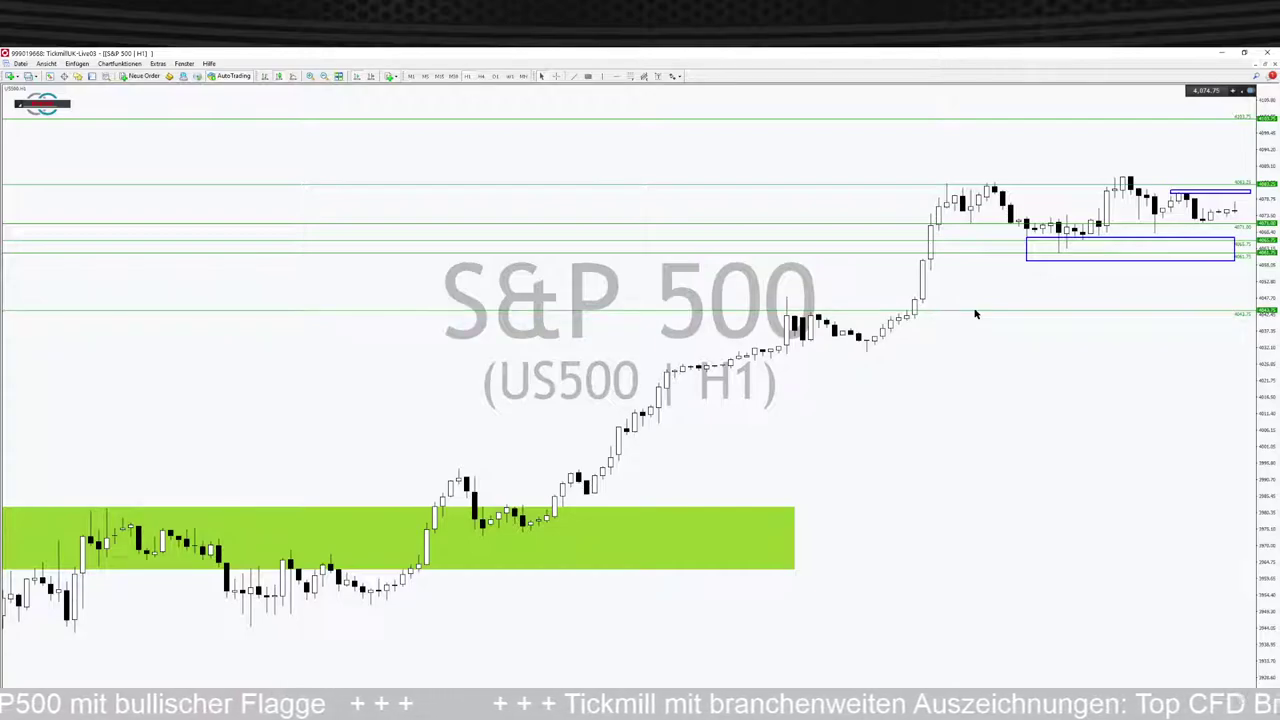
scroll(975, 314, up, 1)
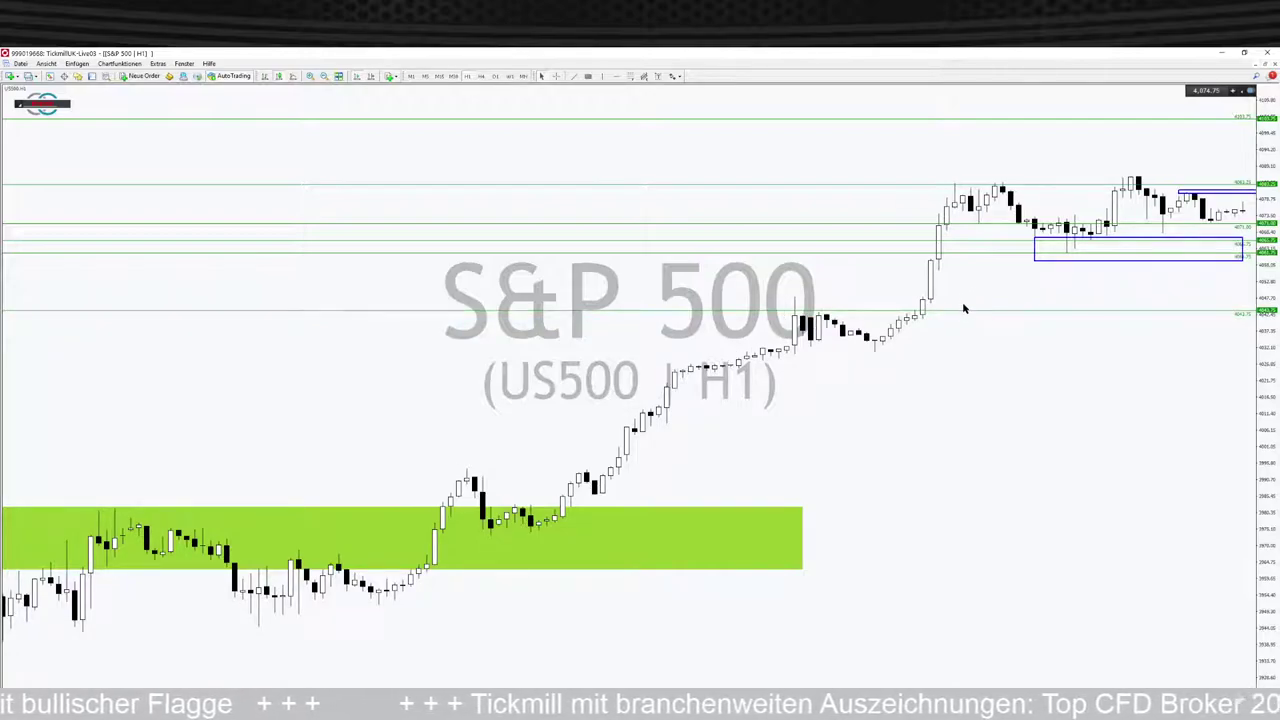
drag(959, 310, 959, 300)
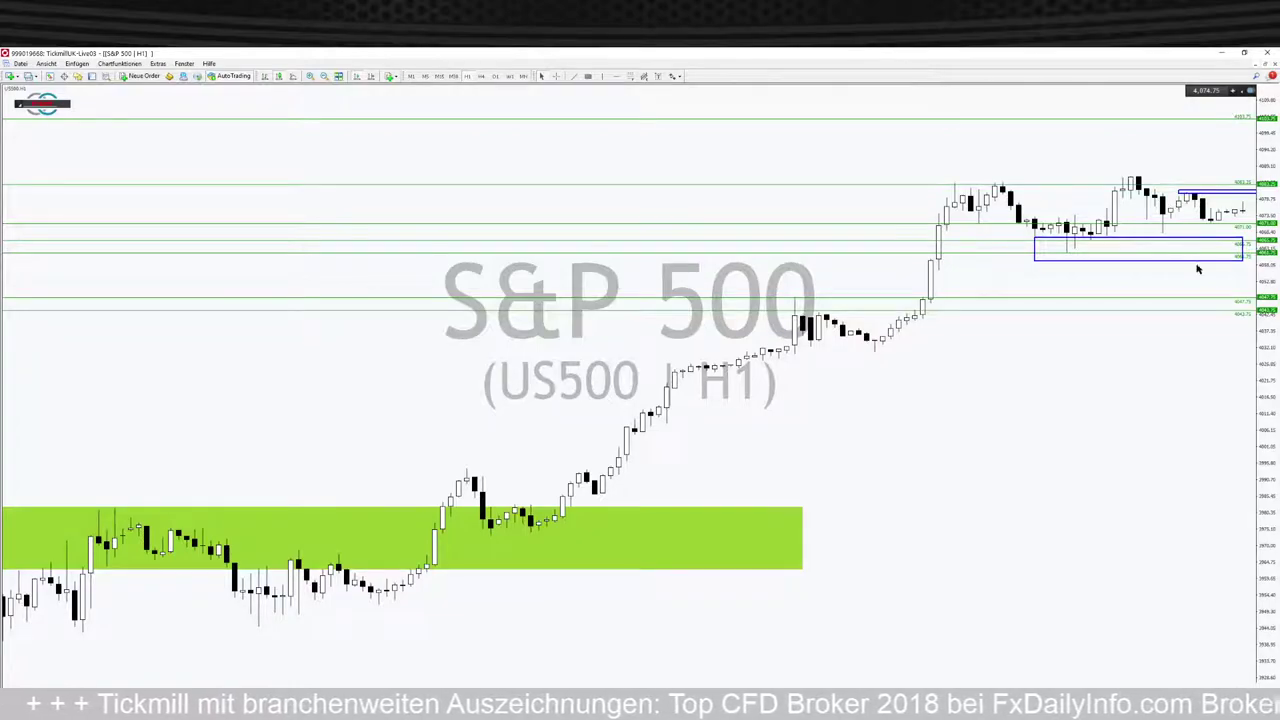
drag(1225, 312, 1196, 277)
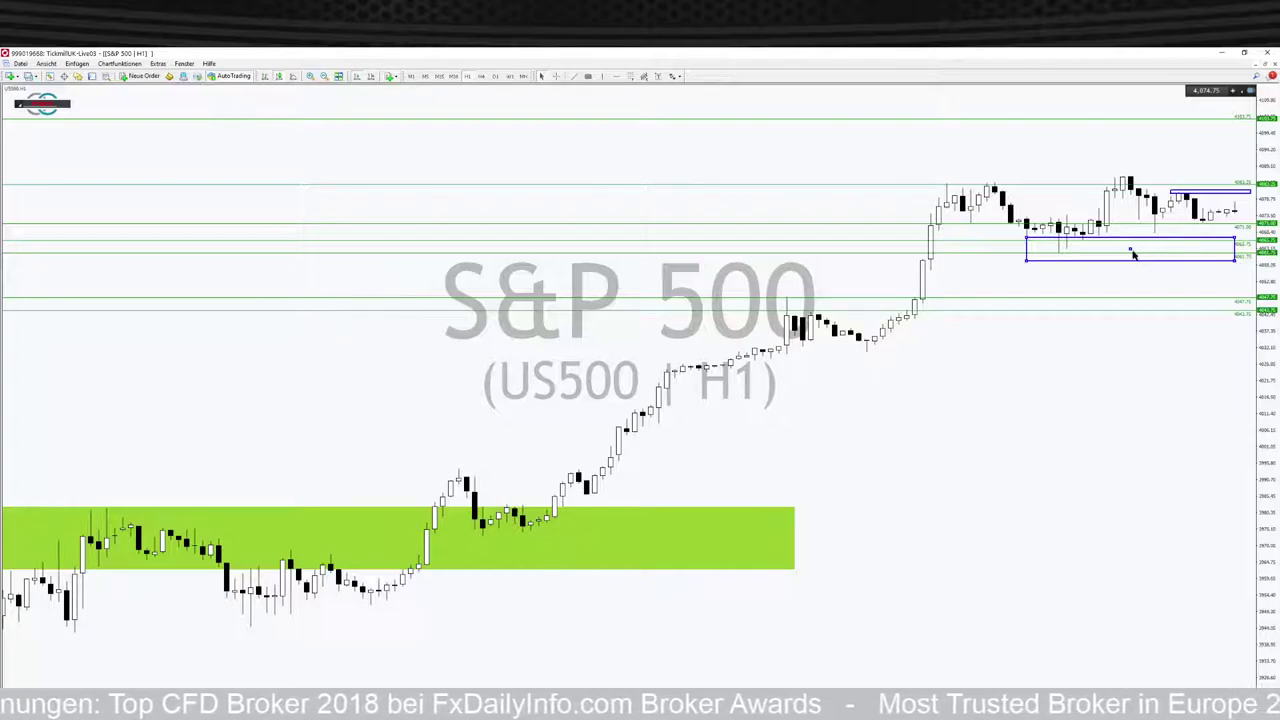
drag(1133, 255, 883, 303)
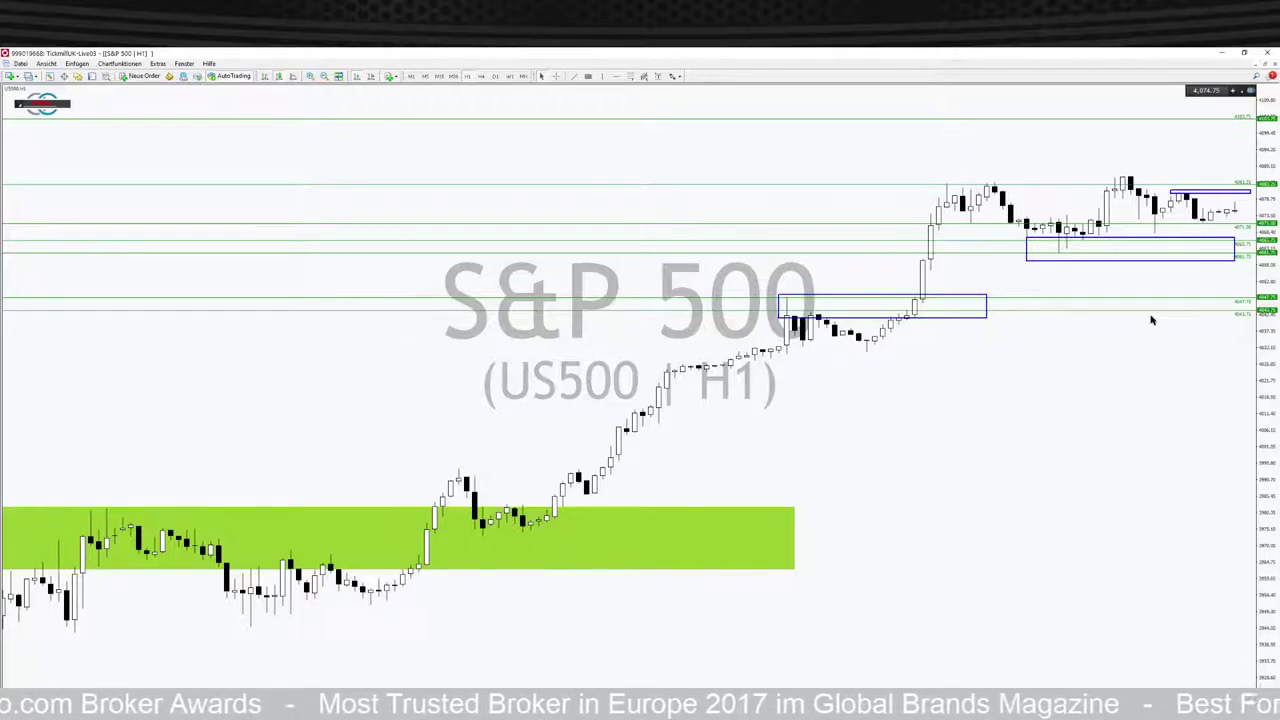
- Mark the next lower swing low and the pullback low inside the green zone with horizontal lines
drag(1147, 316, 871, 357)
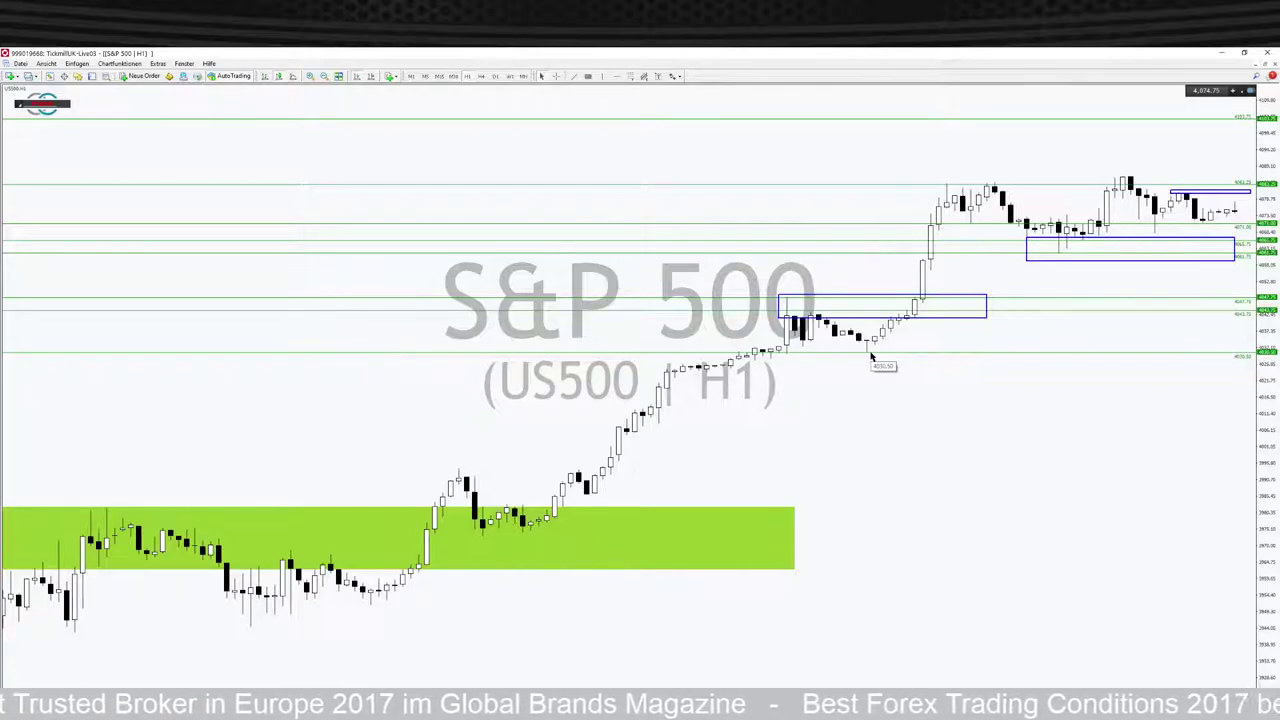
drag(870, 355, 606, 539)
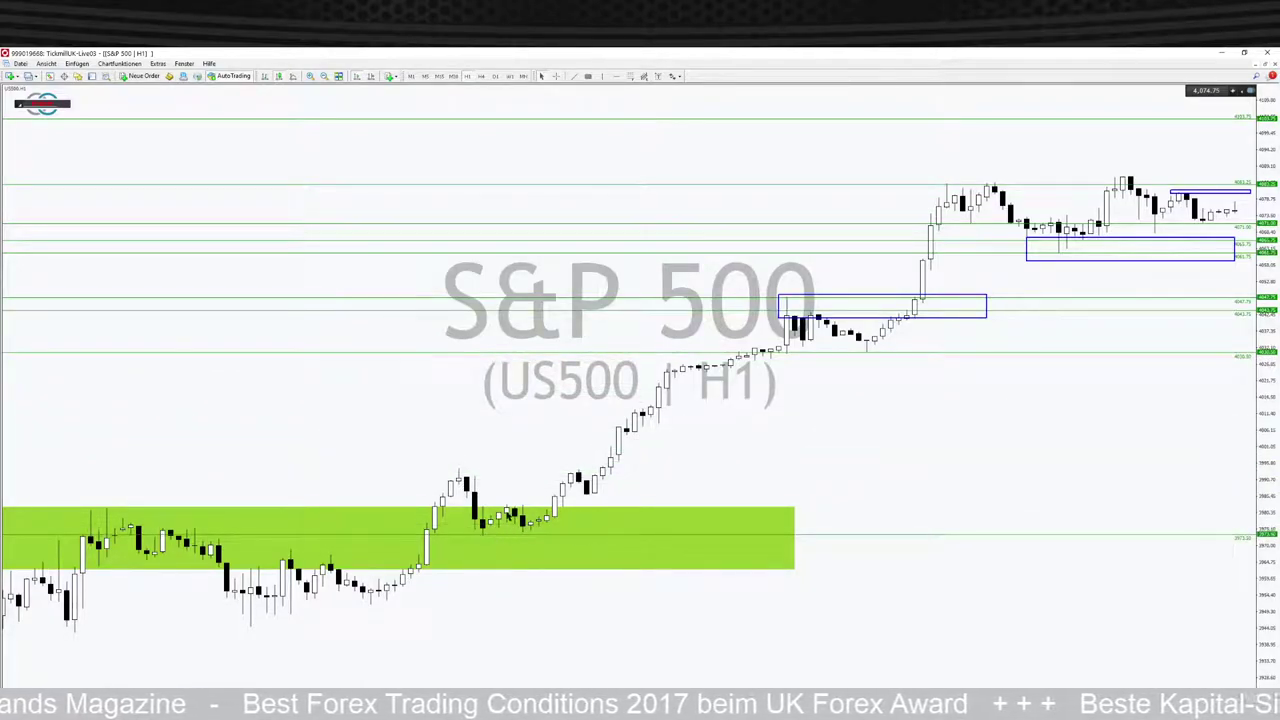
drag(507, 513, 659, 526)
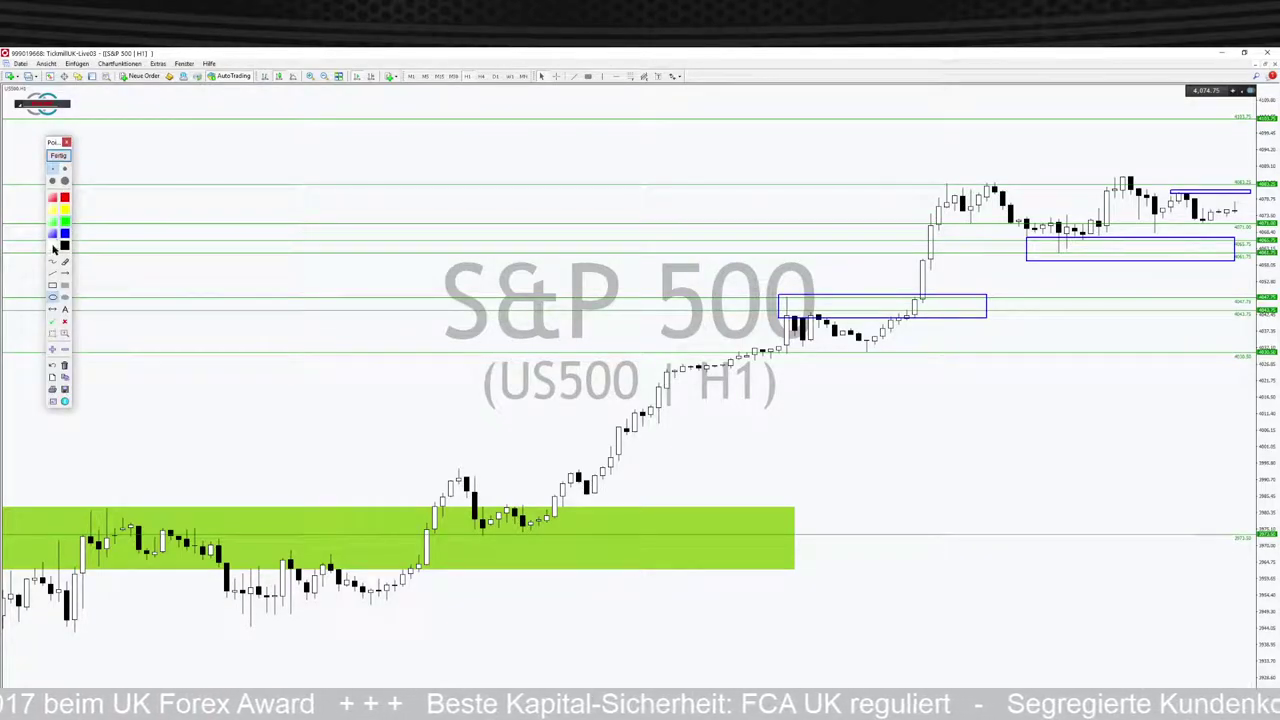
- With the screen annotation tool, trace the uptrend swings as a green zigzag and the latest swings down into the blue zone in red
click(55, 273)
mouse_move(250, 625)
mouse_down()
mouse_move(456, 470)
mouse_move(484, 503)
mouse_move(738, 354)
mouse_move(780, 298)
mouse_move(870, 341)
mouse_move(988, 186)
mouse_move(1060, 253)
mouse_move(1127, 178)
mouse_move(1156, 236)
mouse_up()
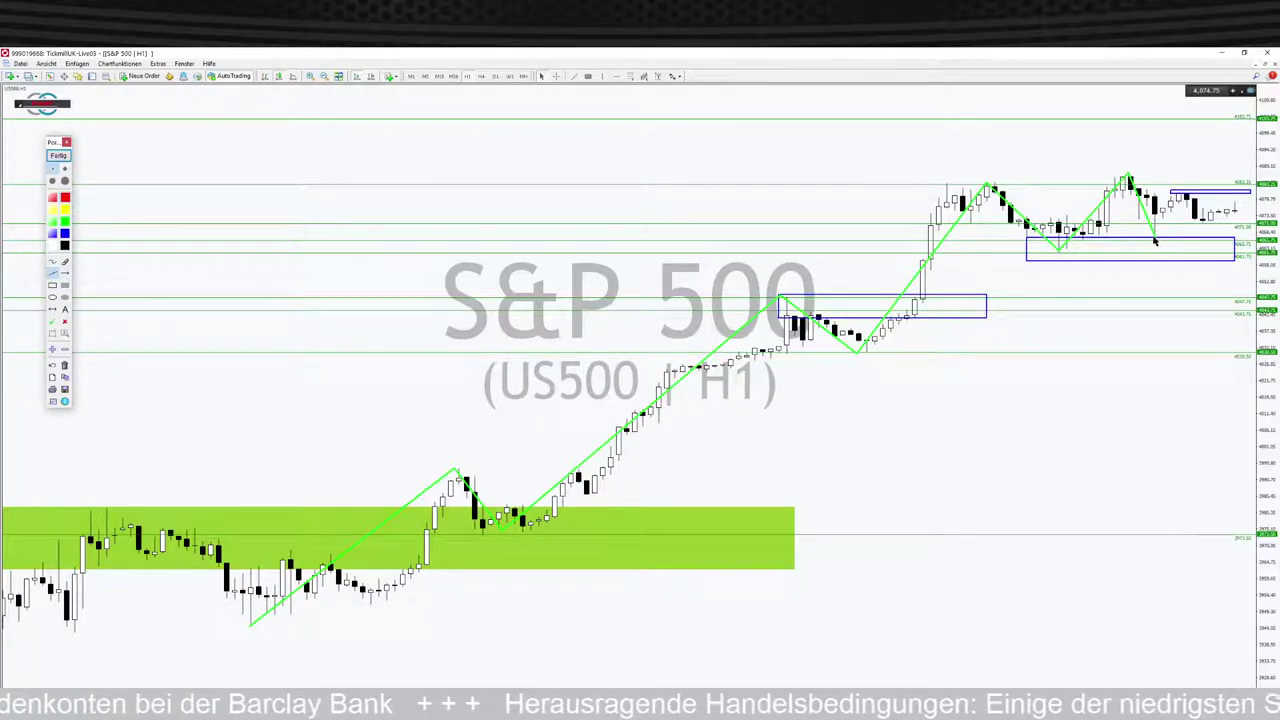
mouse_move(1155, 238)
mouse_down()
mouse_move(1184, 194)
mouse_move(1230, 204)
mouse_move(1241, 242)
mouse_up()
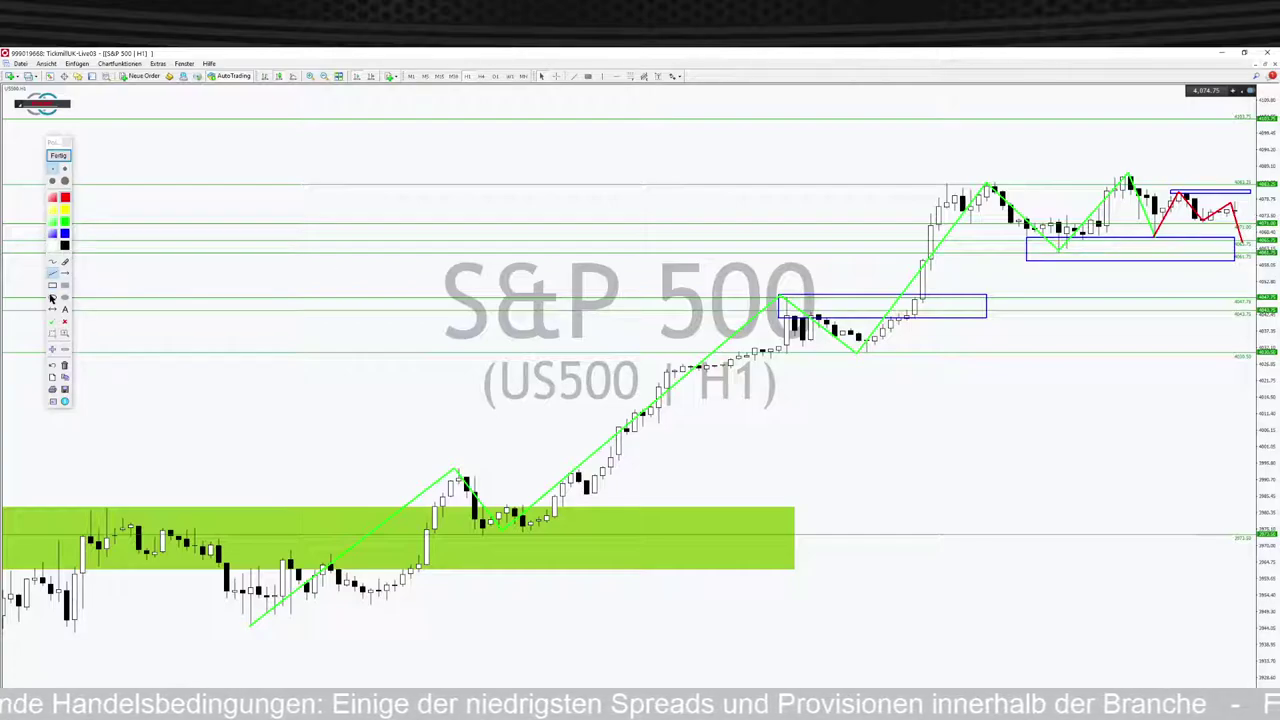
- Circle the consolidation low in red, draw three red arrows to the lower support levels, and close the annotation tool
click(52, 297)
drag(1048, 246, 1074, 260)
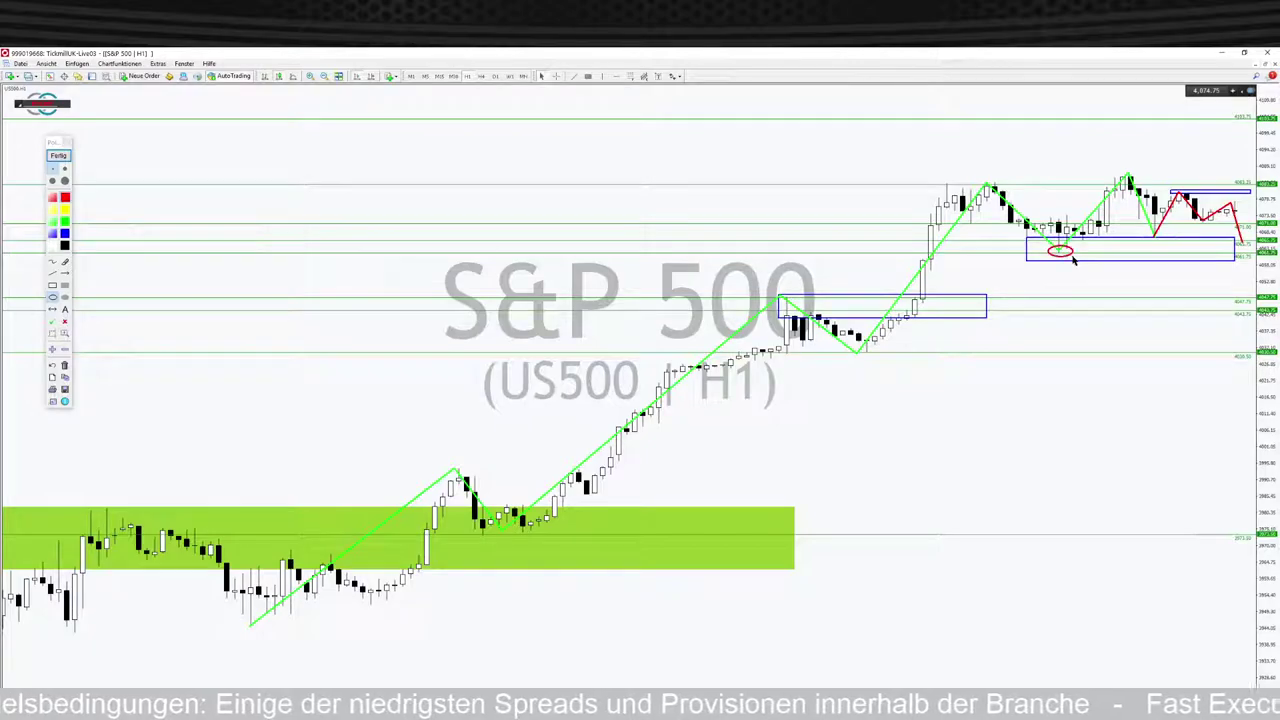
click(65, 273)
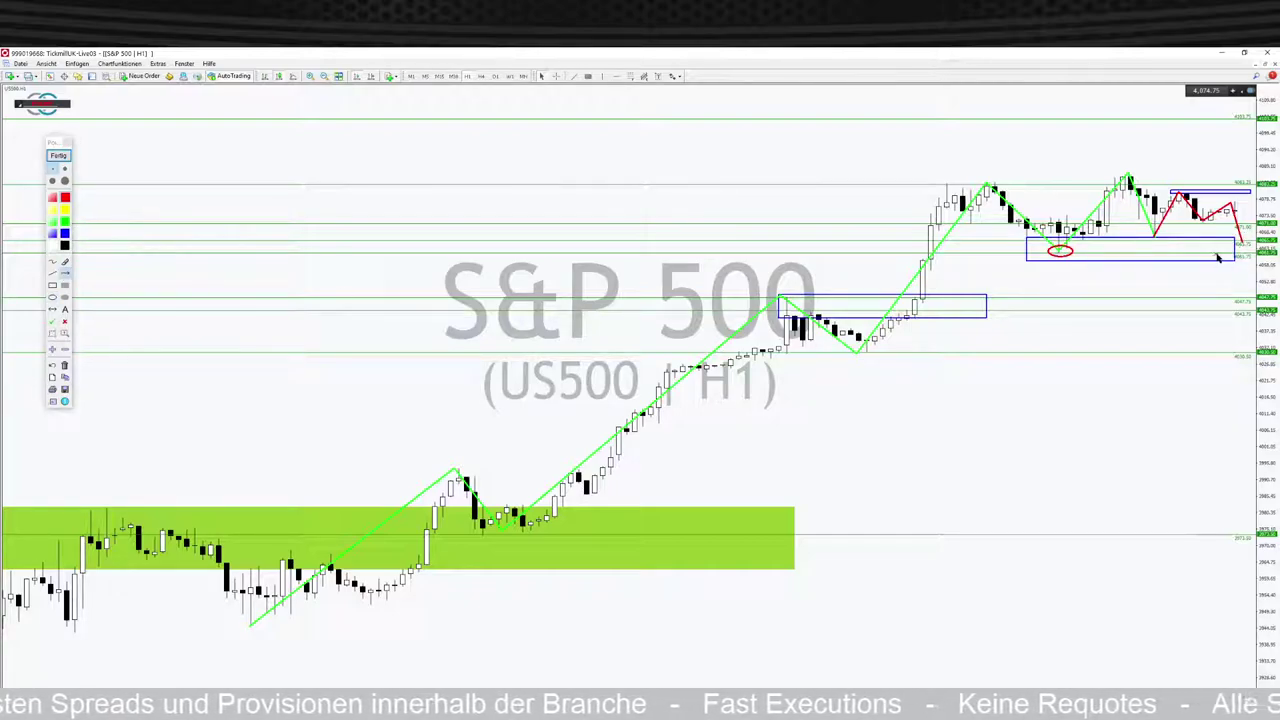
mouse_move(1230, 256)
mouse_down()
mouse_move(917, 334)
mouse_move(986, 297)
mouse_move(948, 309)
mouse_up()
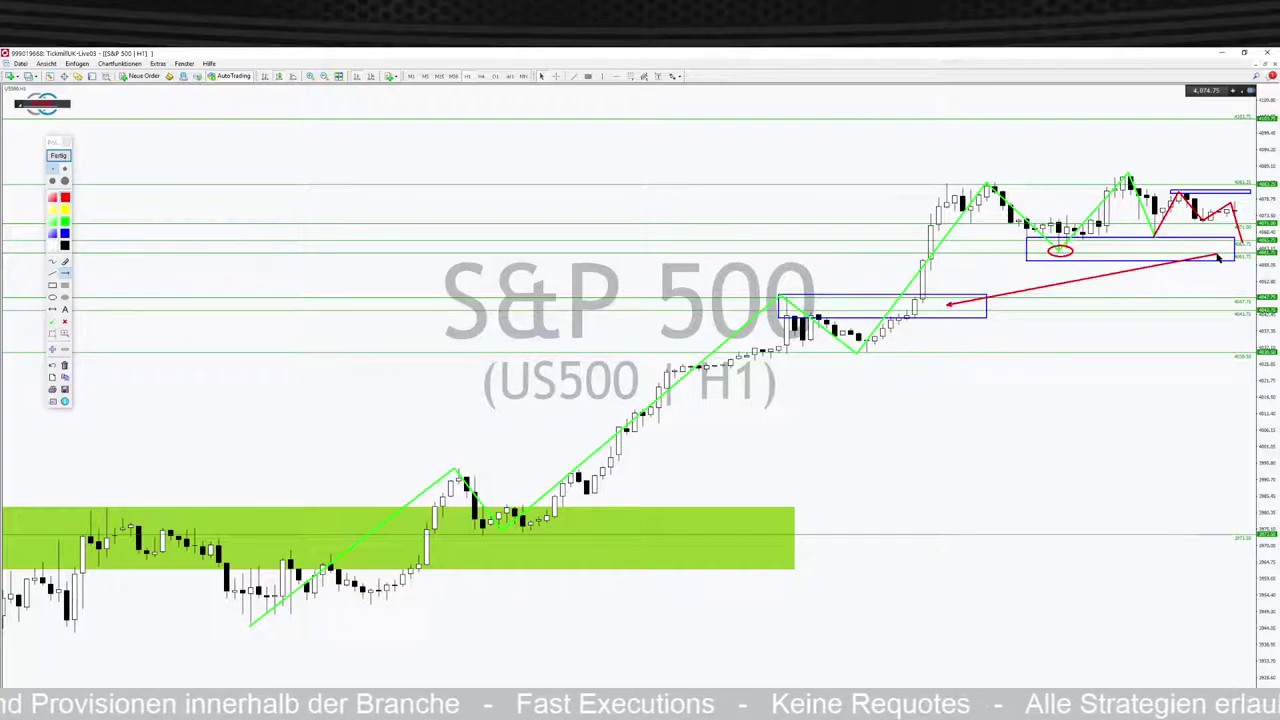
drag(1217, 257, 895, 351)
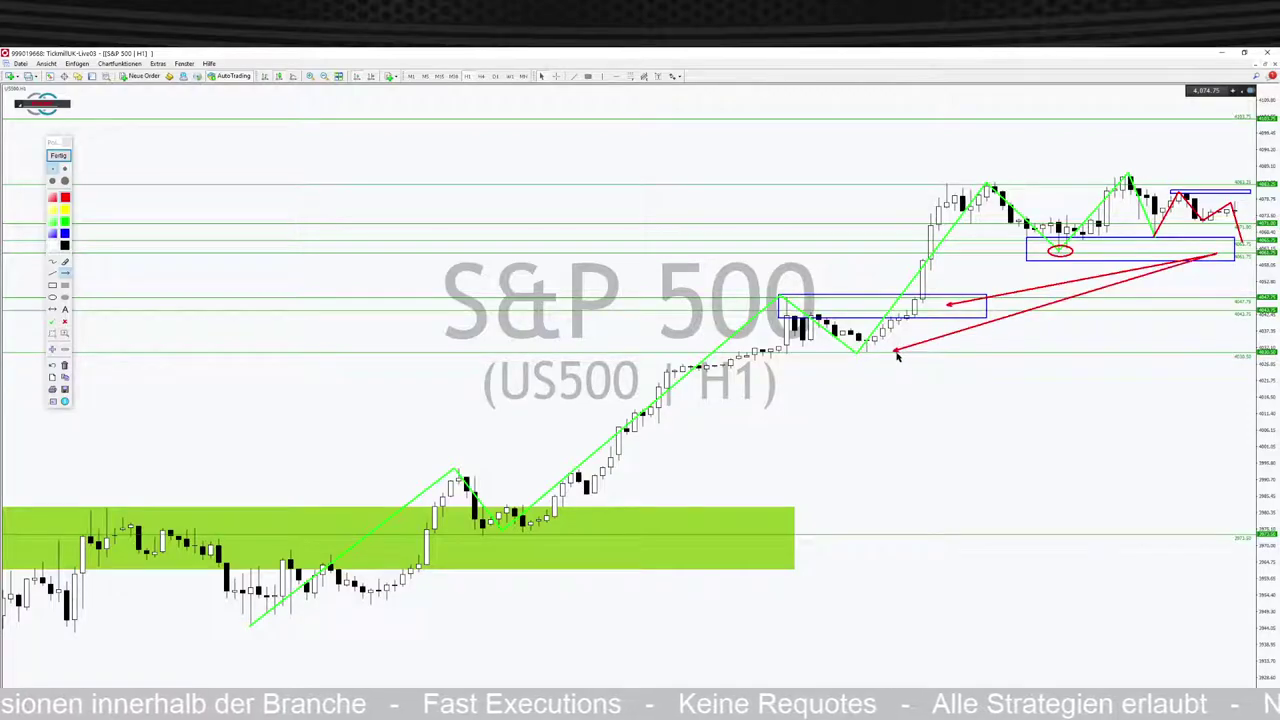
click(557, 528)
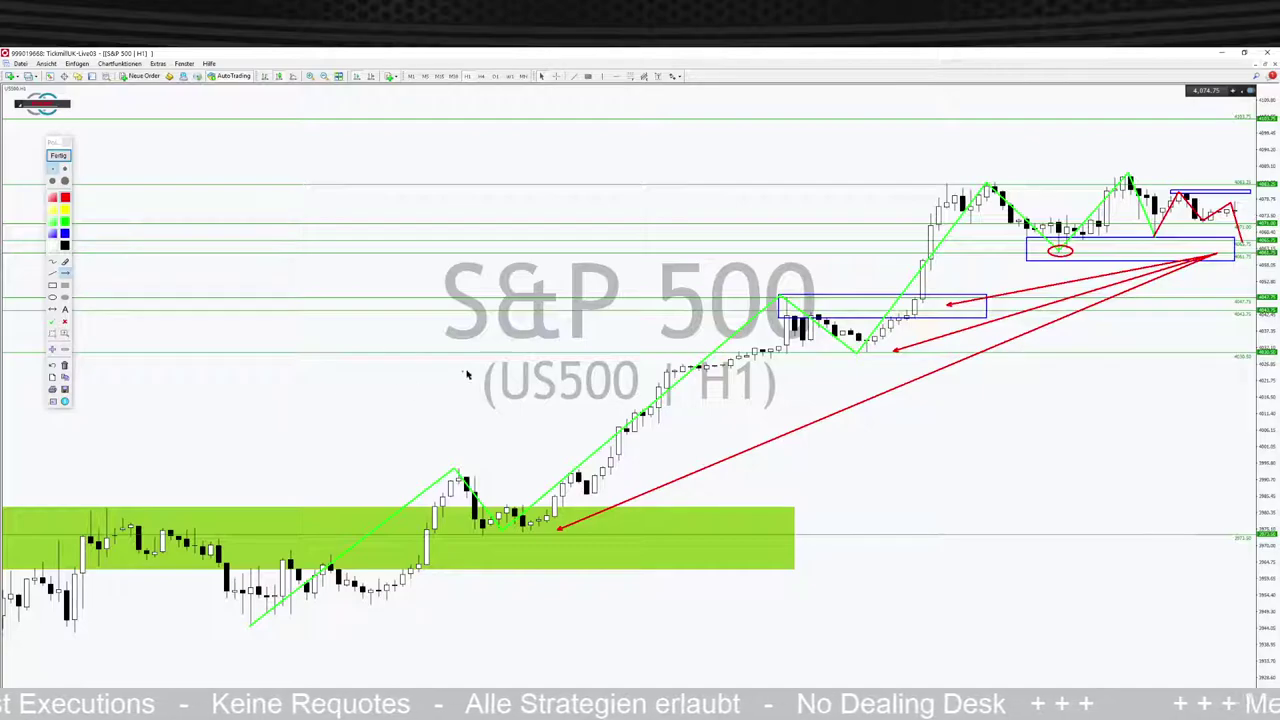
click(67, 143)
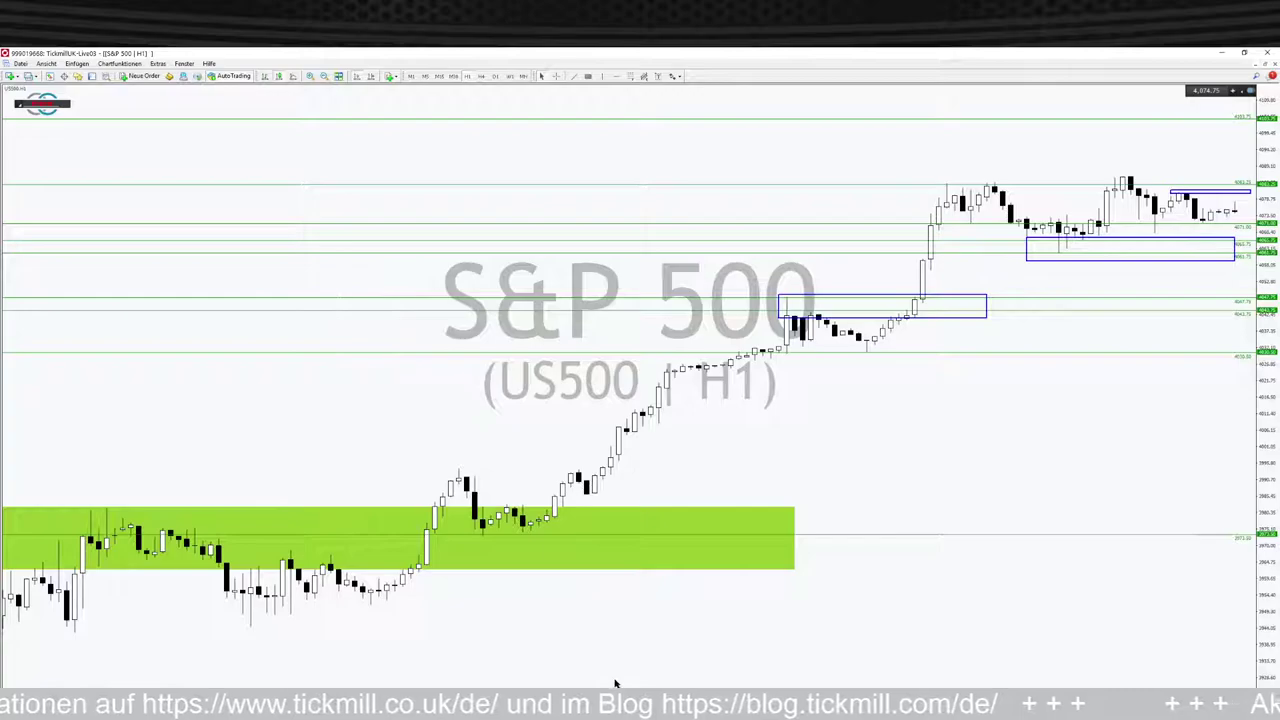
- Open the AUDUSD chart, view it on the W1 timeframe and return it to D1
key(ctrl+Tab)
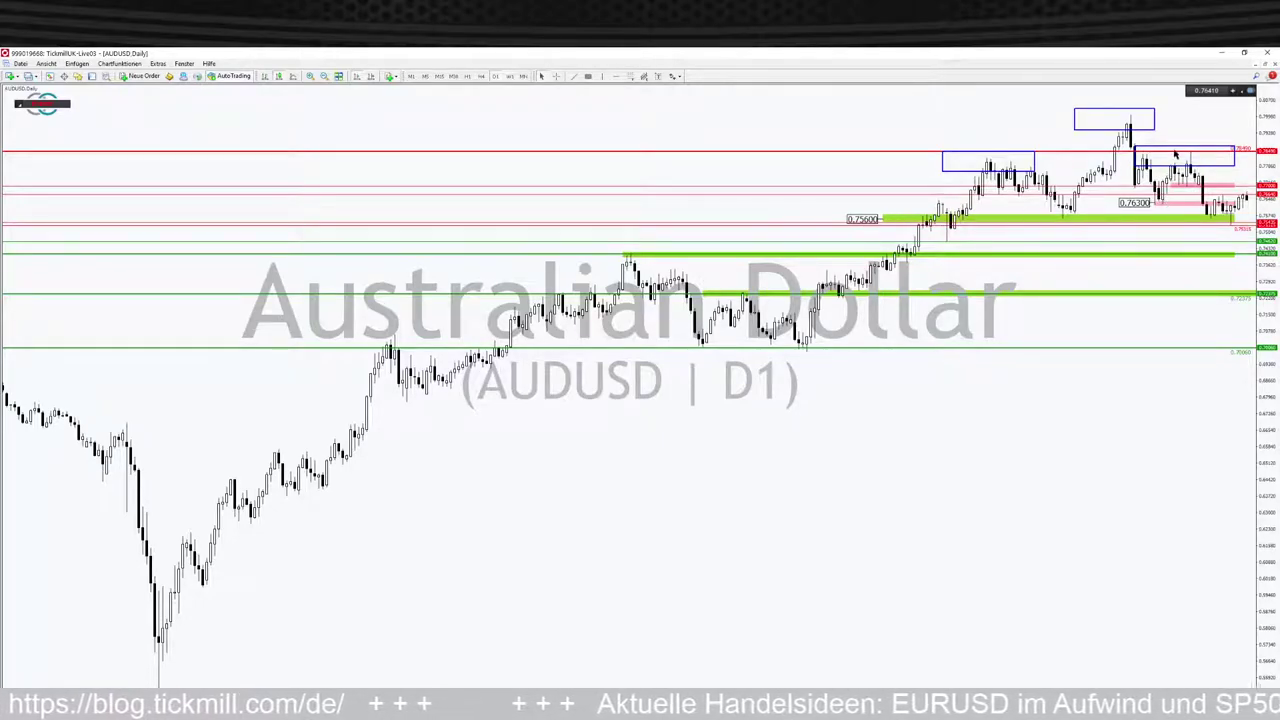
click(509, 77)
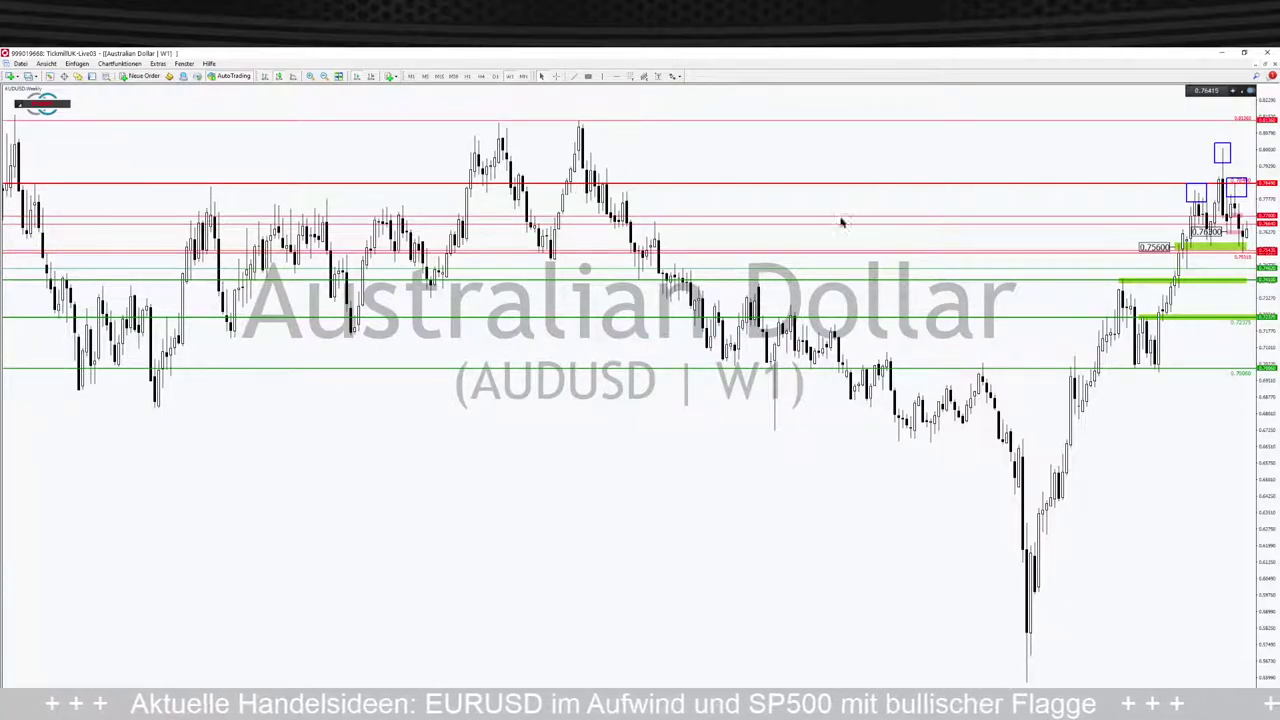
click(492, 77)
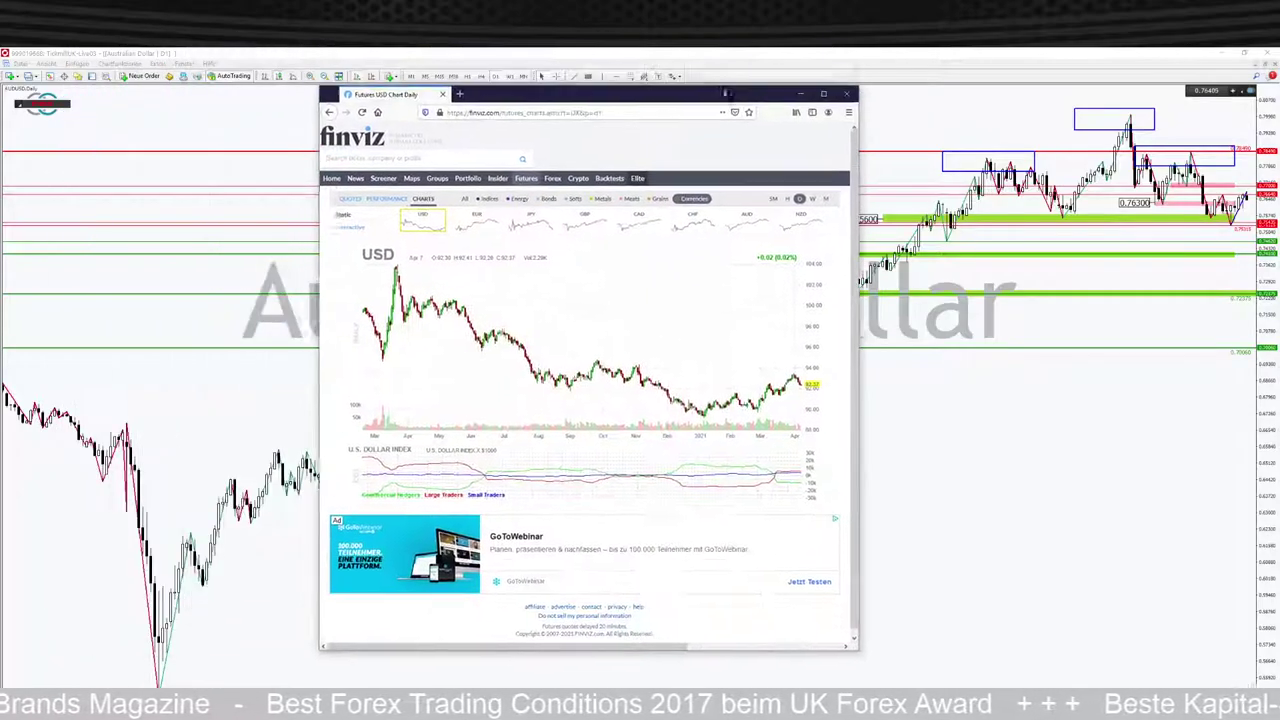
- Switch to the browser with the Finviz daily USD futures chart and maximise its window
double_click(828, 102)
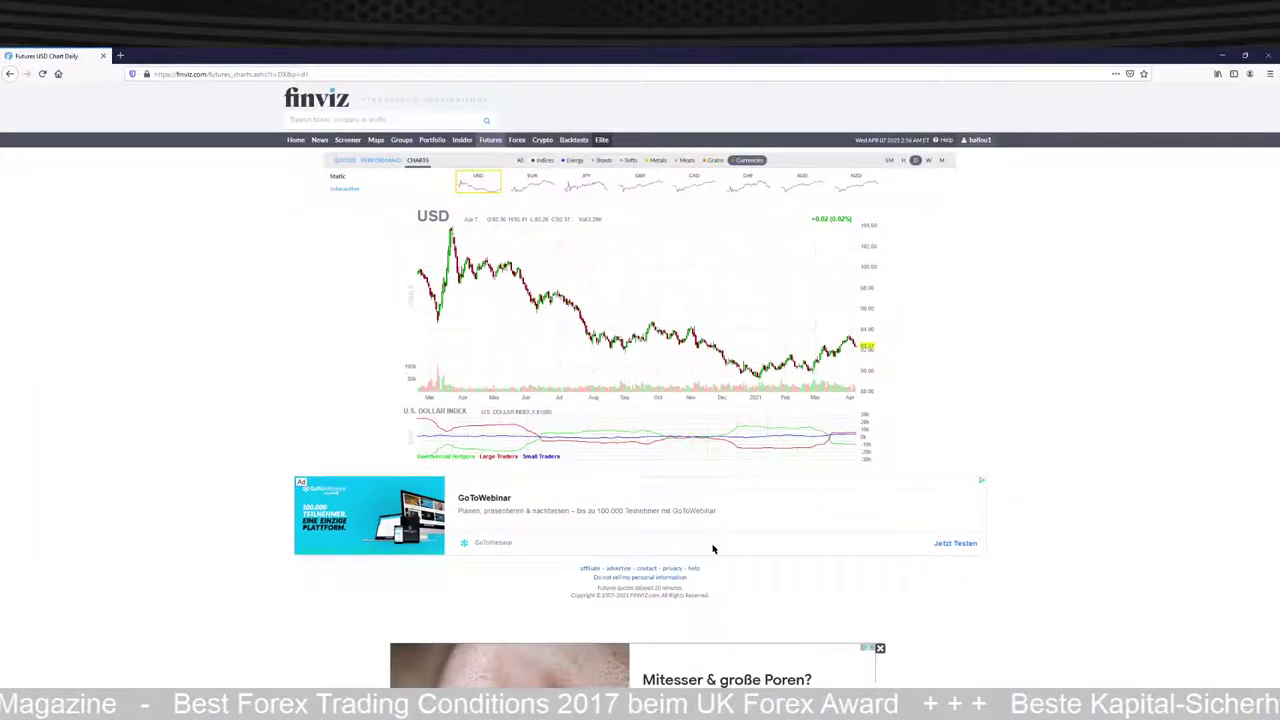
- Enlarge the Finviz USD futures page to 150% and close the ad overlay covering the trader positioning graph
key(ctrl+plus)
key(ctrl+plus)
key(ctrl+plus)
key(ctrl+plus)
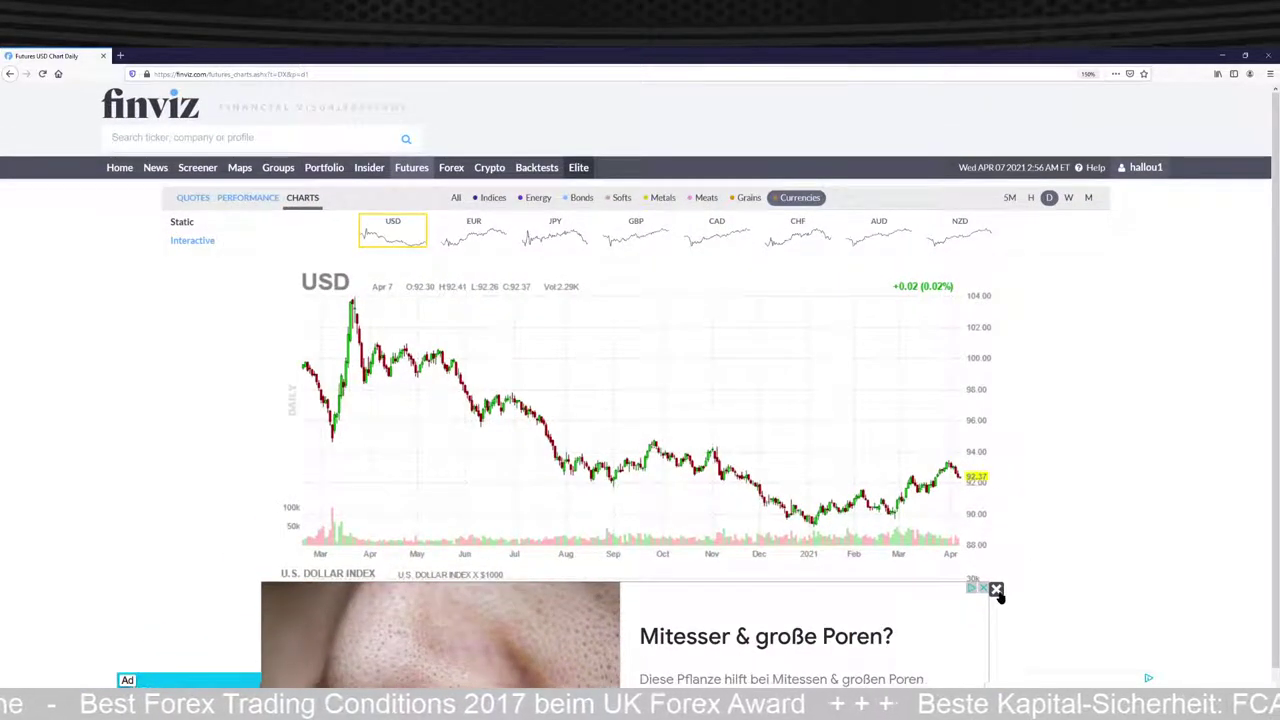
click(1000, 594)
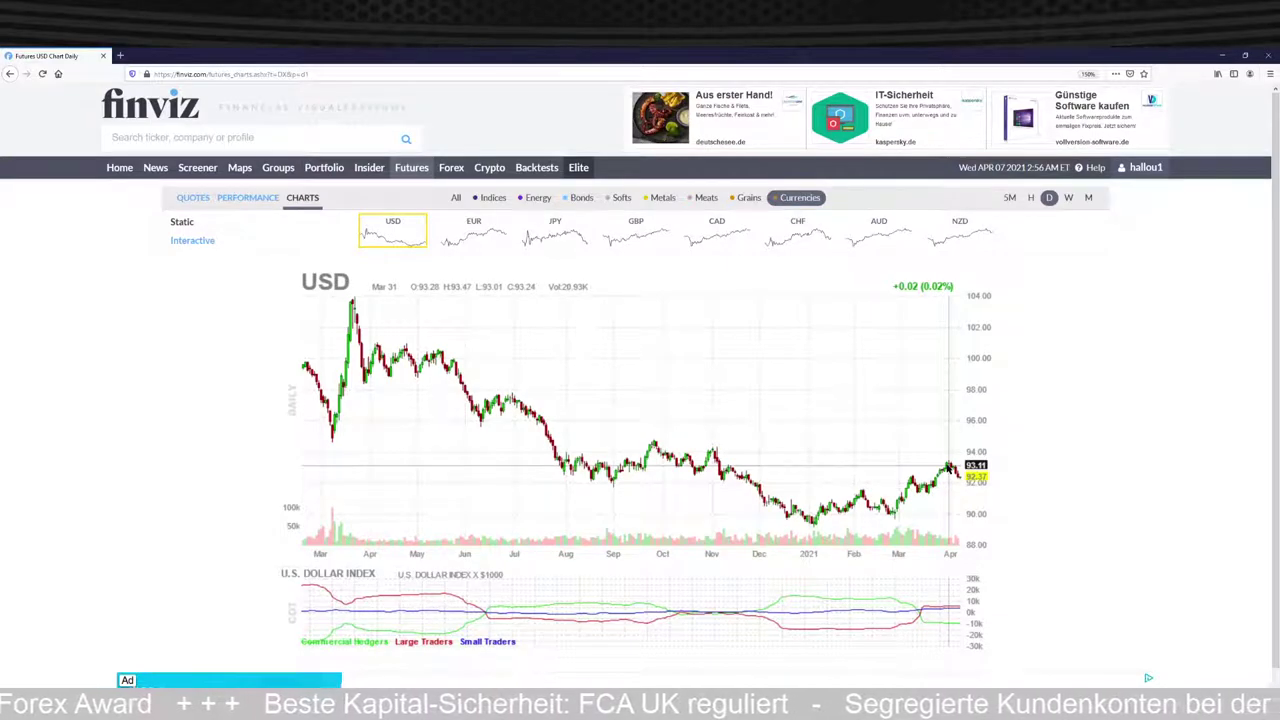
- Compare the AUDUSD D1 chart with the Finviz USD and AUD futures charts, and return to MetaTrader
click(1220, 54)
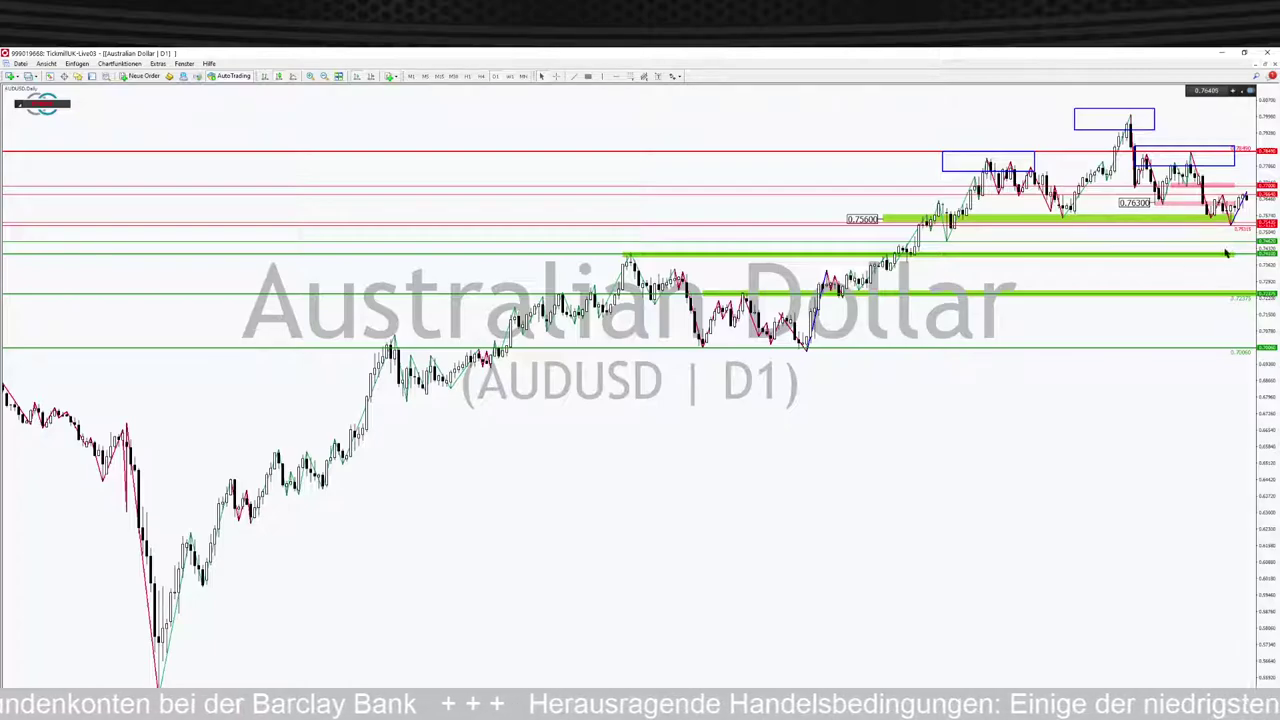
key(alt+Tab)
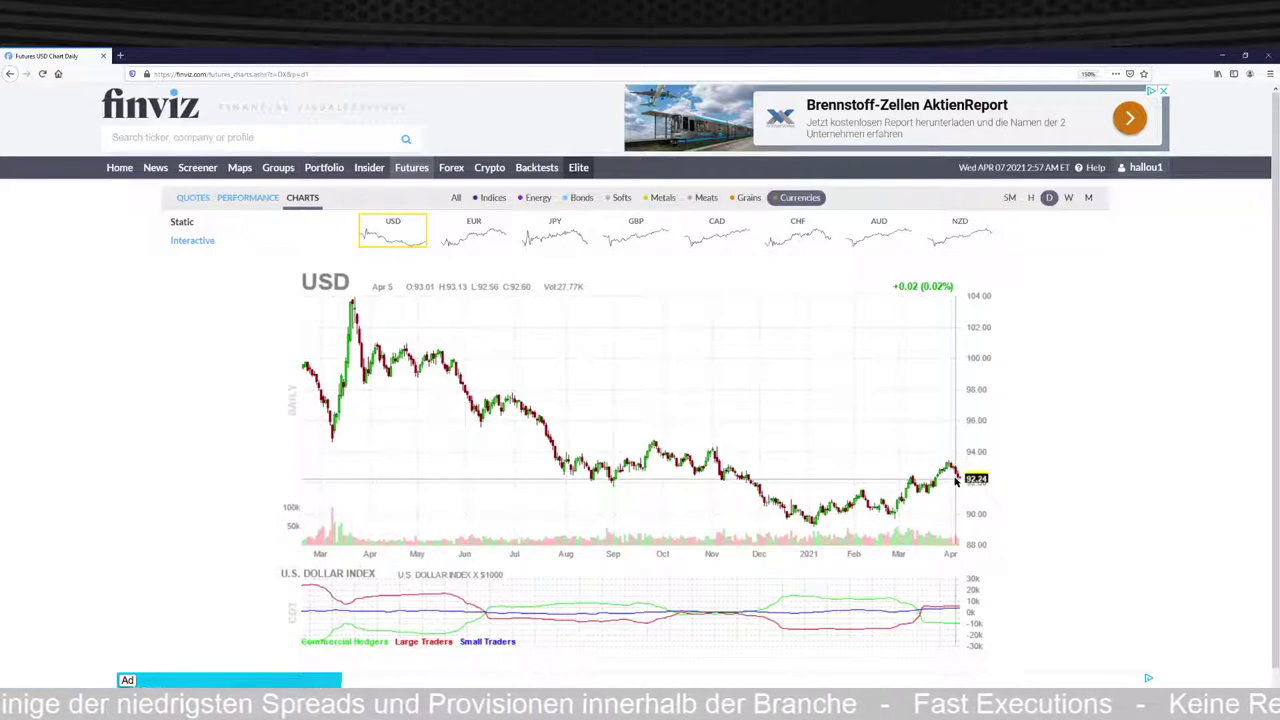
click(908, 240)
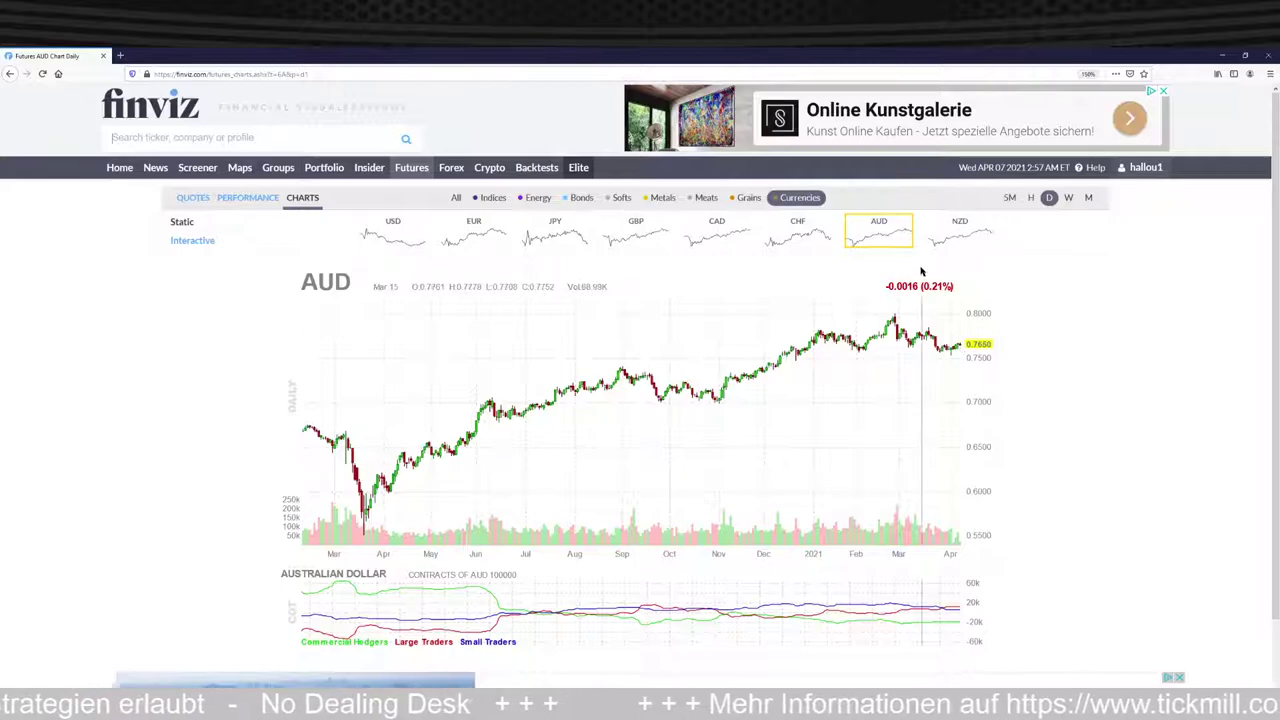
click(407, 238)
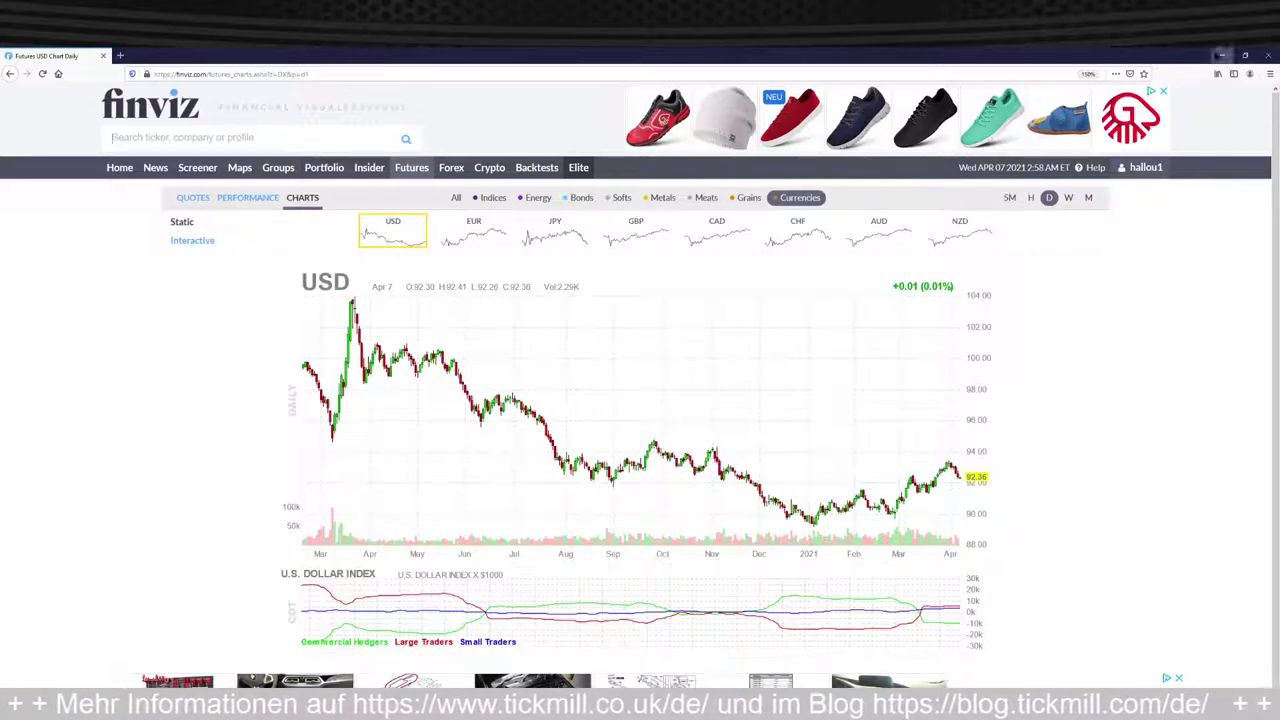
click(1218, 57)
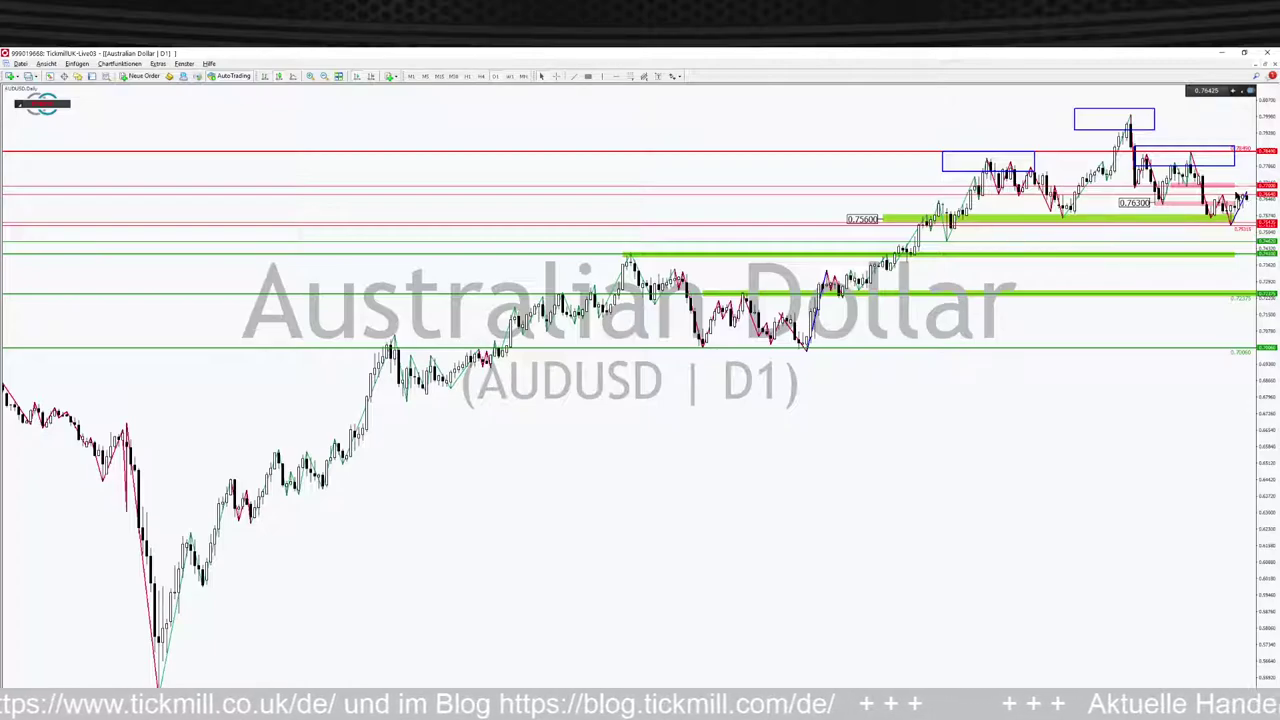
- Mark the latest AUDUSD low below the upper green zone with a small blue rectangle on D1, and show it fully on H4
click(311, 77)
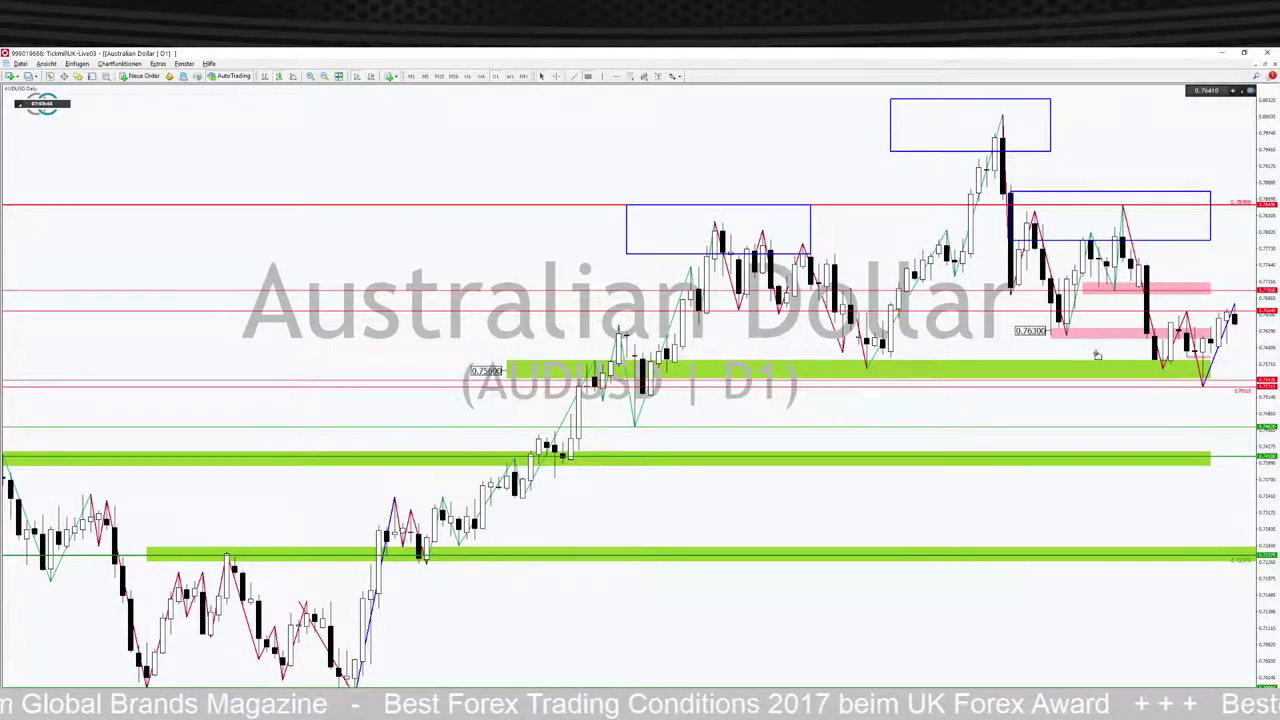
drag(1194, 377, 1210, 392)
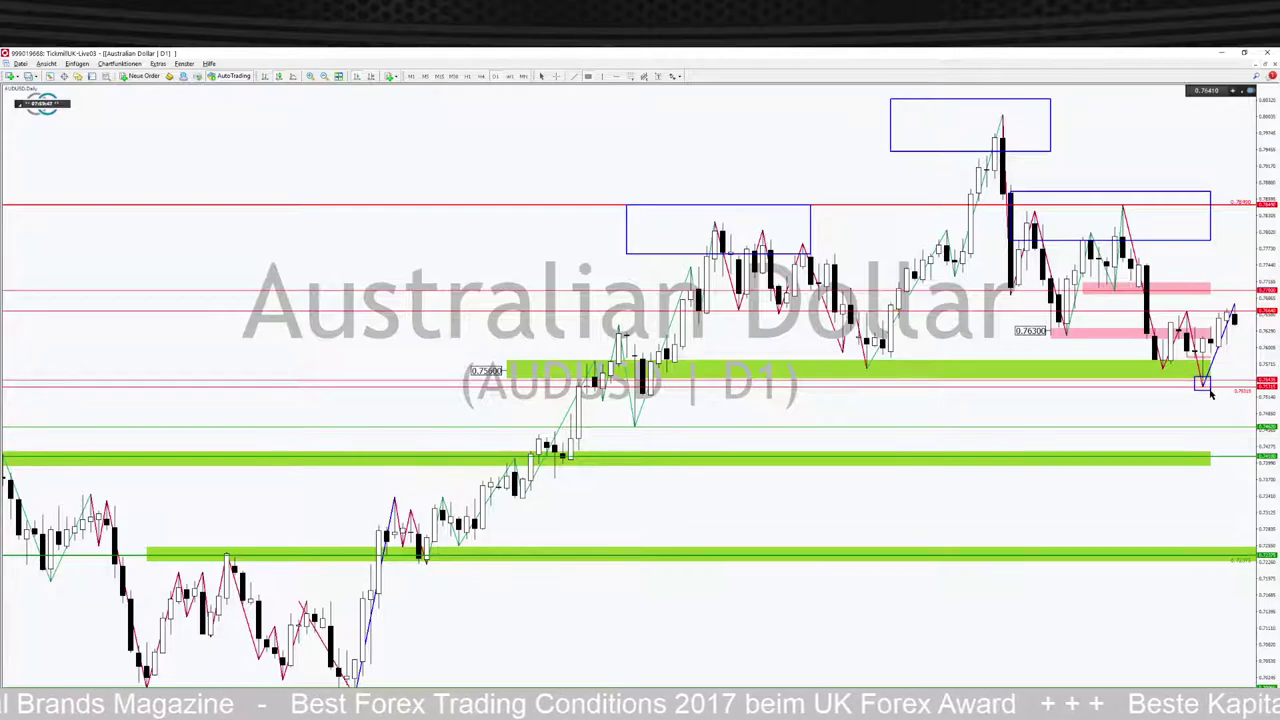
click(480, 76)
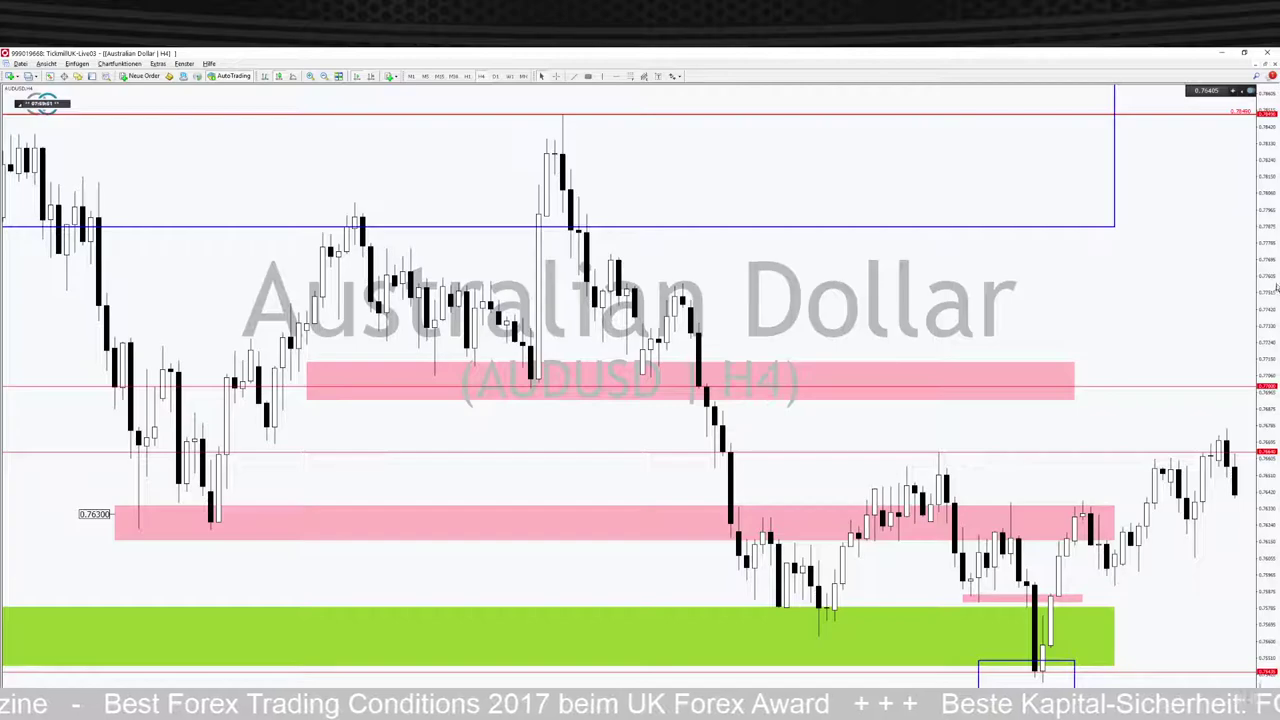
drag(1275, 300, 1273, 330)
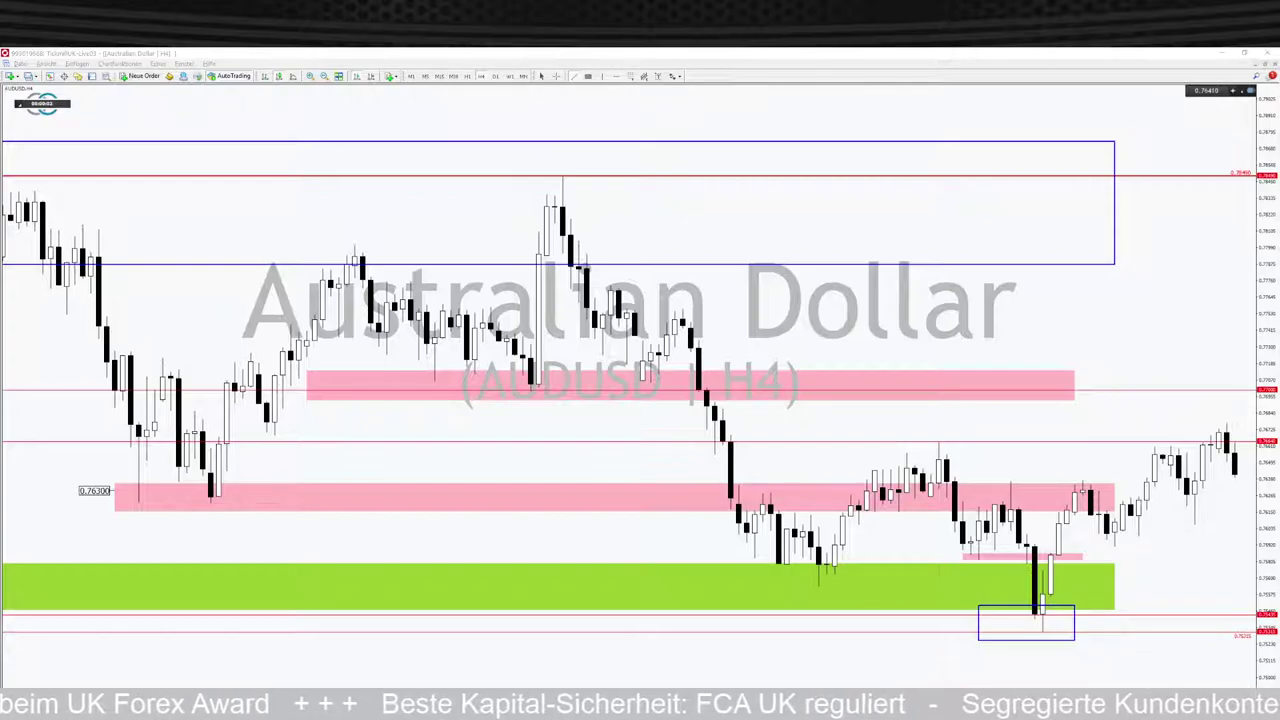
- With the screen annotation tool, trace the latest H4 swings down into the small blue rectangle and back up as a red zigzag
drag(1268, 145, 46, 174)
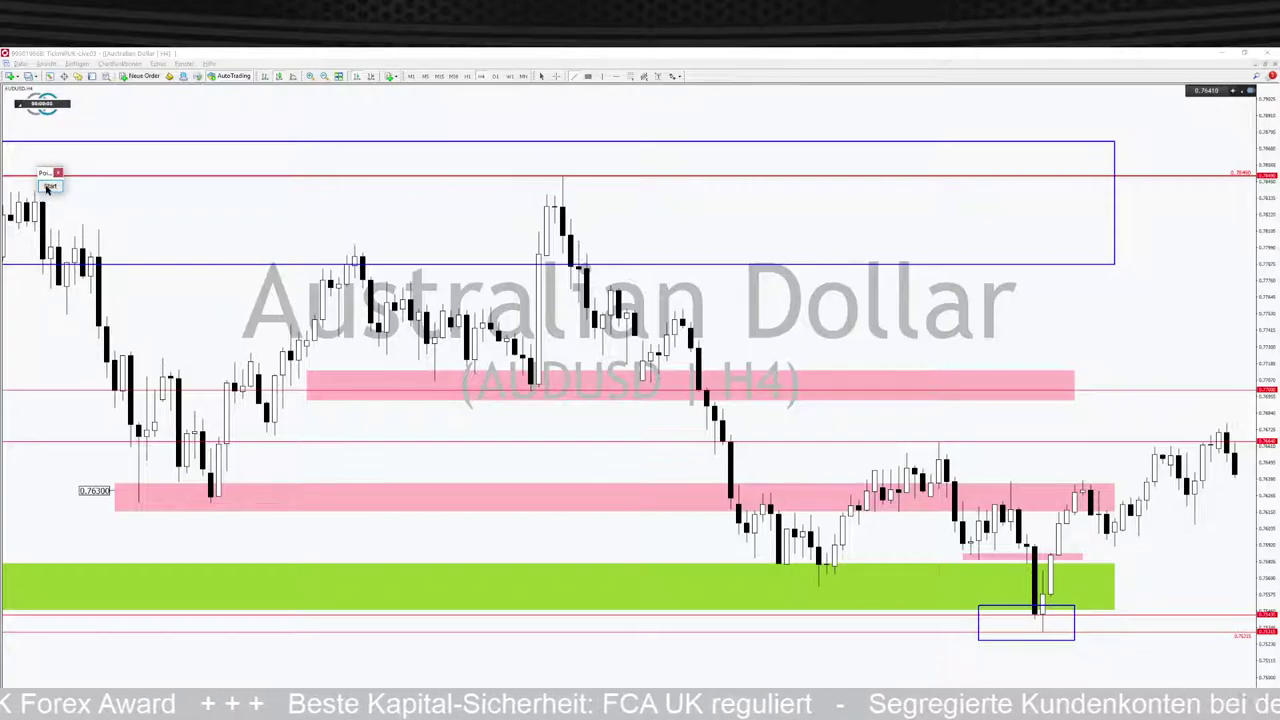
click(48, 187)
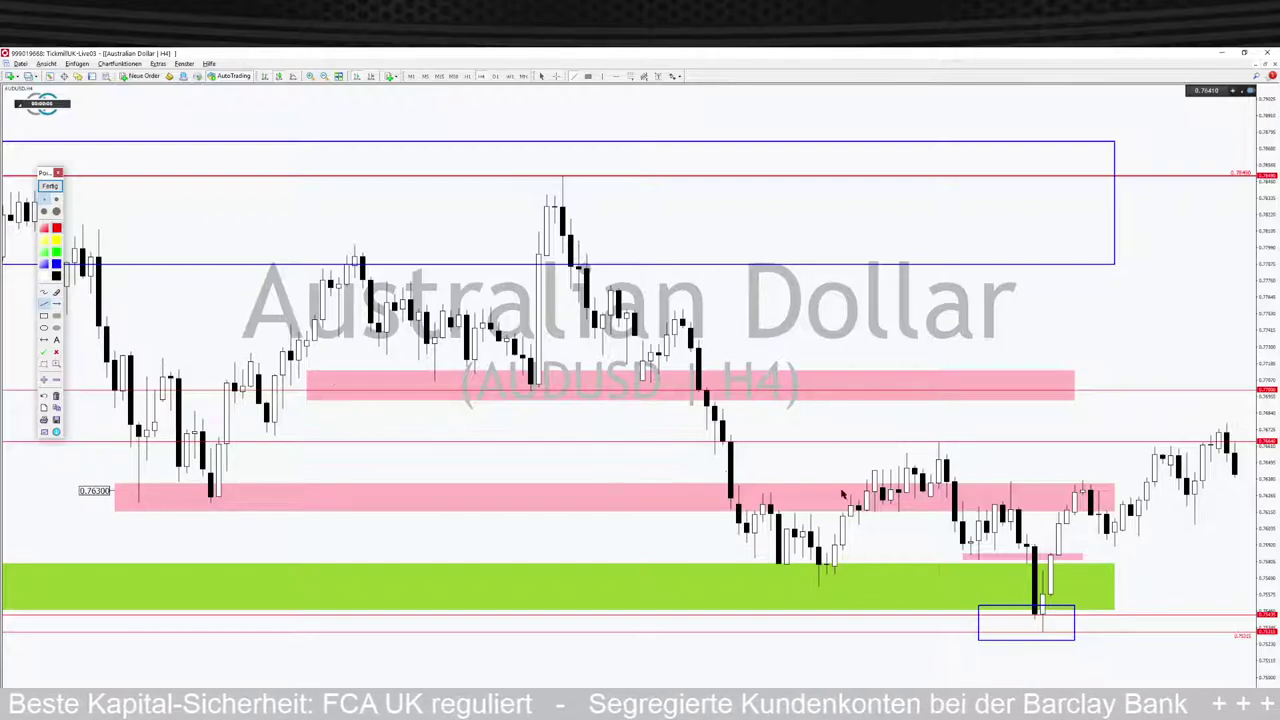
mouse_move(936, 443)
mouse_down()
mouse_move(966, 565)
mouse_move(1010, 478)
mouse_move(1040, 636)
mouse_move(1068, 545)
mouse_up()
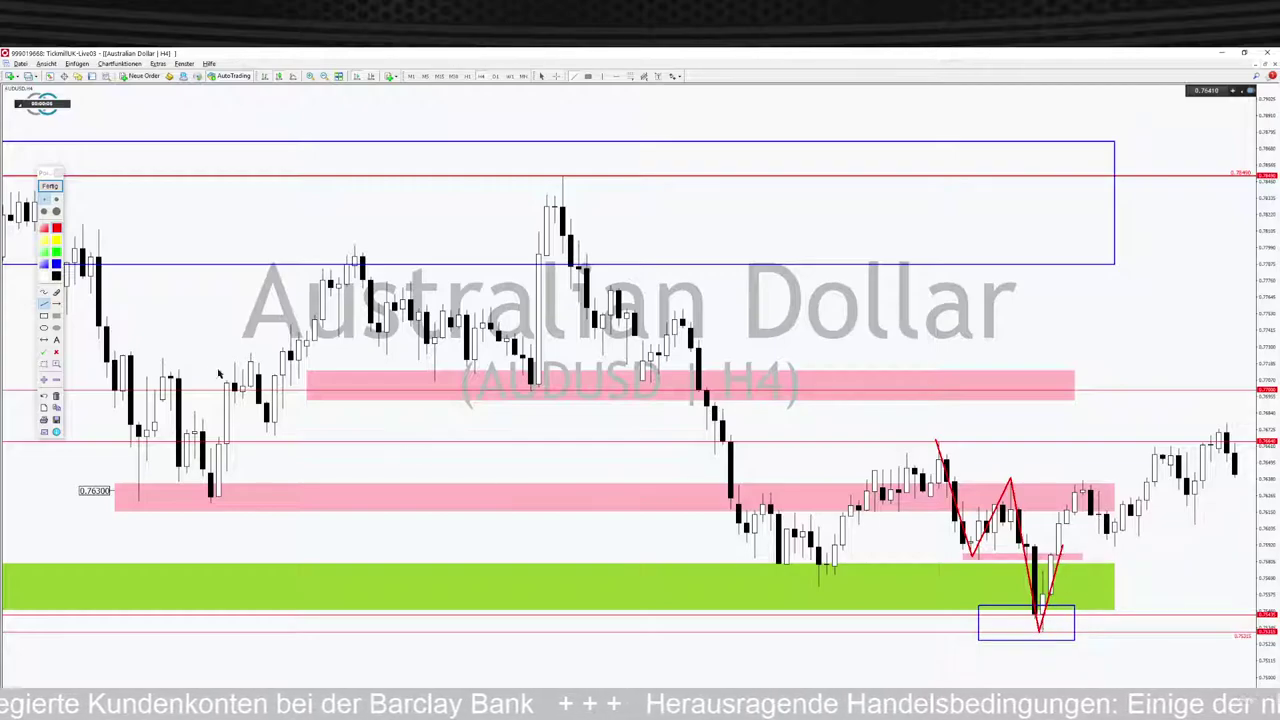
- Draw a red ellipse around the low in the blue rectangle and another around the two highs at the 0.76300 zone
click(44, 327)
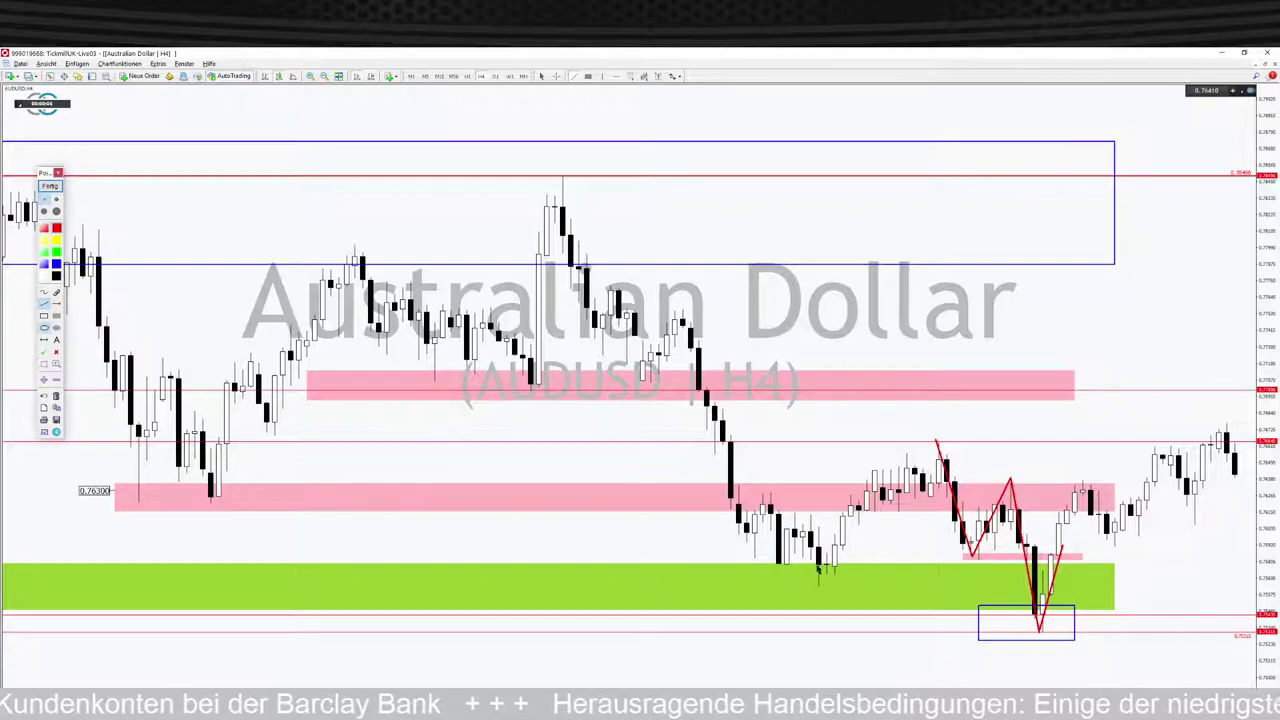
drag(1027, 624, 1054, 640)
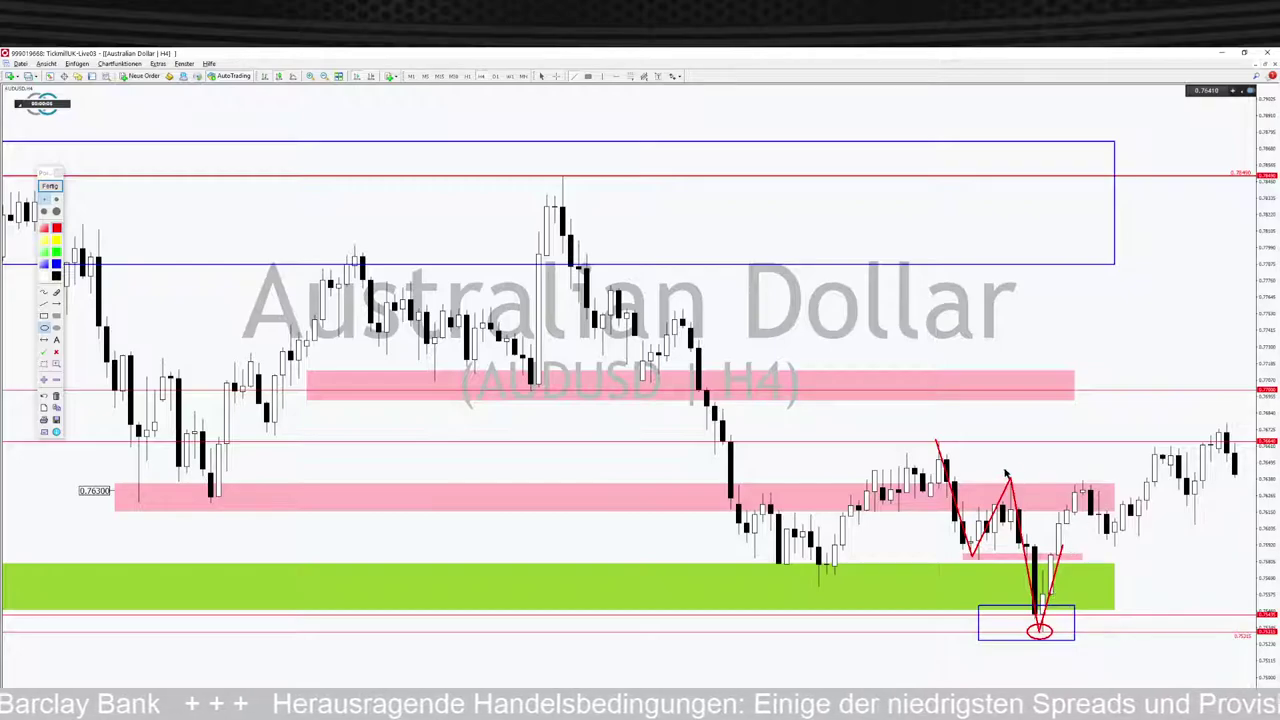
drag(992, 470, 1122, 497)
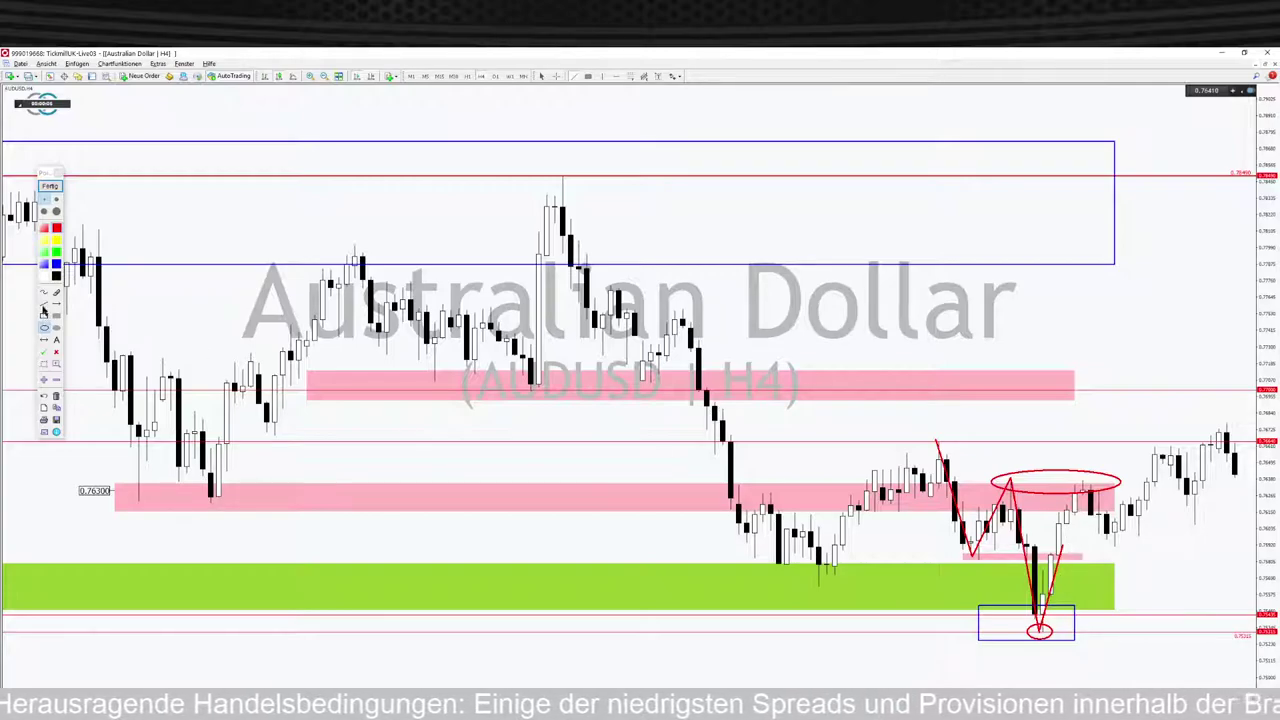
- Extend the red zigzag to the circled second high, project a drop below the blue rectangle, and close the annotation tool
click(43, 313)
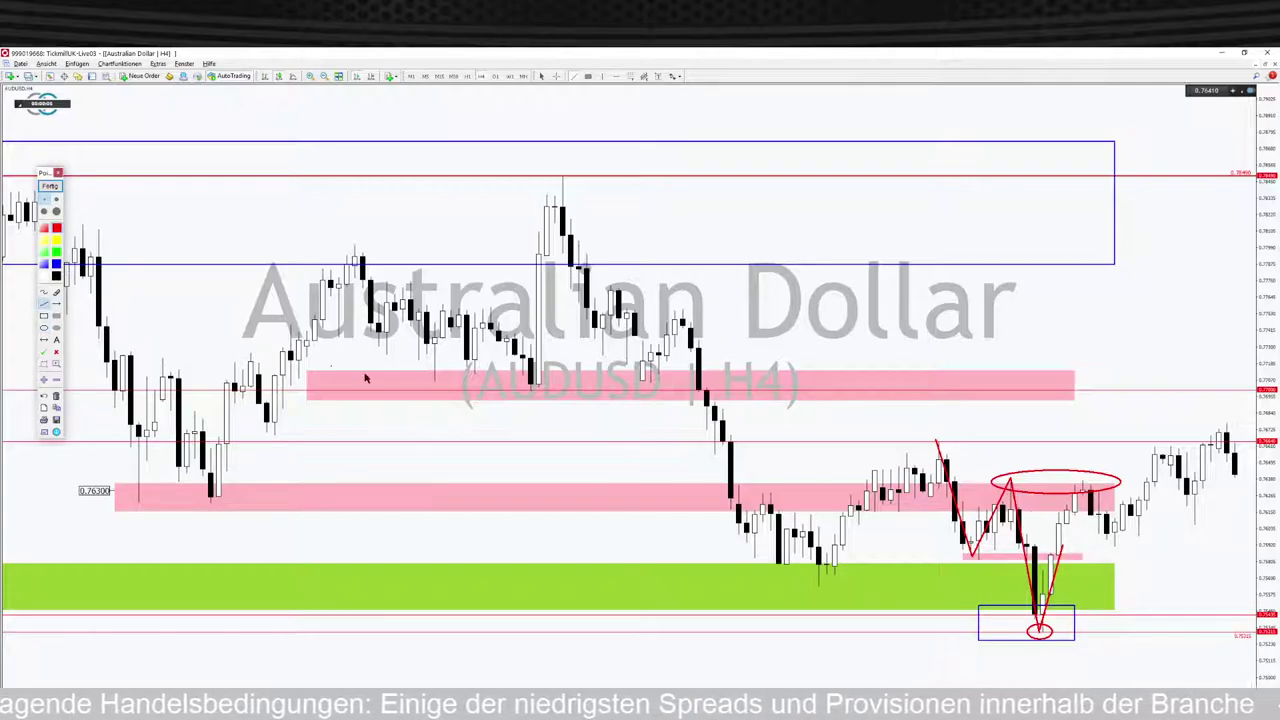
mouse_move(1052, 553)
mouse_down()
mouse_move(1066, 547)
mouse_move(1082, 487)
mouse_move(1151, 657)
mouse_move(1183, 688)
mouse_up()
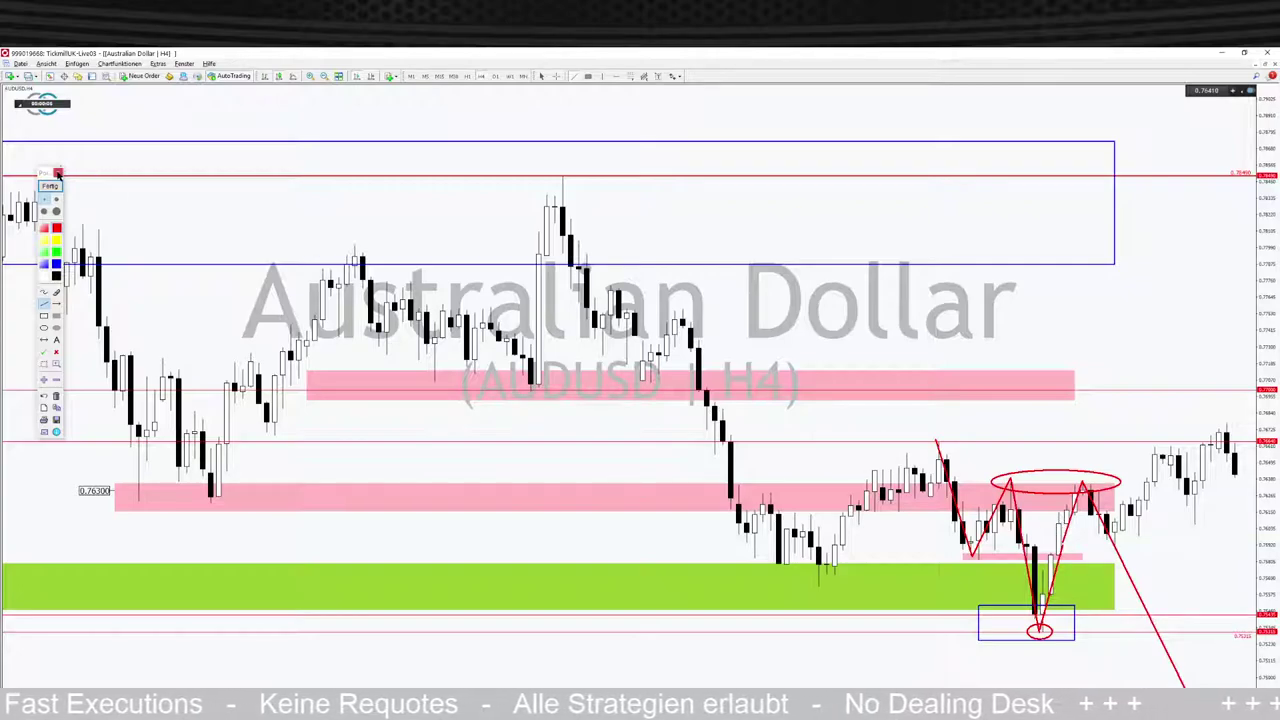
click(52, 184)
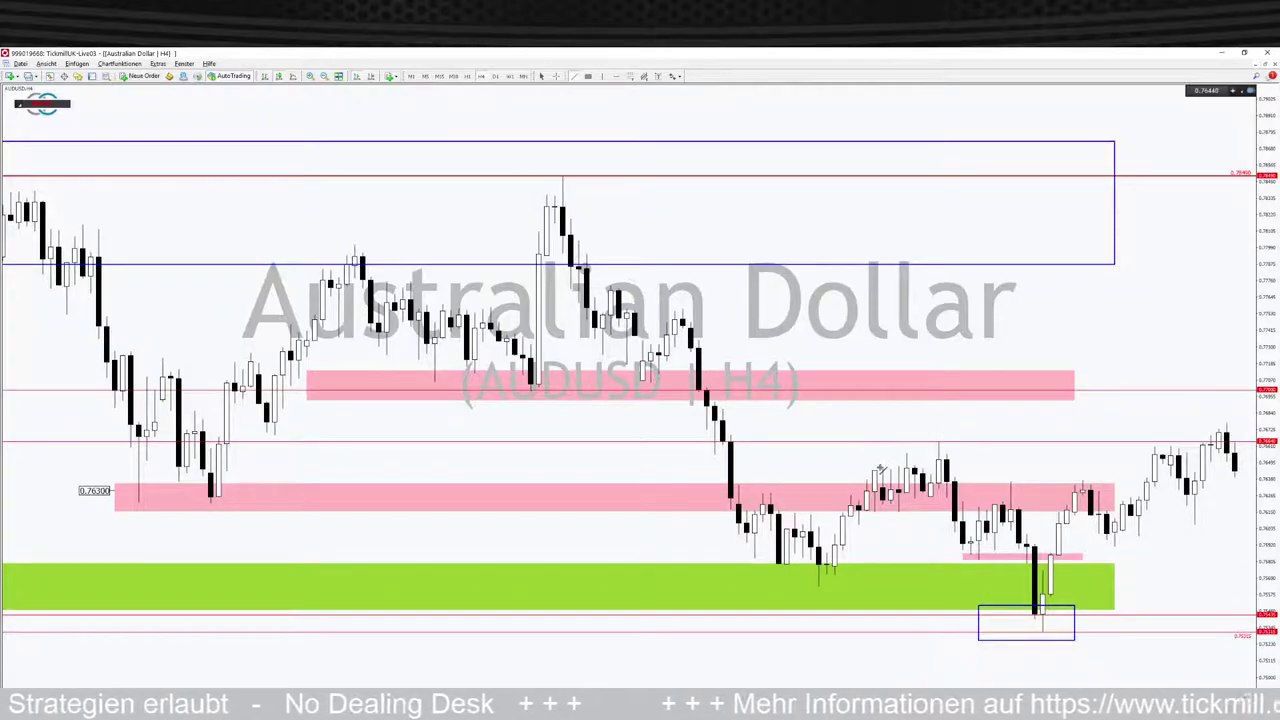
- Return AUDUSD to D1 and view the daily AUD futures chart on Finviz in the browser
click(492, 77)
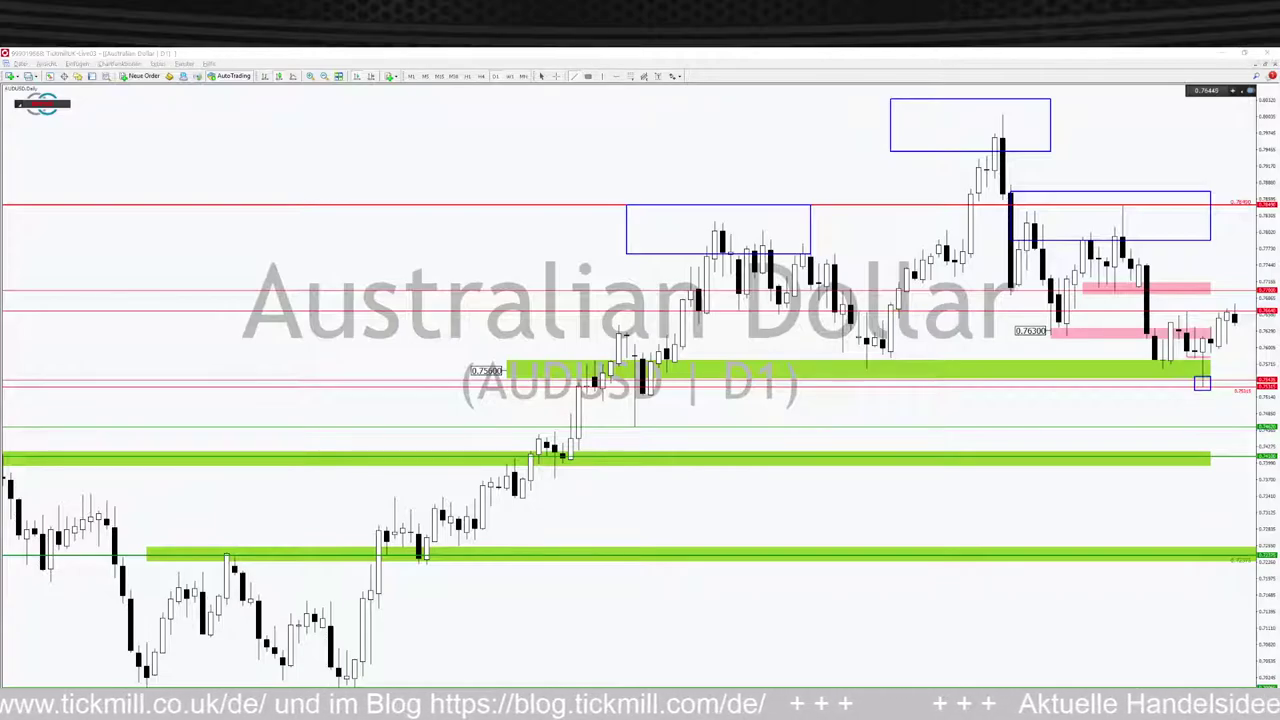
key(alt+Tab)
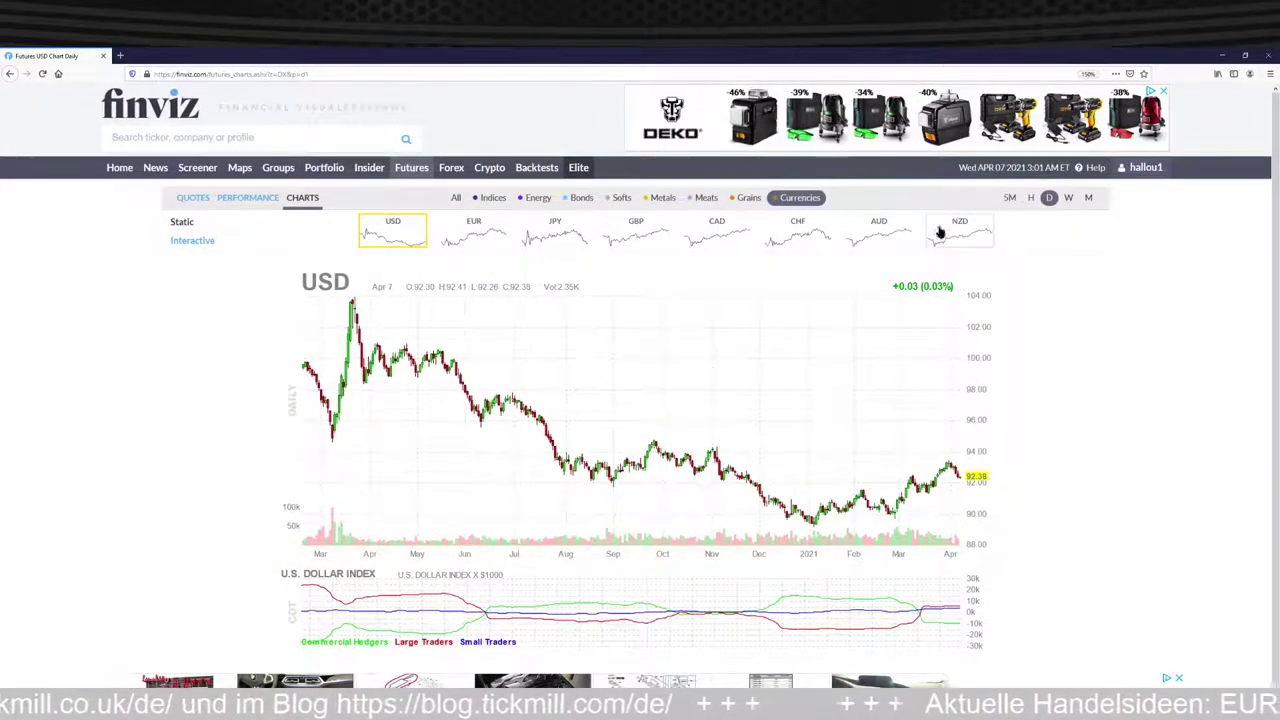
click(879, 247)
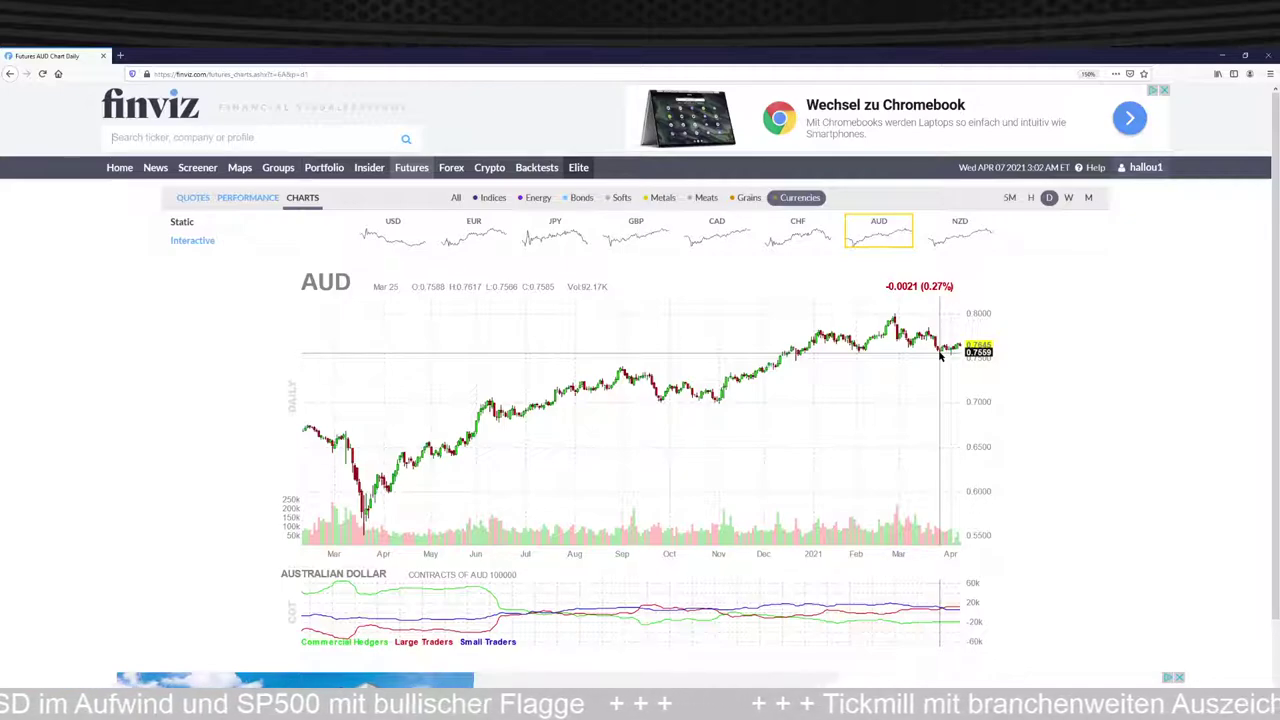
- Go back to the AUDUSD D1 chart and raise the thin red resistance line to the most recent swing high
click(1222, 56)
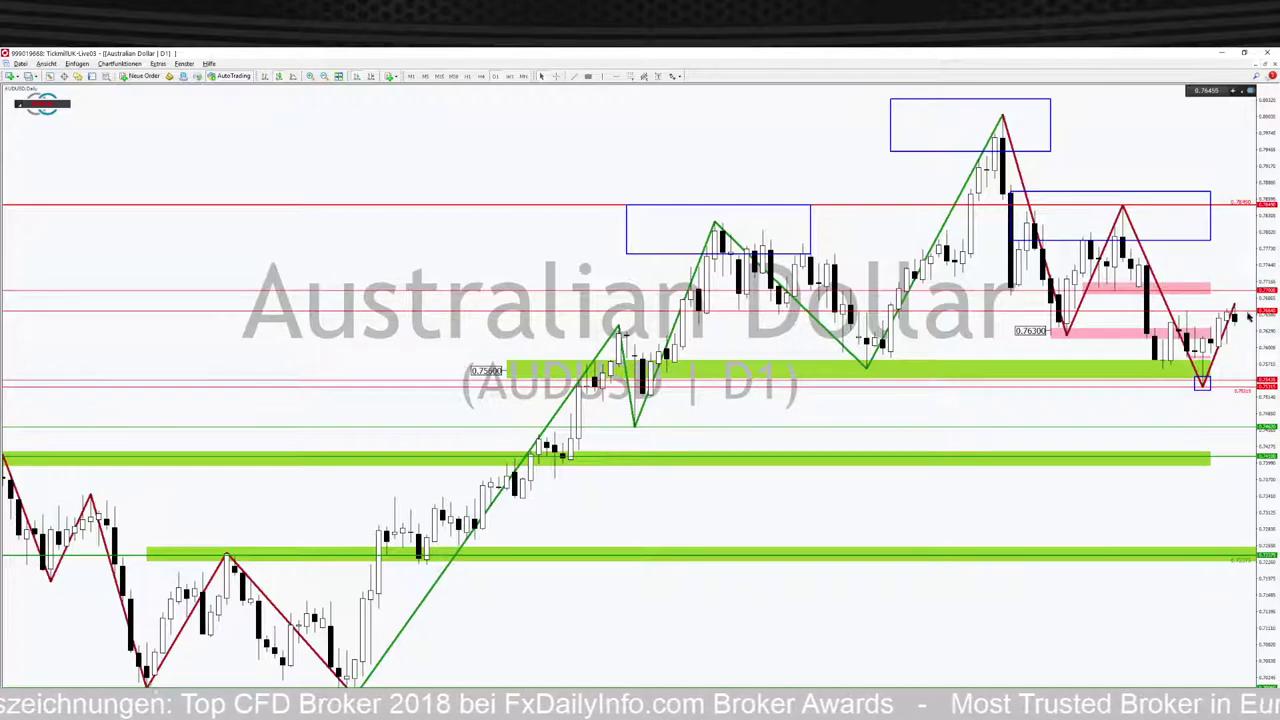
drag(1247, 314, 1245, 305)
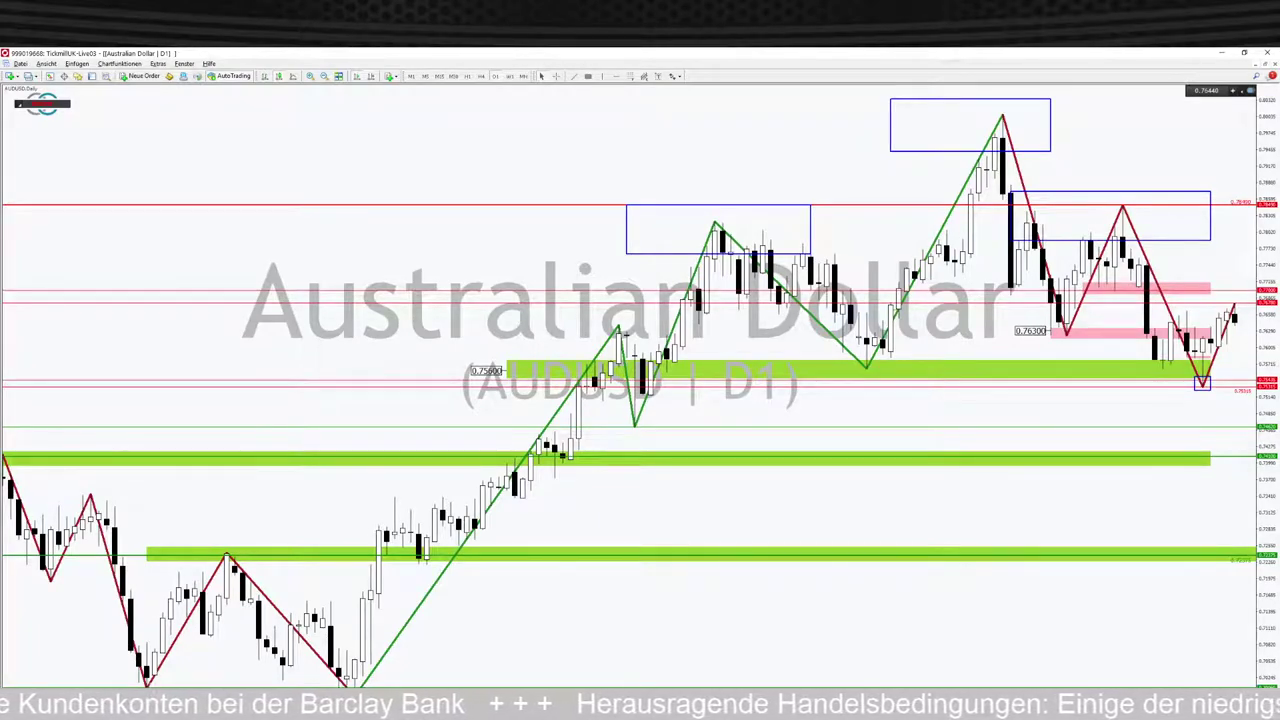
- Open the GBPUSD daily chart and enclose the latest upswing between two parallel blue trend lines as a rising channel
click(1268, 66)
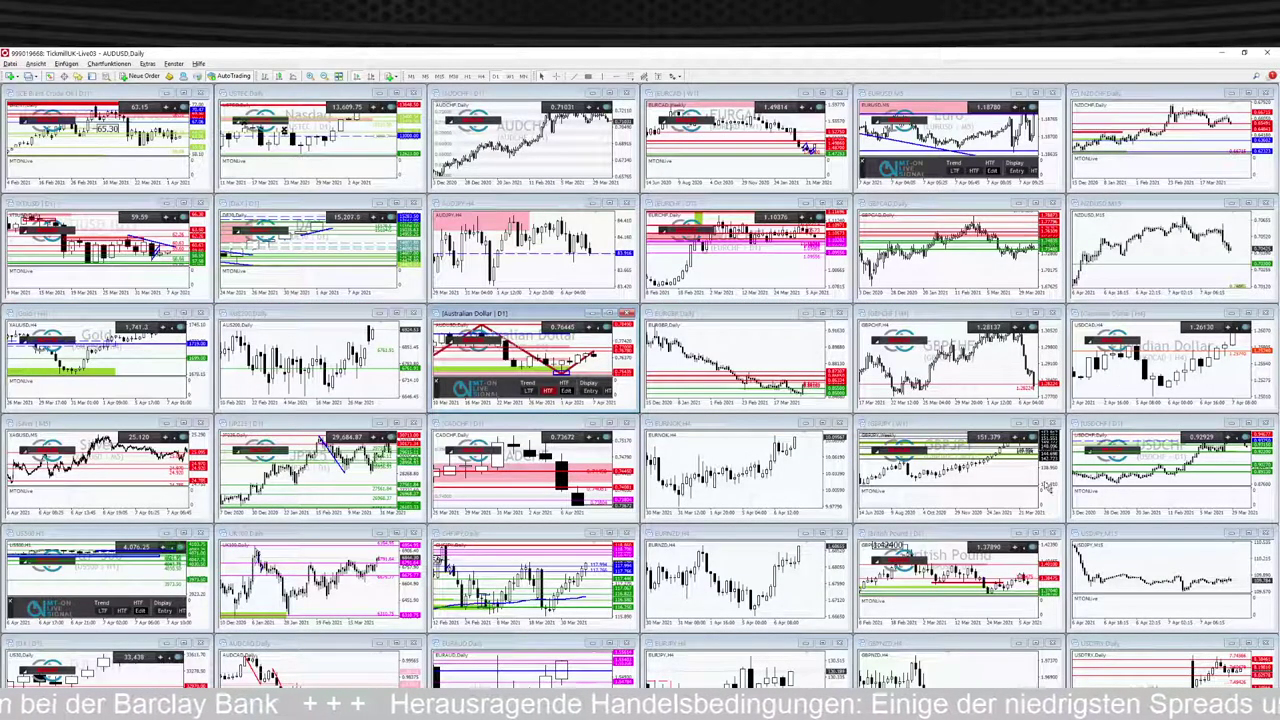
double_click(1027, 534)
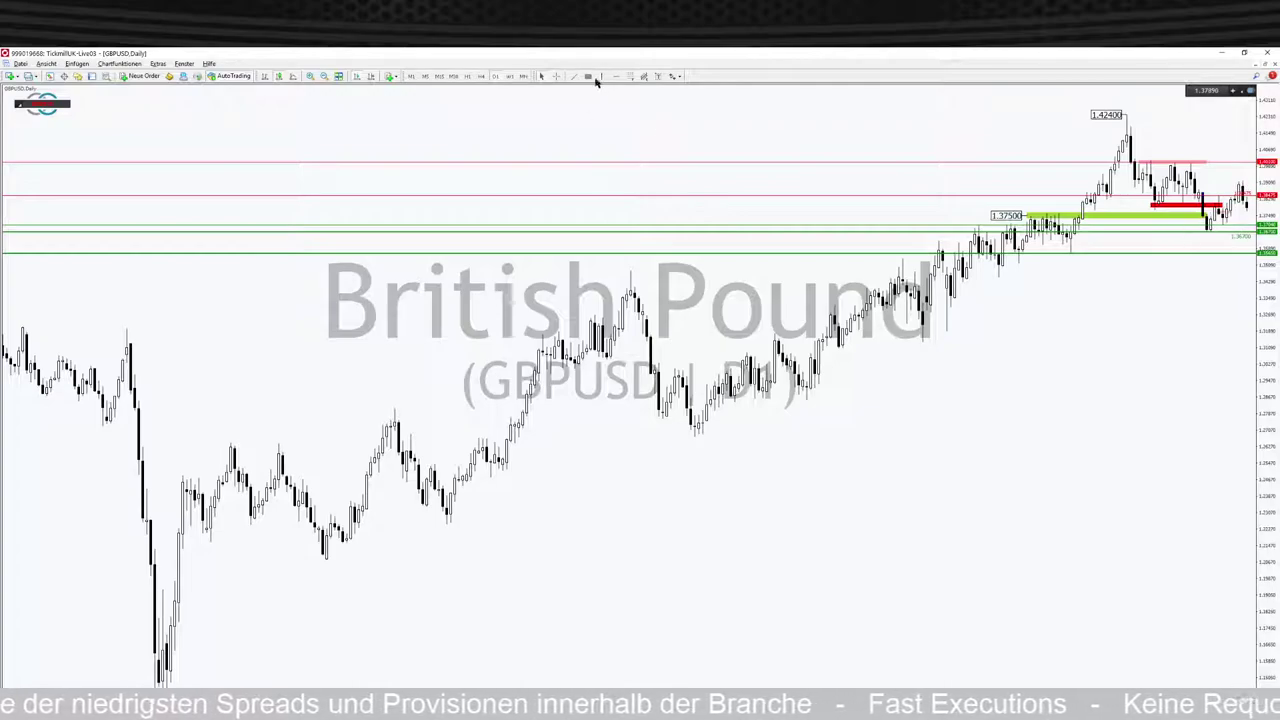
mouse_move(1211, 230)
mouse_down()
mouse_move(1236, 227)
mouse_move(1247, 189)
mouse_up()
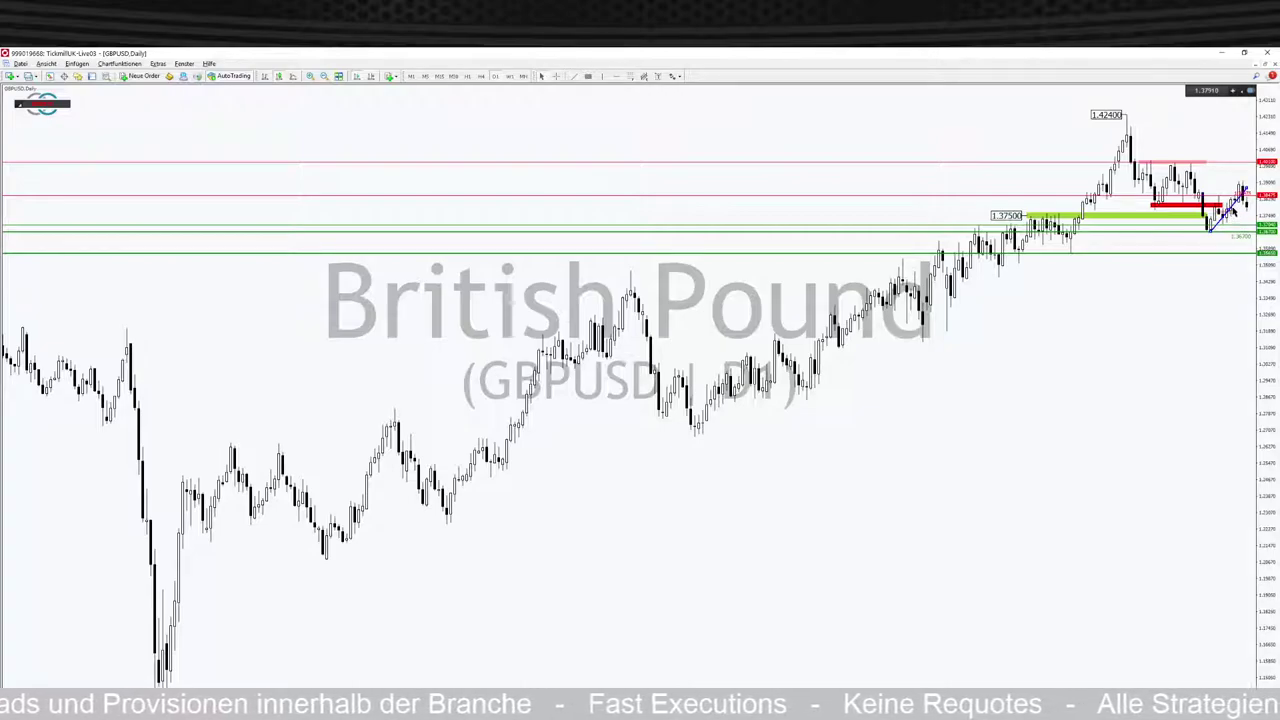
drag(1233, 208, 1237, 213)
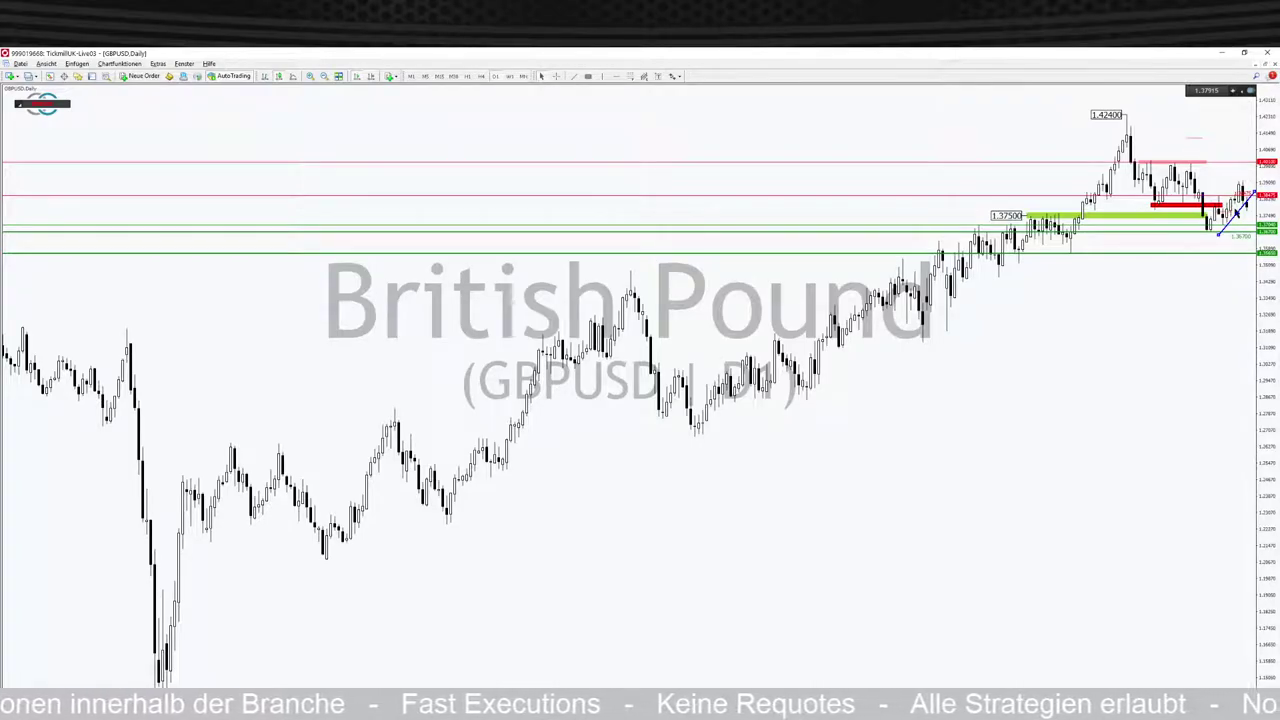
drag(1238, 215, 1228, 199)
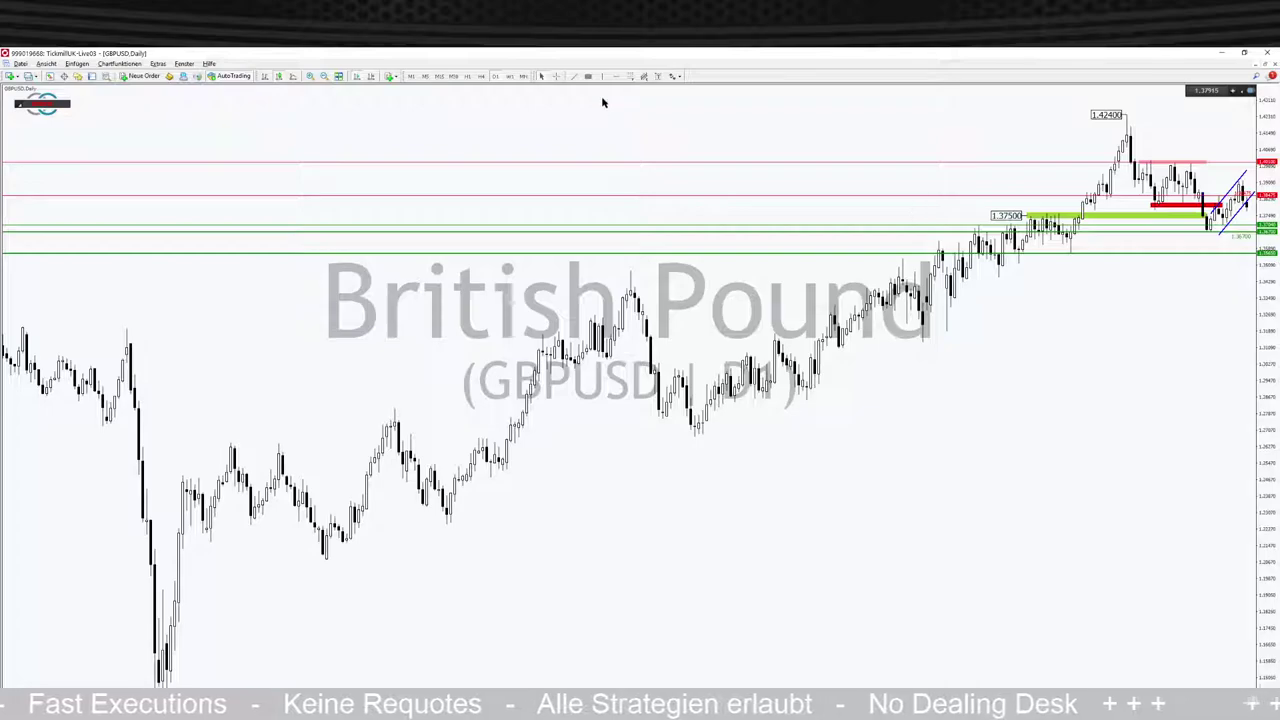
- On GBPUSD H4, add three green horizontal support lines at the successive swing lows inside the blue rising channel
click(481, 77)
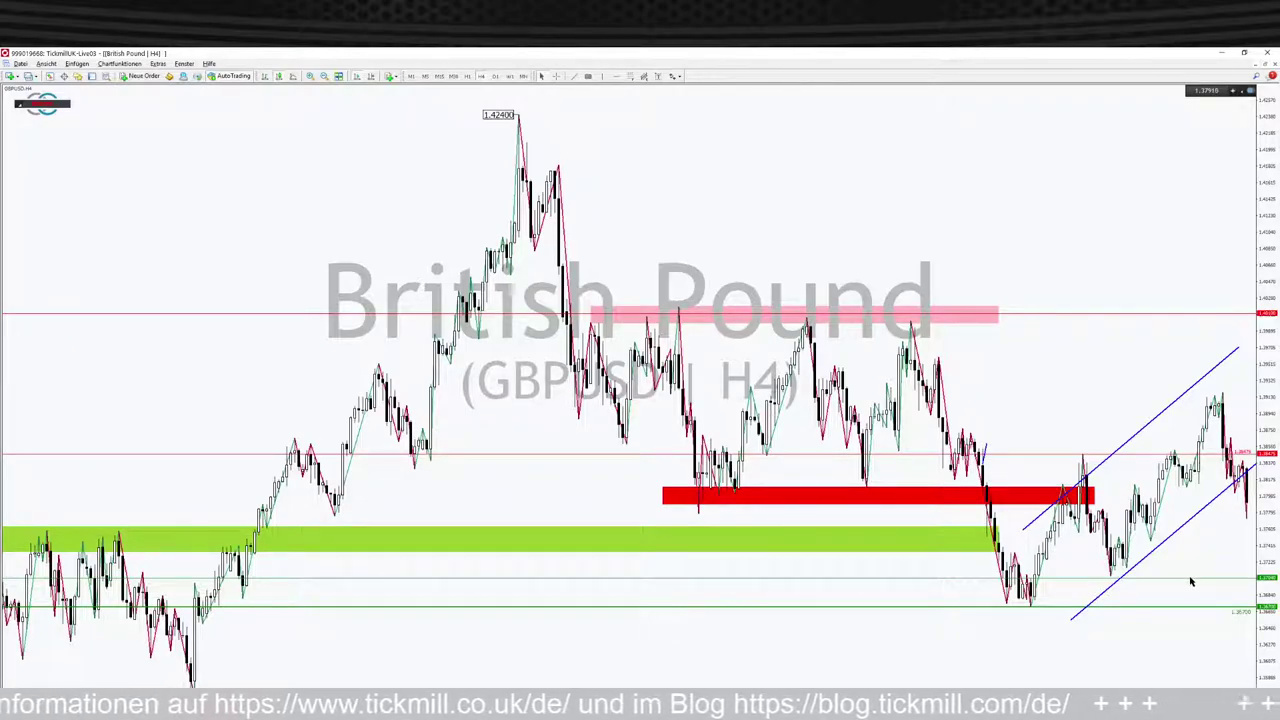
drag(1190, 581, 1197, 489)
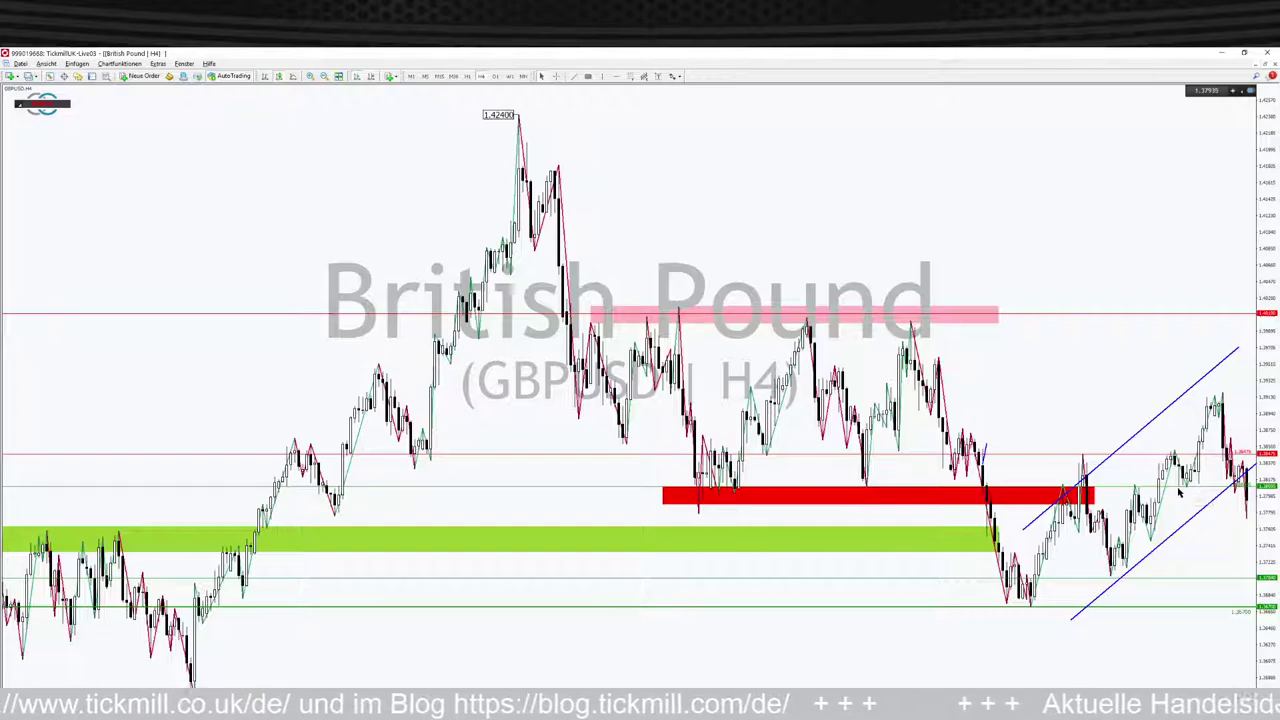
drag(1180, 492, 1150, 543)
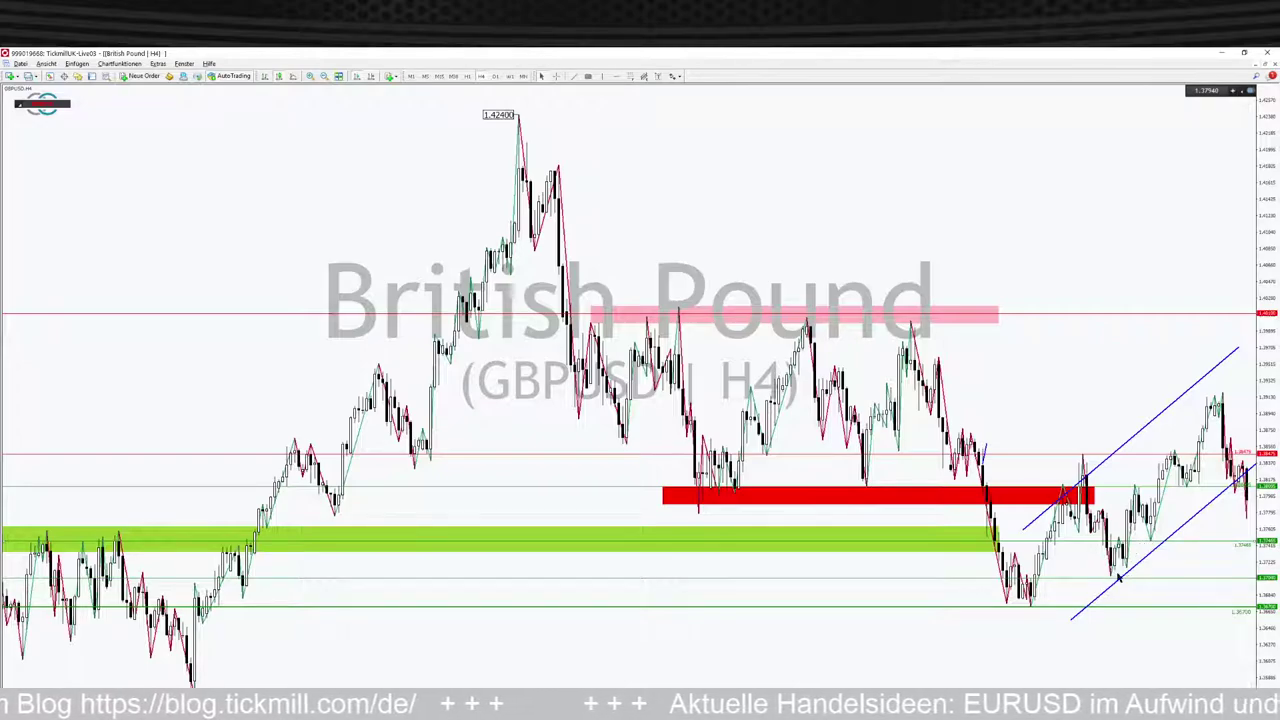
drag(1142, 543, 1136, 570)
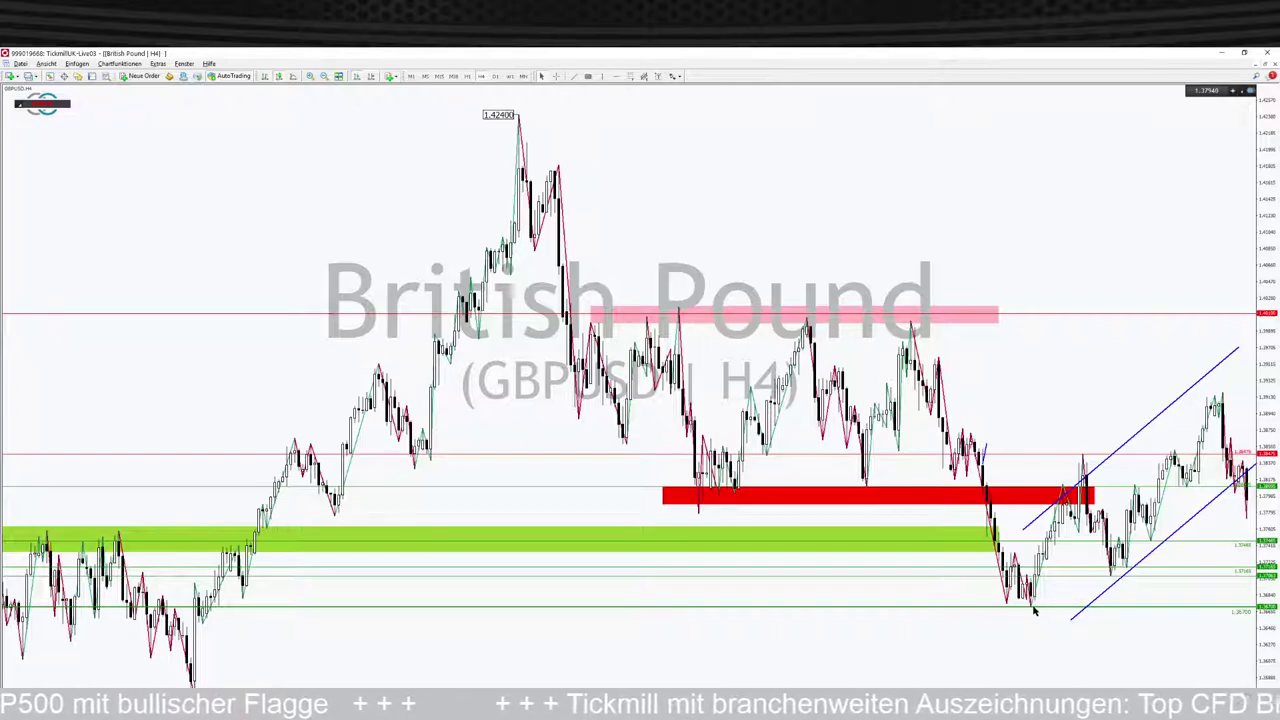
click(325, 77)
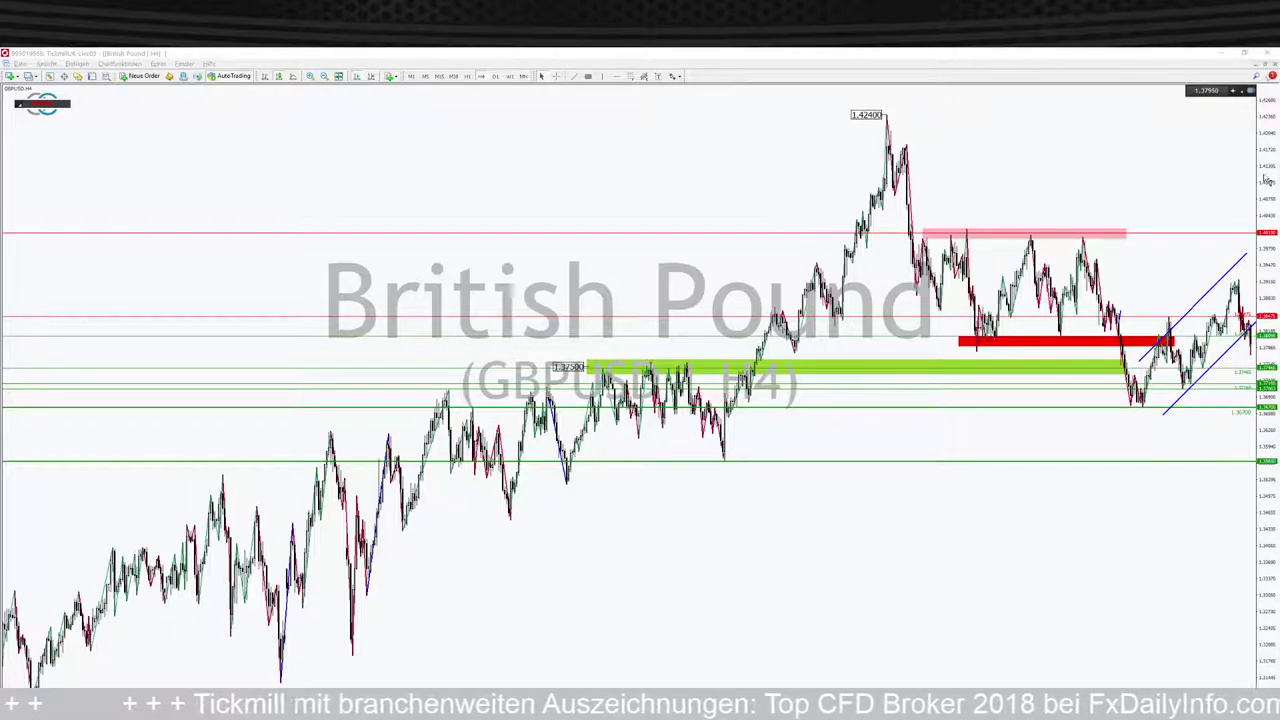
- Sketch a temporary red arrow on GBPUSD H4 from the latest major swing low back to the earlier low on the lowest green support line
click(354, 142)
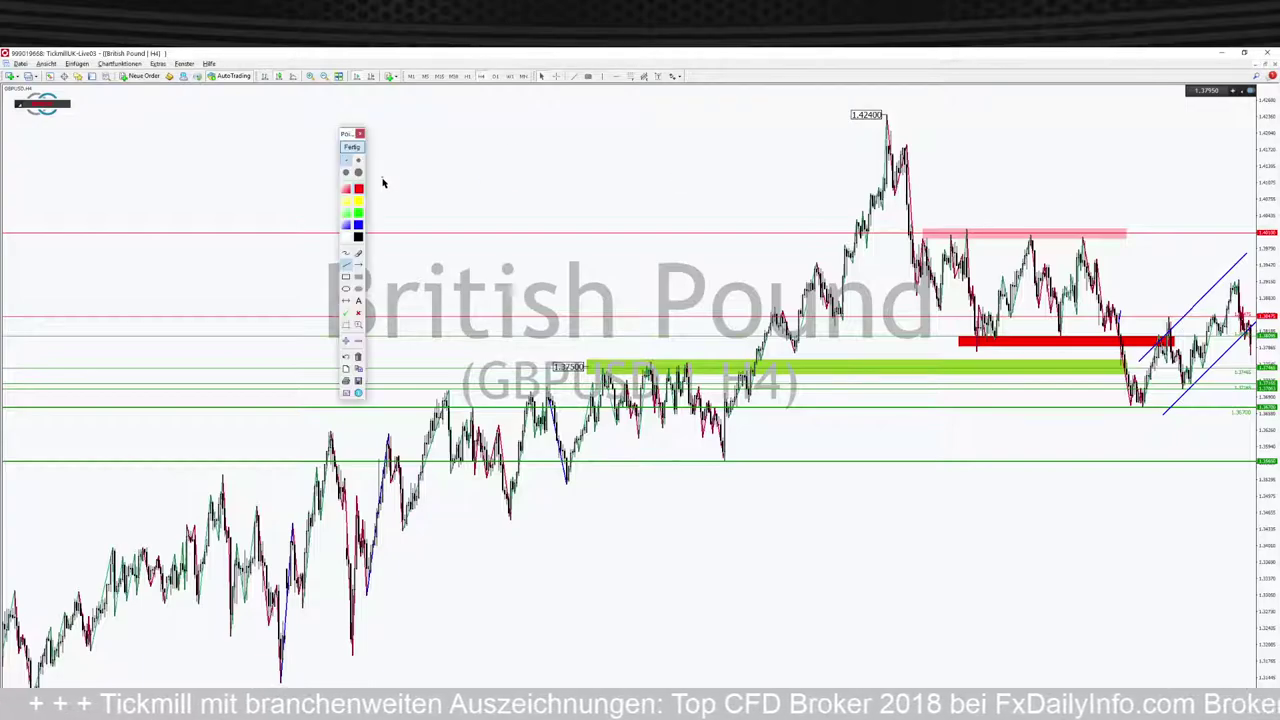
click(360, 133)
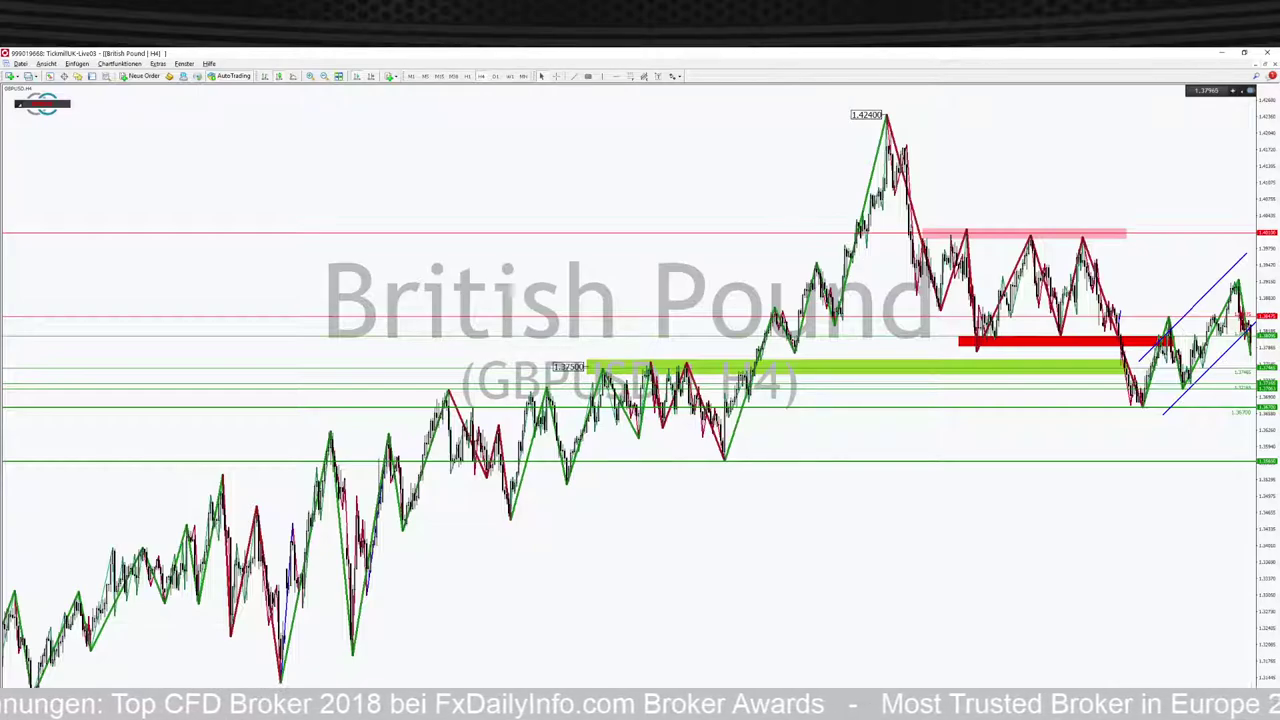
drag(1076, 134, 96, 127)
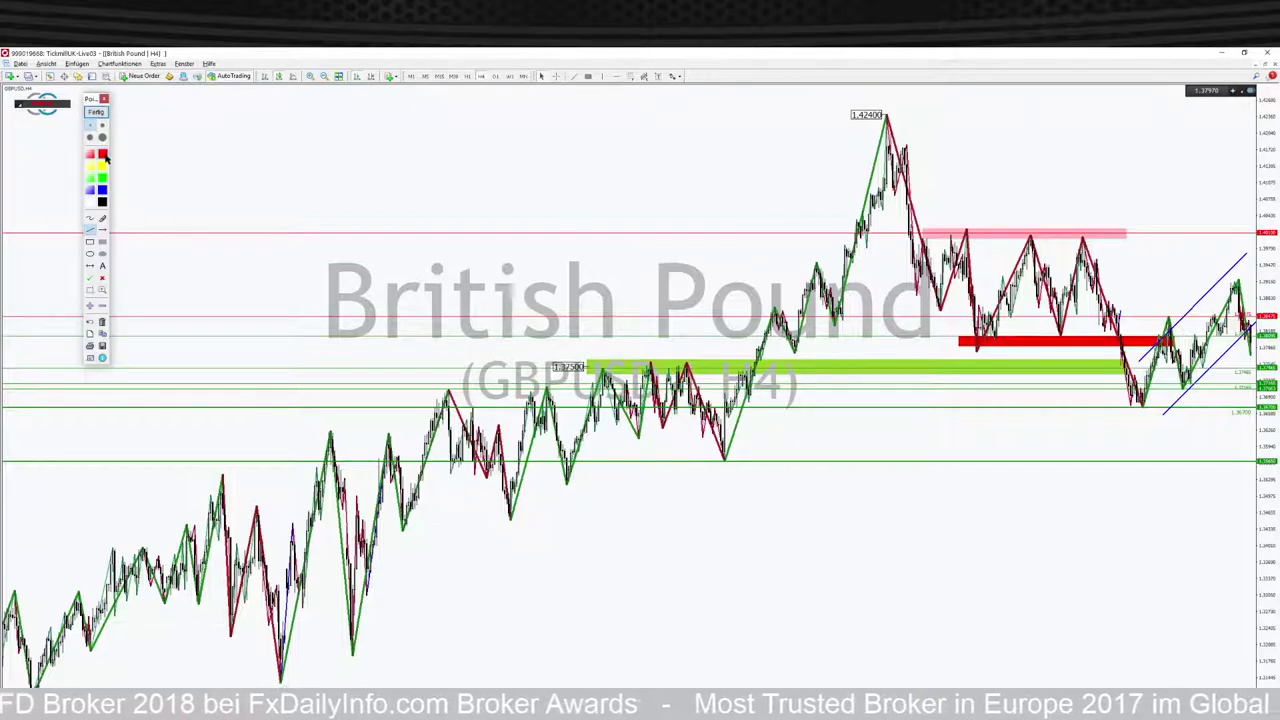
click(101, 228)
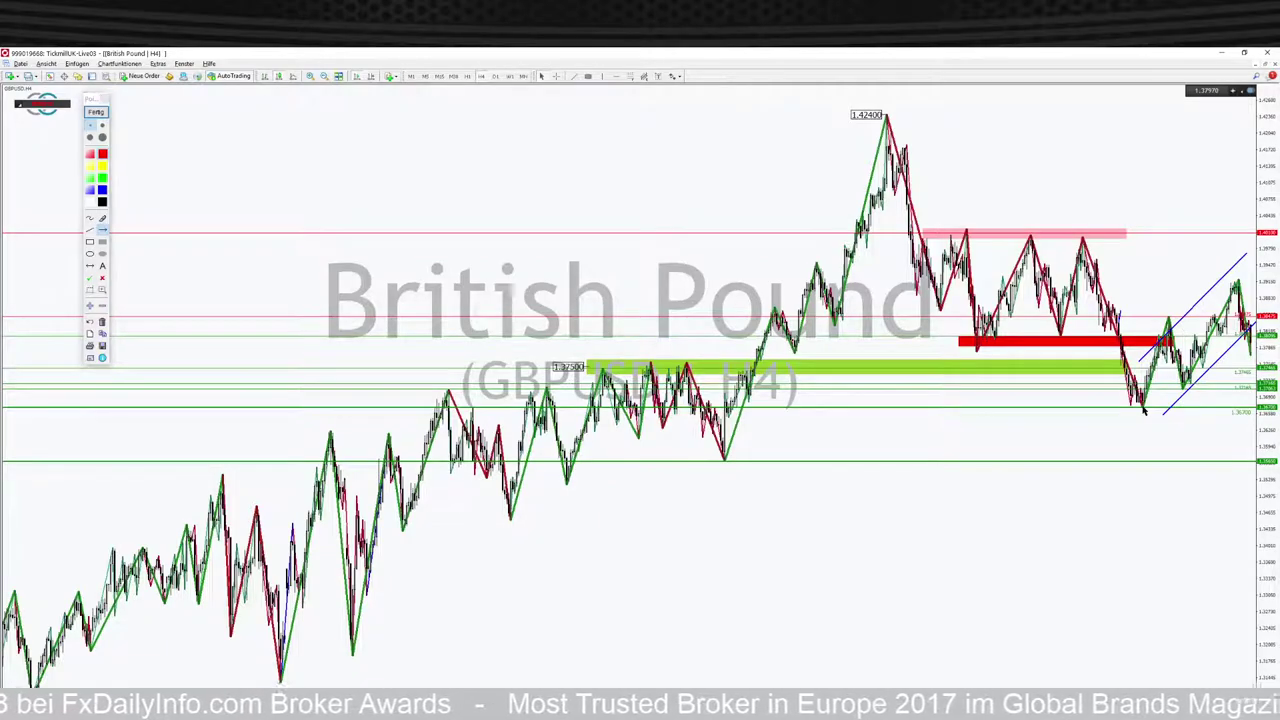
drag(1141, 407, 735, 458)
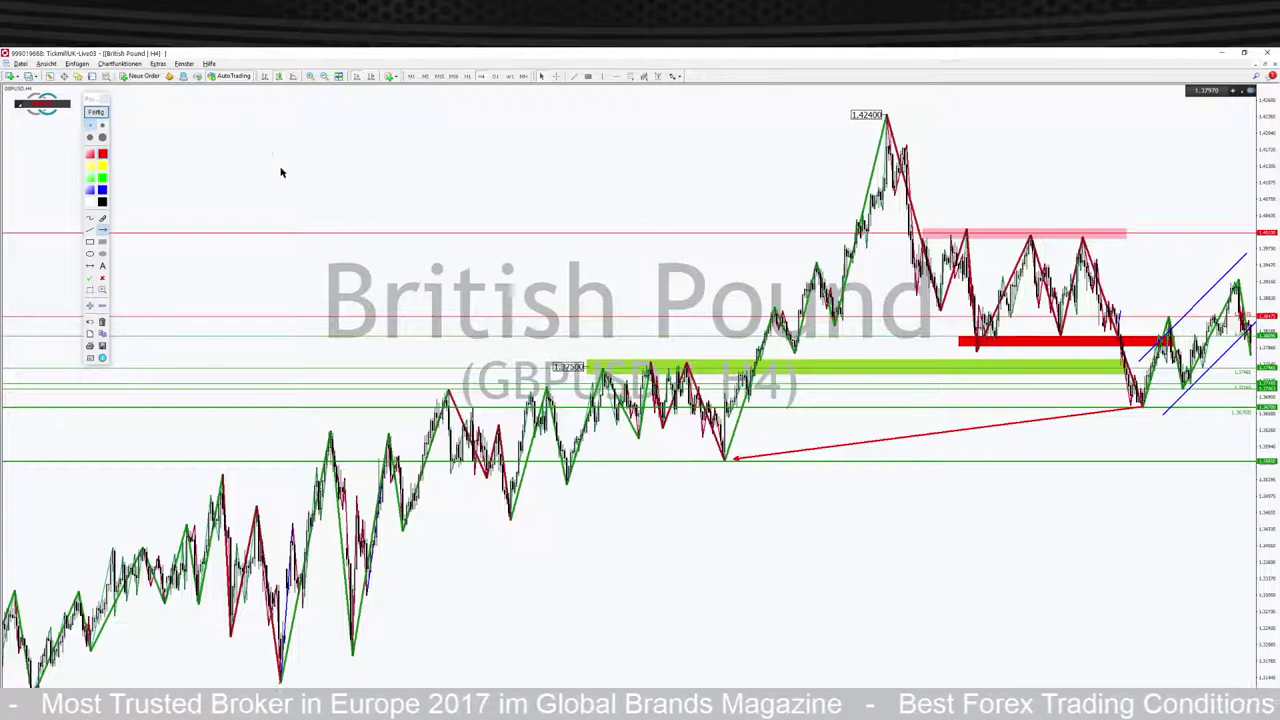
click(98, 111)
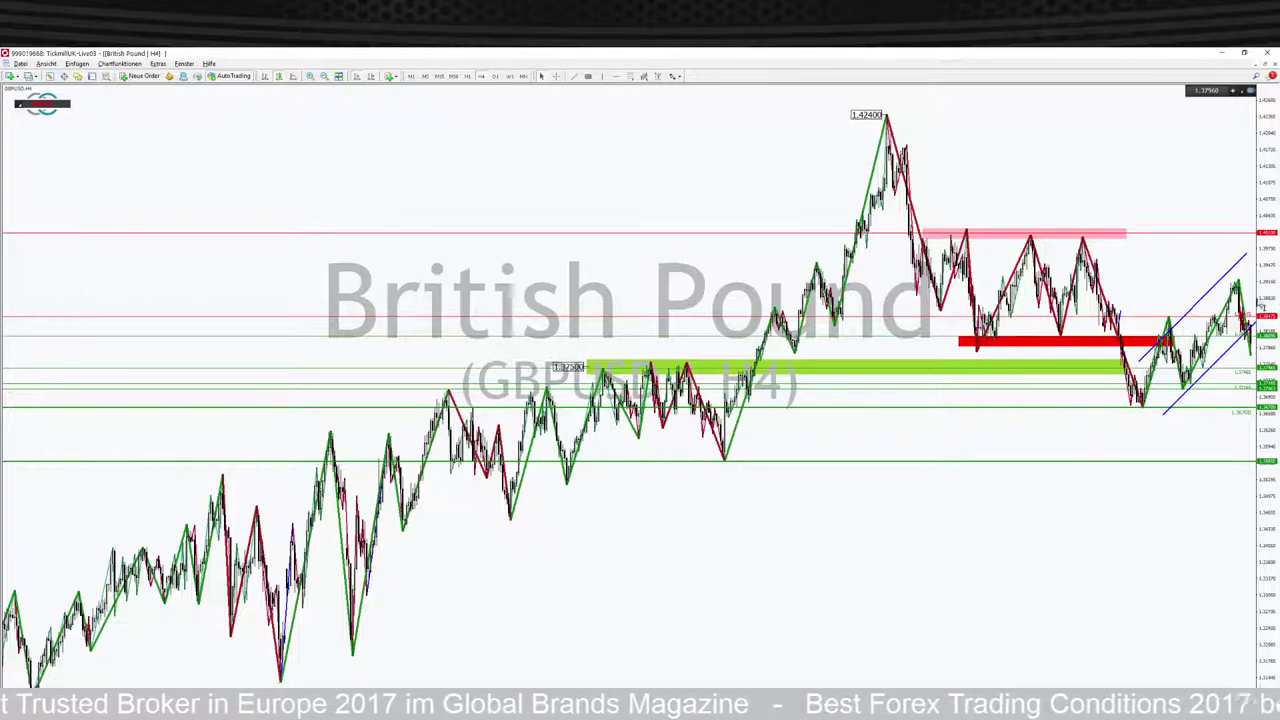
- Switch GBPUSD to D1 and draw a blue trend line from the upswing's starting low to the 1.42400 high
click(495, 77)
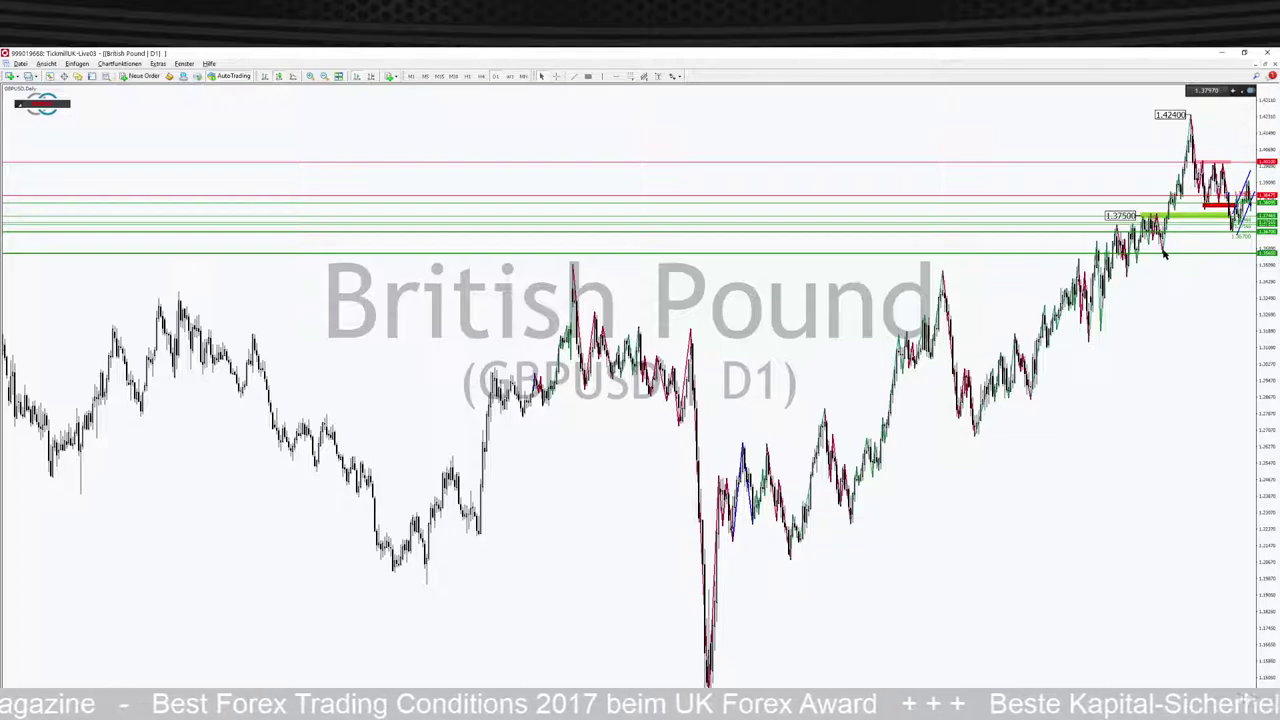
click(575, 78)
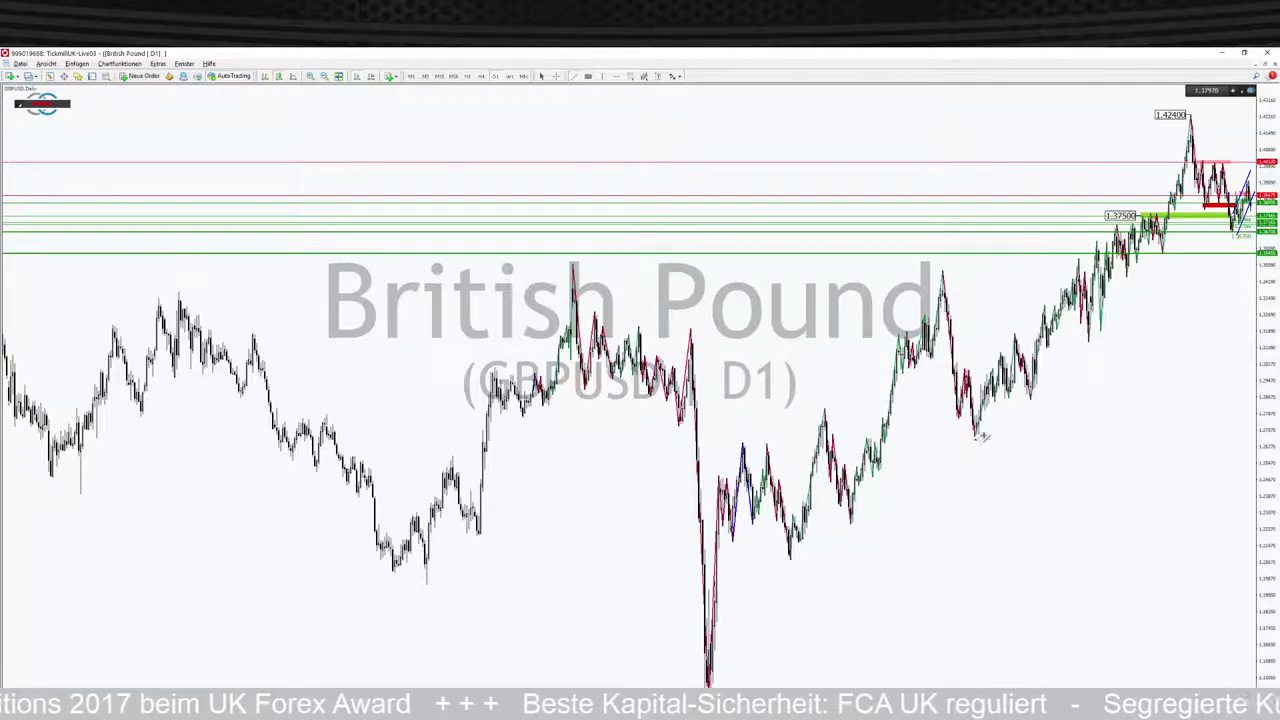
drag(978, 437, 1192, 114)
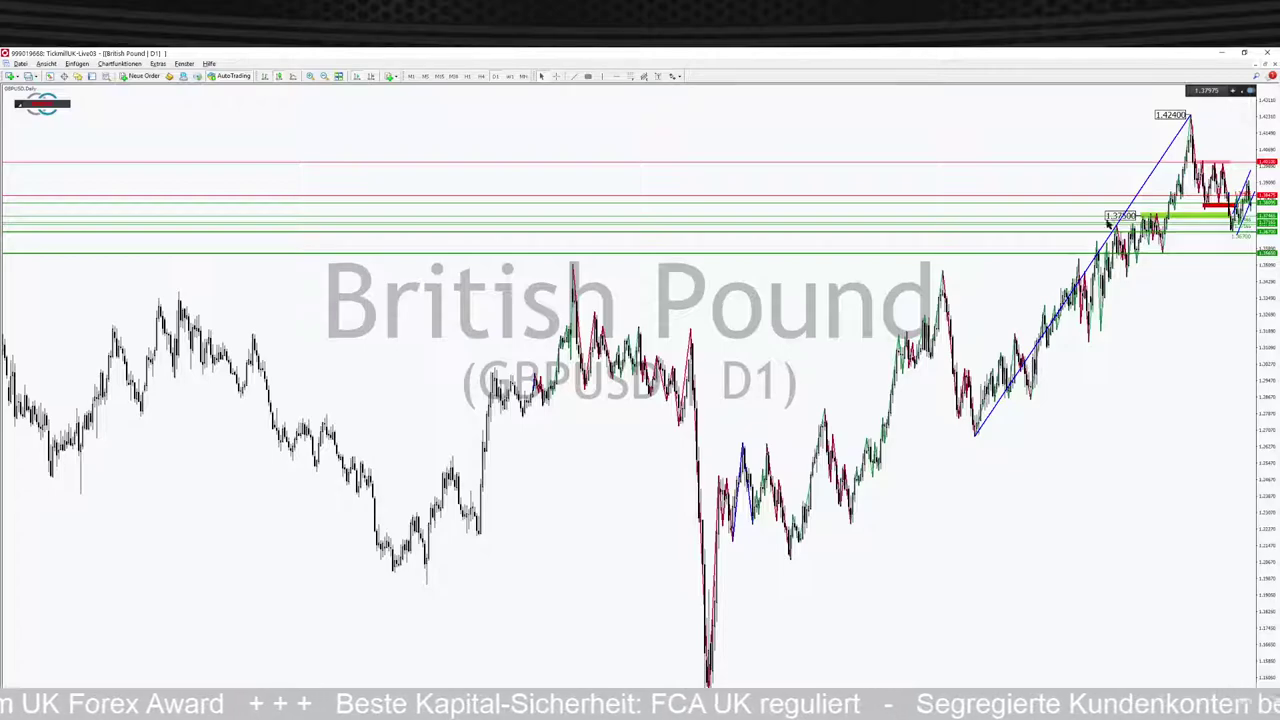
- On GBPUSD W1, sketch a temporary green zigzag over the swings from the major low to the start of the blue trend line
click(511, 77)
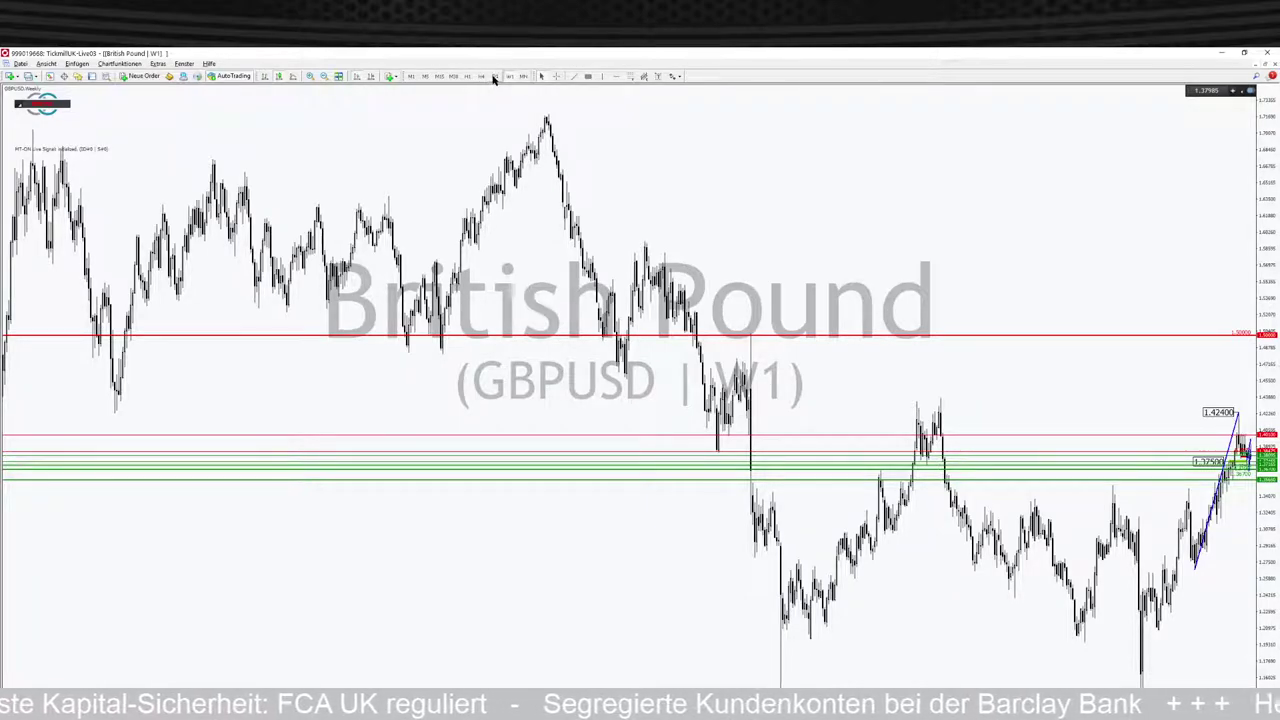
click(310, 77)
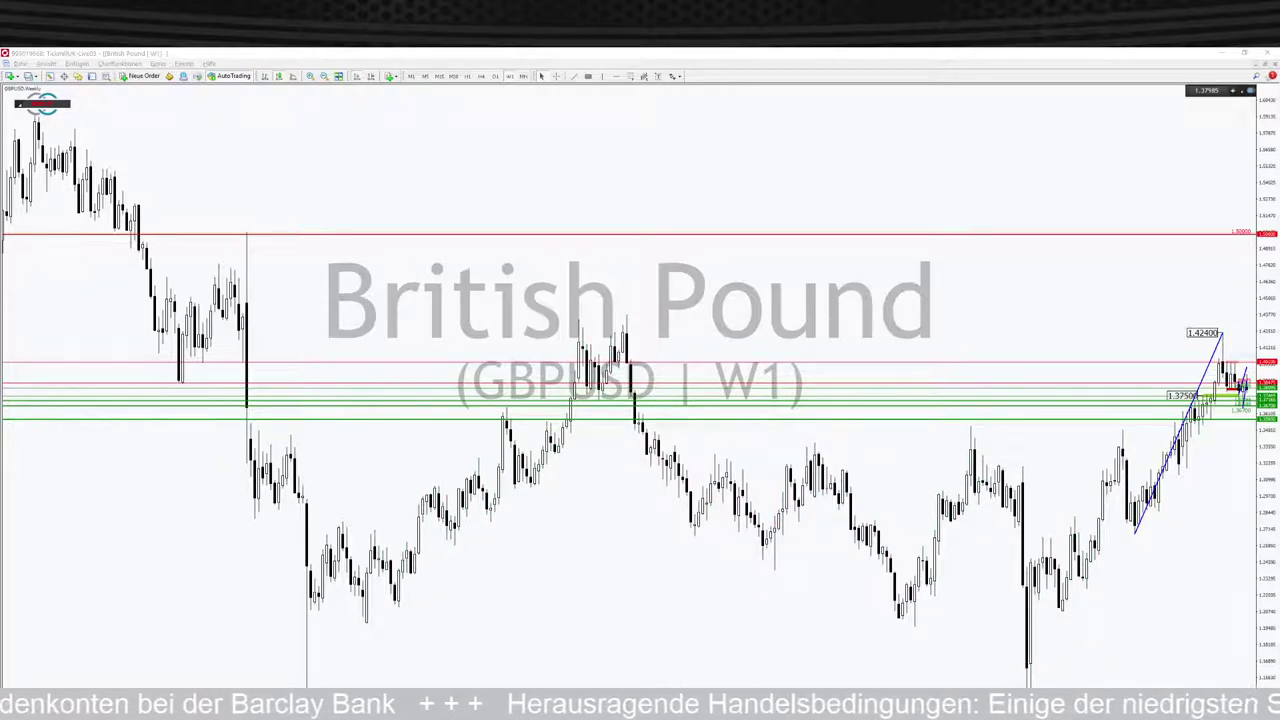
click(70, 148)
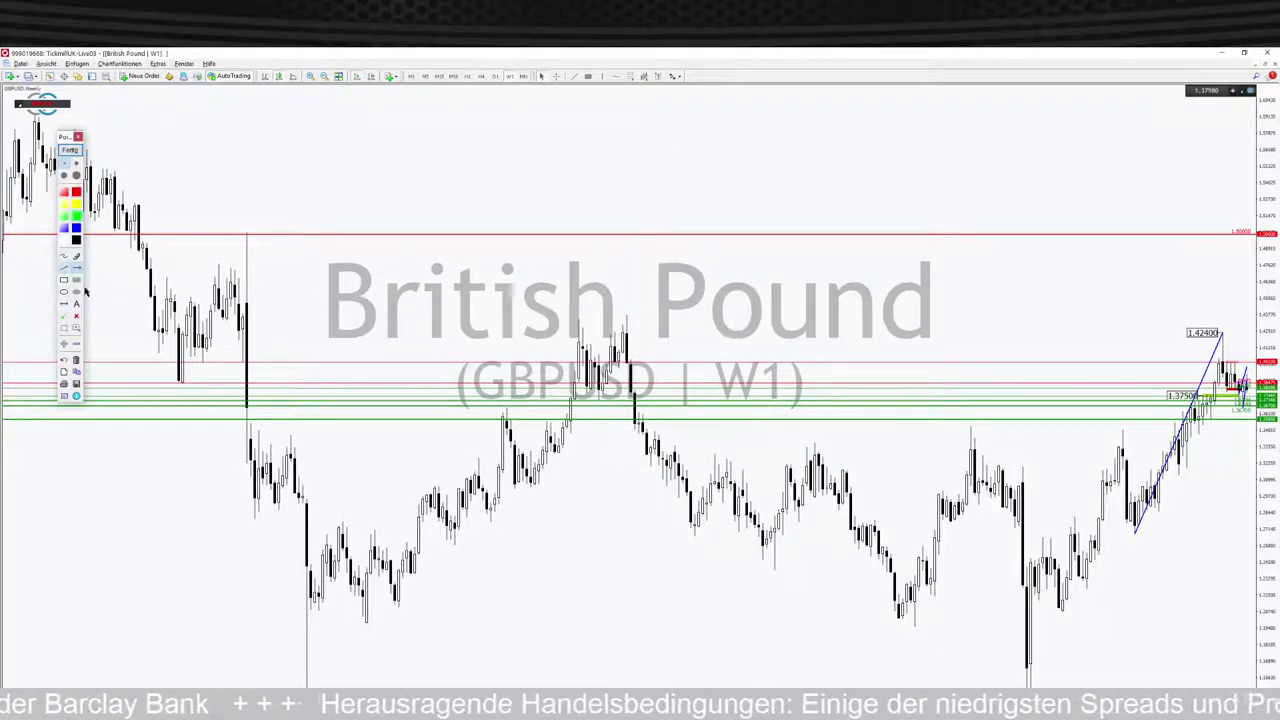
click(64, 268)
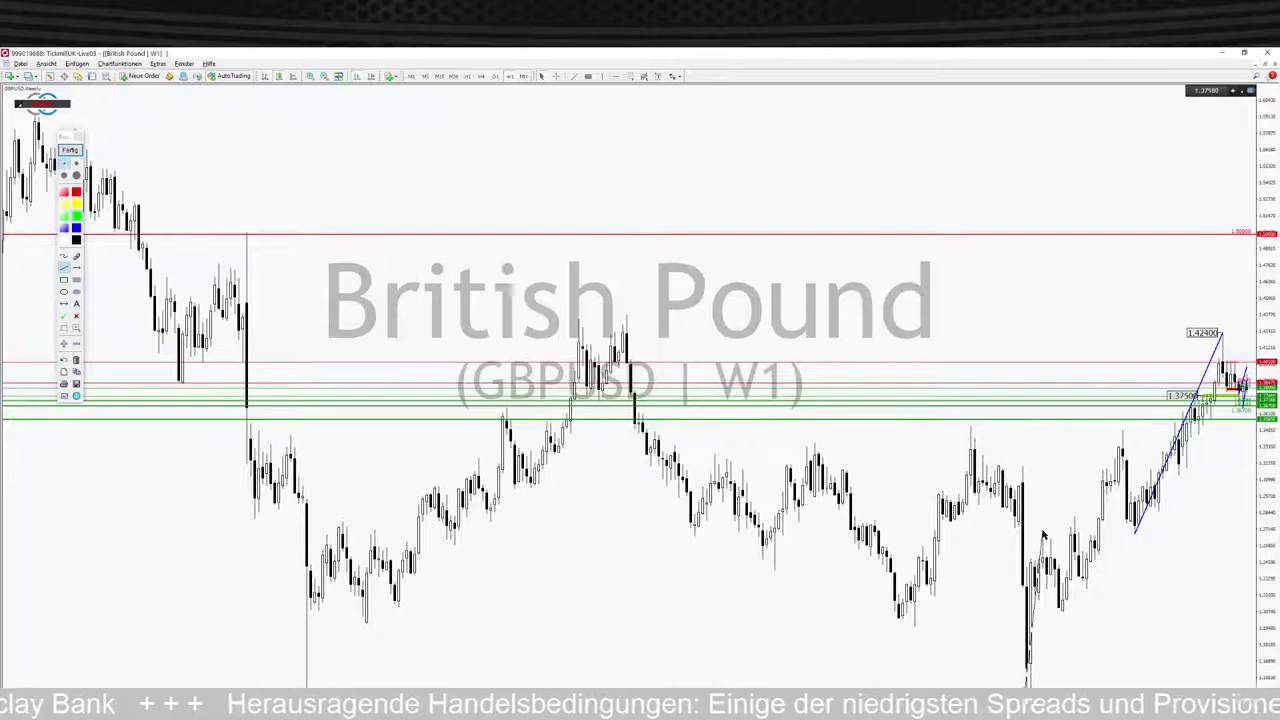
drag(1043, 535, 1059, 613)
mouse_move(1063, 528)
mouse_down()
mouse_move(1060, 605)
mouse_move(1080, 575)
mouse_move(1089, 600)
mouse_move(1123, 430)
mouse_move(1136, 537)
mouse_up()
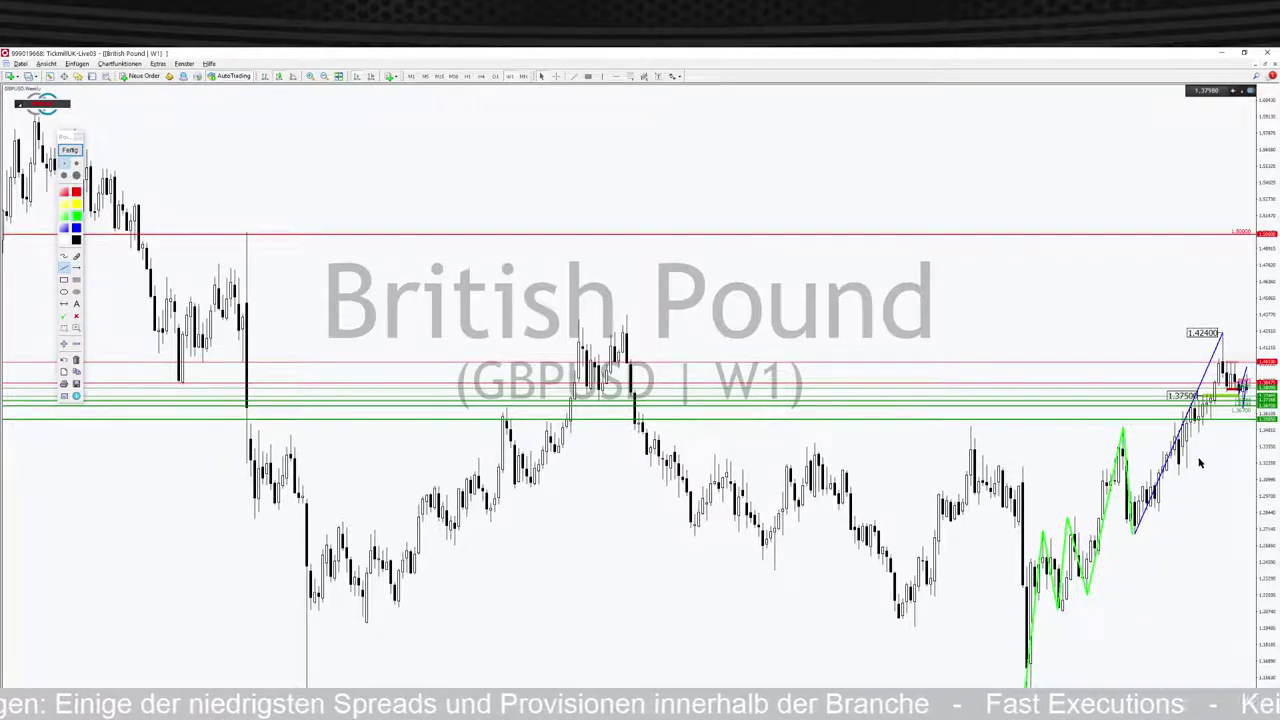
click(69, 149)
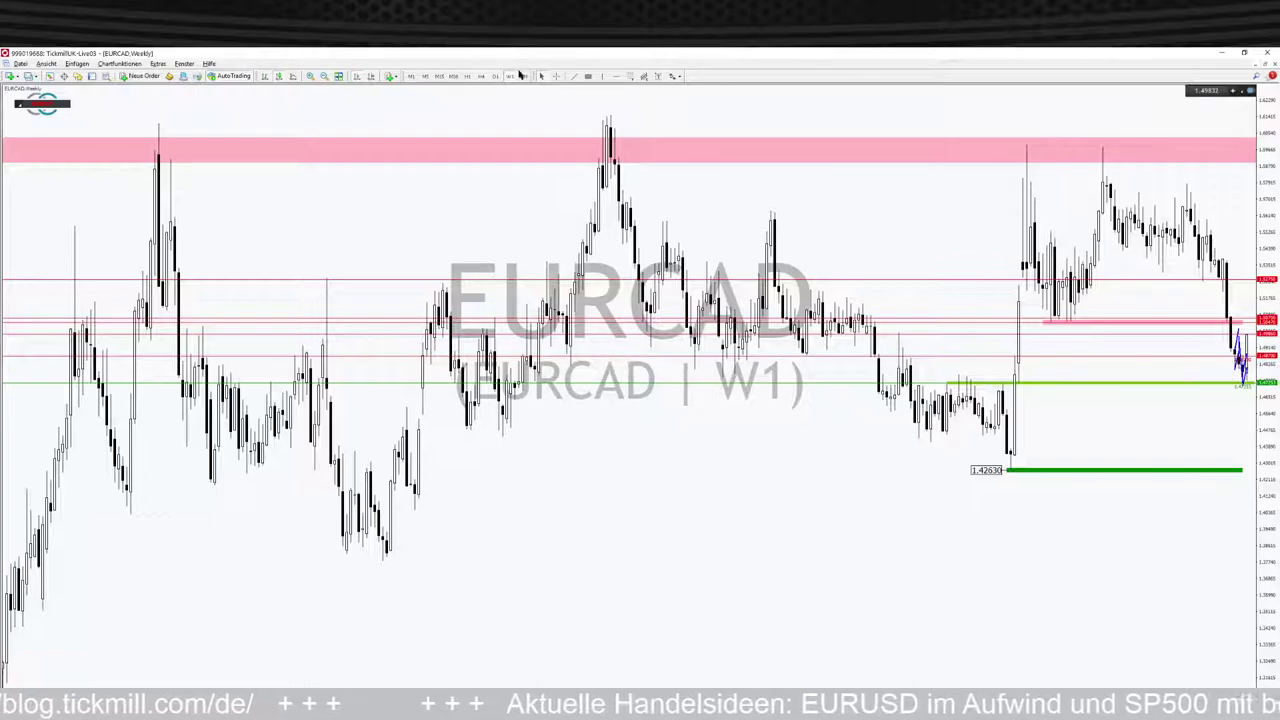
- Review EURCAD on W1, switch it to D1 and add a red horizontal resistance line at the latest swing high
click(310, 76)
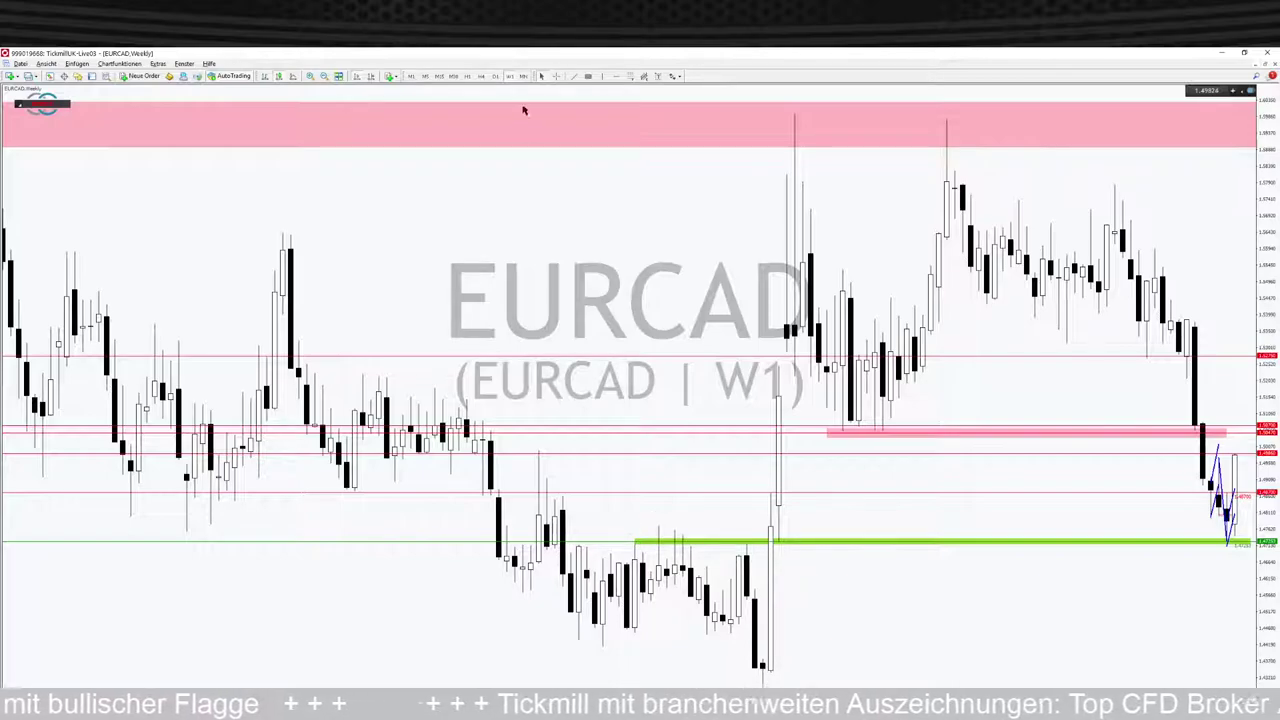
click(324, 77)
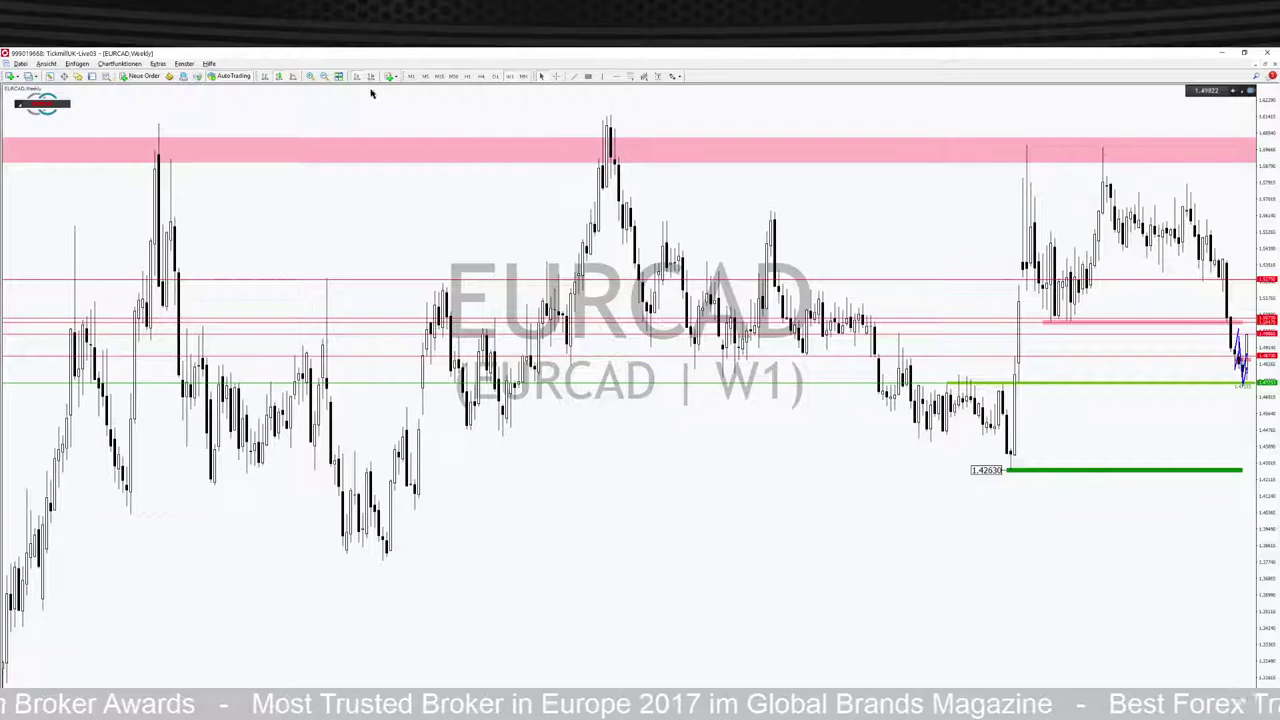
click(311, 77)
click(311, 77)
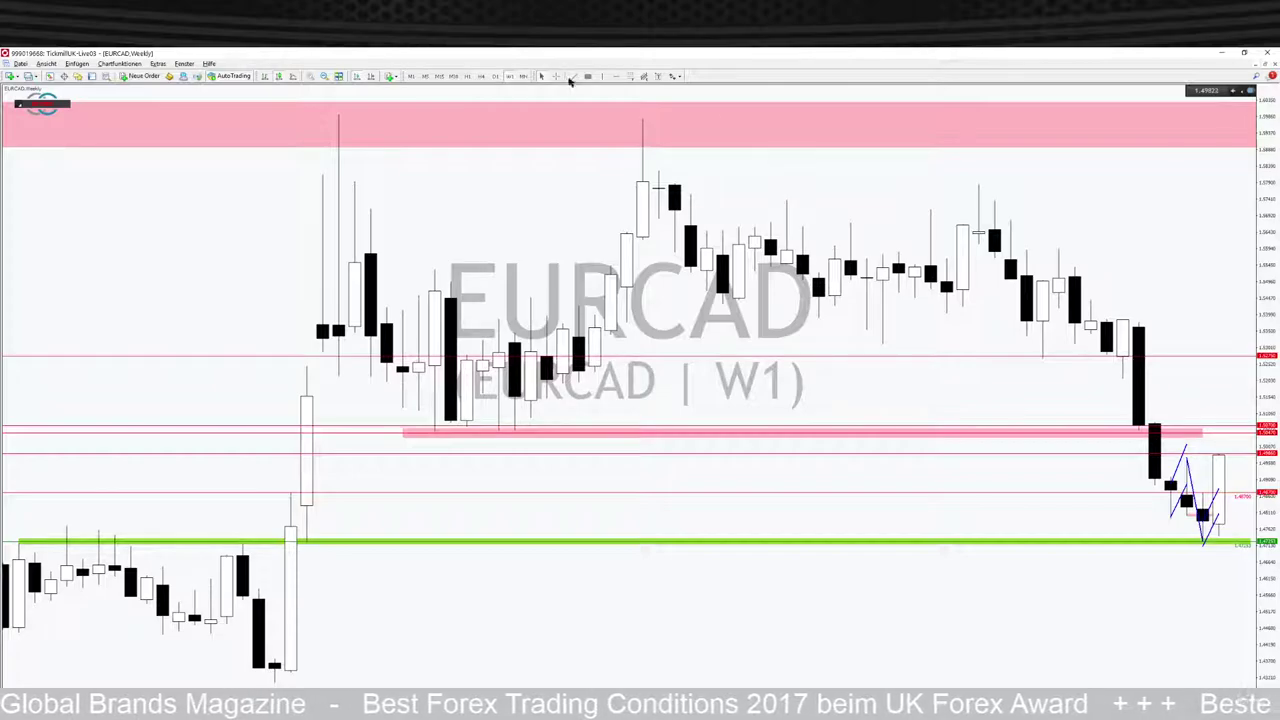
click(495, 76)
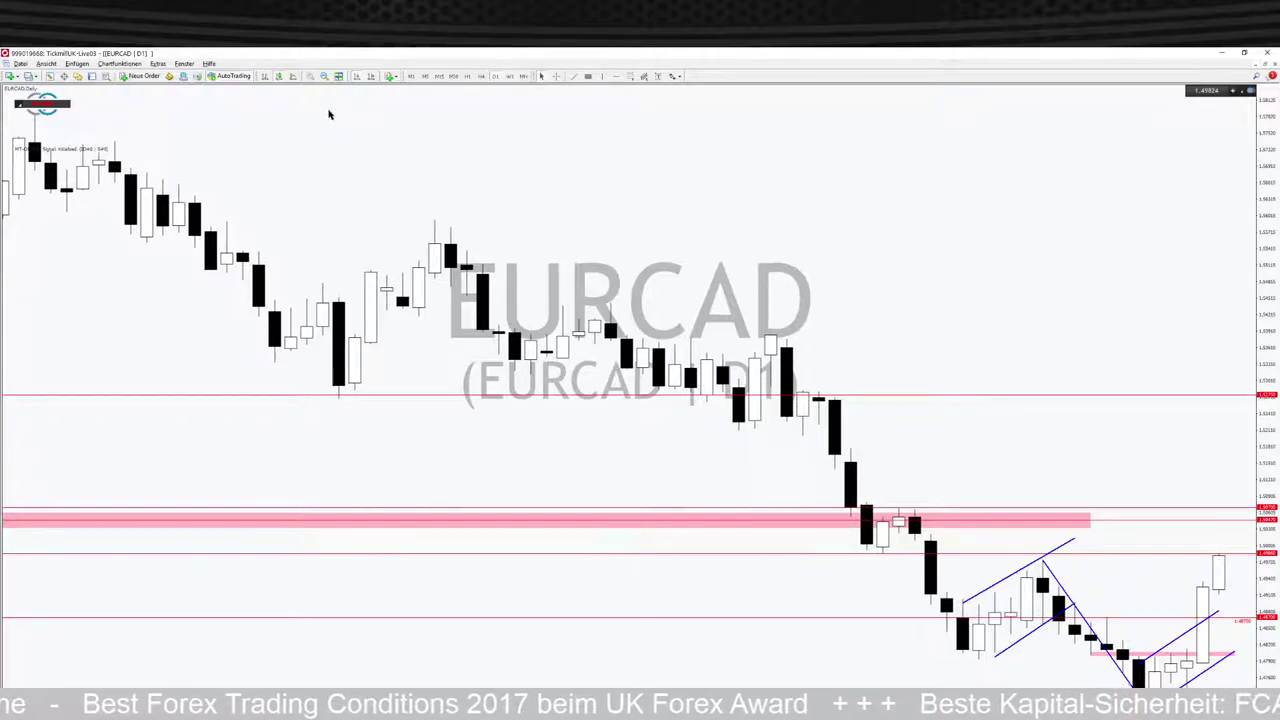
click(323, 77)
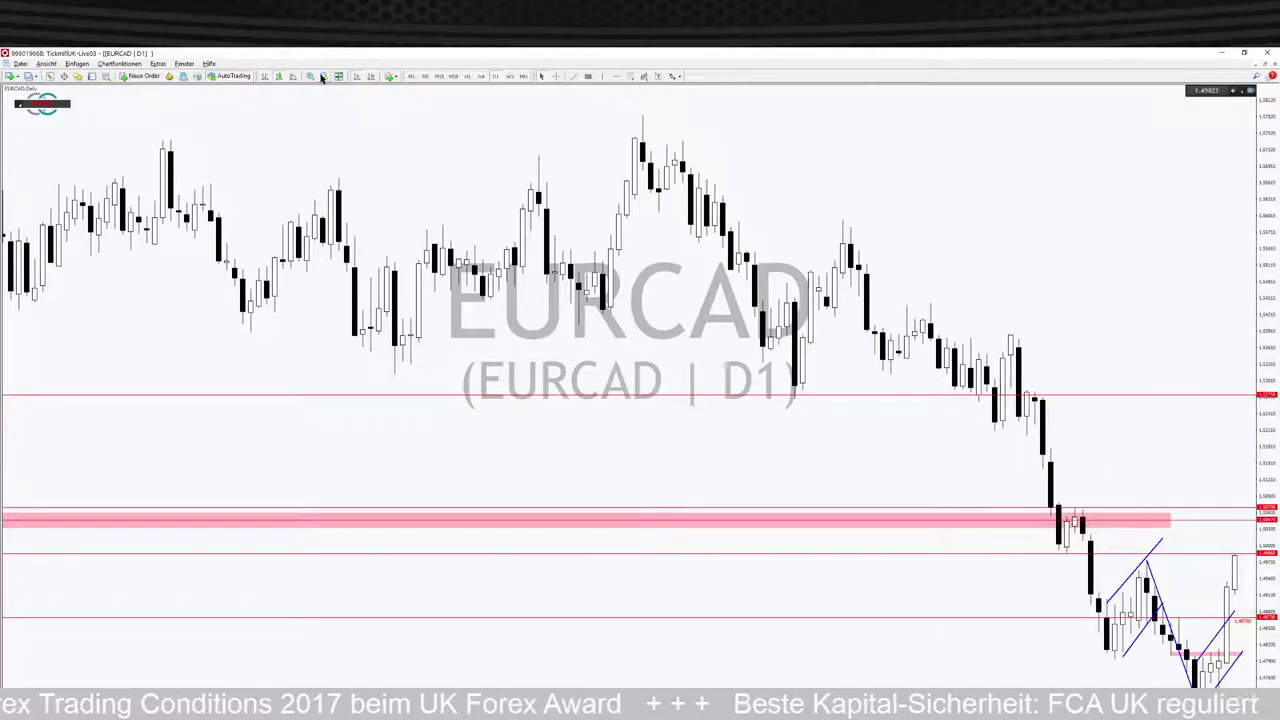
click(323, 77)
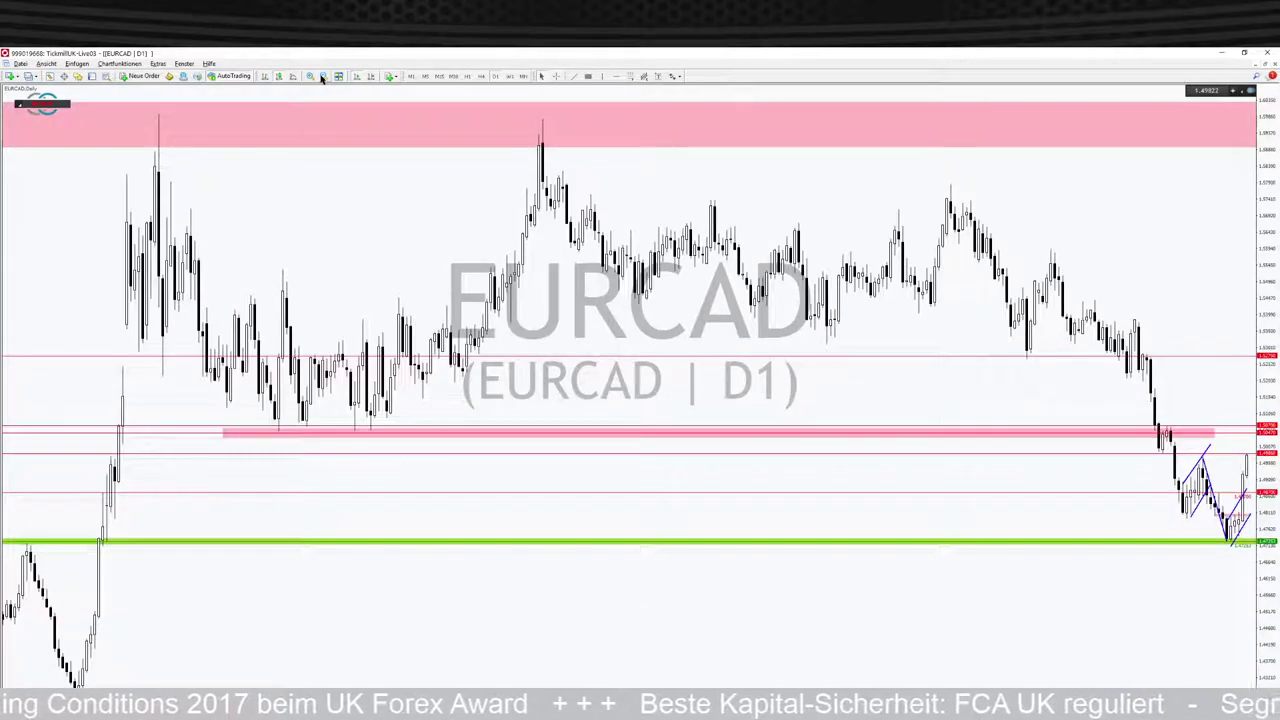
click(1191, 456)
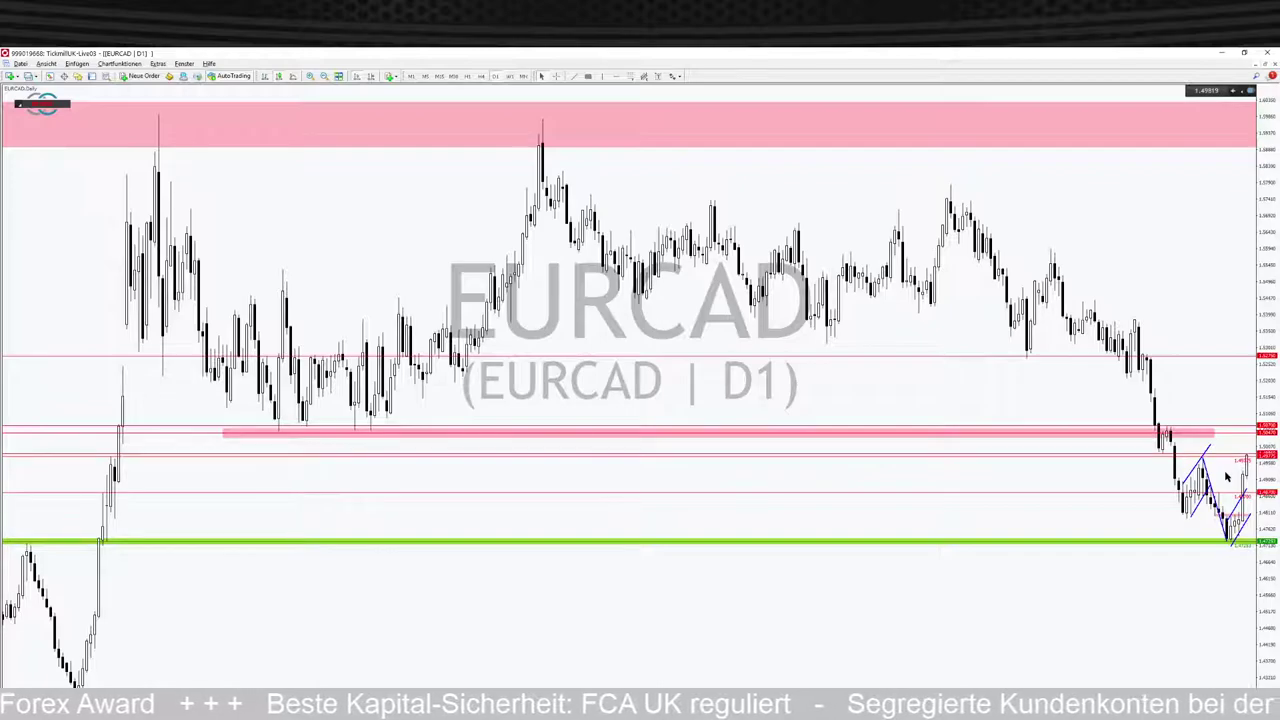
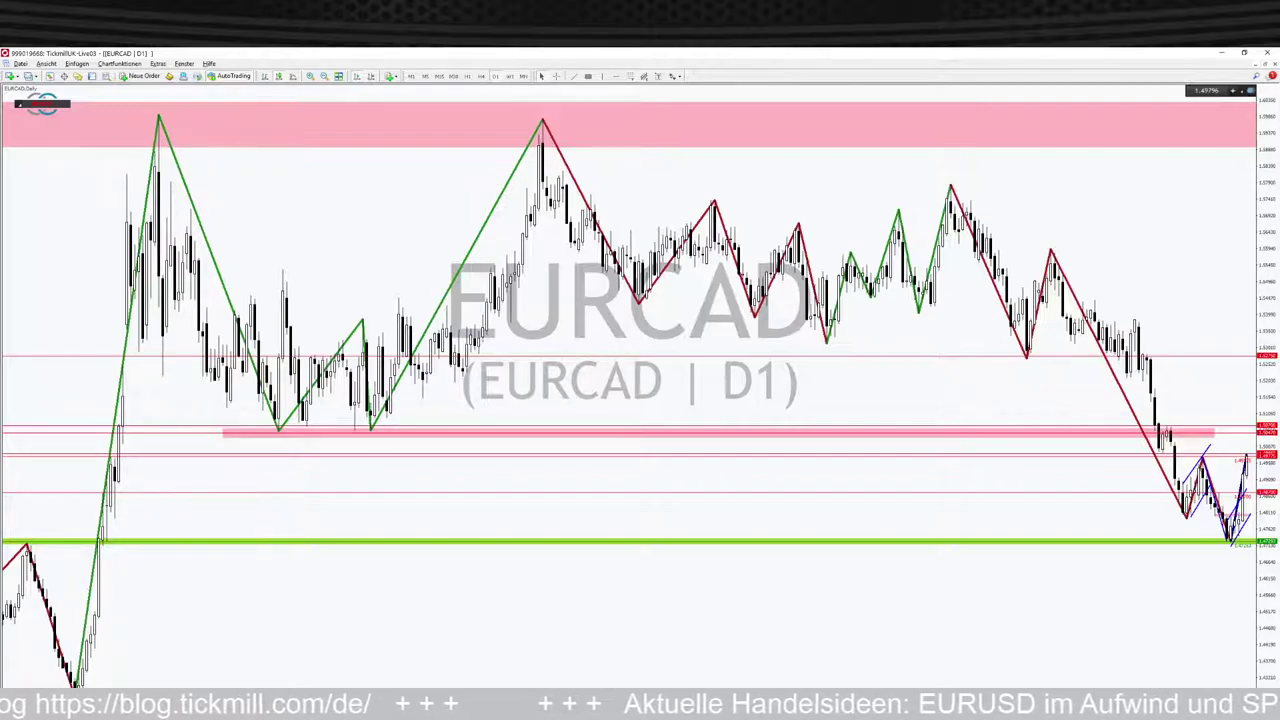
- Switch to Finviz in the browser and view the daily EUR and CAD futures charts
key(alt+Tab)
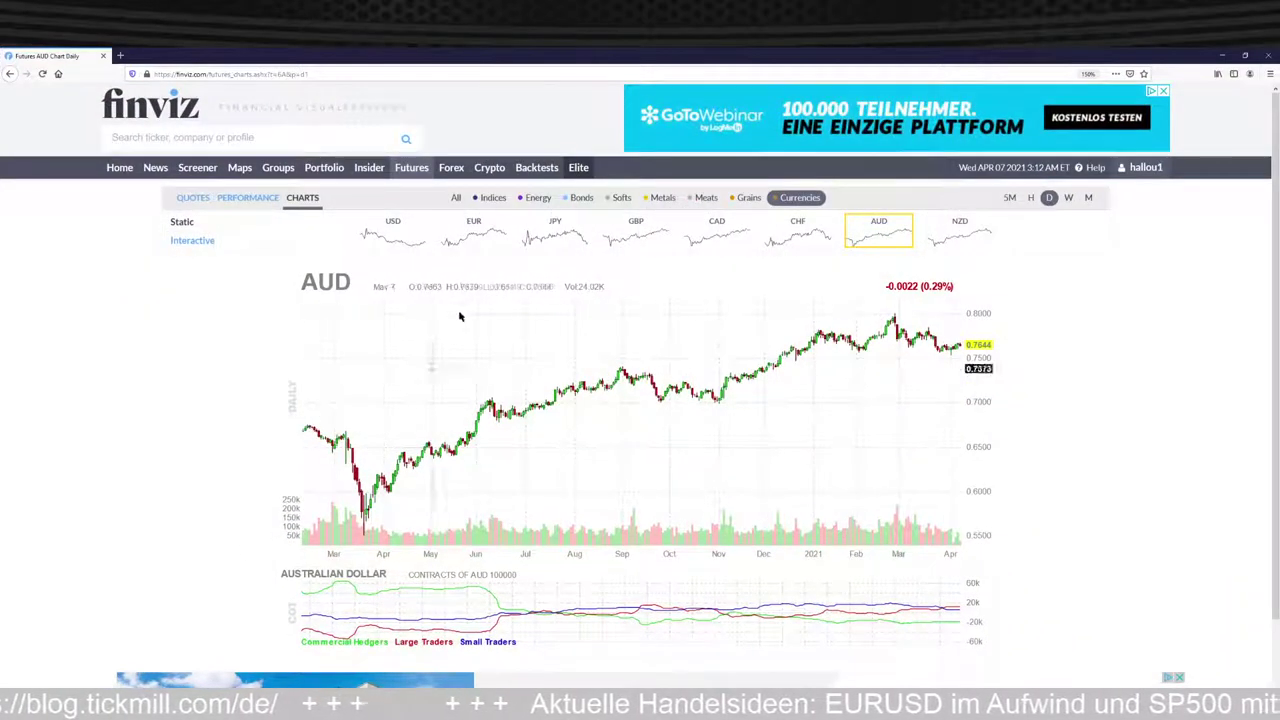
click(472, 232)
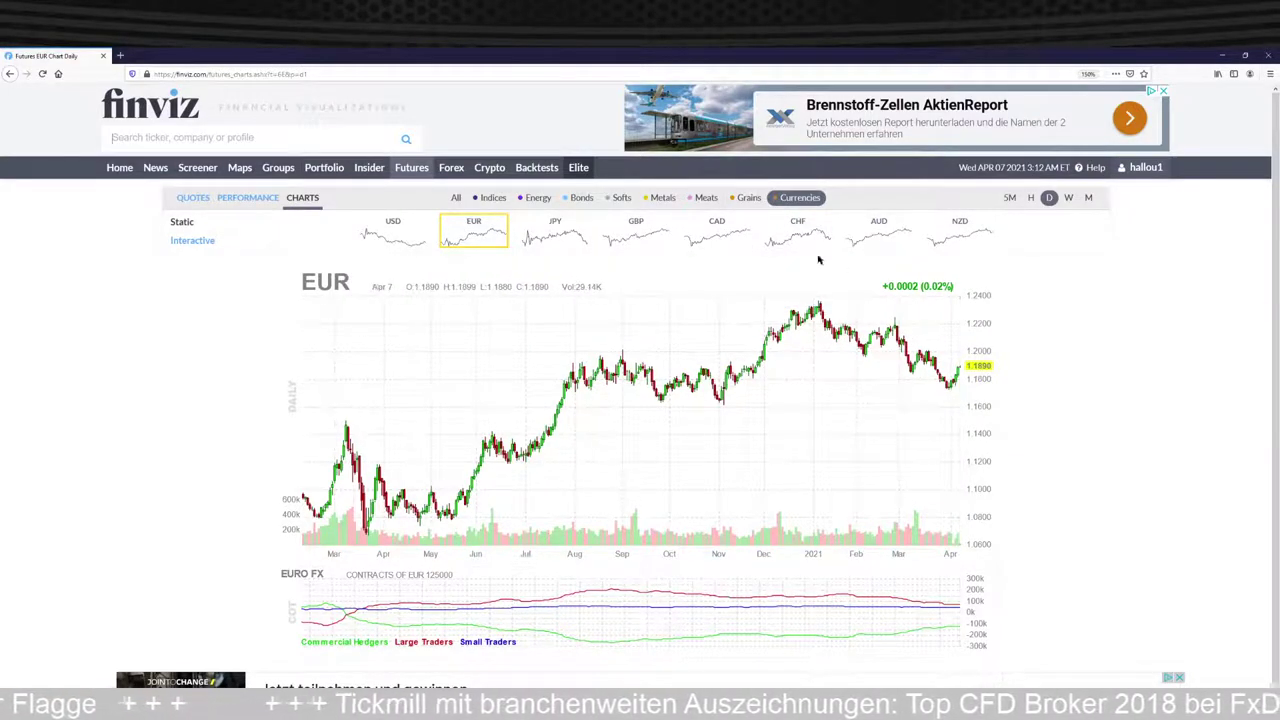
click(718, 232)
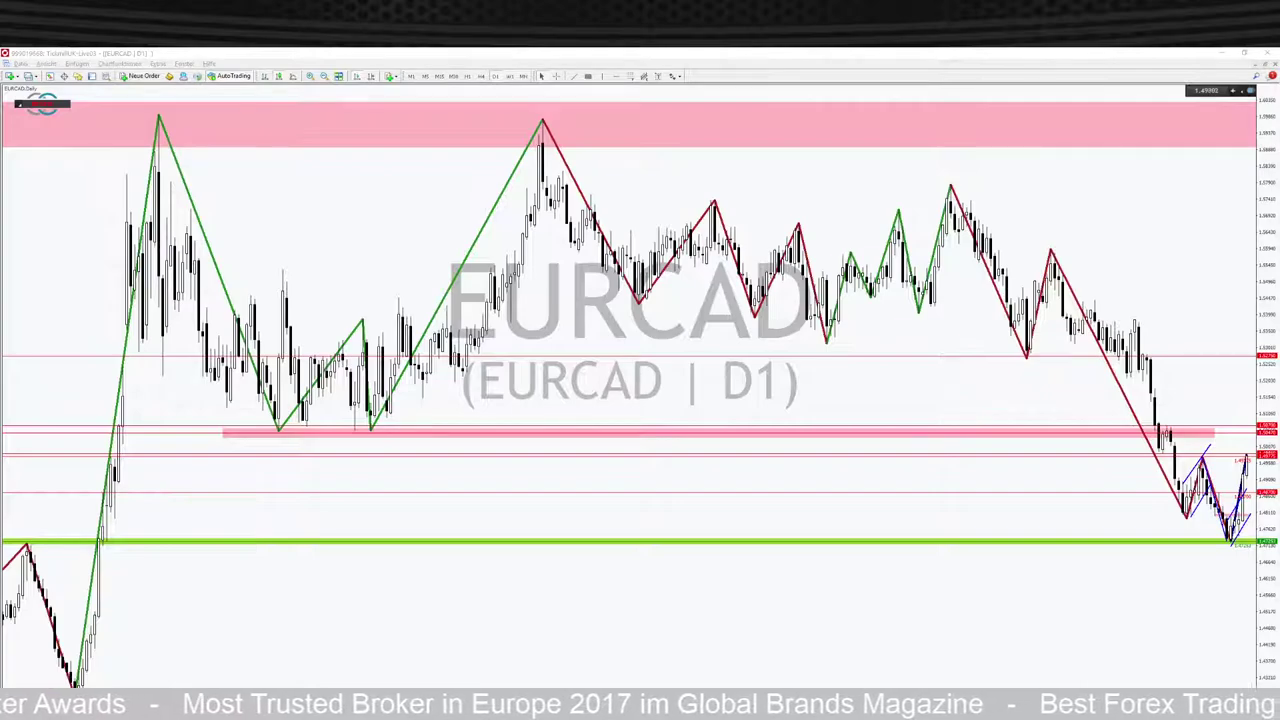
- Return to the EURCAD D1 chart and sketch a green vertical divider with a baseline extending both ways beneath the price action
drag(371, 157, 80, 129)
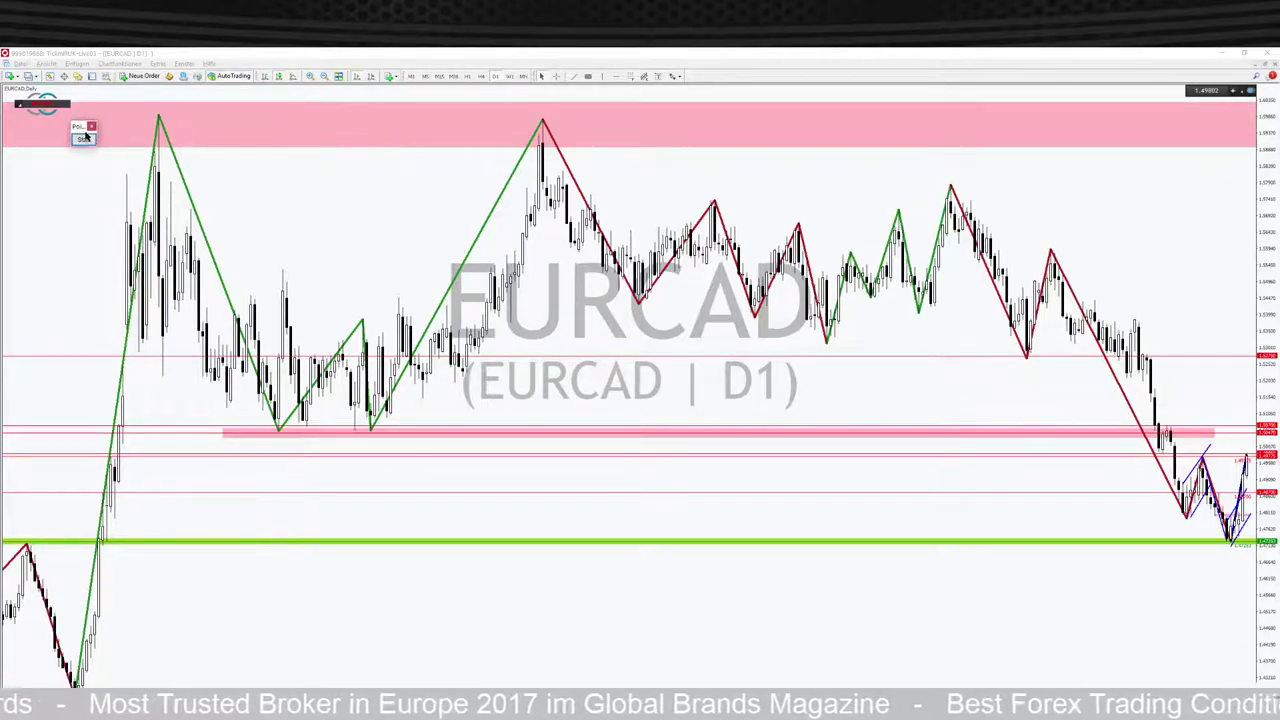
click(94, 134)
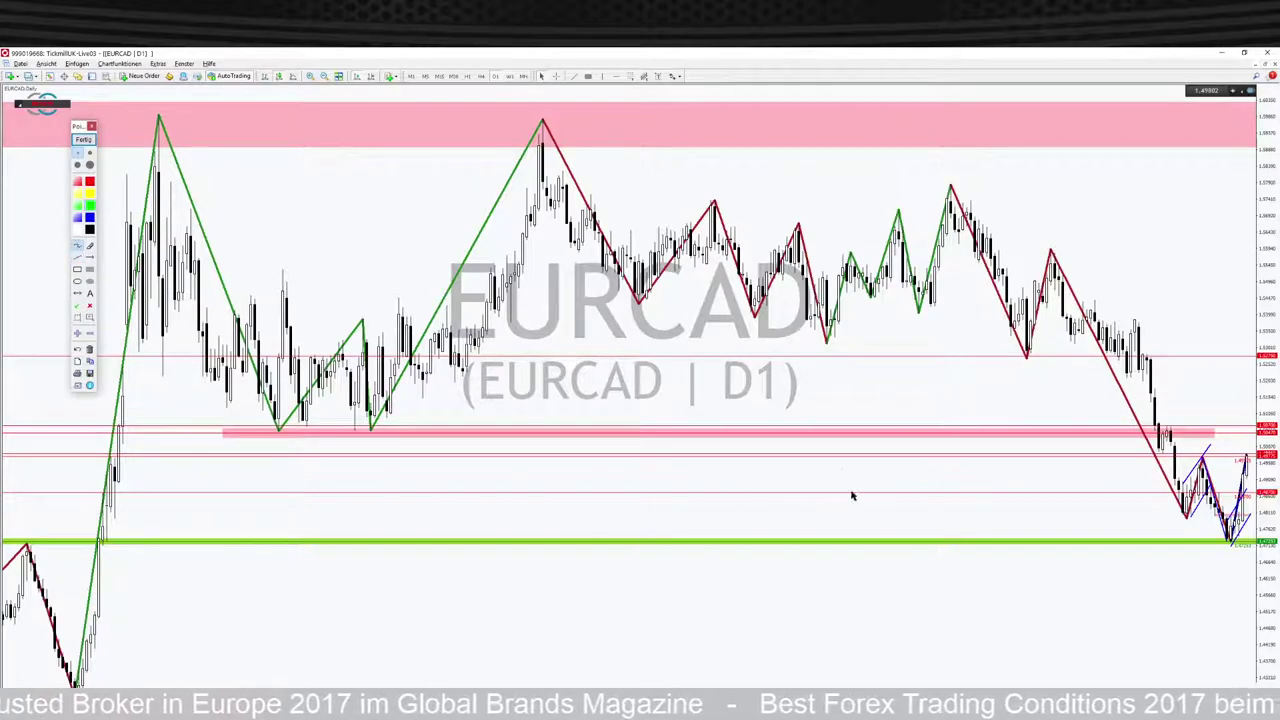
mouse_move(843, 455)
mouse_down()
mouse_move(830, 562)
mouse_move(686, 572)
mouse_up()
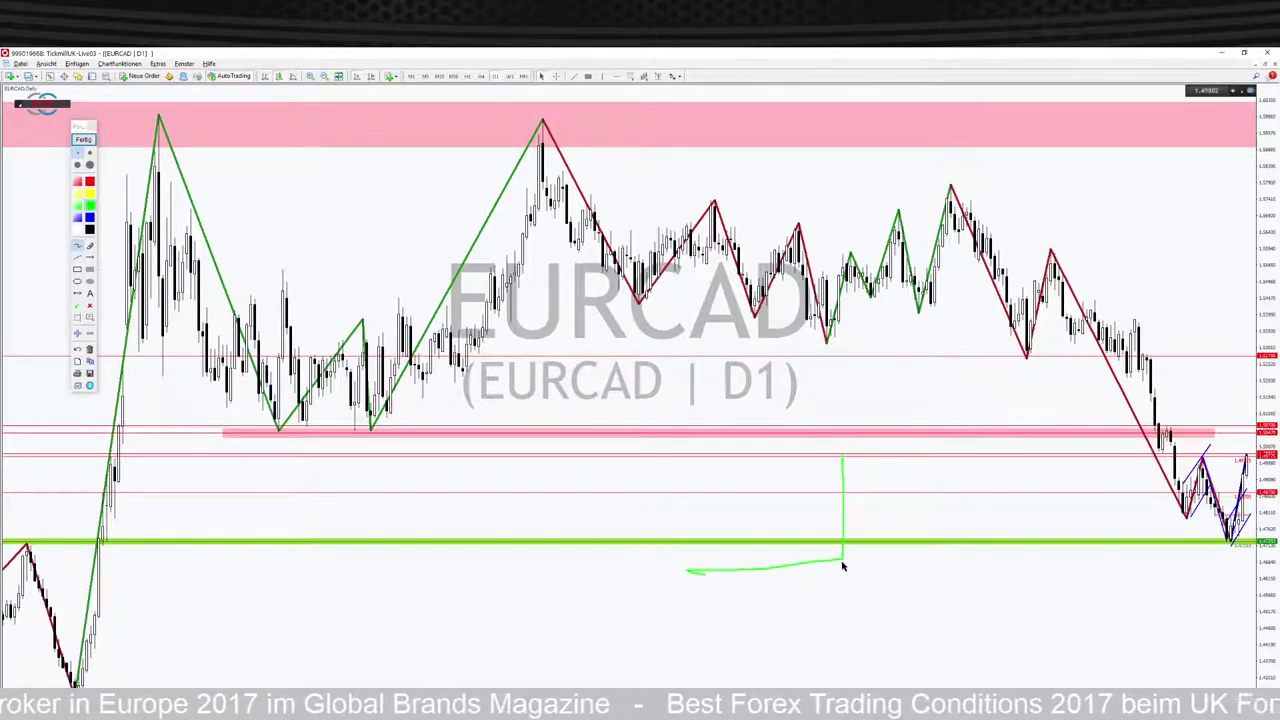
drag(843, 558, 1010, 557)
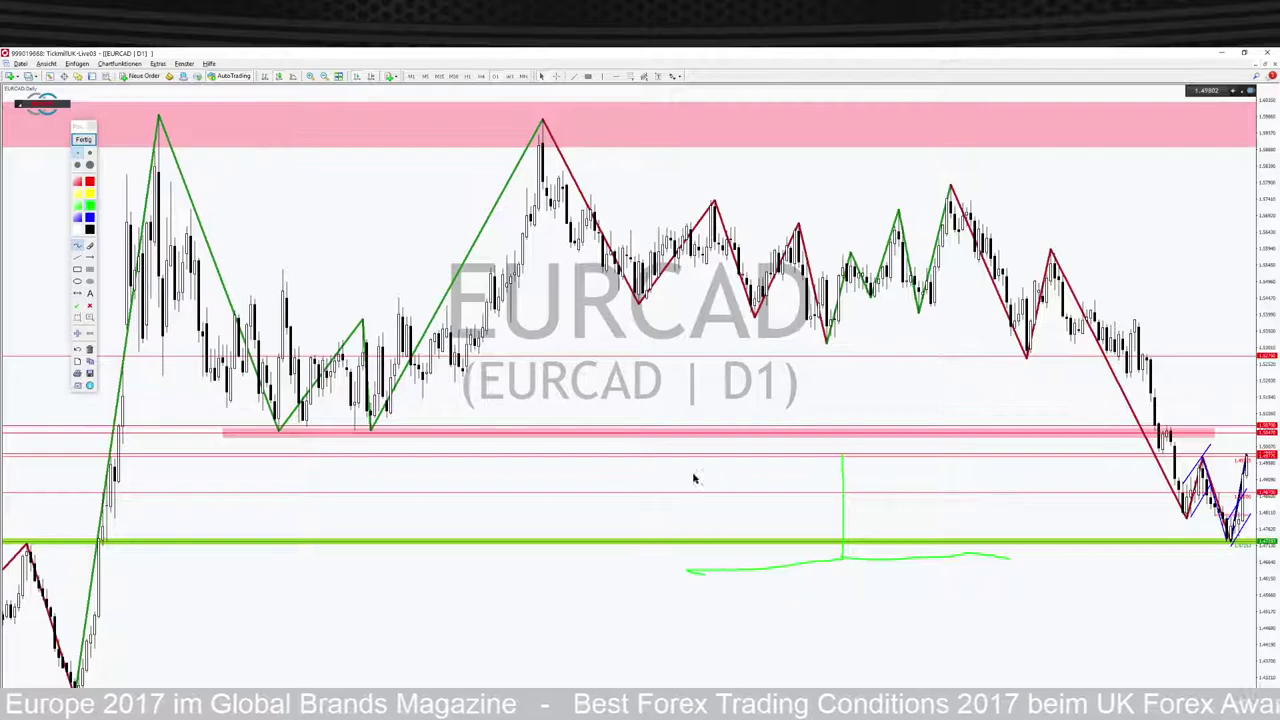
- Handwrite a green € symbol on one side of the vertical divider and C$ on the other
drag(697, 470, 726, 538)
drag(672, 494, 722, 490)
drag(680, 500, 736, 500)
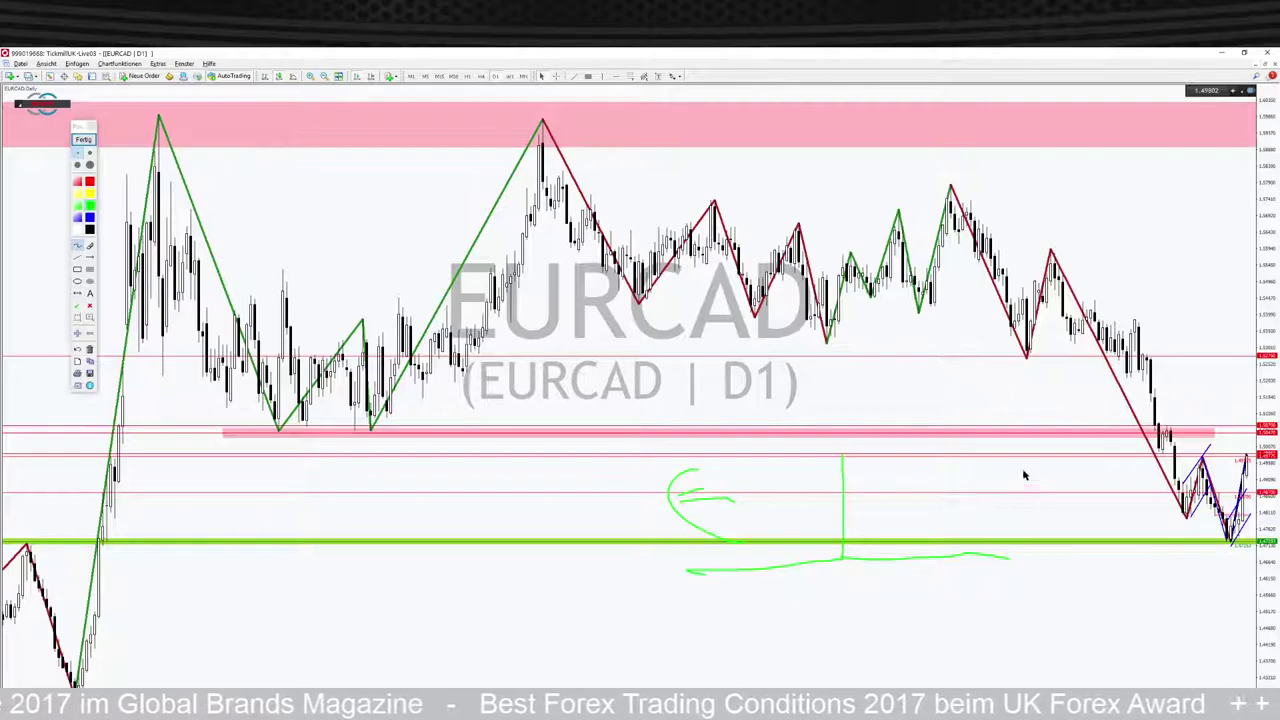
mouse_move(1023, 474)
mouse_down()
mouse_move(968, 528)
mouse_move(984, 538)
mouse_up()
drag(1016, 452, 995, 525)
mouse_move(985, 467)
mouse_down()
mouse_move(957, 471)
mouse_move(962, 522)
mouse_up()
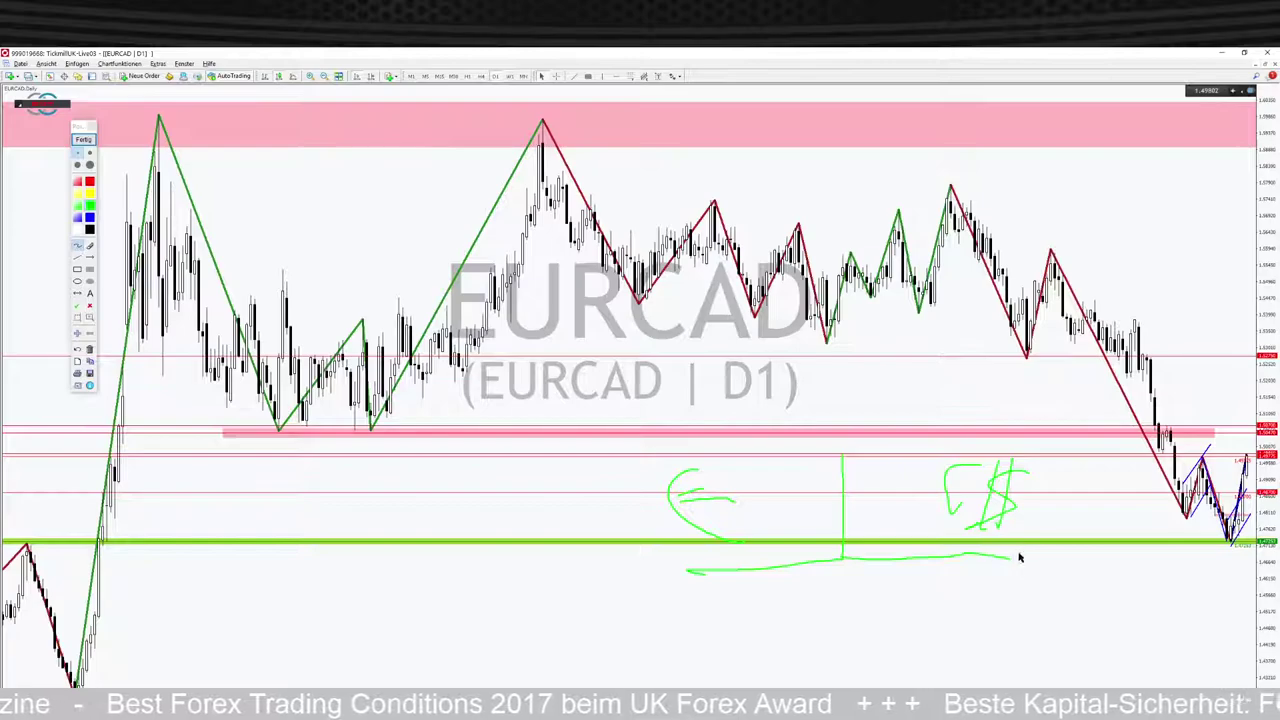
- Extend the baseline past the C$ symbol and sketch green rising arrows beside it and the latest price, plus a falling arrow beside the €
mouse_move(1021, 561)
mouse_down()
mouse_move(1063, 477)
mouse_move(1066, 497)
mouse_up()
mouse_move(1012, 563)
mouse_down()
mouse_move(1250, 562)
mouse_move(1256, 496)
mouse_move(1268, 516)
mouse_up()
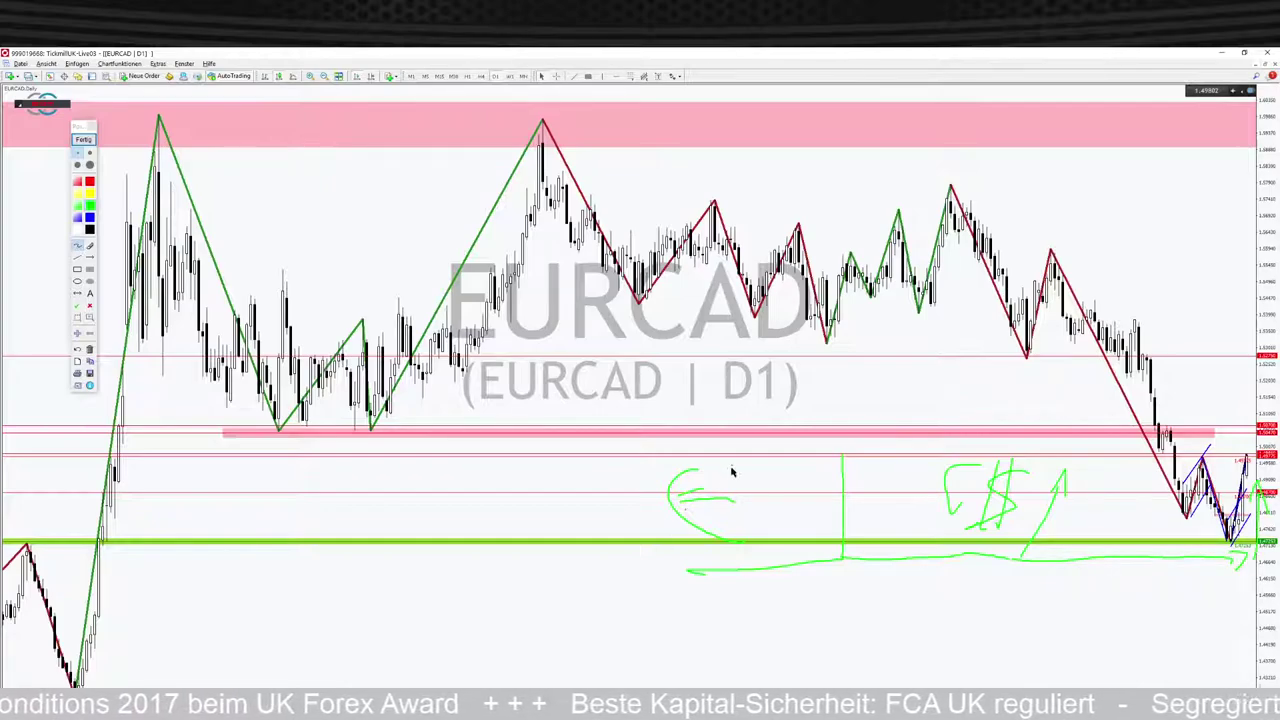
mouse_move(630, 383)
mouse_down()
mouse_move(663, 543)
mouse_move(684, 512)
mouse_up()
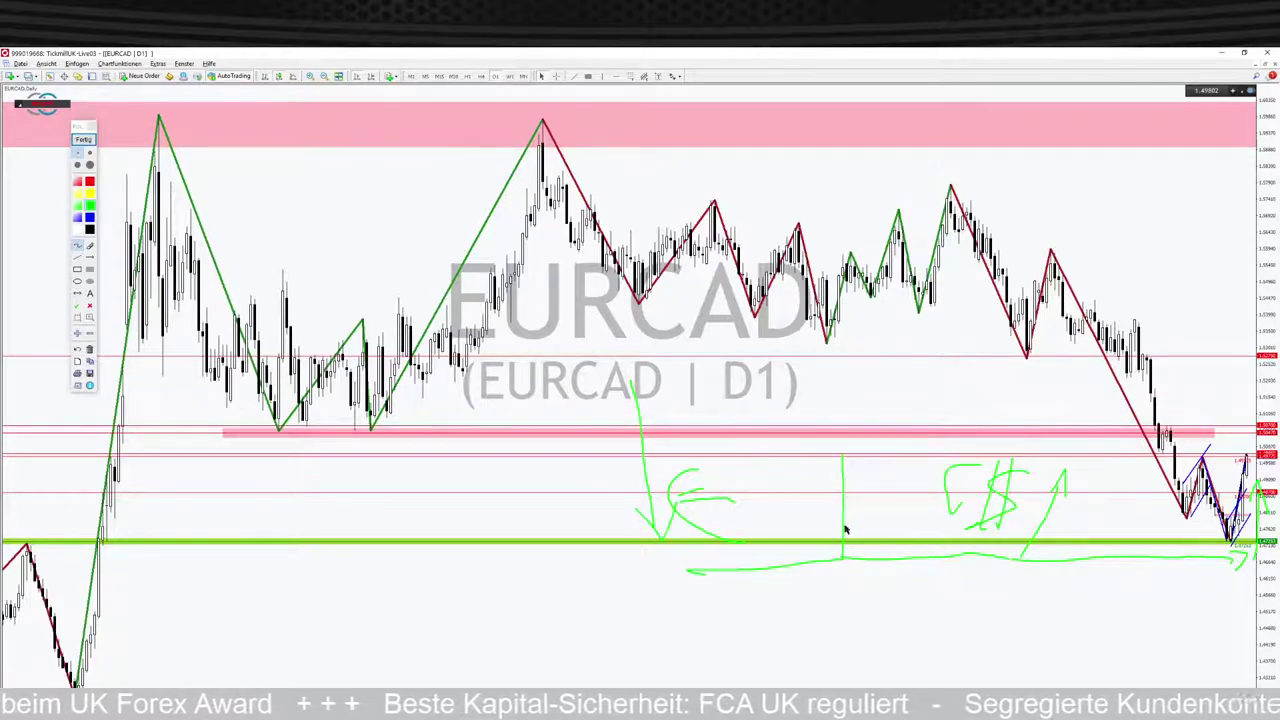
mouse_move(1268, 585)
mouse_down()
mouse_move(1265, 420)
mouse_move(1276, 450)
mouse_up()
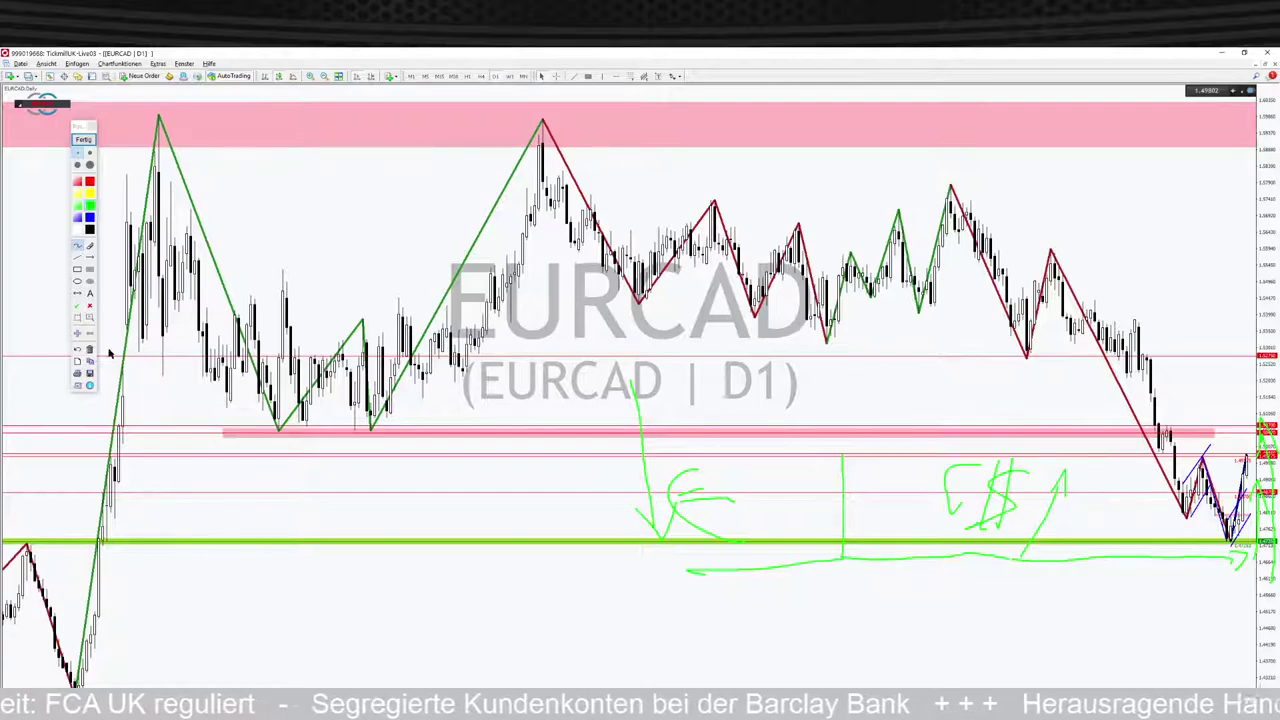
- Sketch blue arrows on the EURCAD D1 chart, rising beside the € and falling beside the C$ and latest price, then close the drawing overlay
click(89, 229)
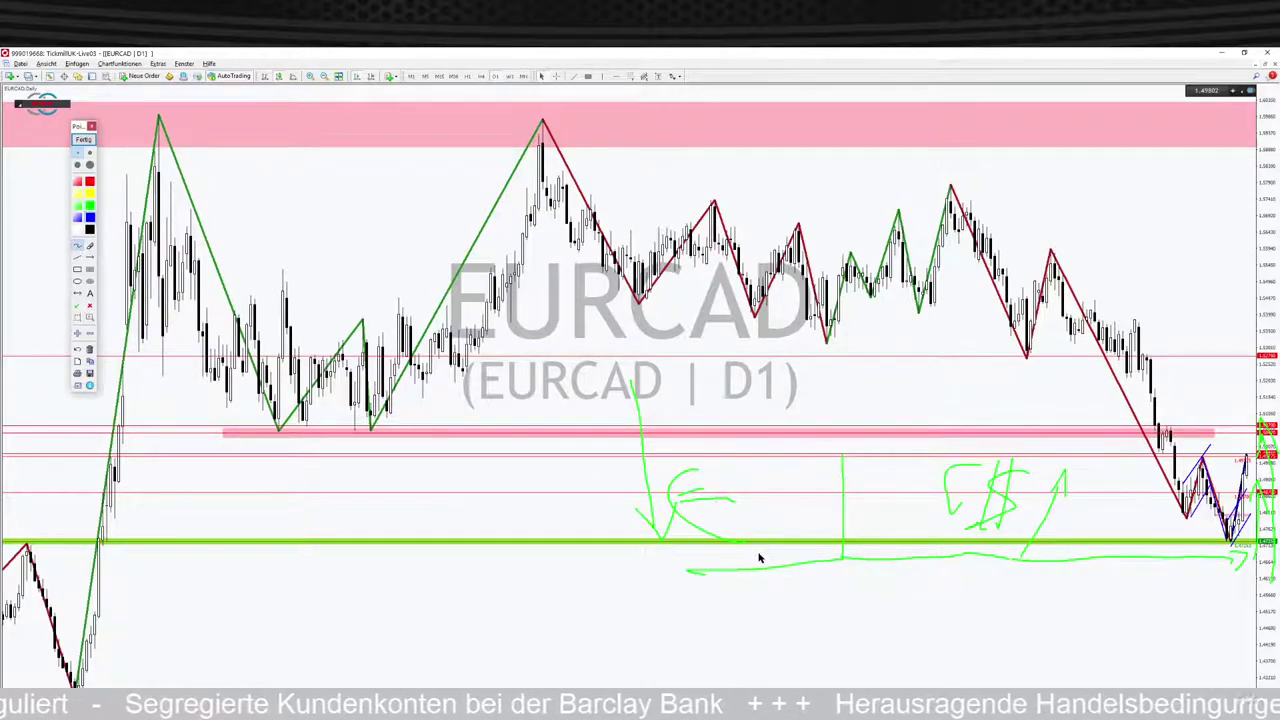
mouse_move(760, 561)
mouse_down()
mouse_move(760, 440)
mouse_move(773, 452)
mouse_up()
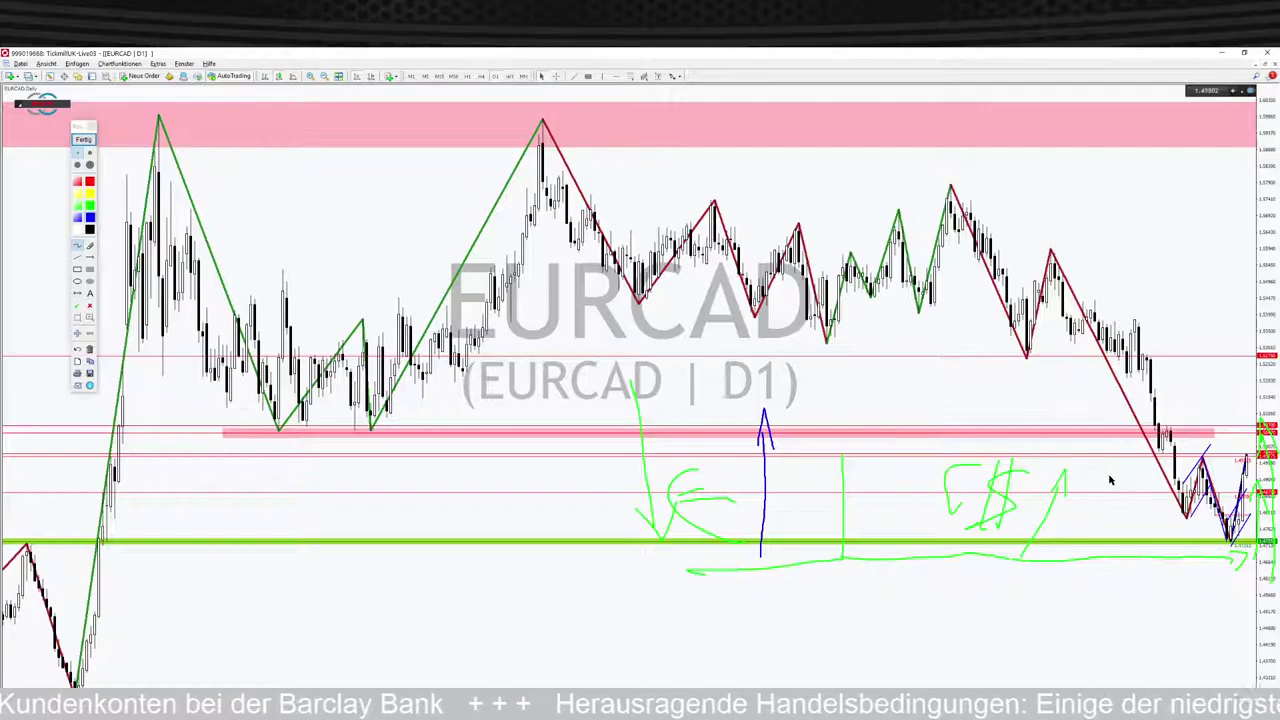
mouse_move(1110, 481)
mouse_down()
mouse_move(1116, 520)
mouse_move(1142, 480)
mouse_up()
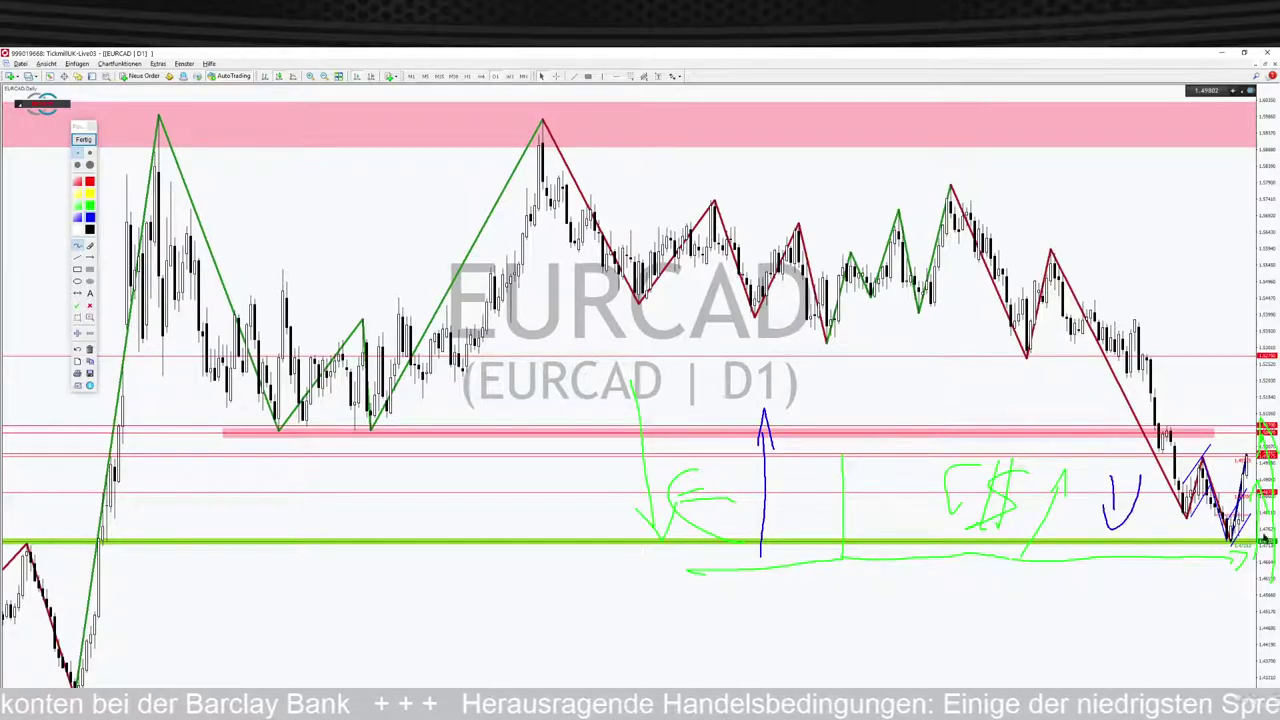
mouse_move(1256, 474)
mouse_down()
mouse_move(1236, 615)
mouse_move(1262, 582)
mouse_up()
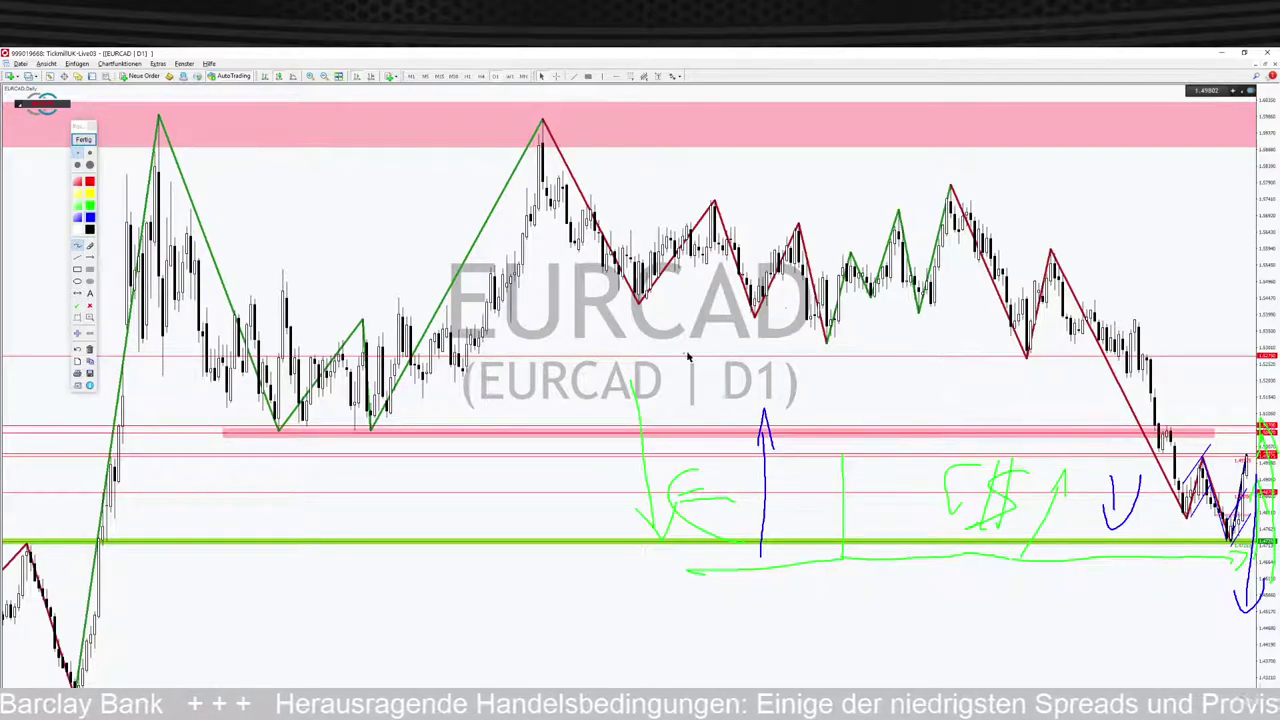
click(91, 129)
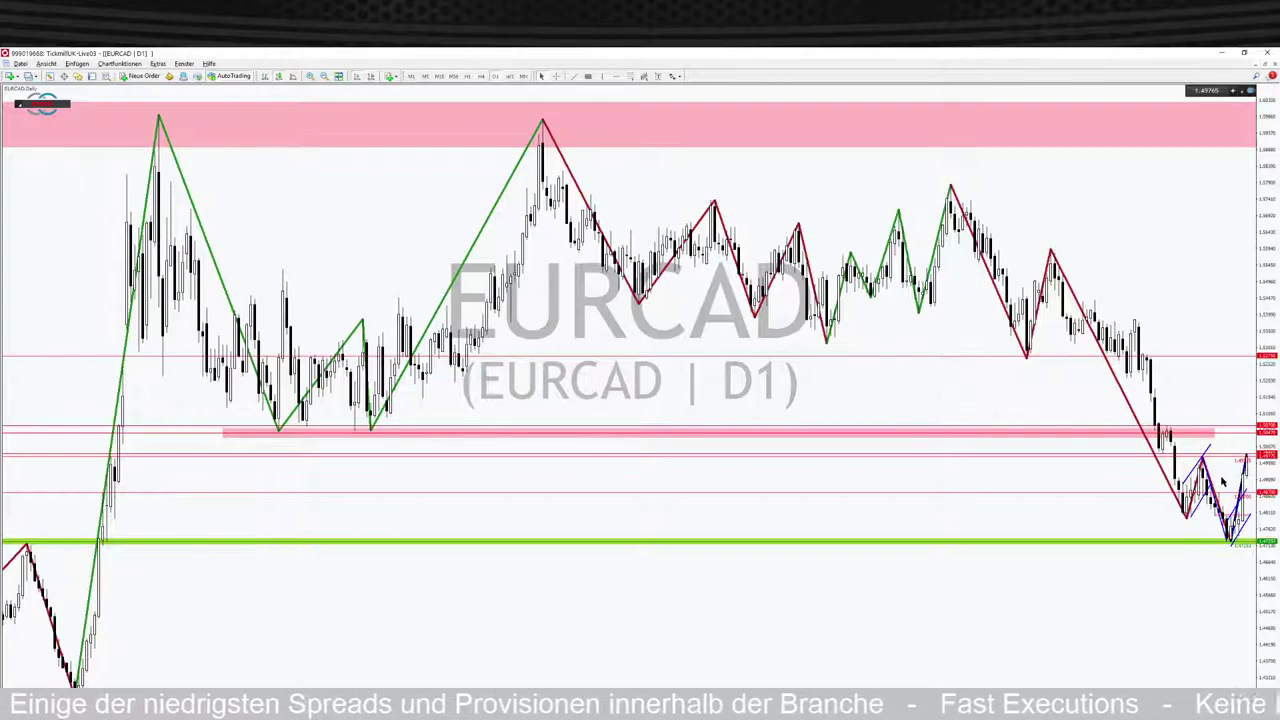
- View EURCAD on the W1 timeframe, check the daily CAD futures chart on Finviz, and return to MetaTrader
click(509, 77)
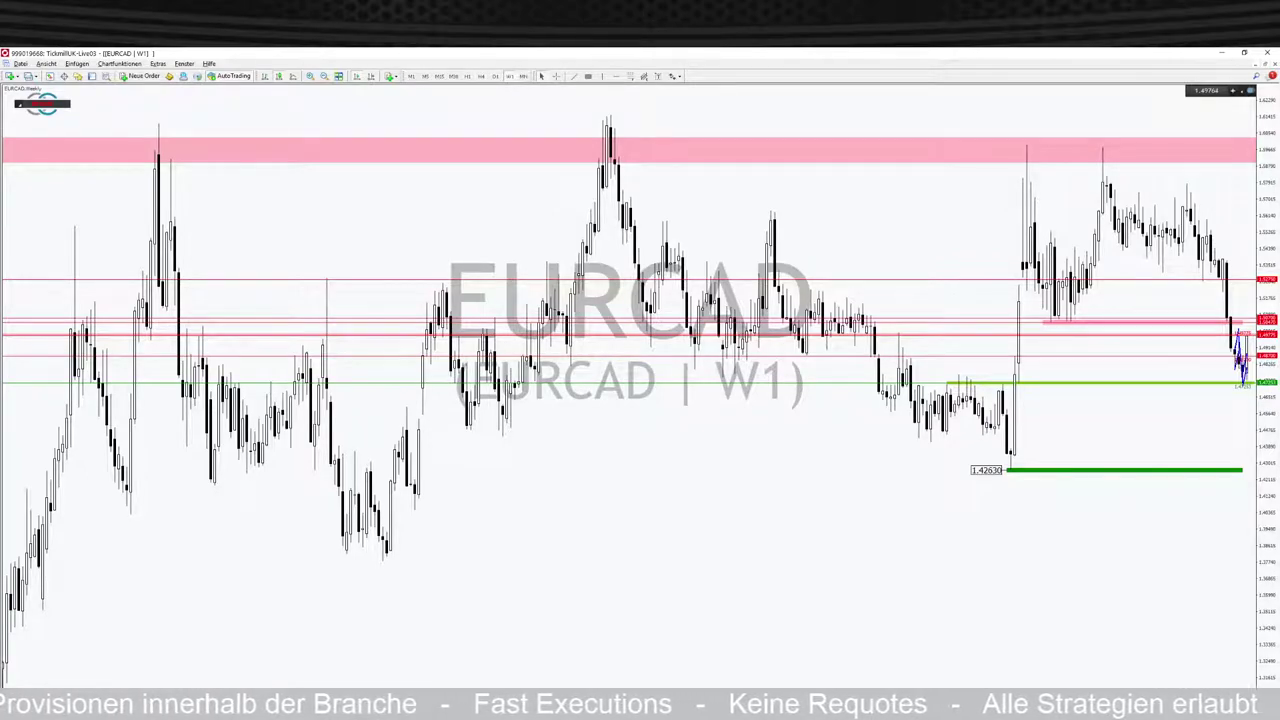
key(alt+Tab)
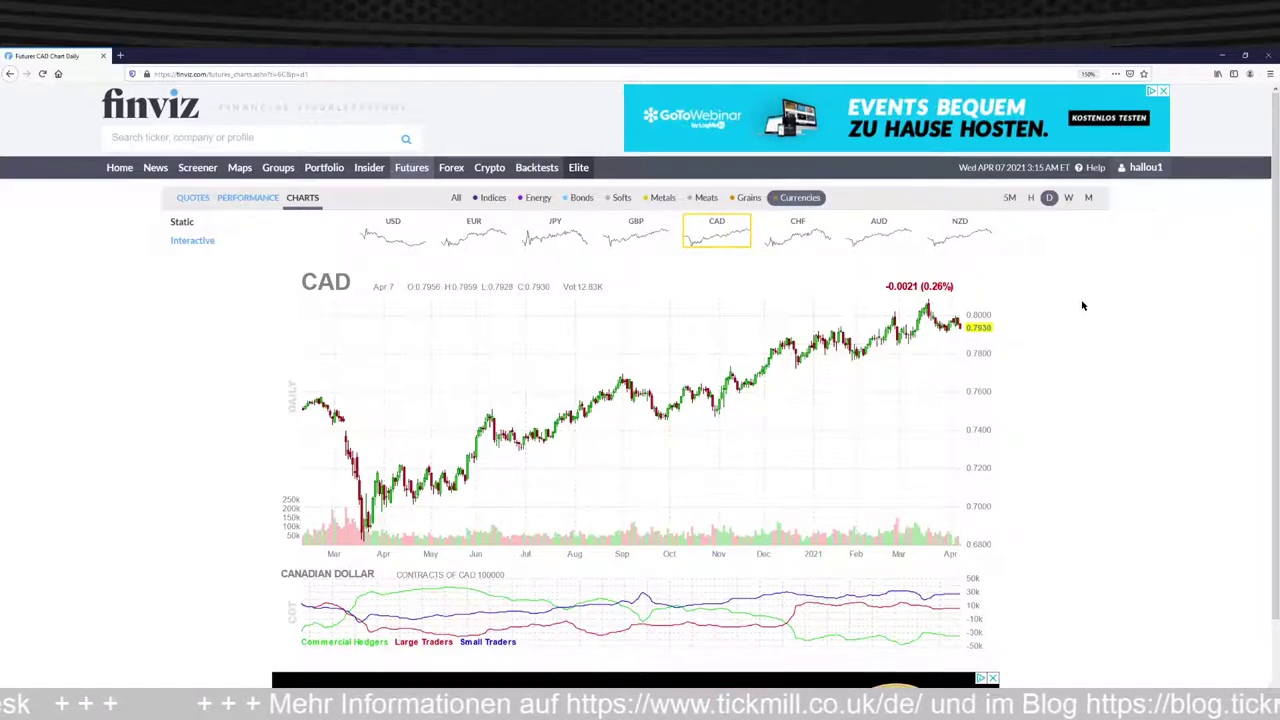
click(1221, 55)
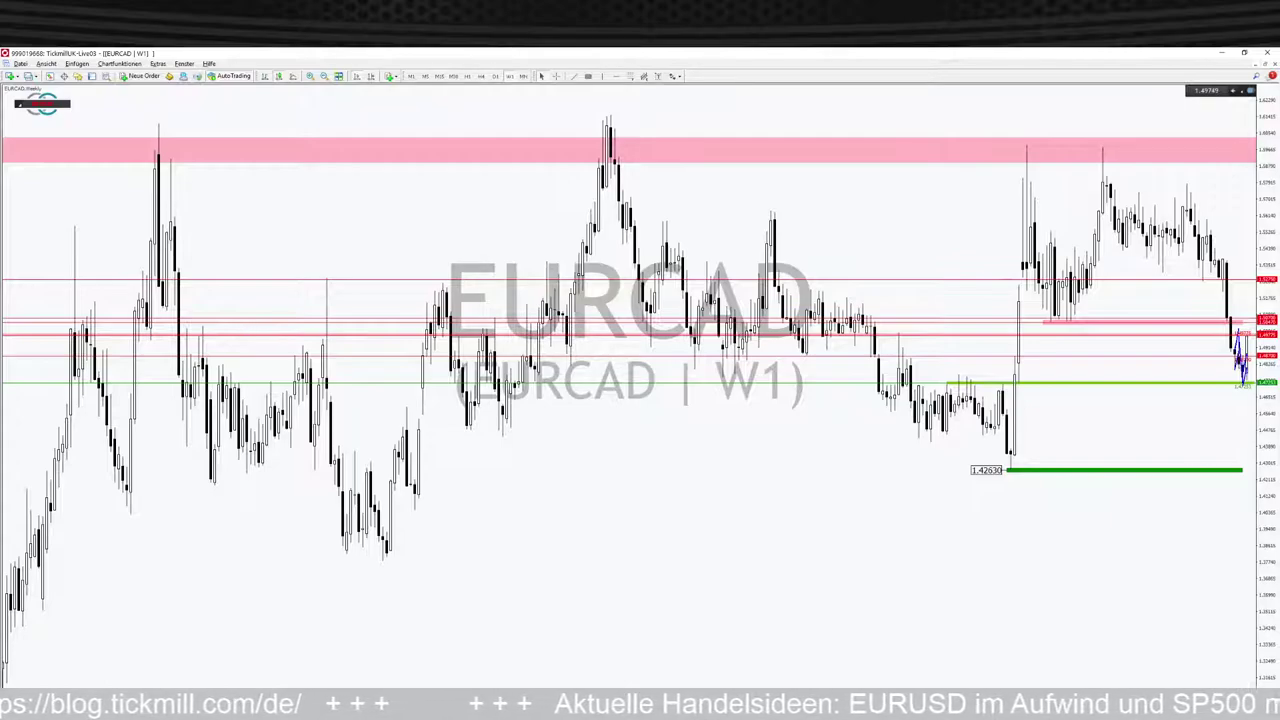
- Open the GBPJPY weekly chart from the chart overview and draw a blue rectangle from the earlier swing high to the current price
click(1263, 64)
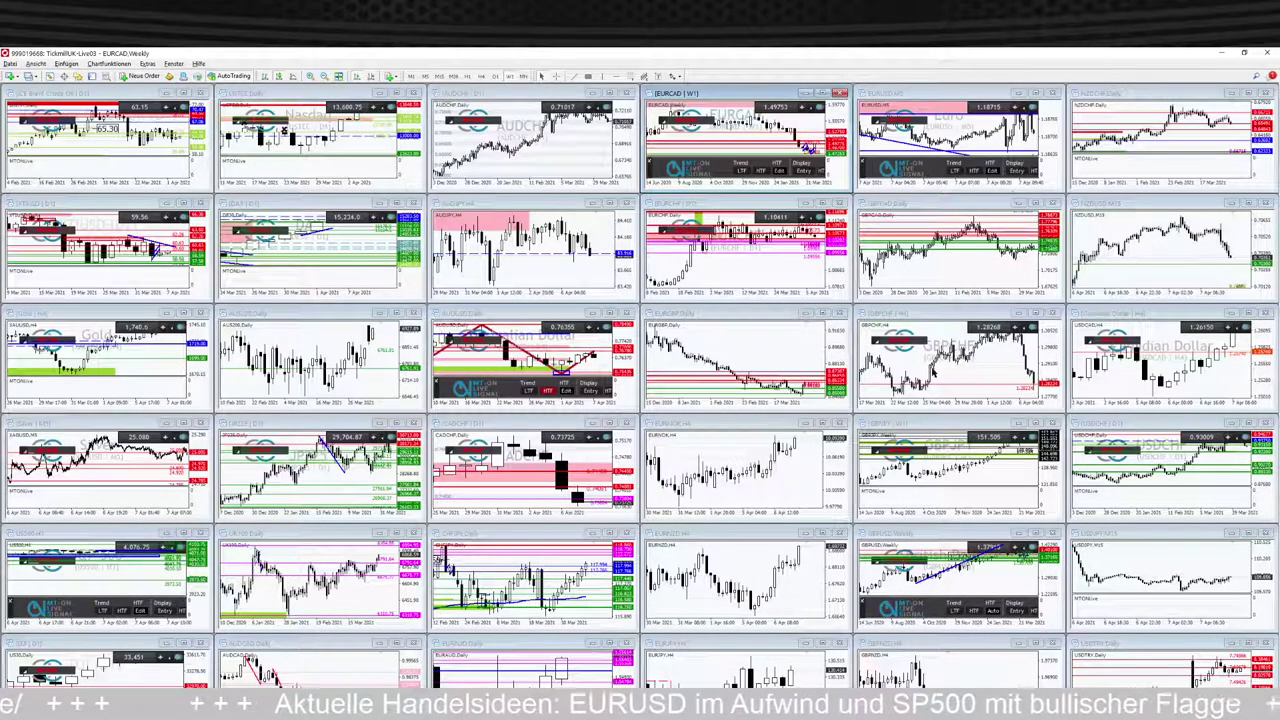
click(1035, 424)
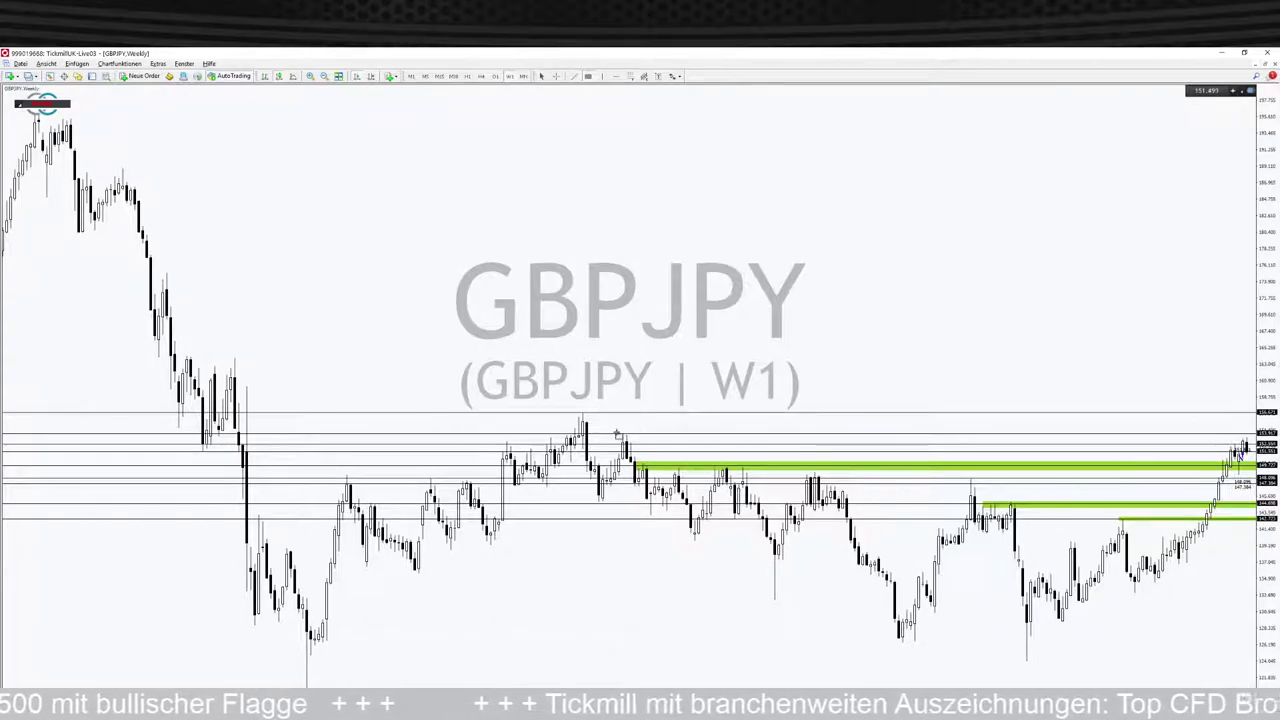
mouse_move(617, 430)
mouse_down()
mouse_move(688, 449)
mouse_move(1257, 455)
mouse_up()
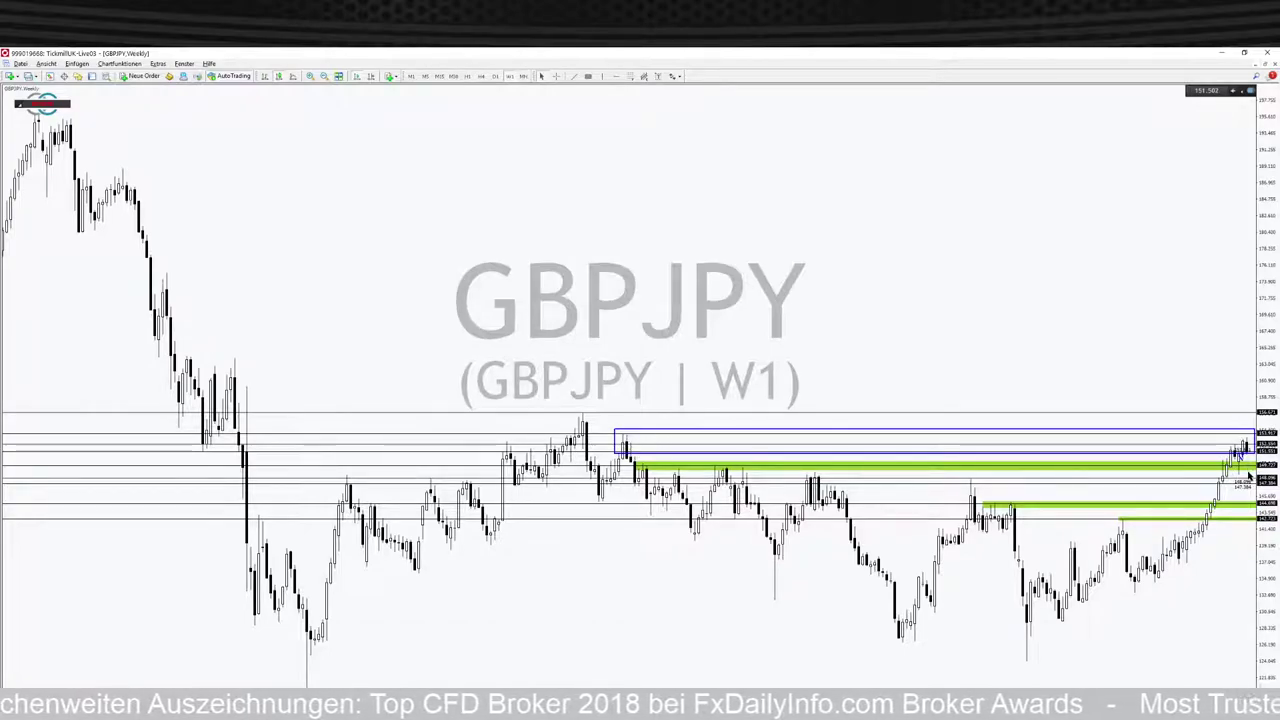
- Switch GBPJPY to D1 and move the horizontal line just below the latest swing low up to that low, at about 148.51
click(496, 77)
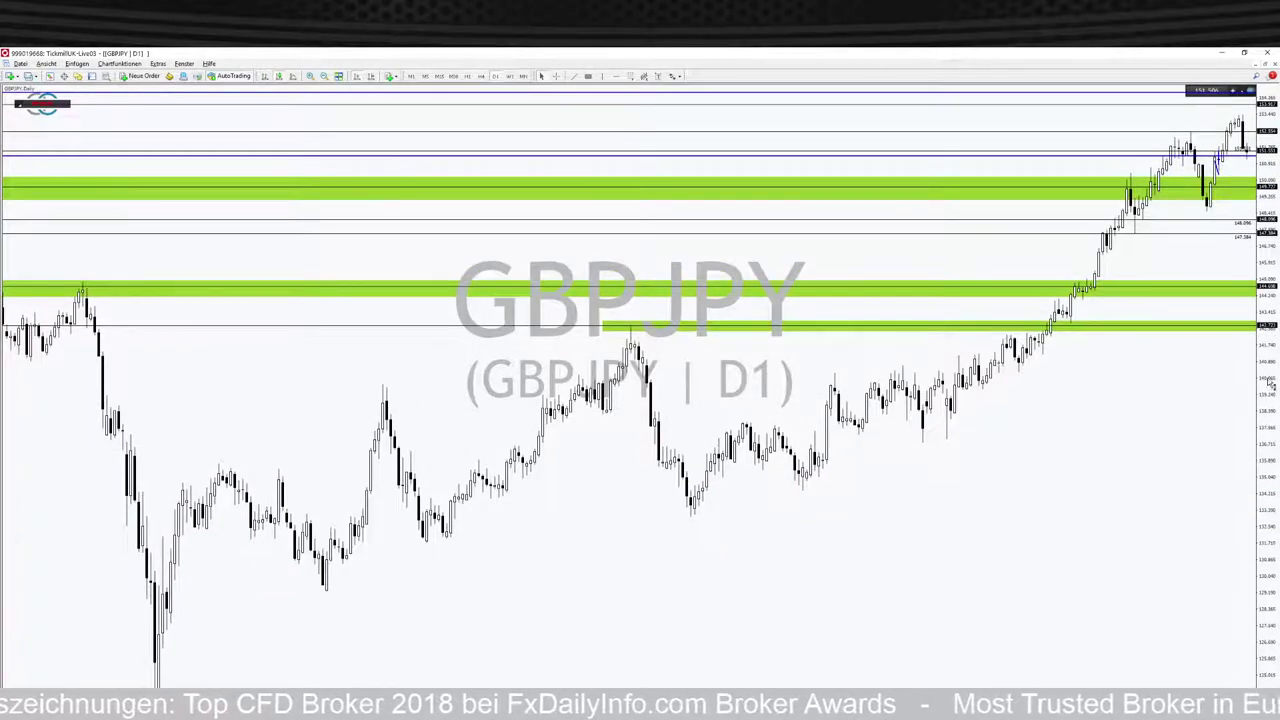
drag(1272, 385, 1270, 470)
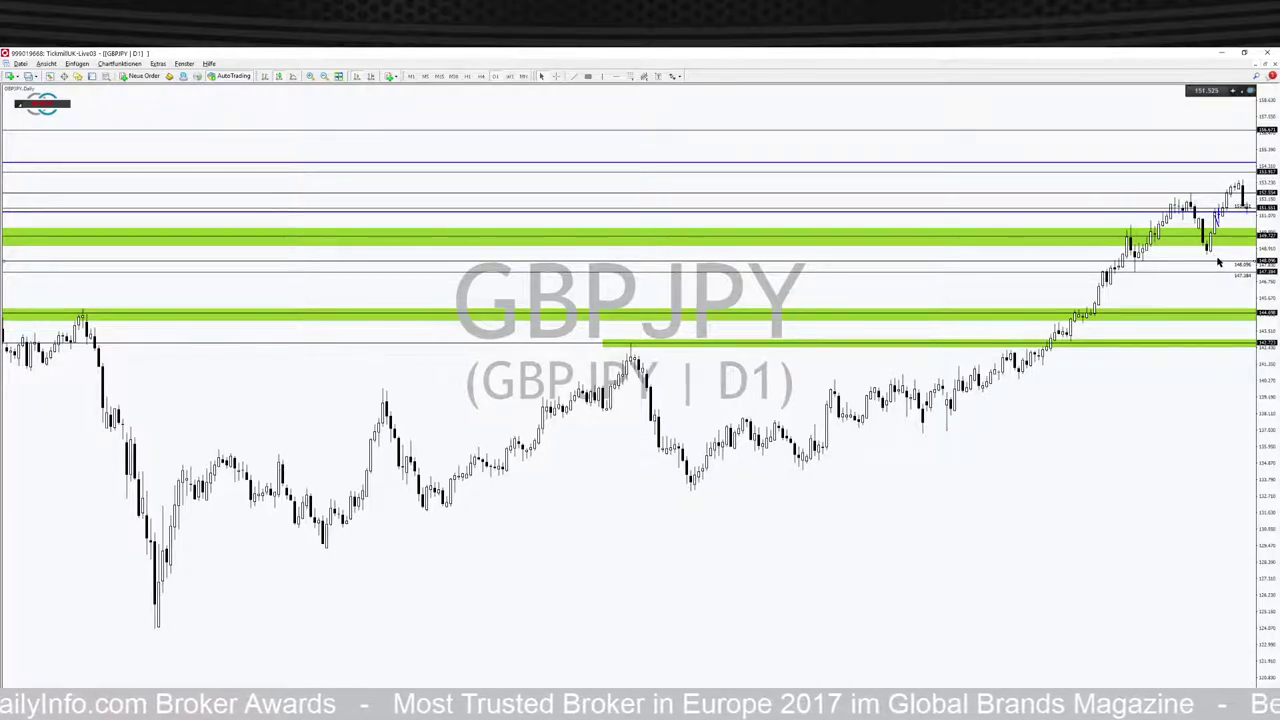
drag(1218, 262, 1222, 255)
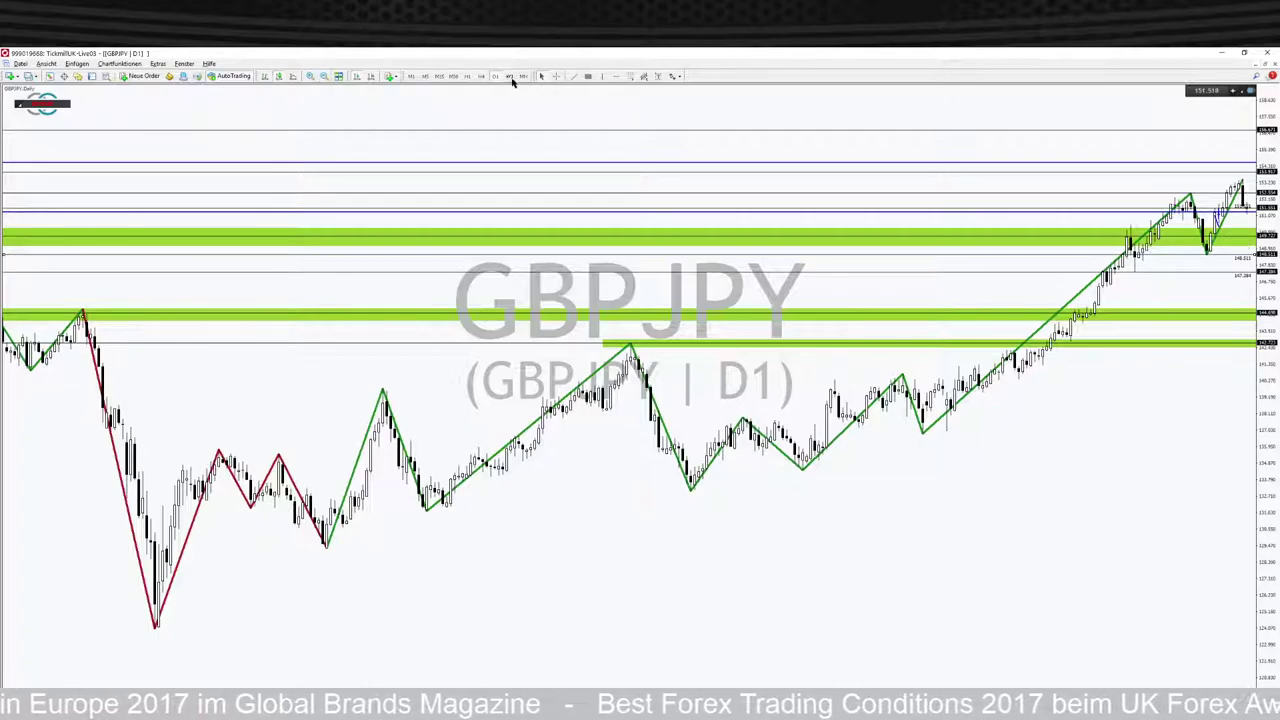
- Switch GBPJPY to H4 and restyle the horizontal line at the 148.511 swing low as a thicker green line
click(481, 76)
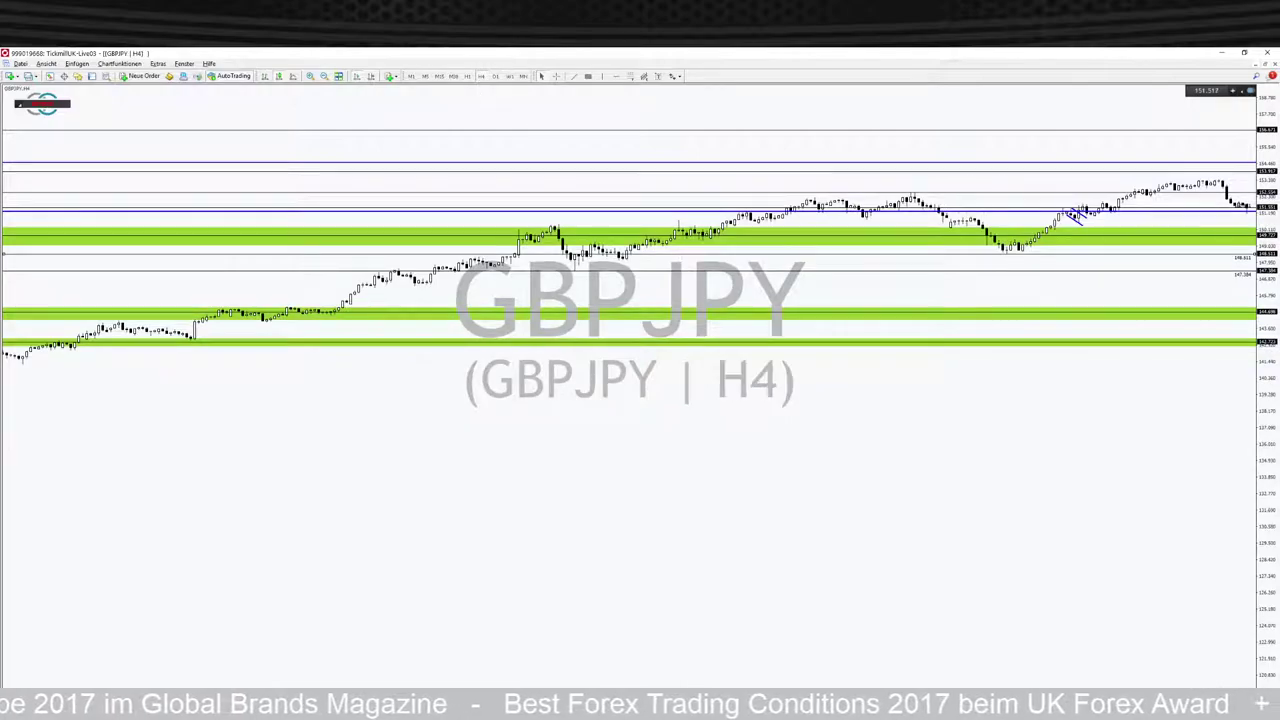
drag(1267, 587, 1267, 670)
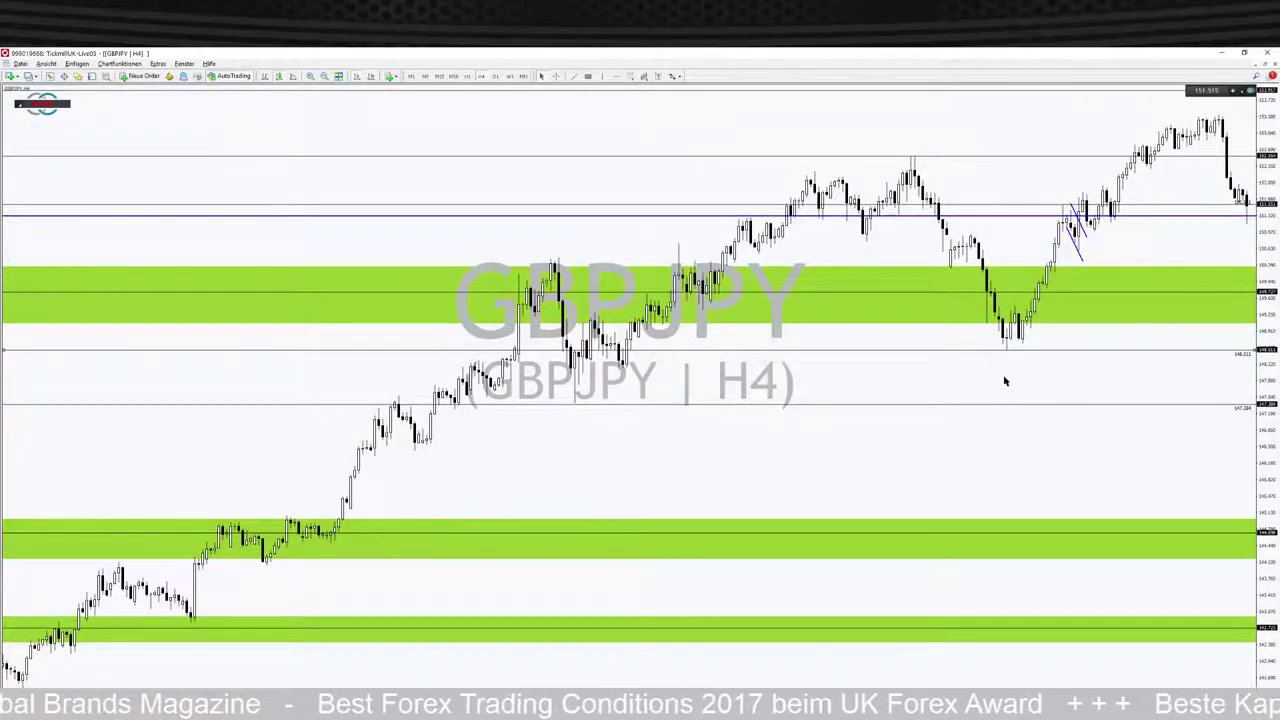
right_click(1083, 352)
click(1094, 360)
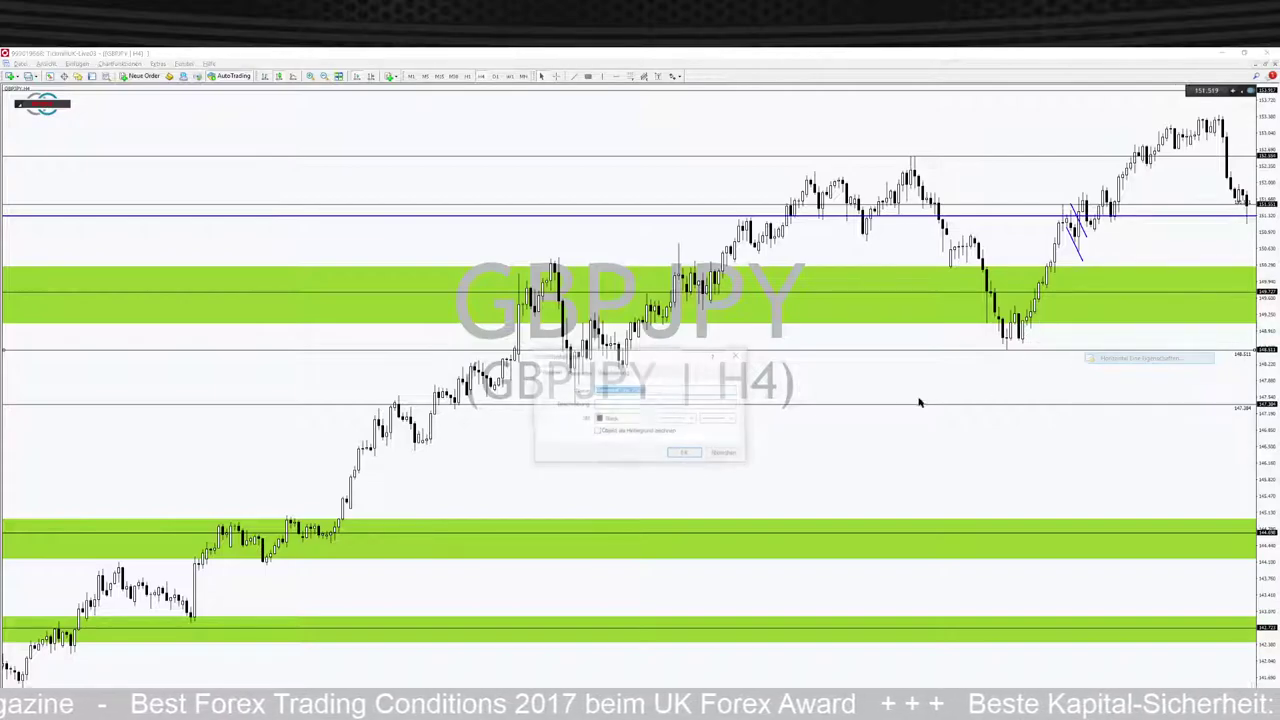
click(634, 416)
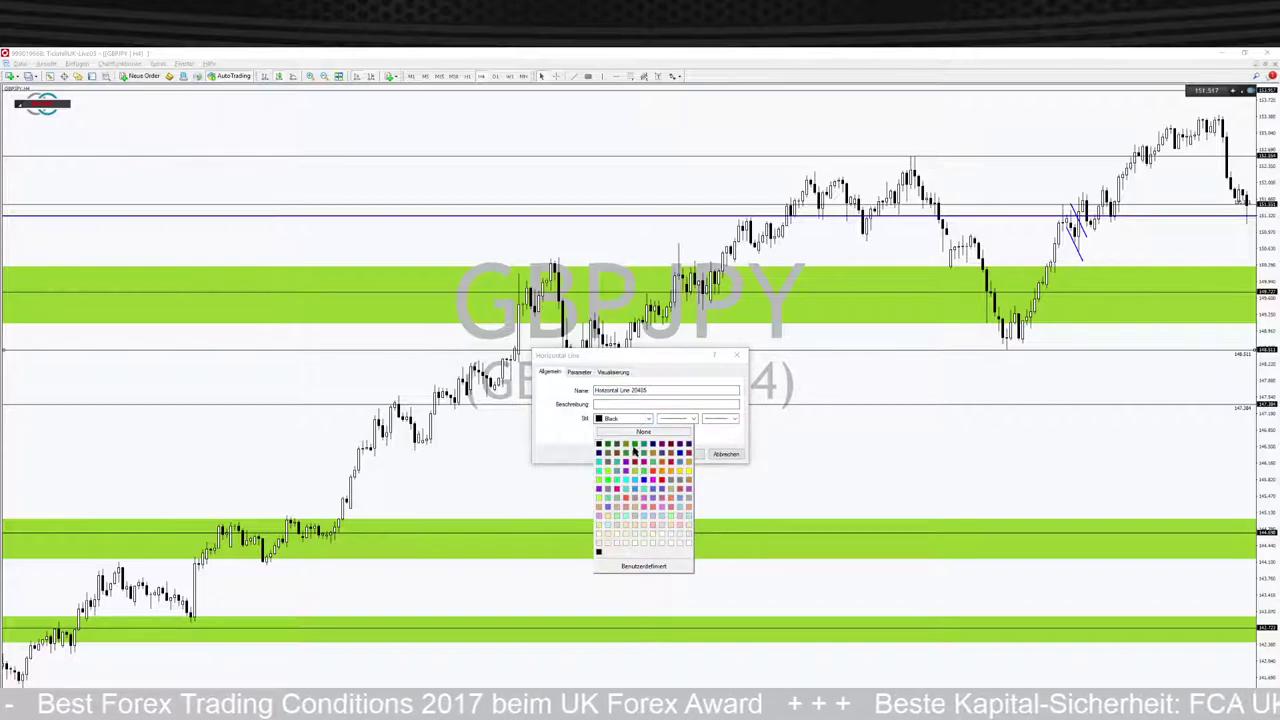
click(637, 452)
click(712, 419)
click(714, 440)
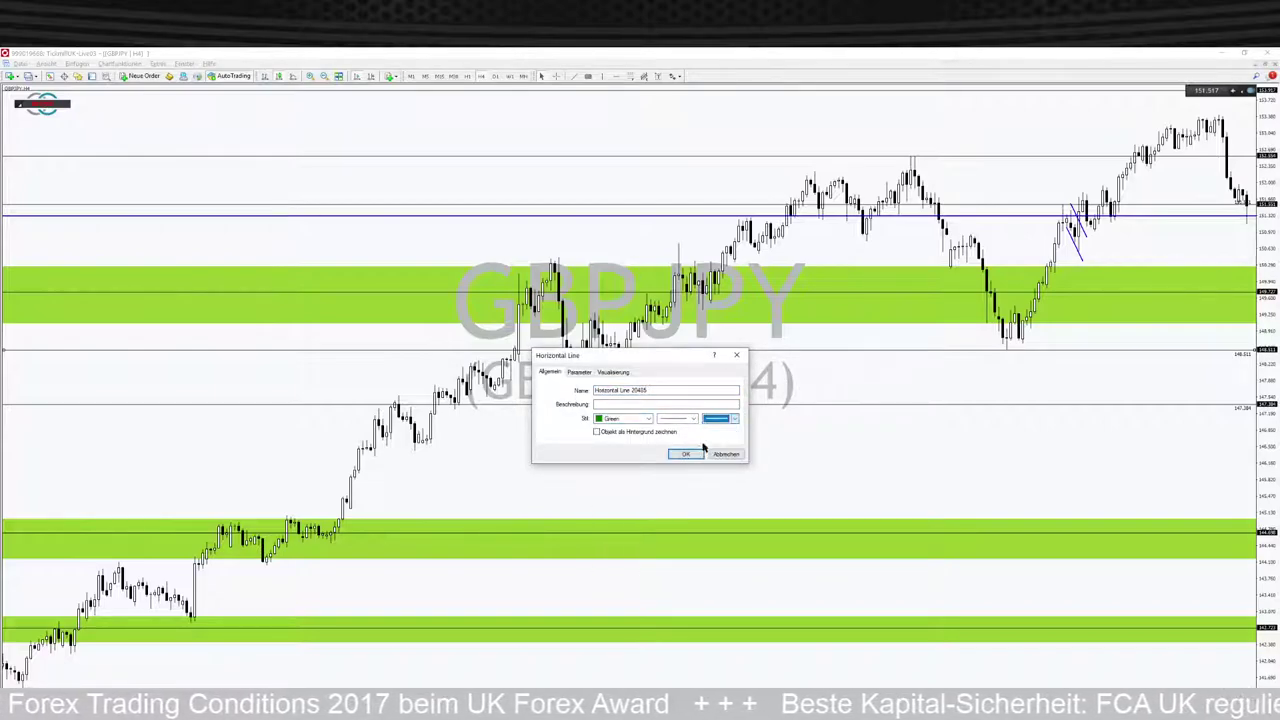
click(690, 454)
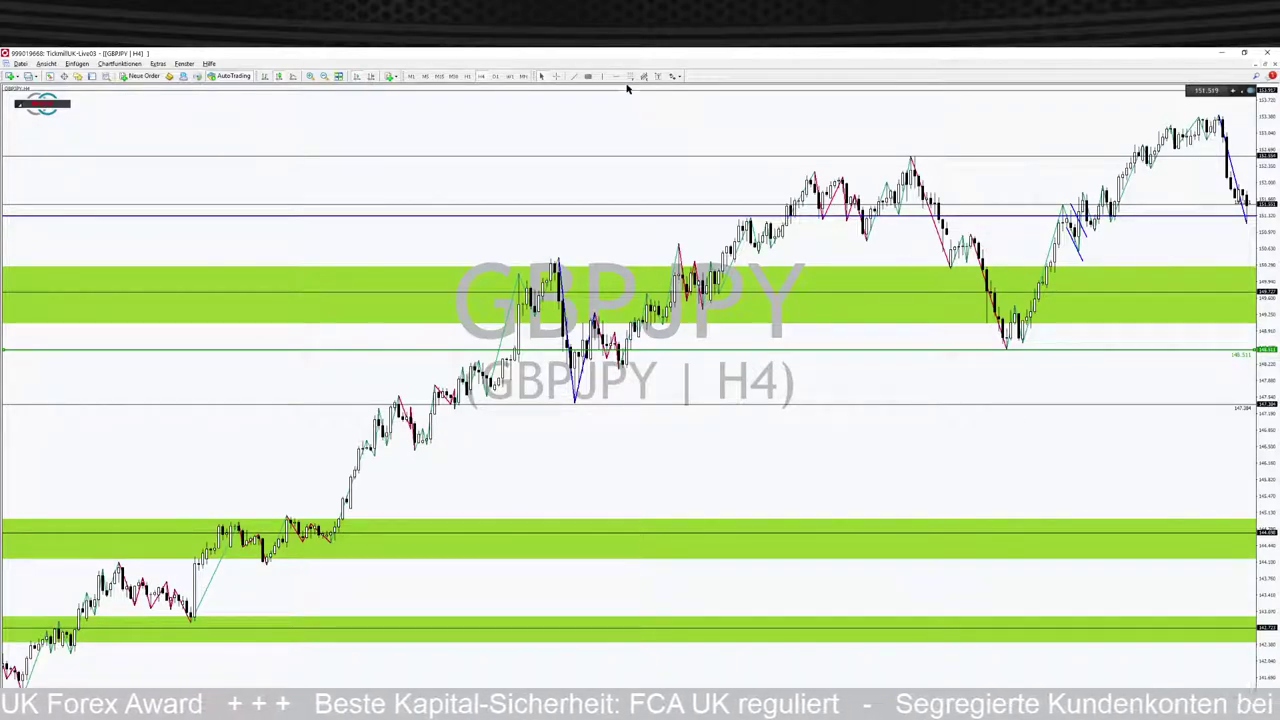
- Add green horizontal support lines on the GBPJPY H4 chart at the recent lows, at about 151.18, 150.99 and 150.55
click(614, 77)
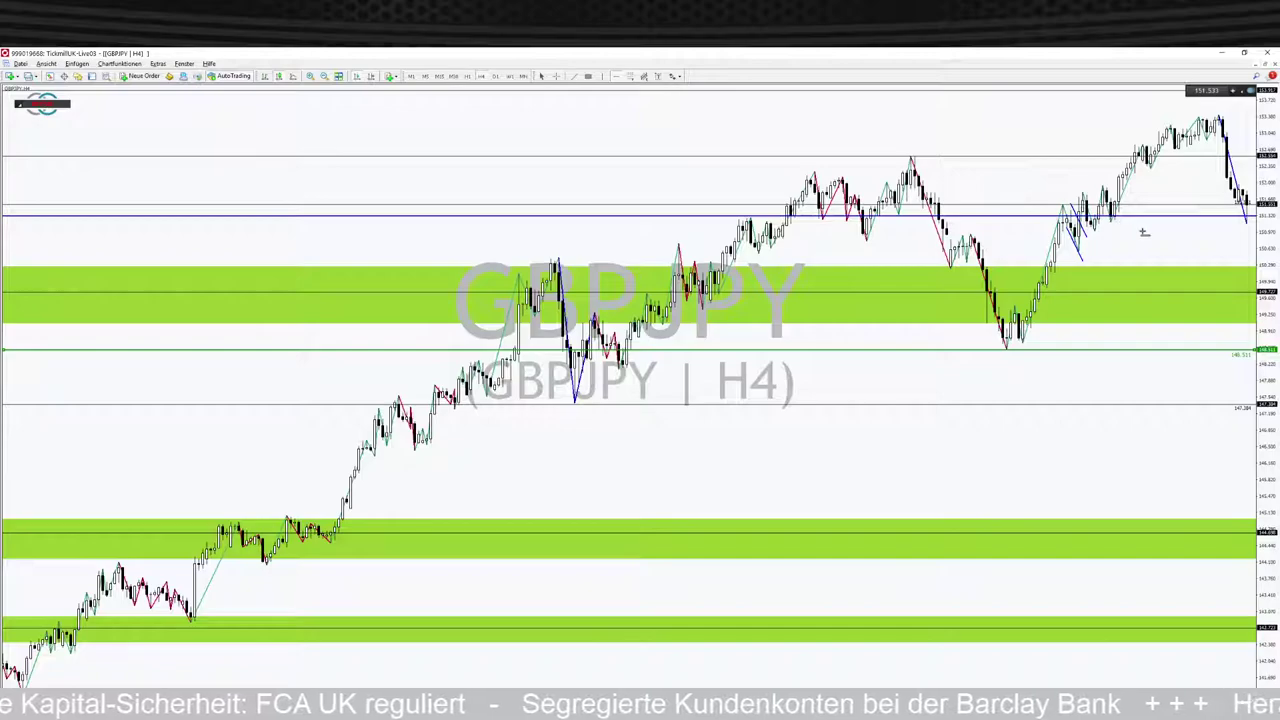
drag(1150, 248, 1136, 222)
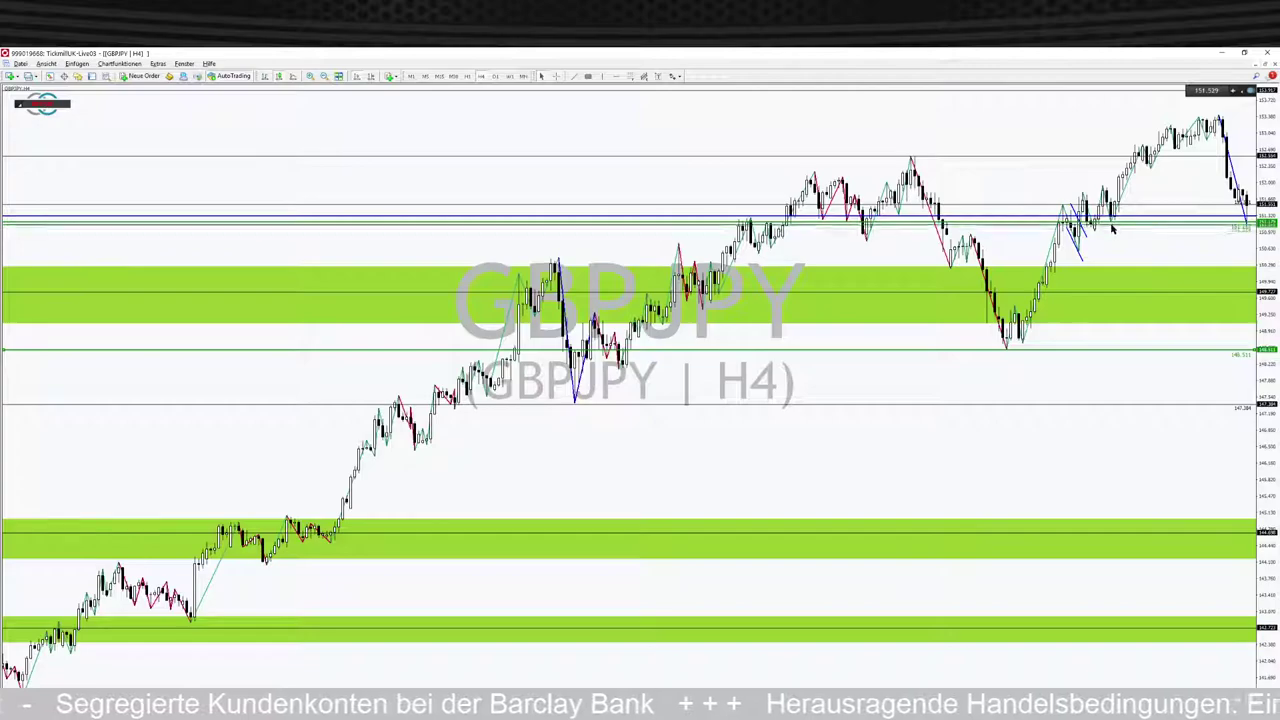
drag(1113, 226, 1106, 232)
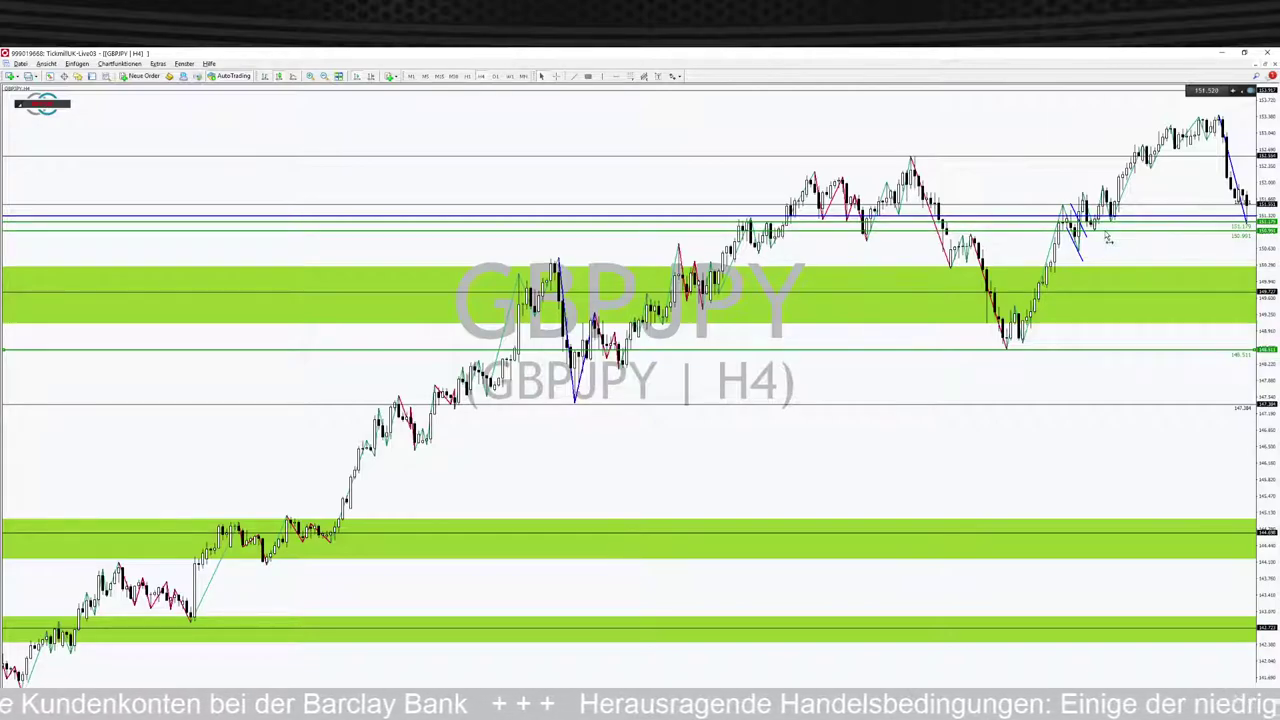
drag(1105, 237, 1094, 258)
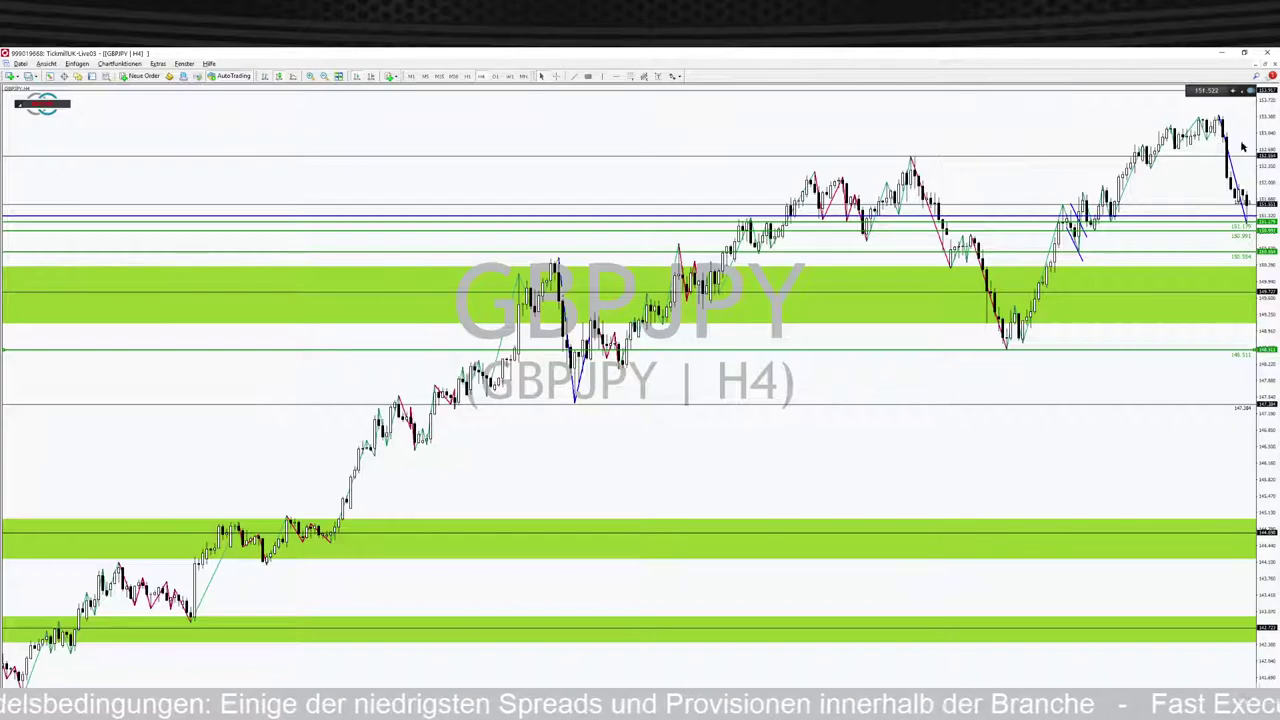
- Return GBPJPY to the D1 timeframe and enlarge the candles to examine the latest swings against the support levels
click(495, 76)
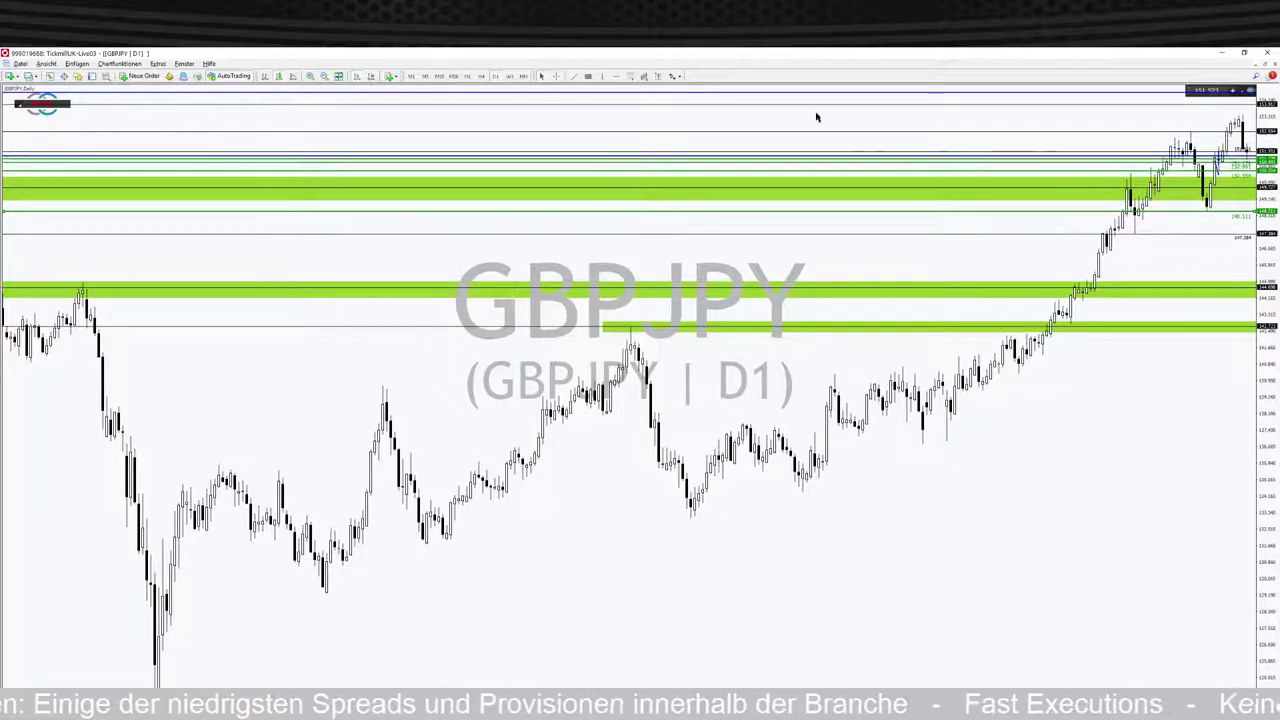
click(312, 77)
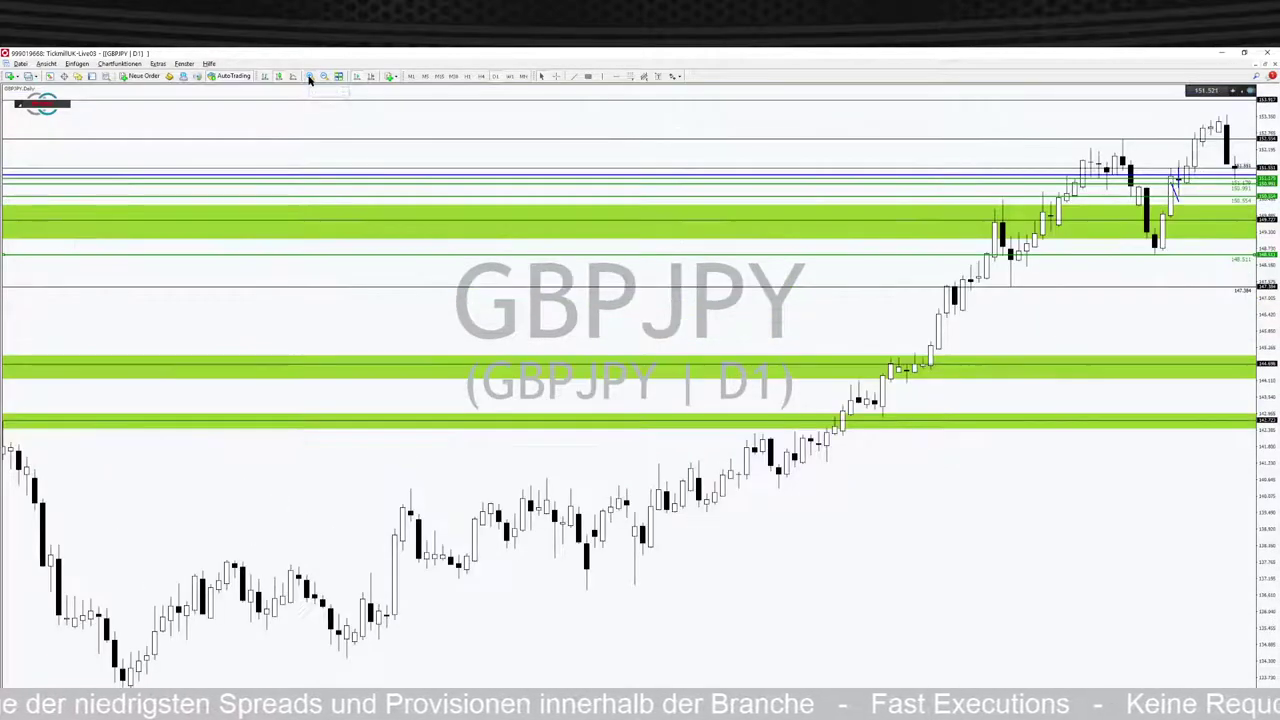
click(312, 77)
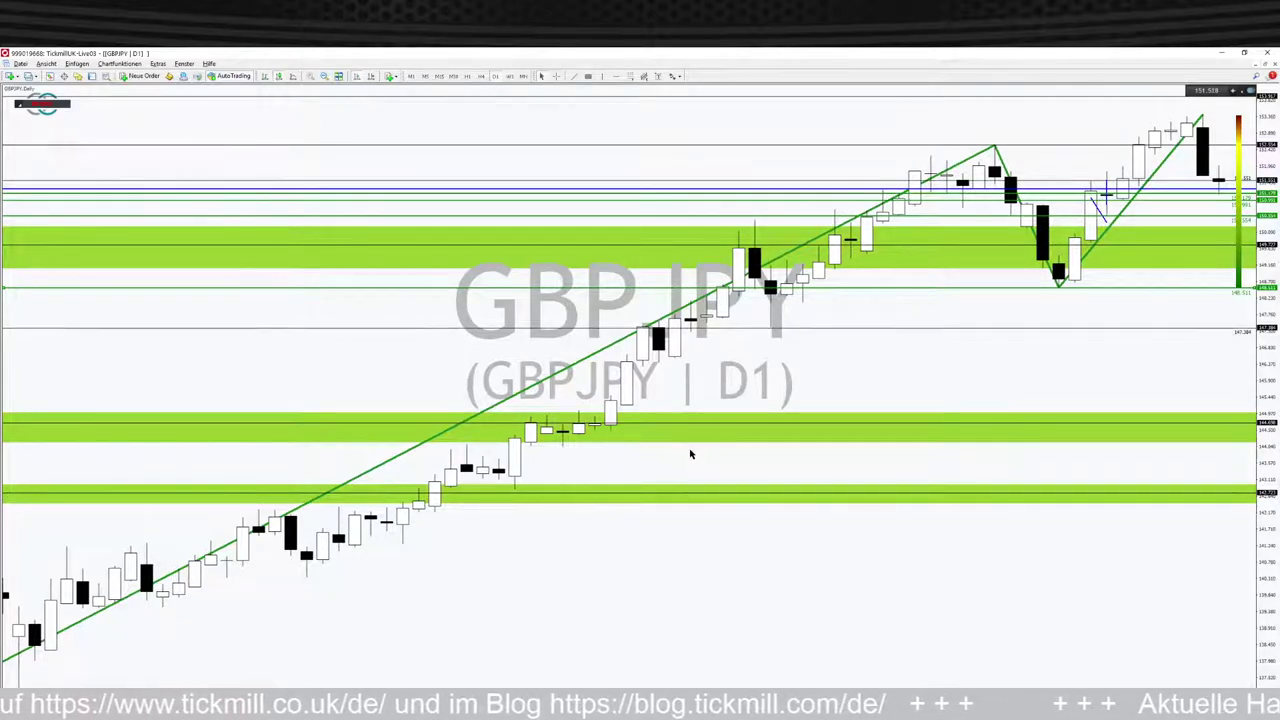
- Open a new USDMXN chart from the market watch symbol list and hide the list
key(ctrl+m)
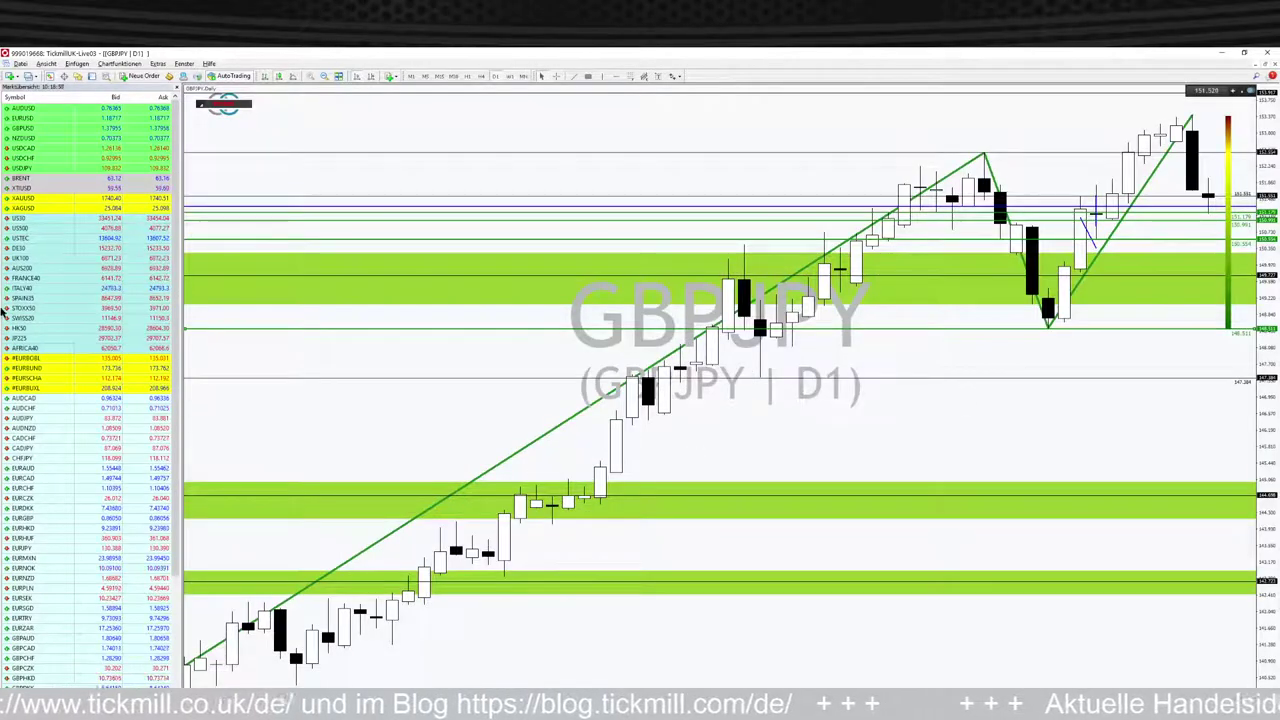
scroll(54, 449, down, 7)
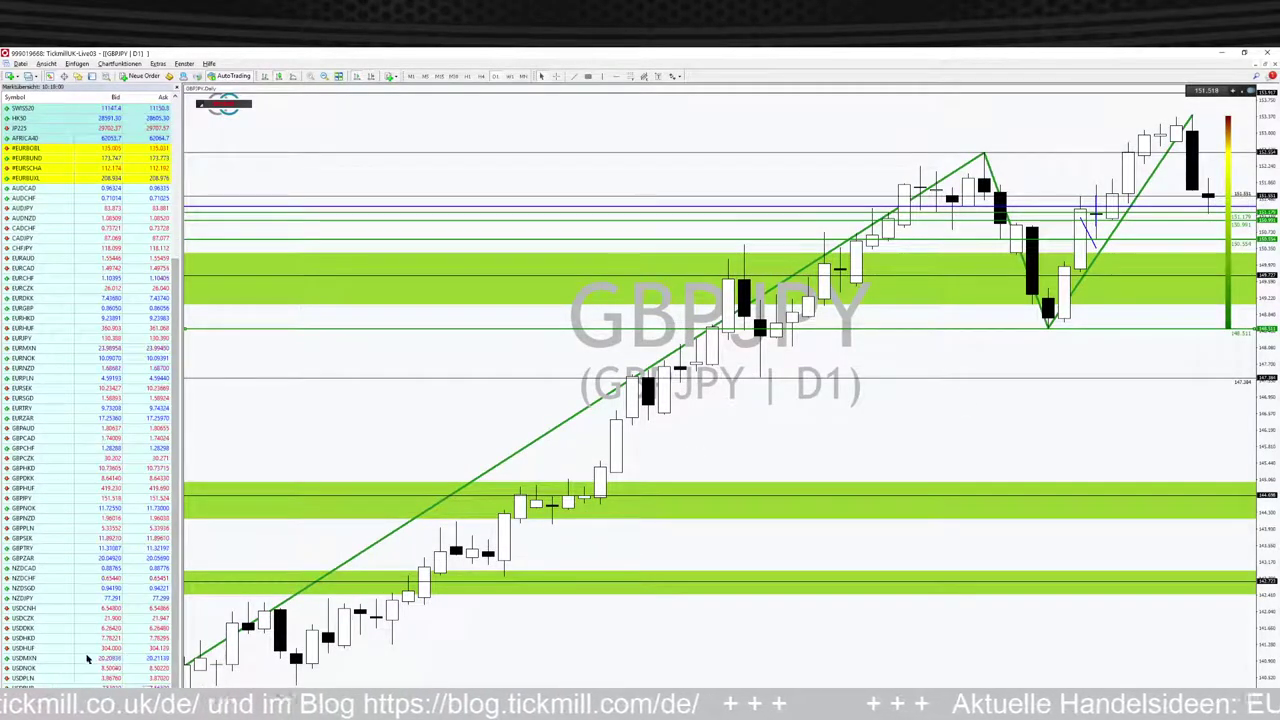
right_click(37, 657)
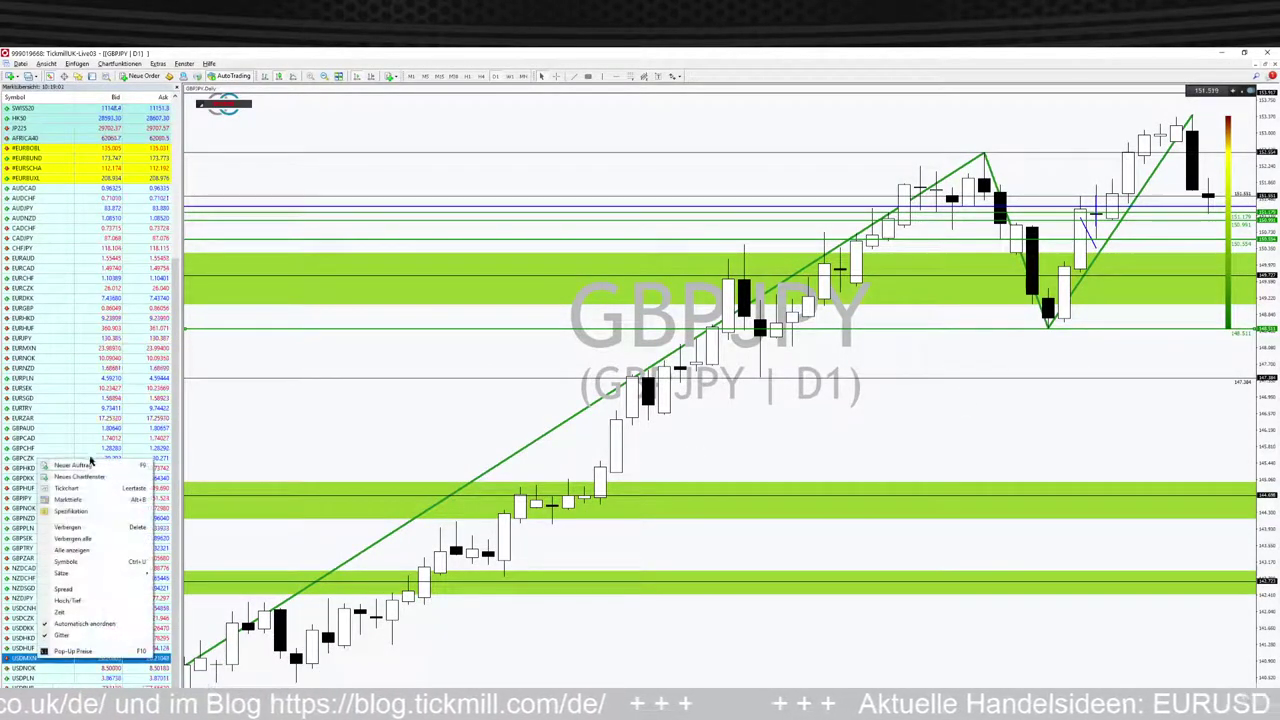
click(97, 478)
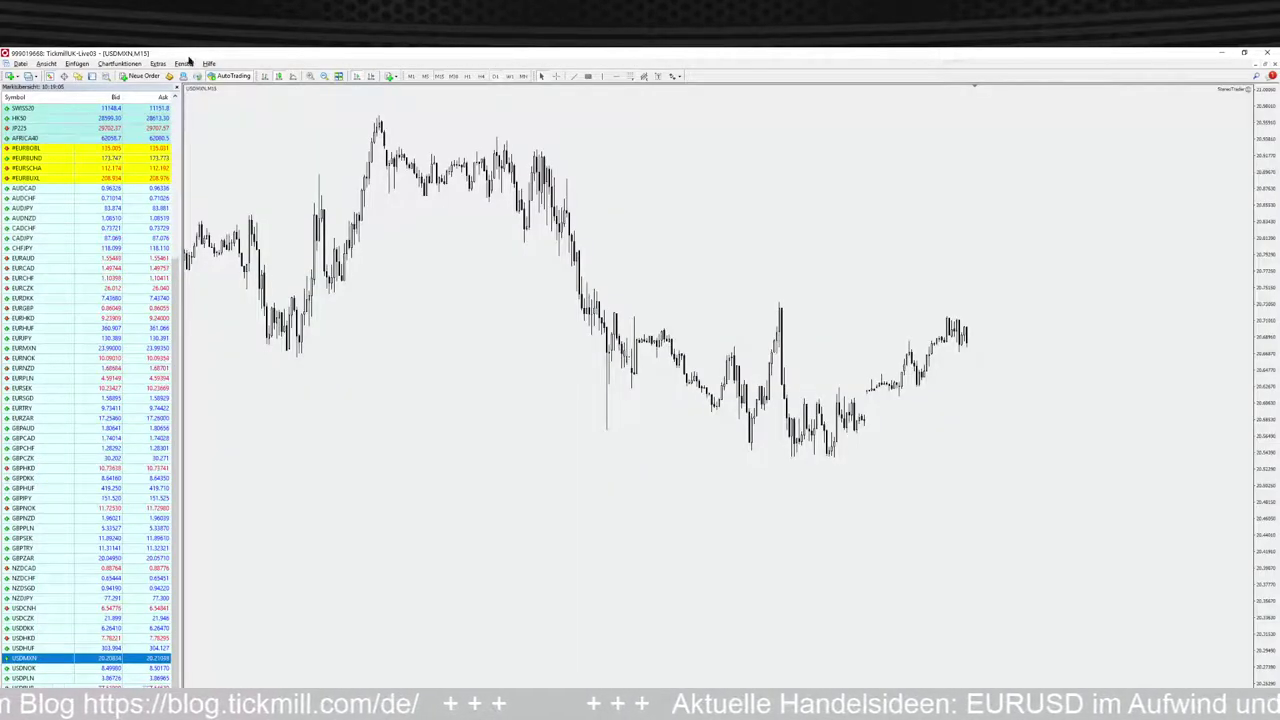
key(plus)
click(177, 89)
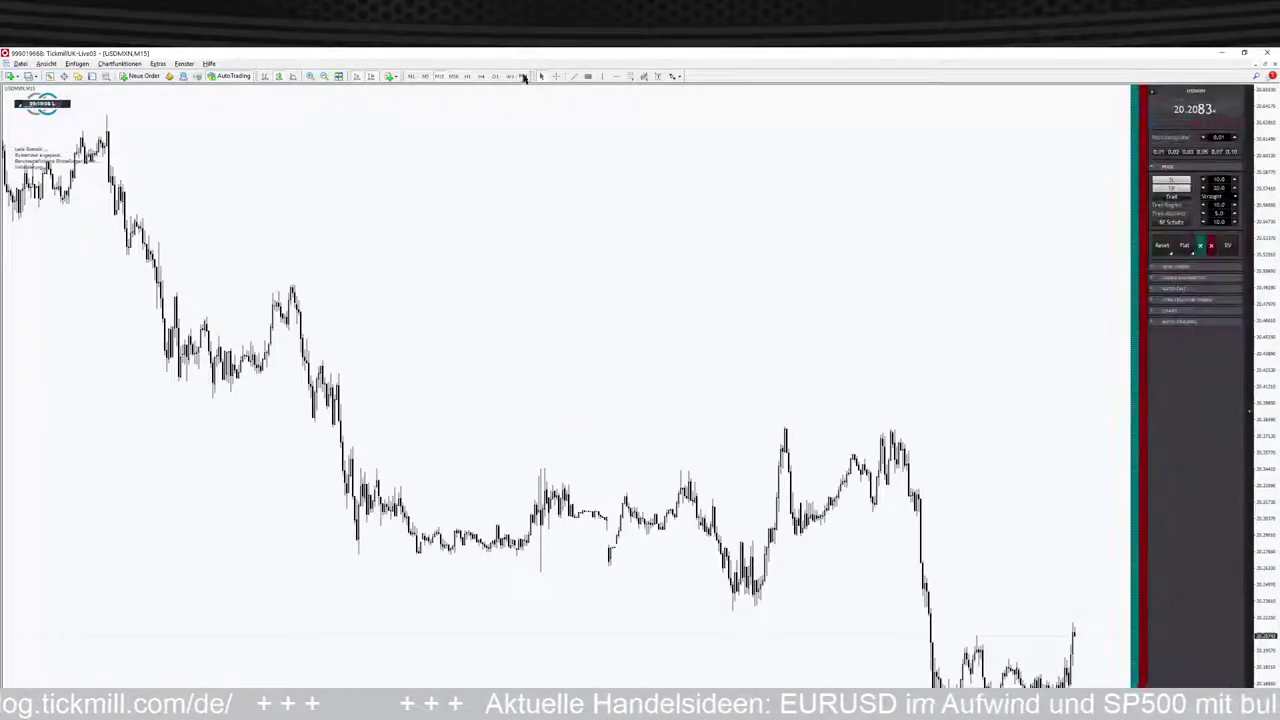
- Set the trading overlay on the USDMXN chart to passive mode and switch the chart to D1
click(22, 106)
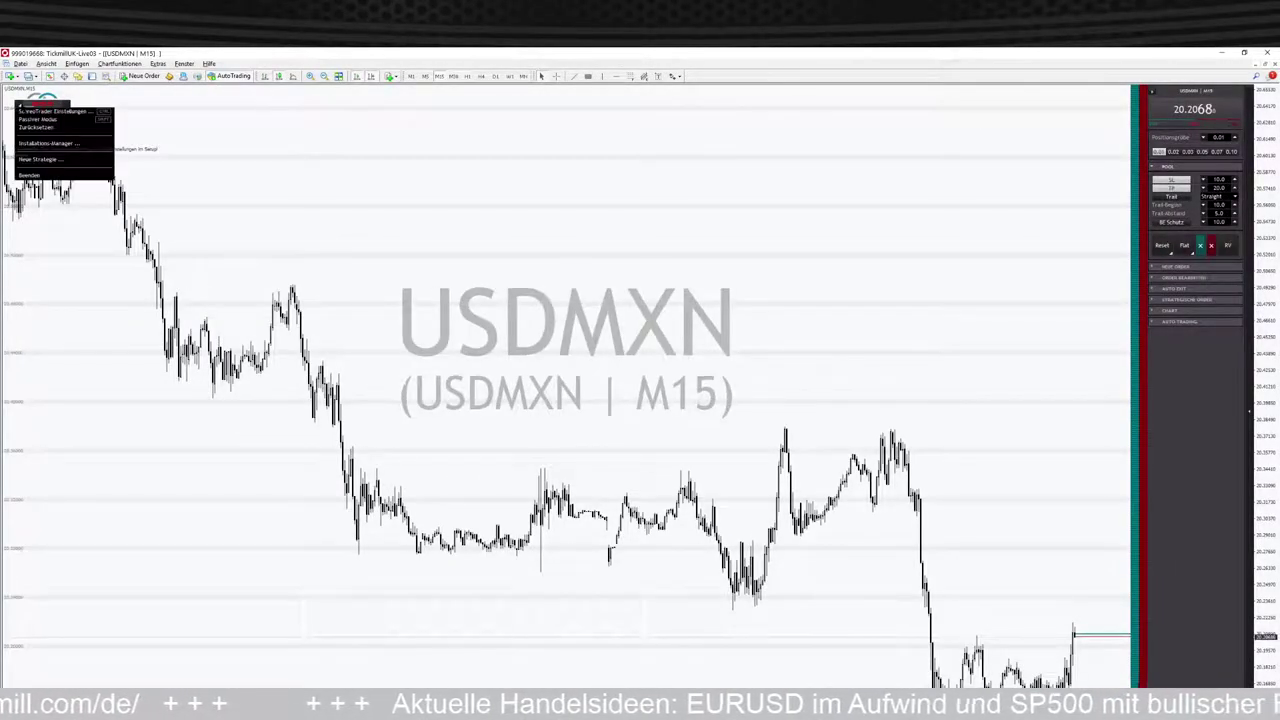
click(66, 120)
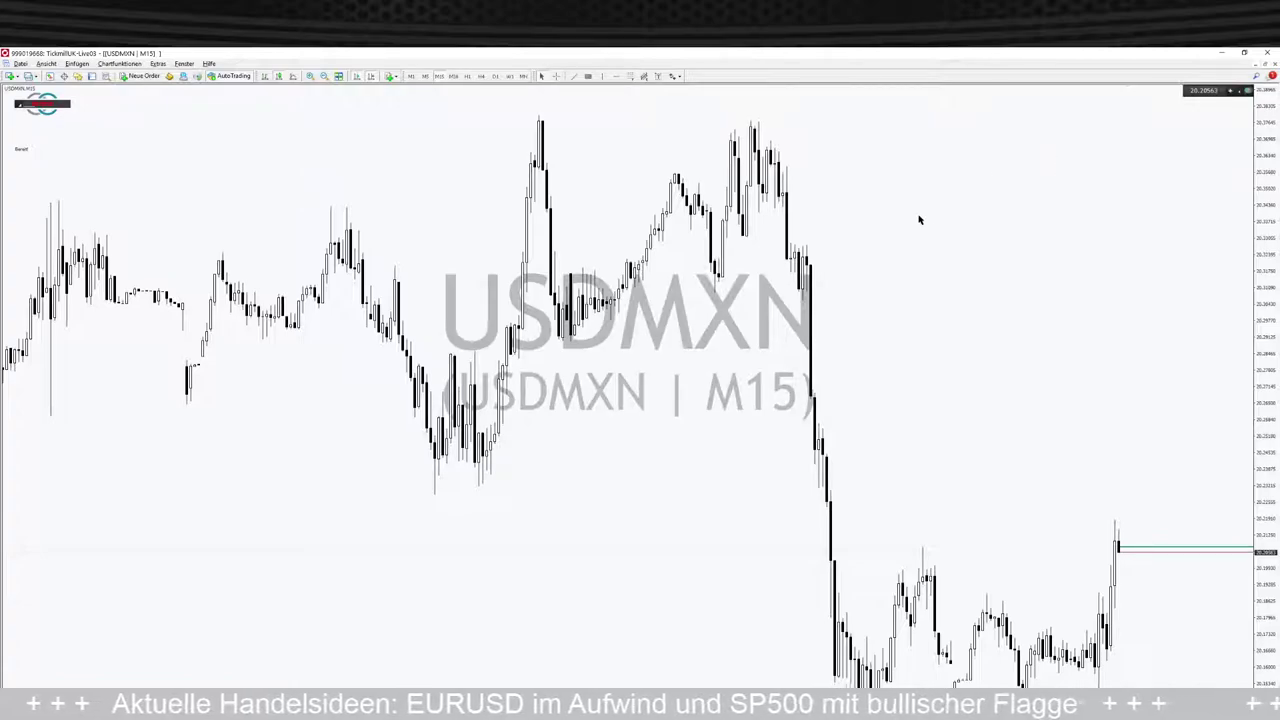
click(496, 78)
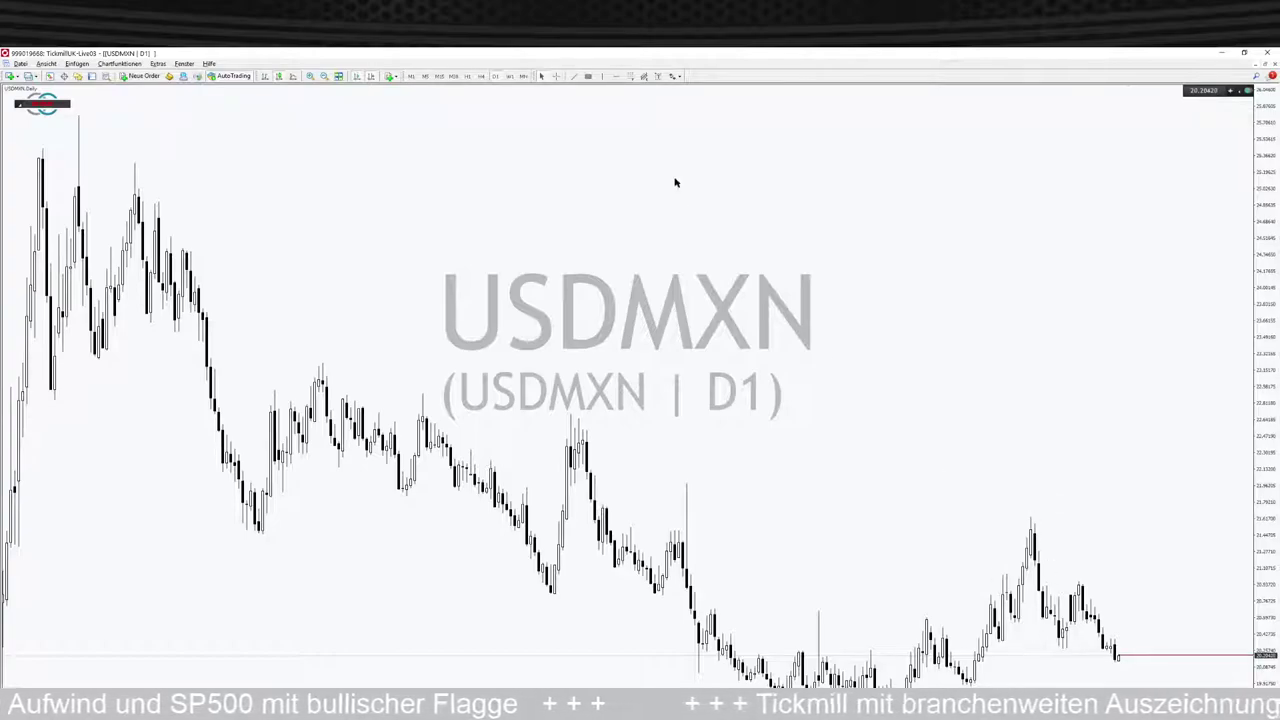
- Mark the former swing lows with a blue rectangle at about 20.53 to 20.58 and add a green horizontal support line at about 19.88
click(590, 77)
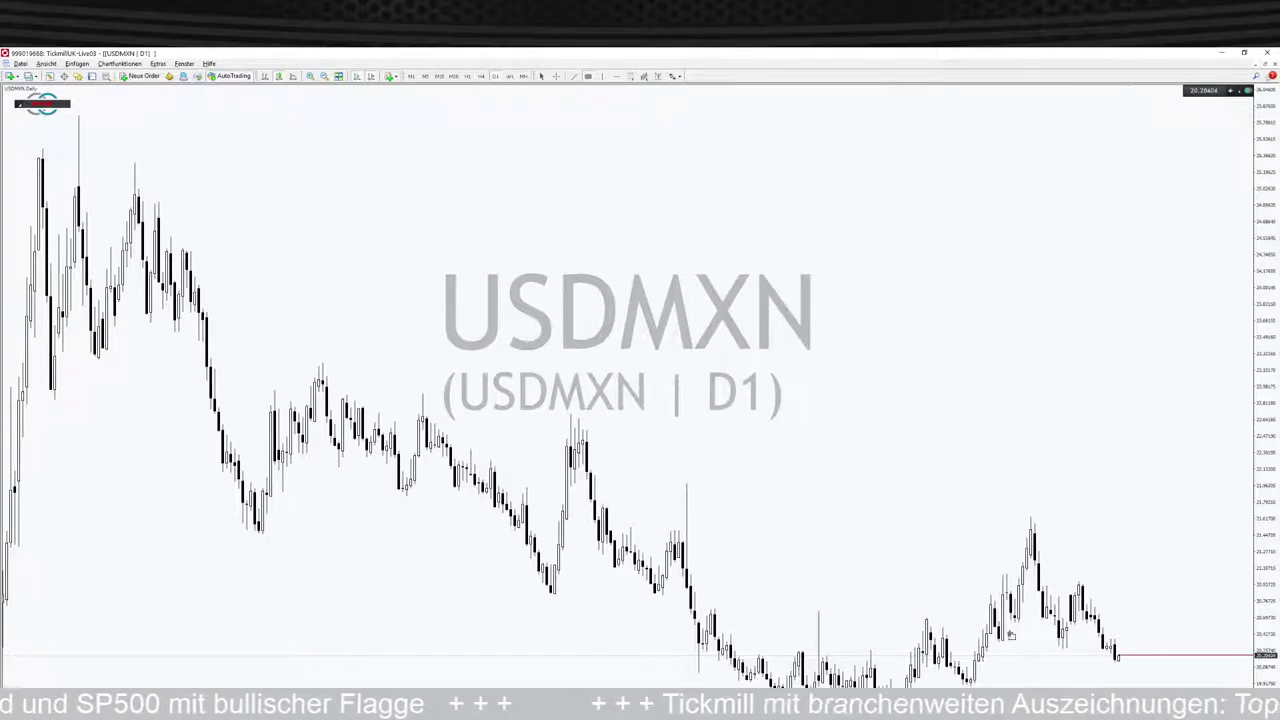
drag(1010, 617, 1159, 626)
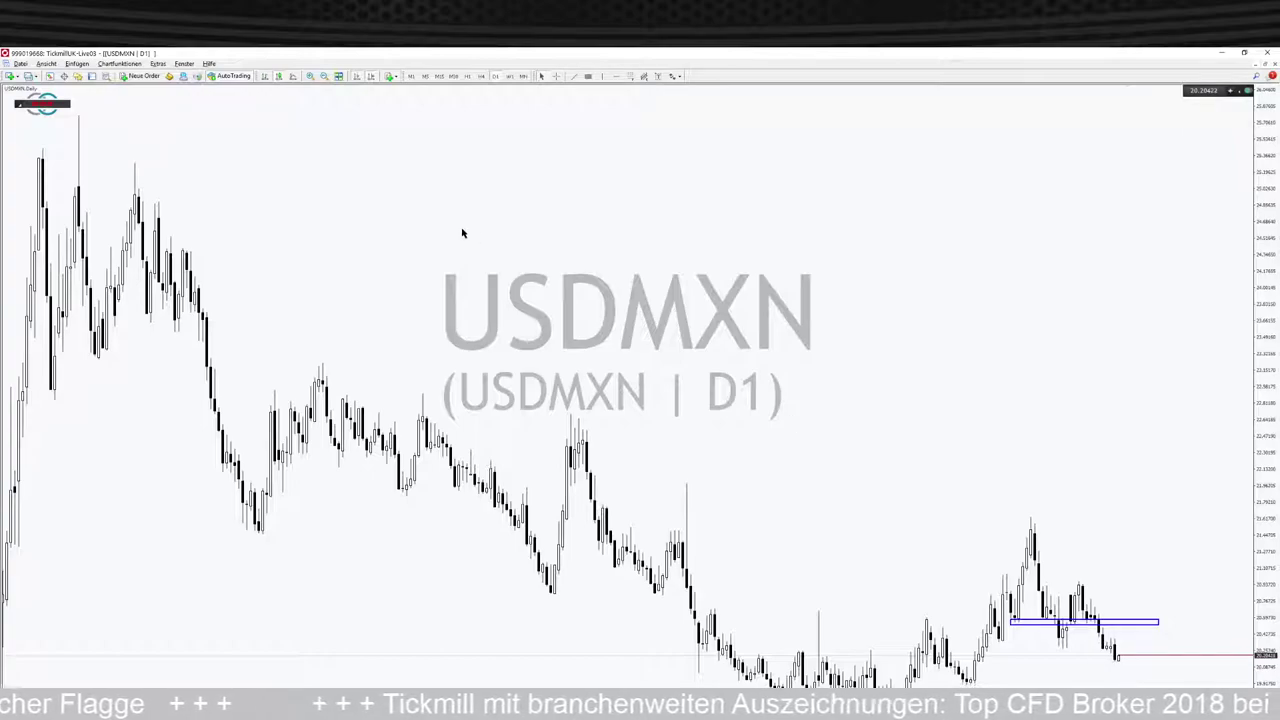
click(619, 77)
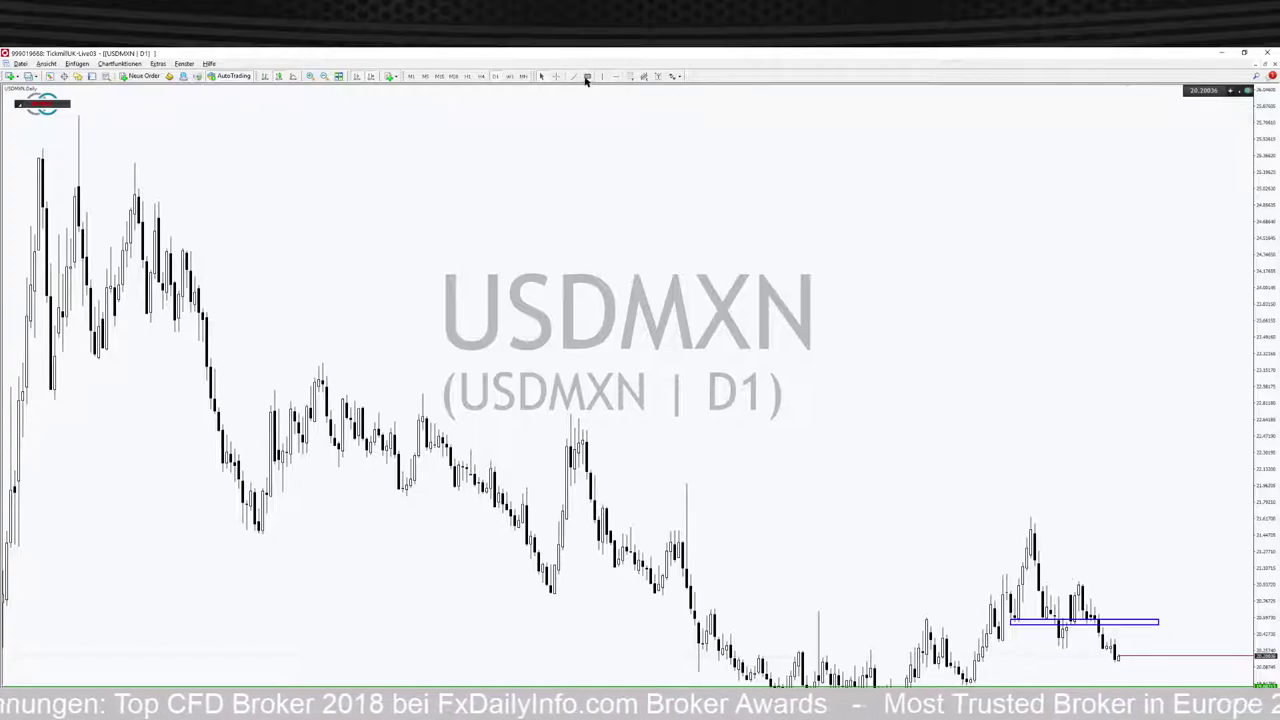
- Draw a narrow, tall blue rectangle below the recent low and trace the latest decline with zigzag trend lines from the last swing high
drag(1079, 580, 1064, 684)
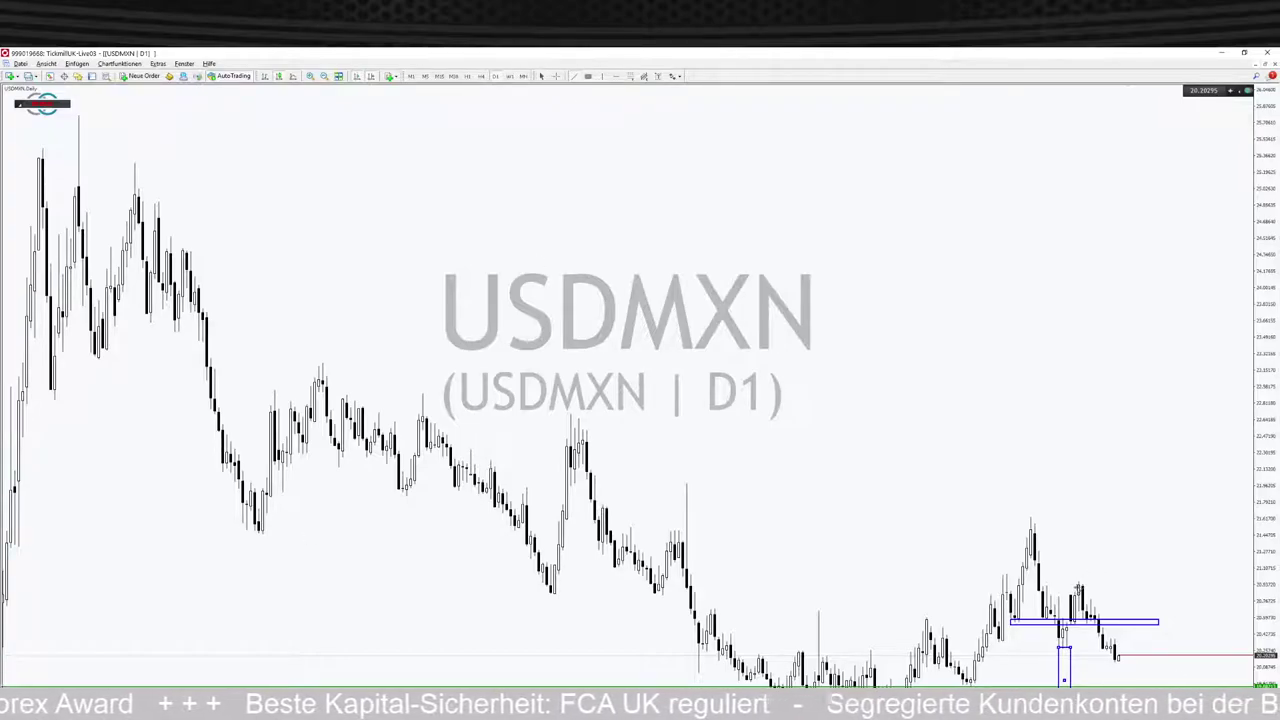
drag(1078, 584, 1092, 628)
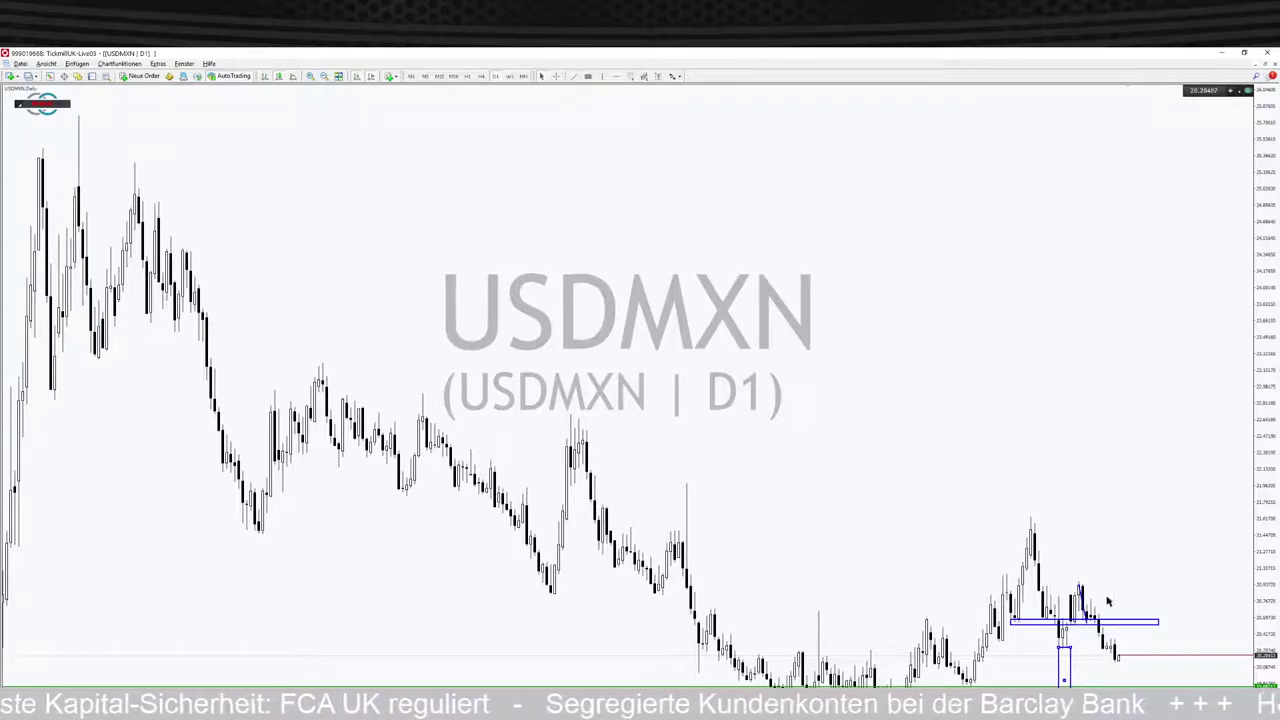
click(574, 76)
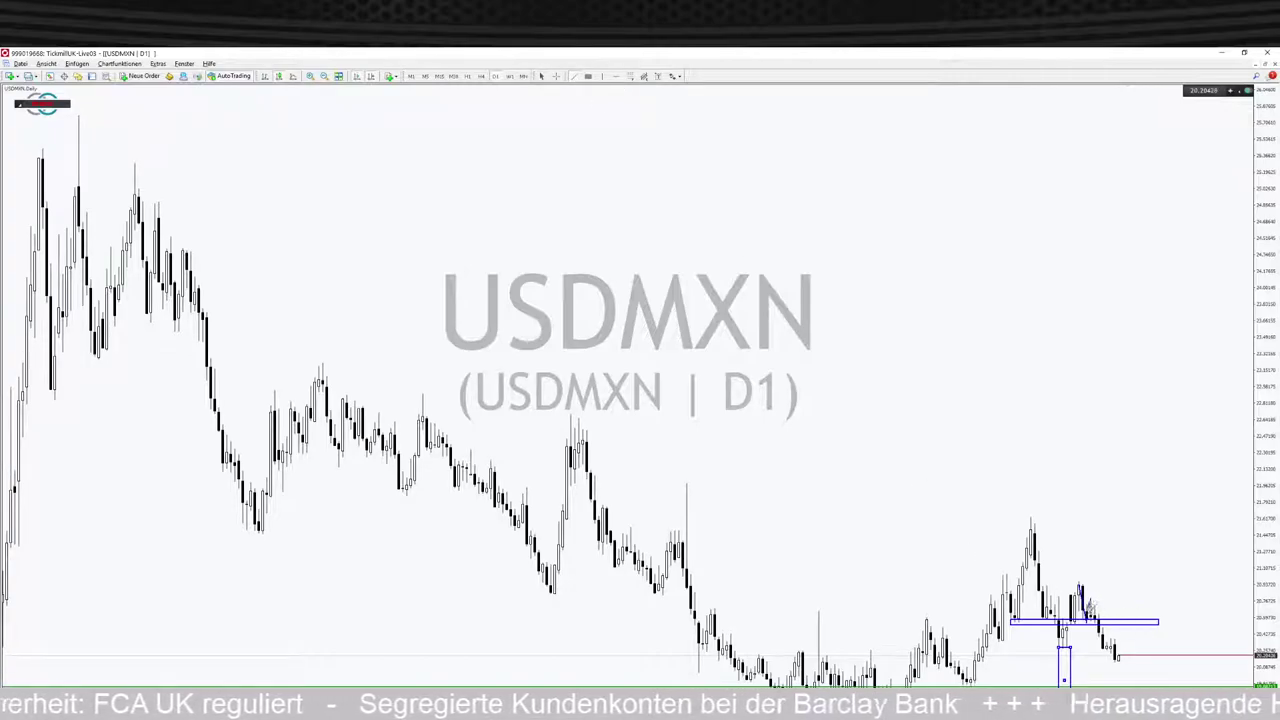
click(576, 78)
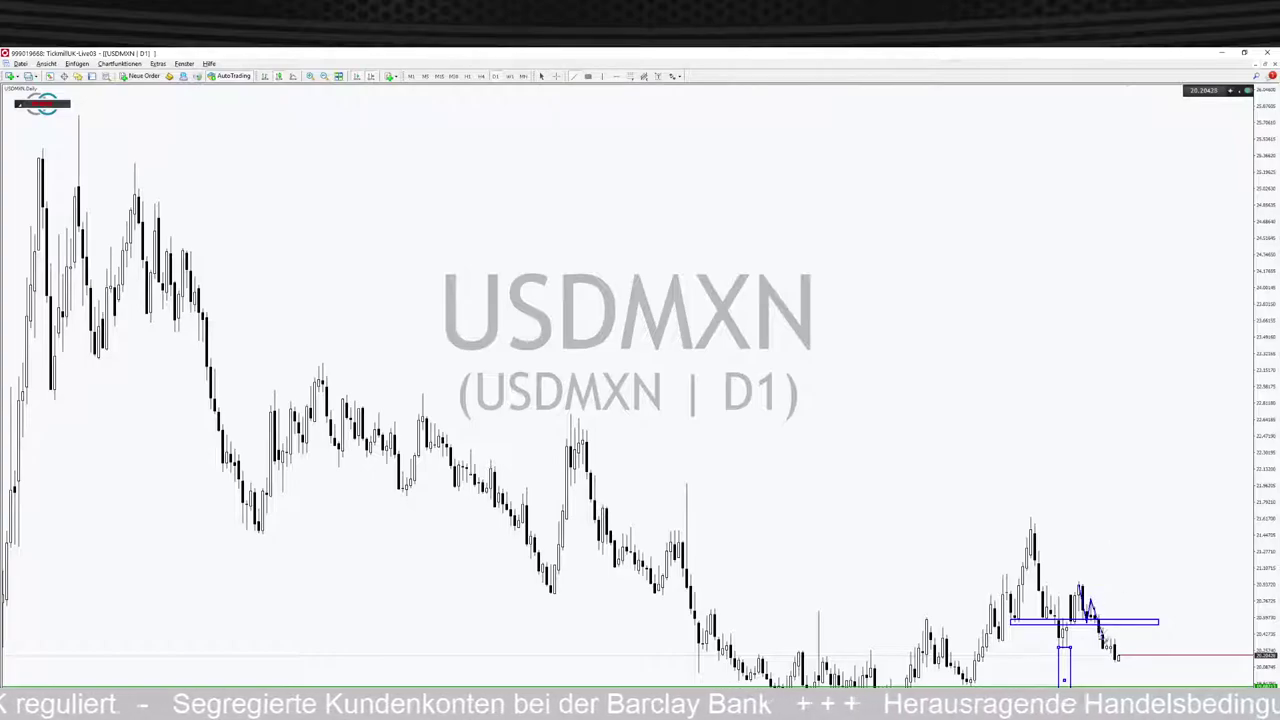
- Switch USDMXN to H1, move the last trend line's end to the recent swing low and extend the zigzag with the following rebound
click(467, 76)
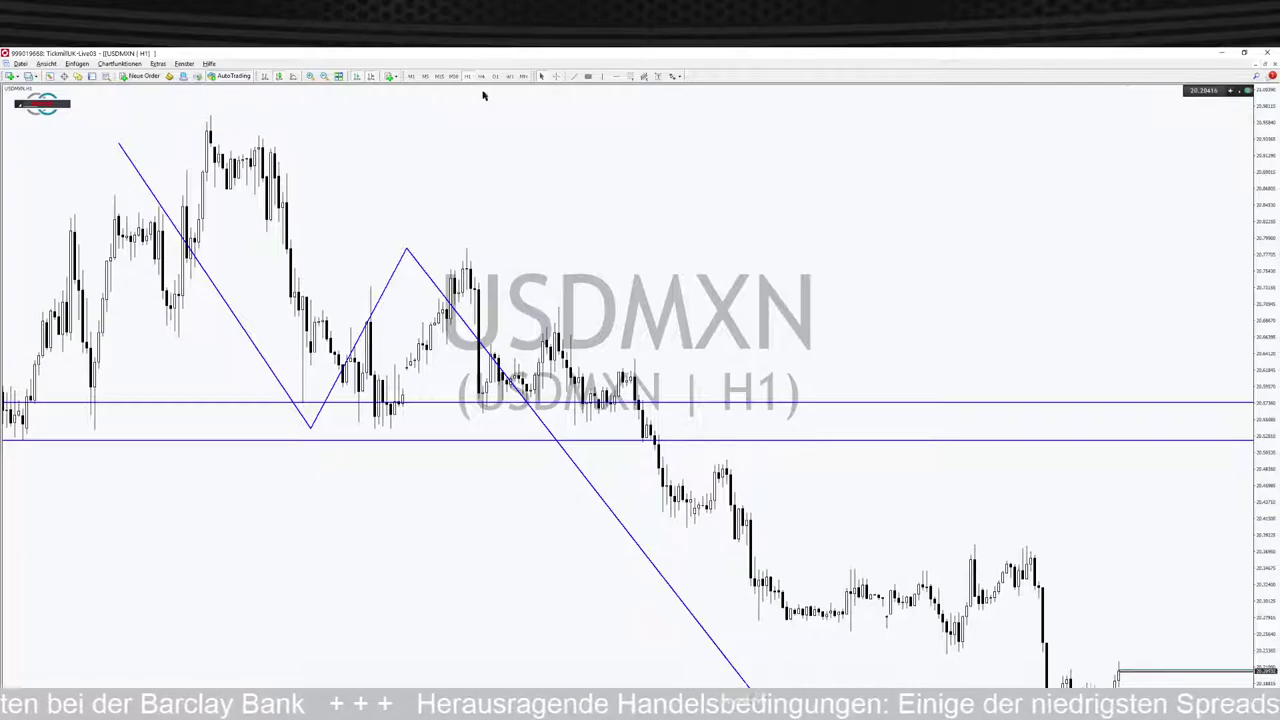
click(323, 76)
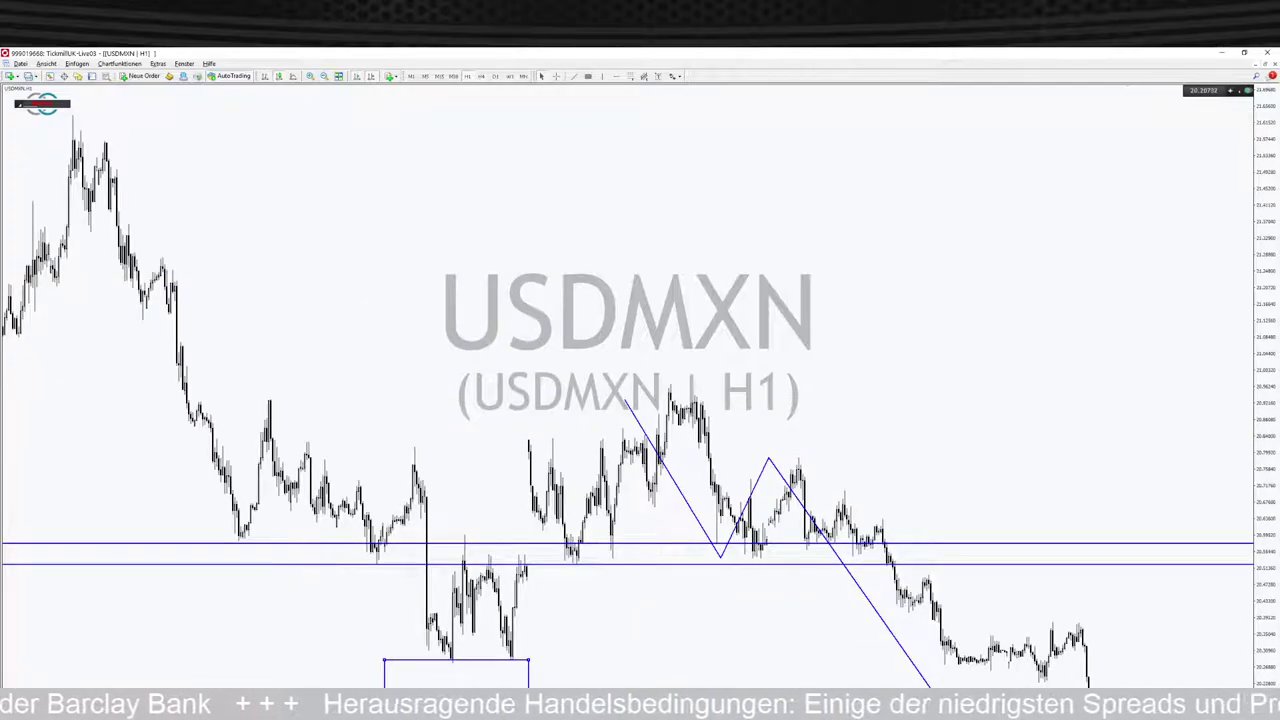
drag(930, 686, 1040, 683)
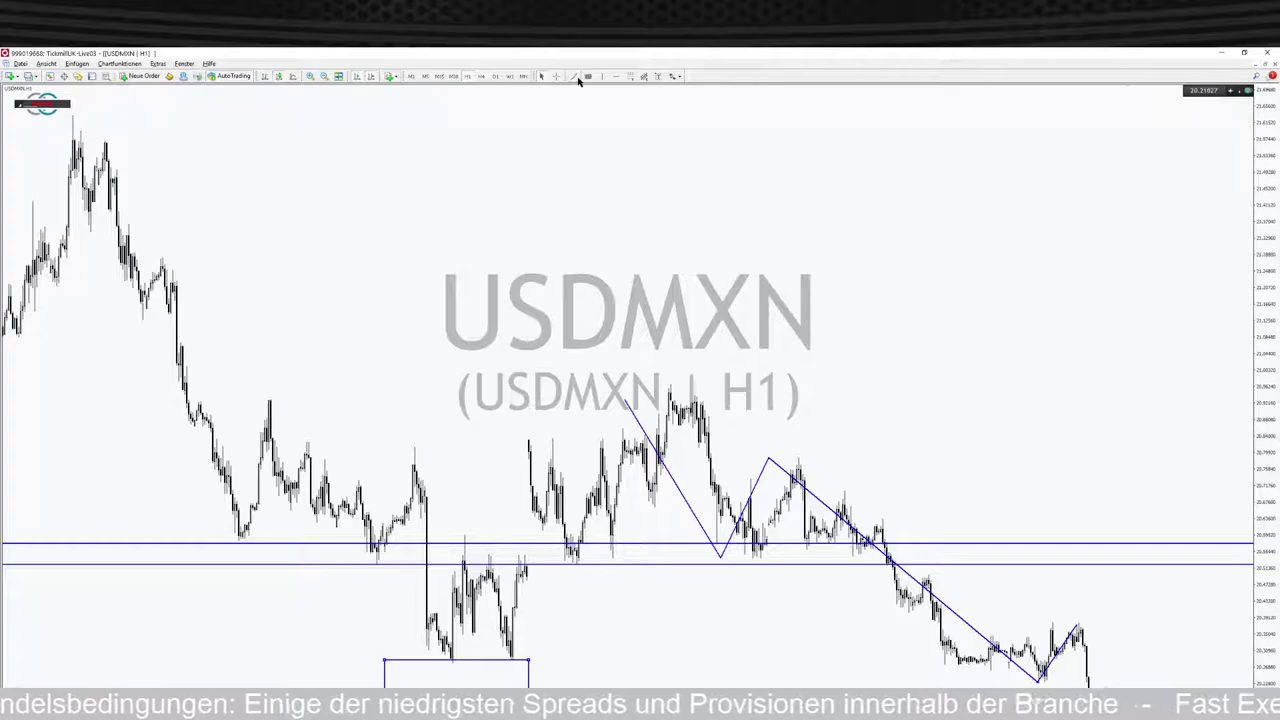
- Draw a flat rectangle at the broken swing low near 20.23 and set its colour to LightPink
scroll(1050, 600, up, 2)
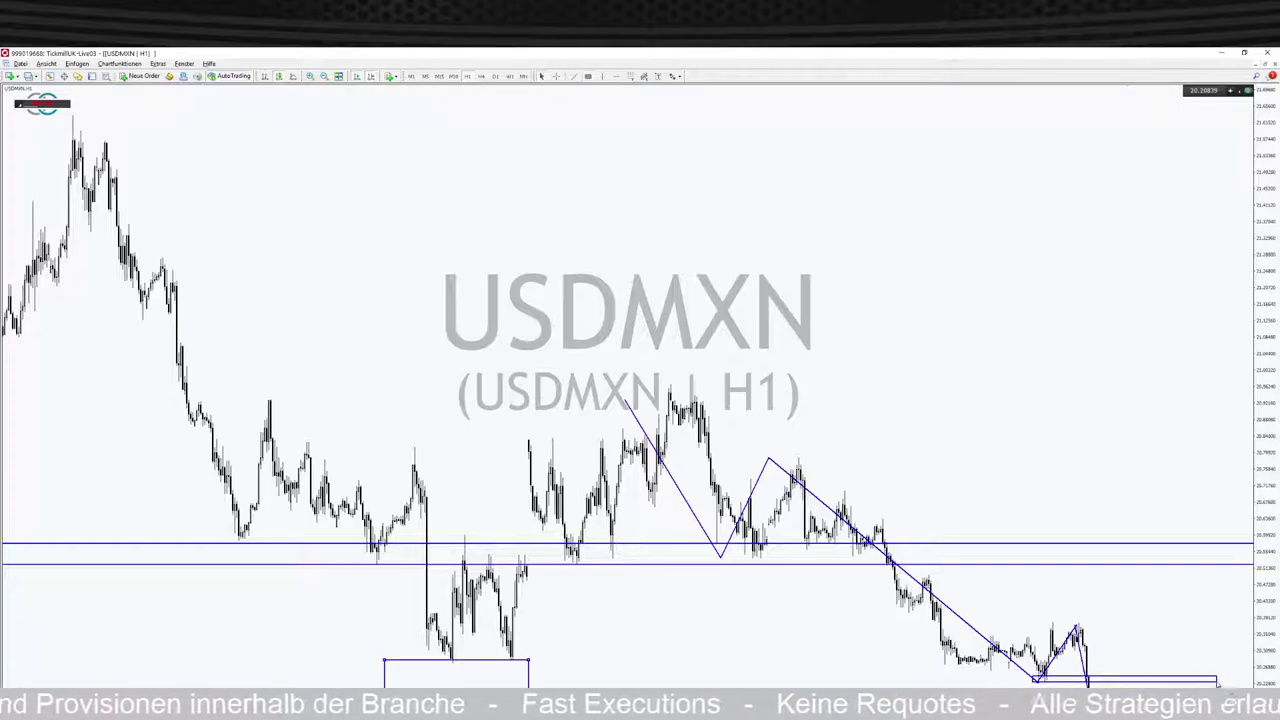
right_click(1218, 684)
click(1208, 585)
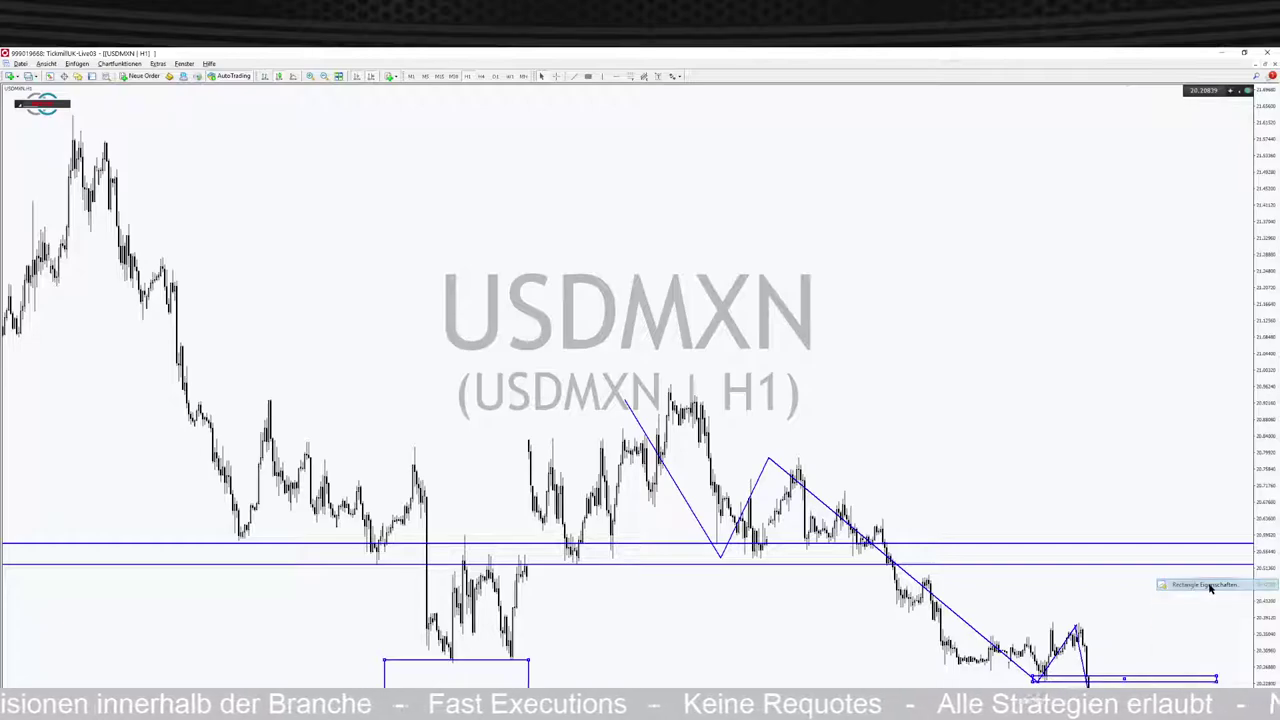
click(648, 419)
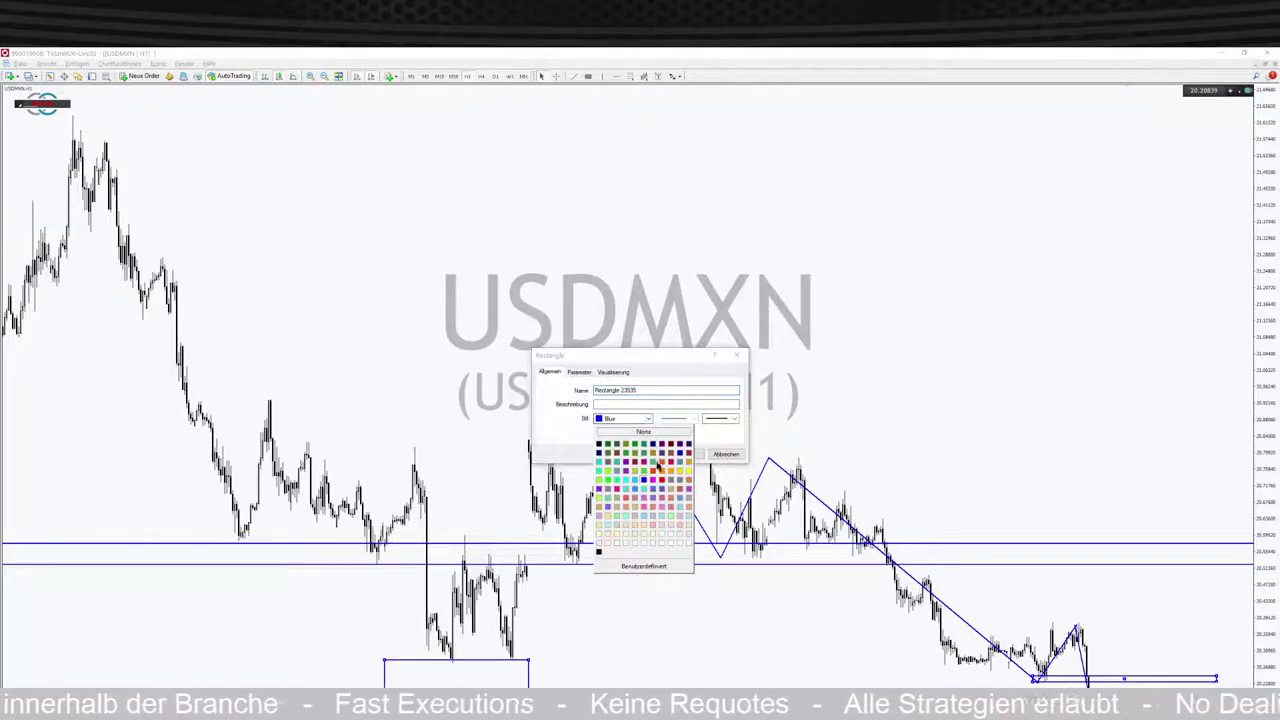
click(655, 532)
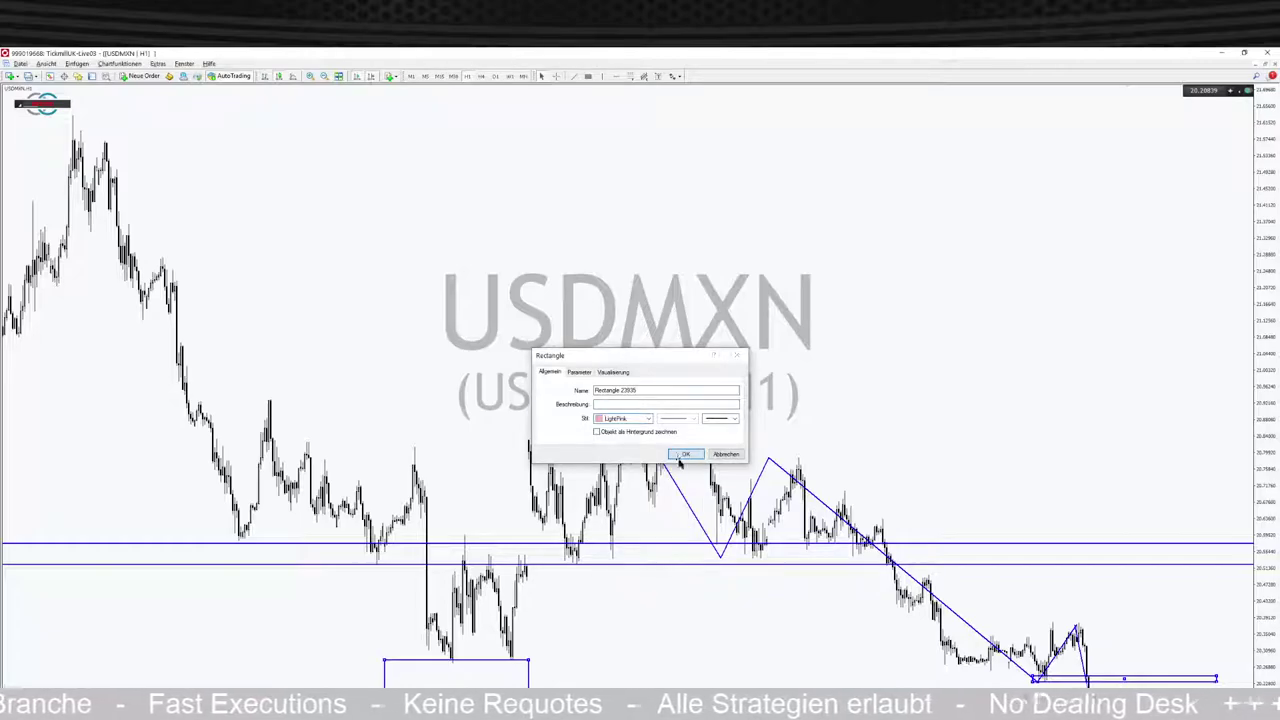
click(685, 455)
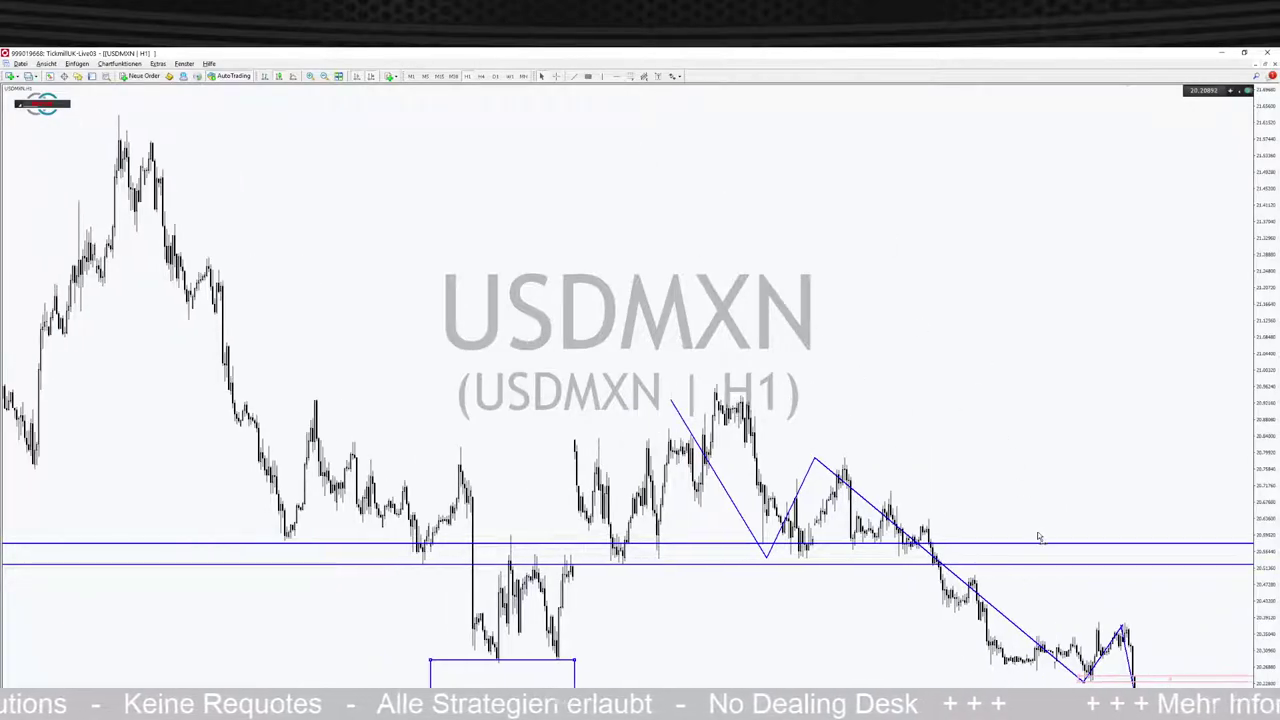
- Place a horizontal line at the broken swing low, at about 20.24, and change its colour to red
click(616, 76)
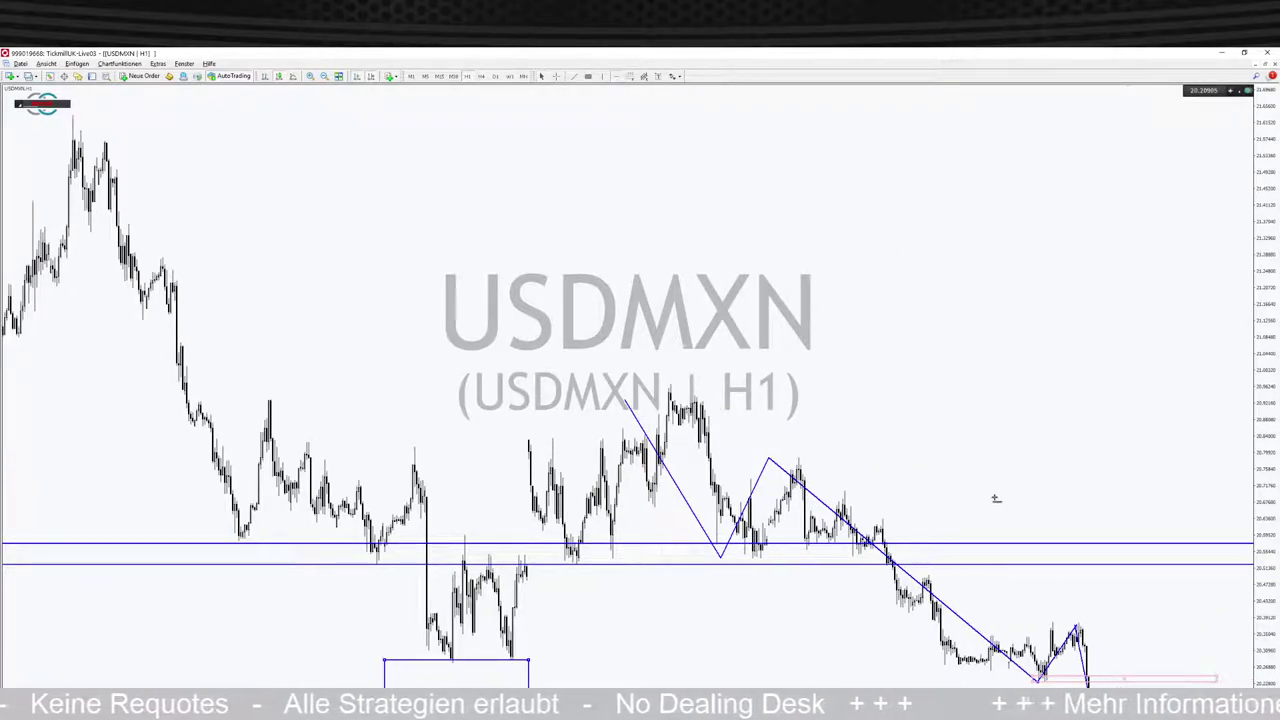
click(996, 677)
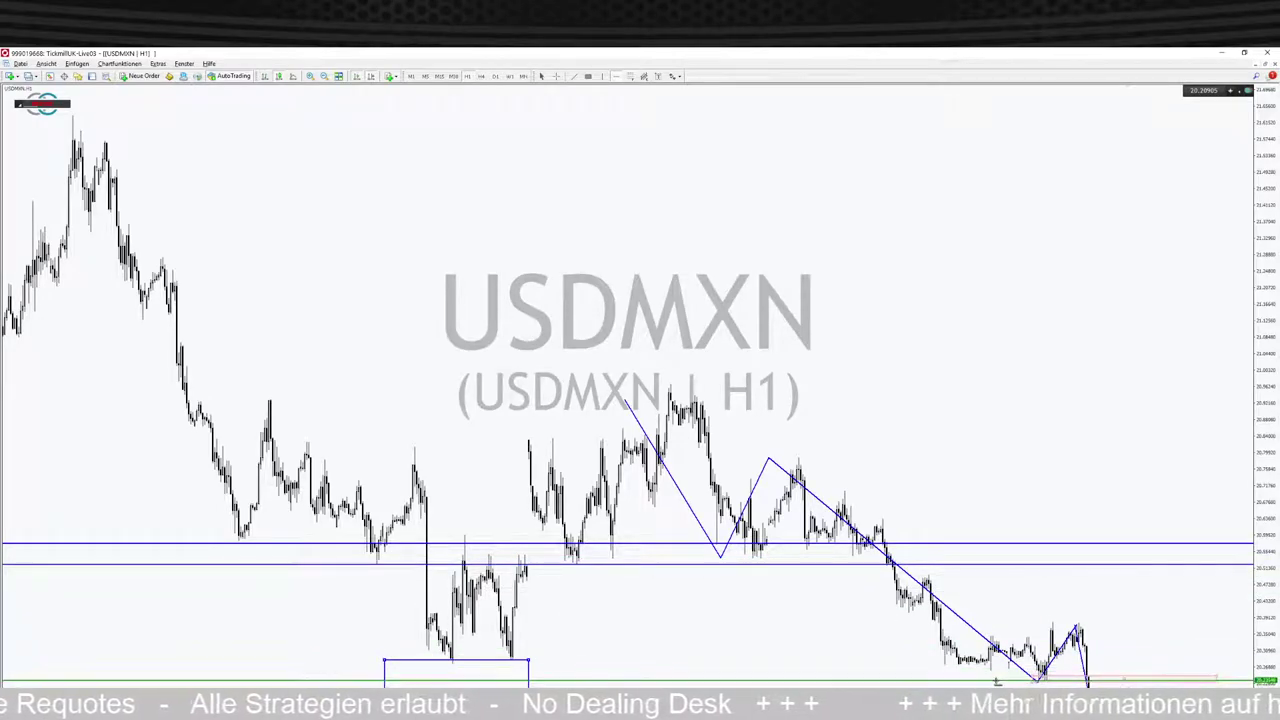
right_click(996, 682)
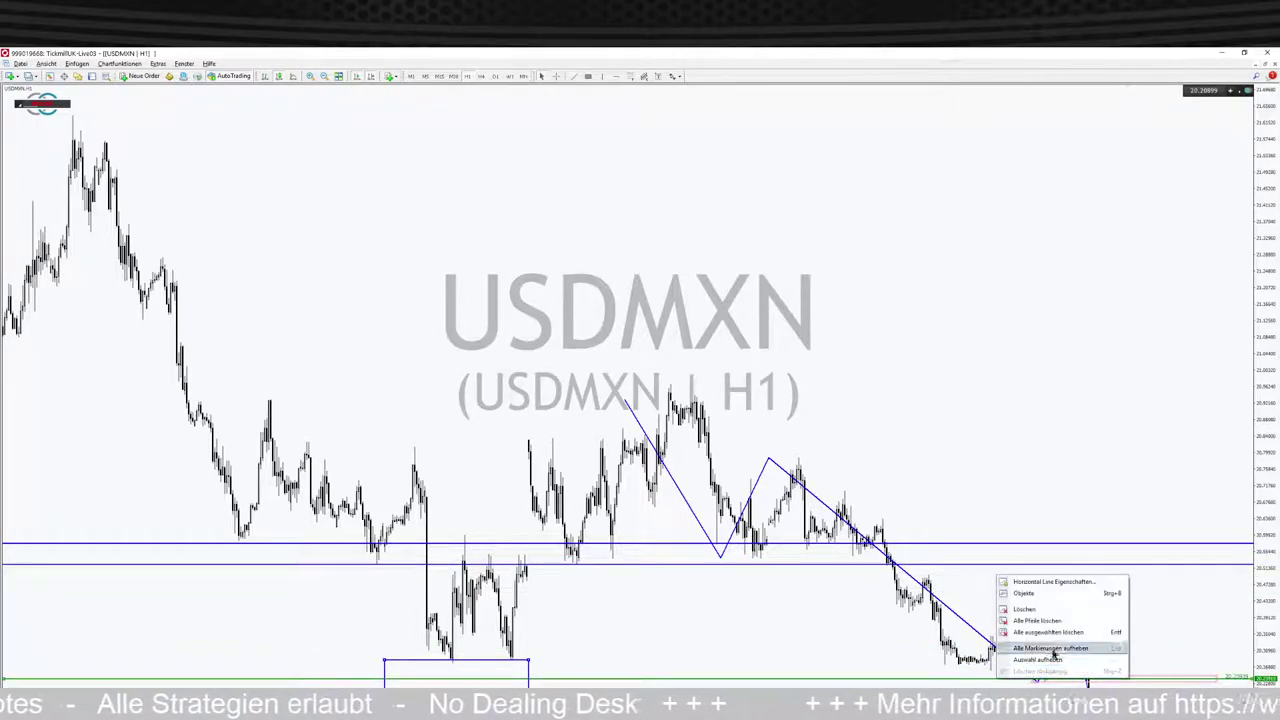
click(1052, 584)
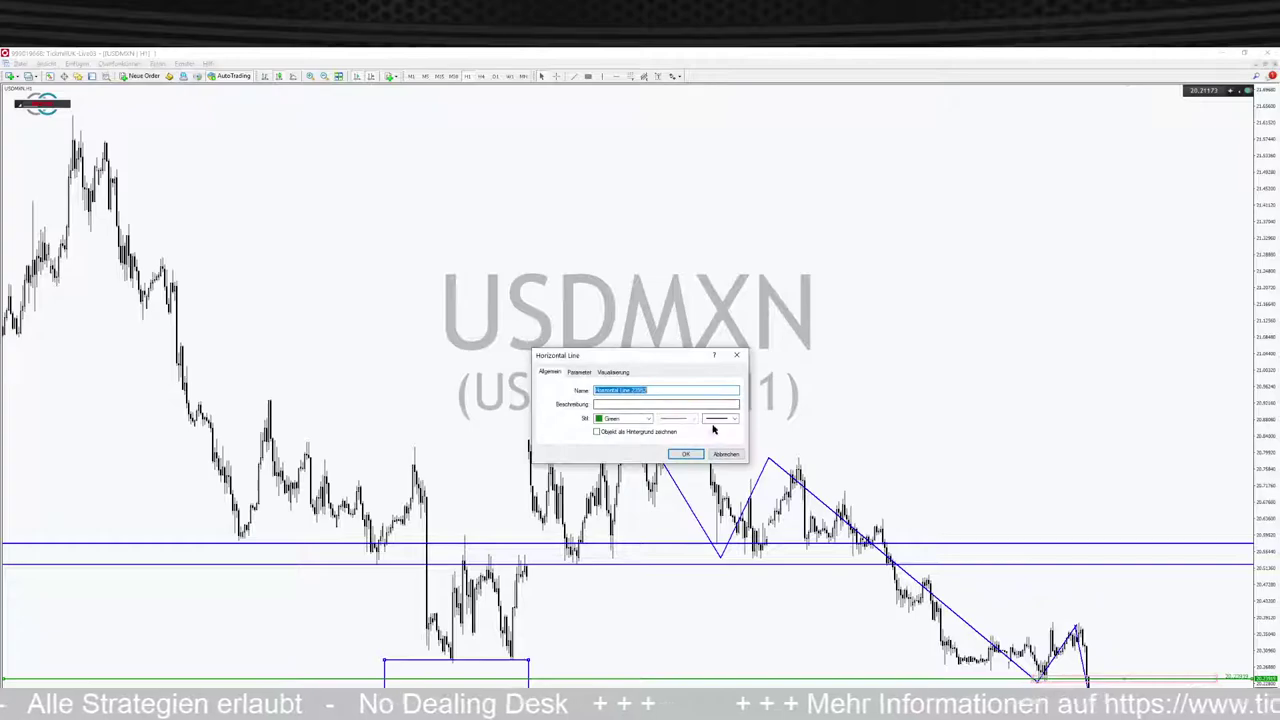
click(582, 373)
click(551, 373)
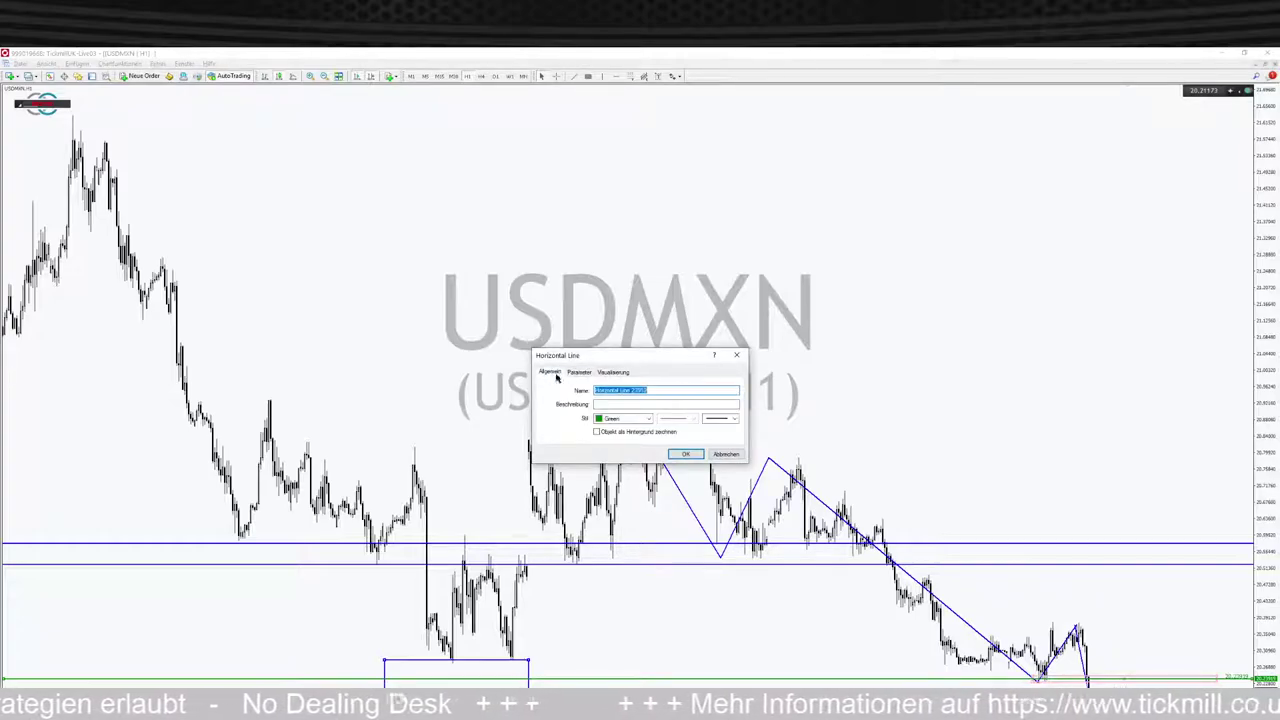
click(728, 419)
click(729, 432)
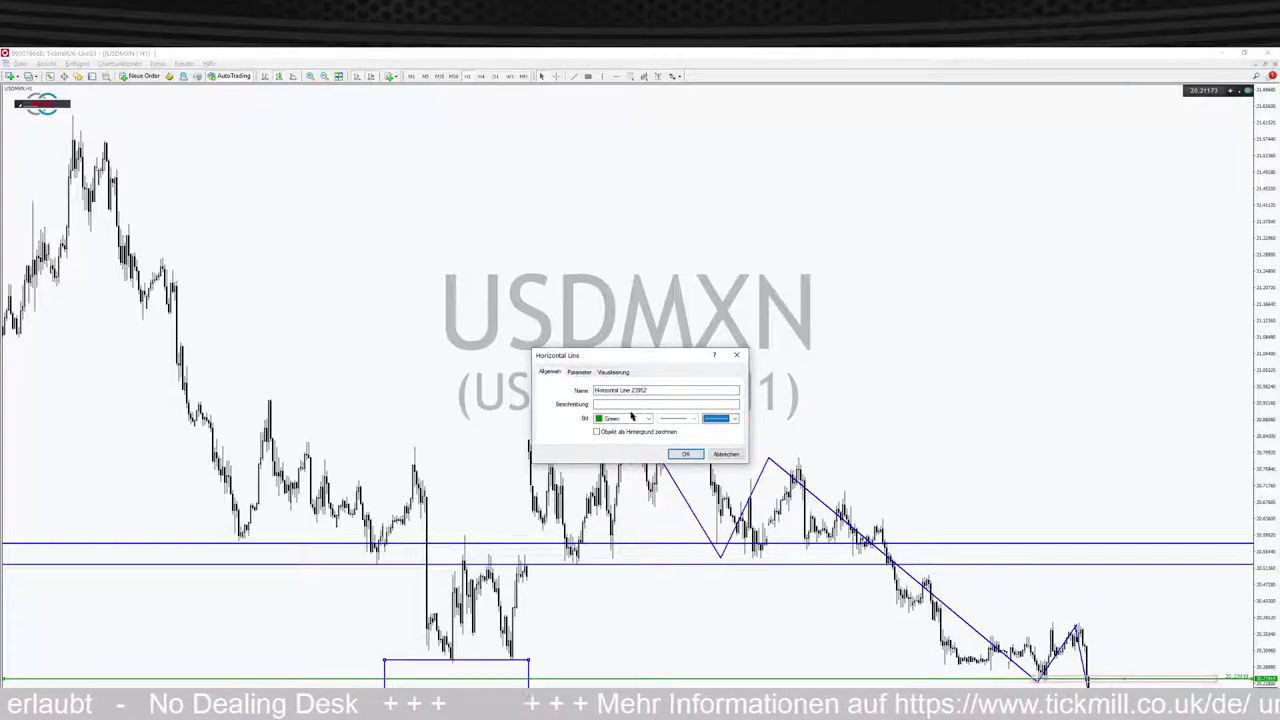
click(647, 419)
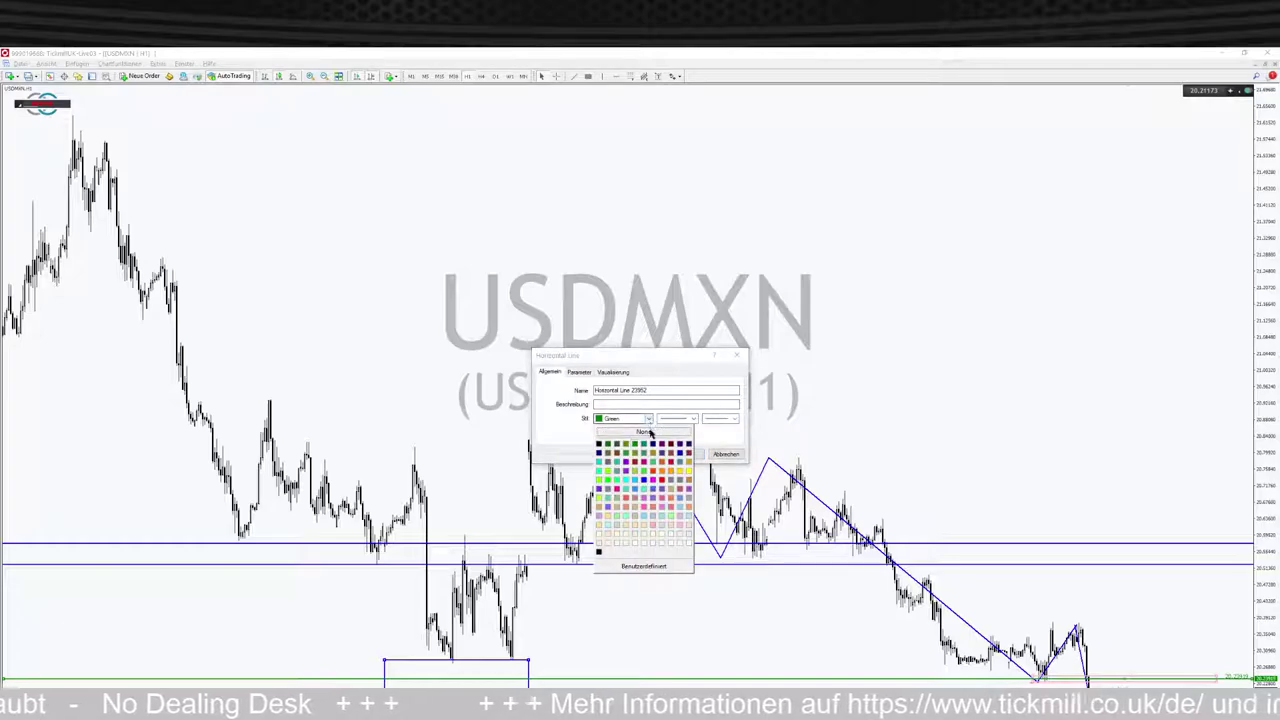
click(664, 484)
click(686, 454)
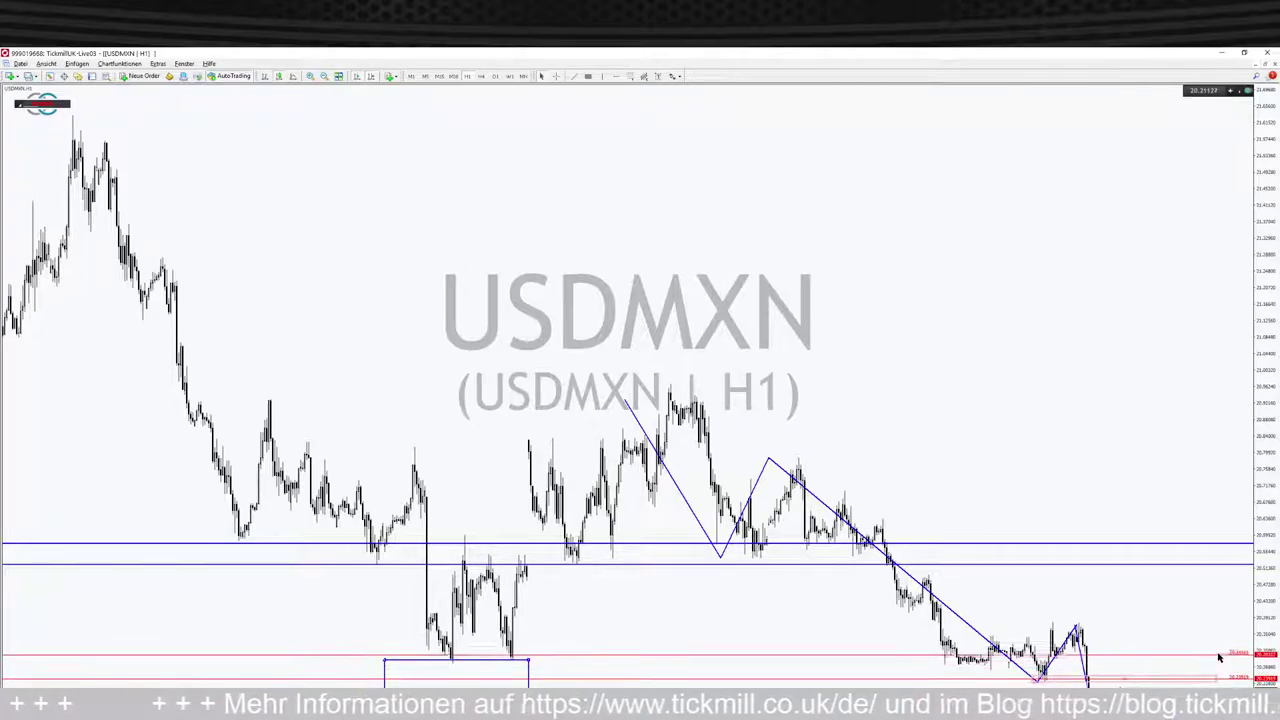
- Add red horizontal resistance lines at about 20.37 and 20.31, and compare the levels on the D1, H1 and H4 timeframes
drag(1219, 657, 1216, 629)
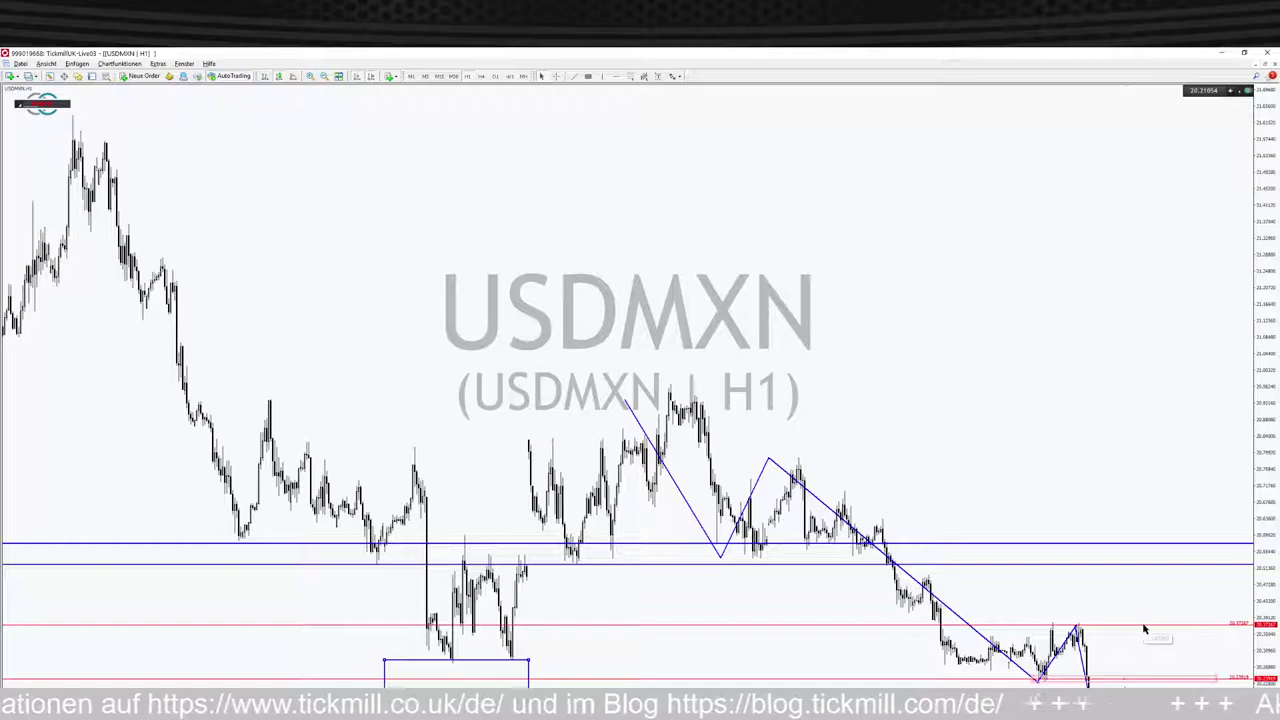
drag(1145, 628, 1112, 656)
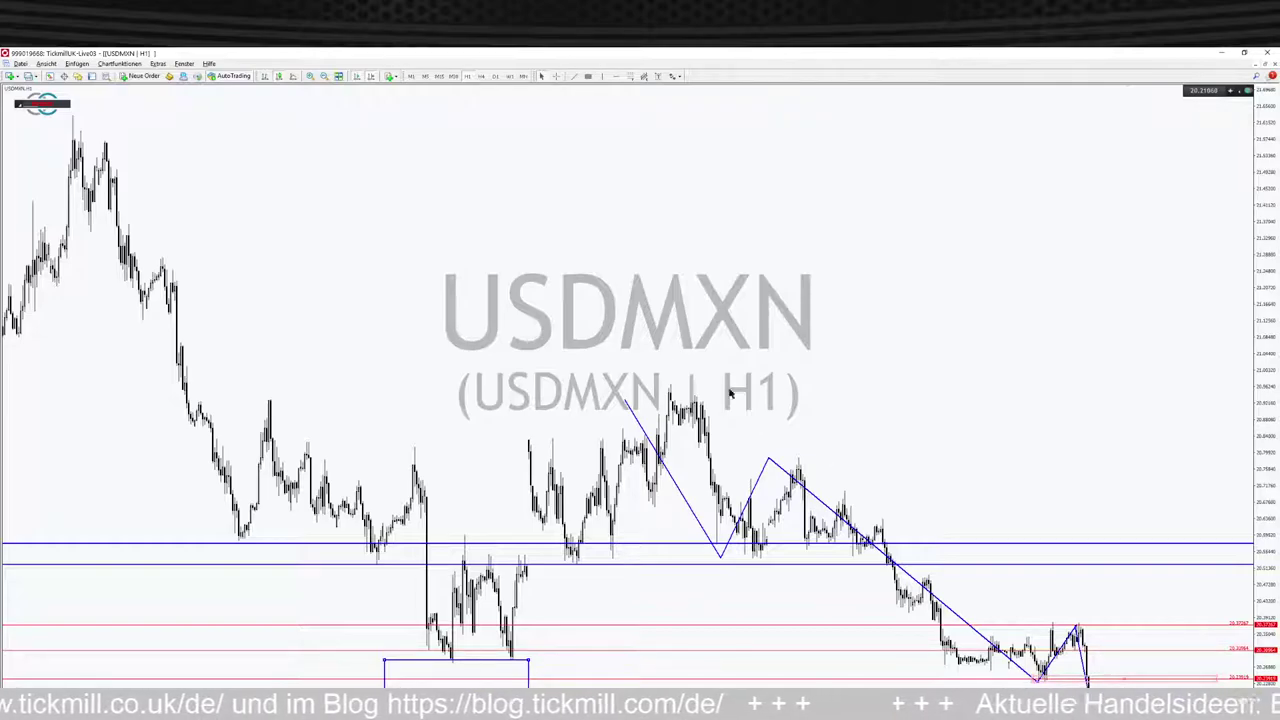
click(493, 77)
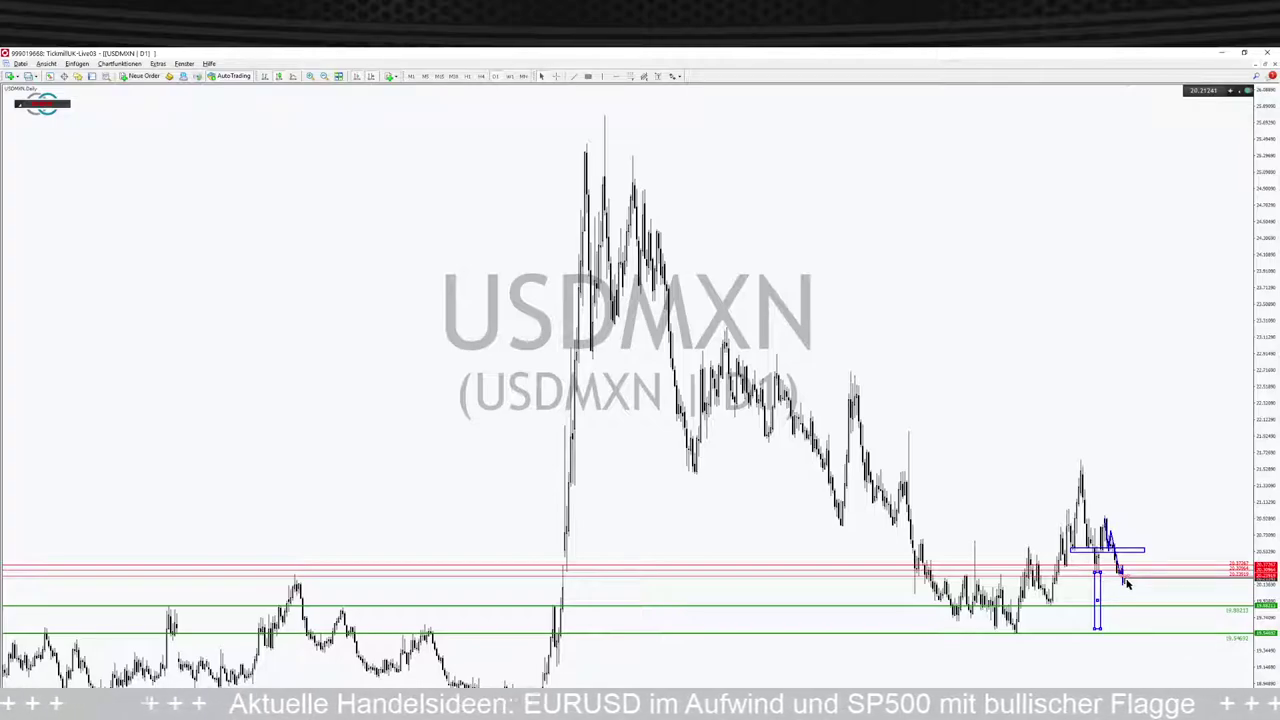
click(467, 77)
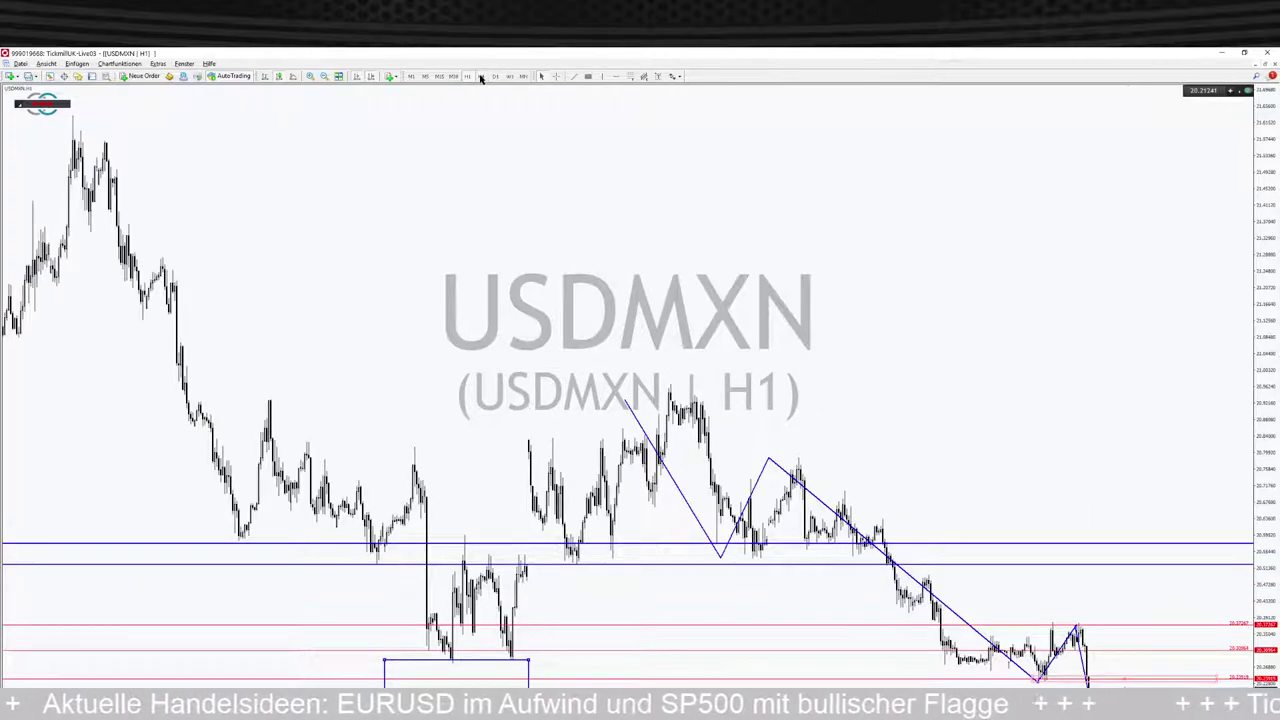
click(481, 77)
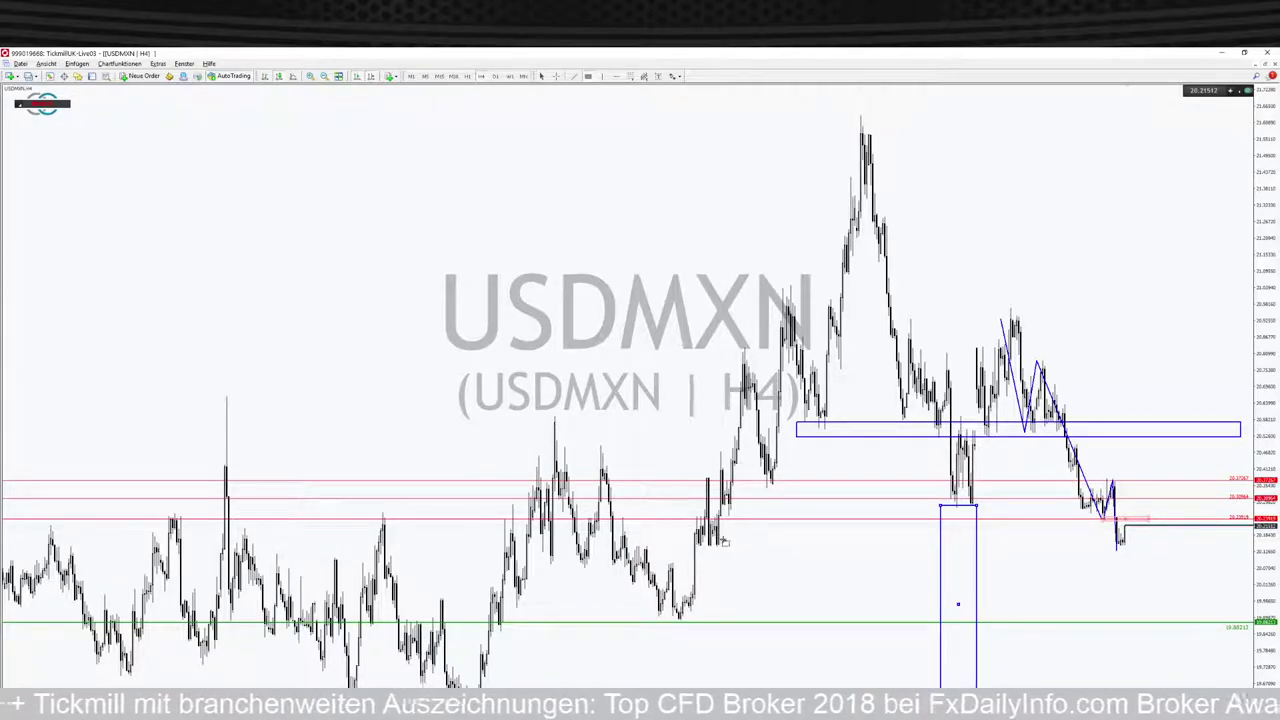
- Draw a Green rectangle from the earlier consolidation lows to the latest low, spanning about 20.12 to 20.17
drag(679, 531, 1185, 553)
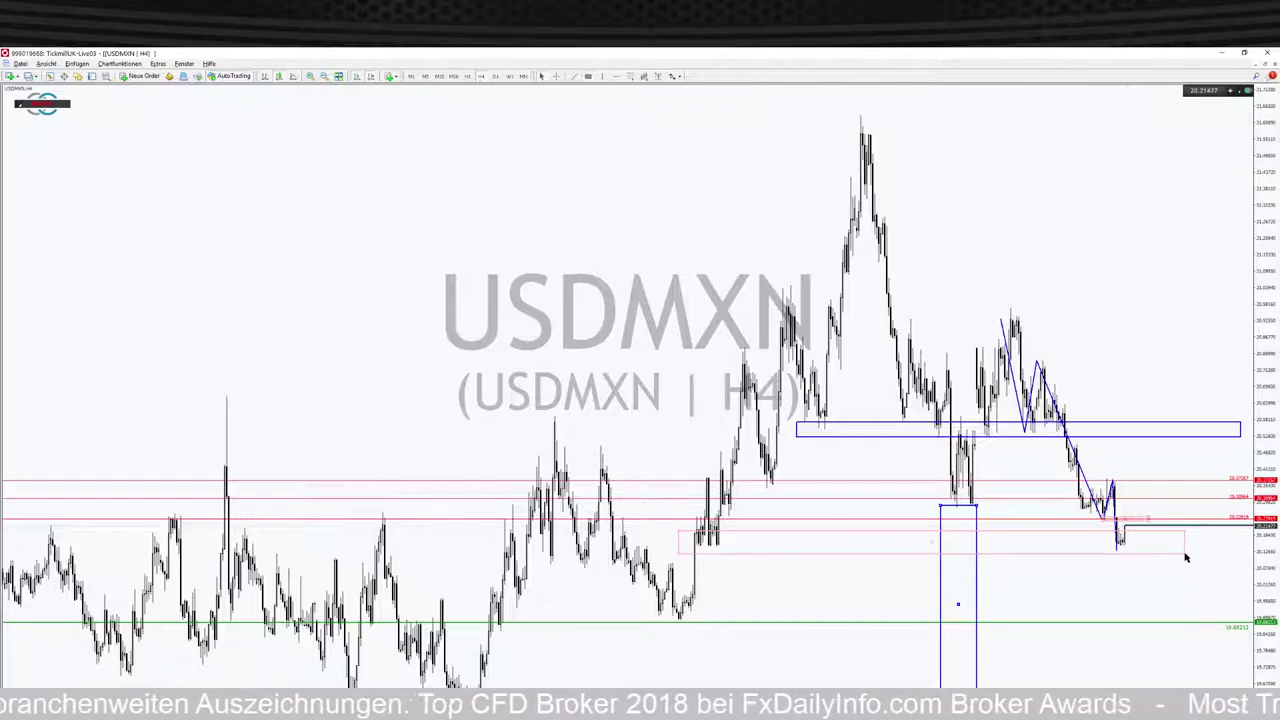
right_click(1188, 558)
click(1193, 561)
click(648, 419)
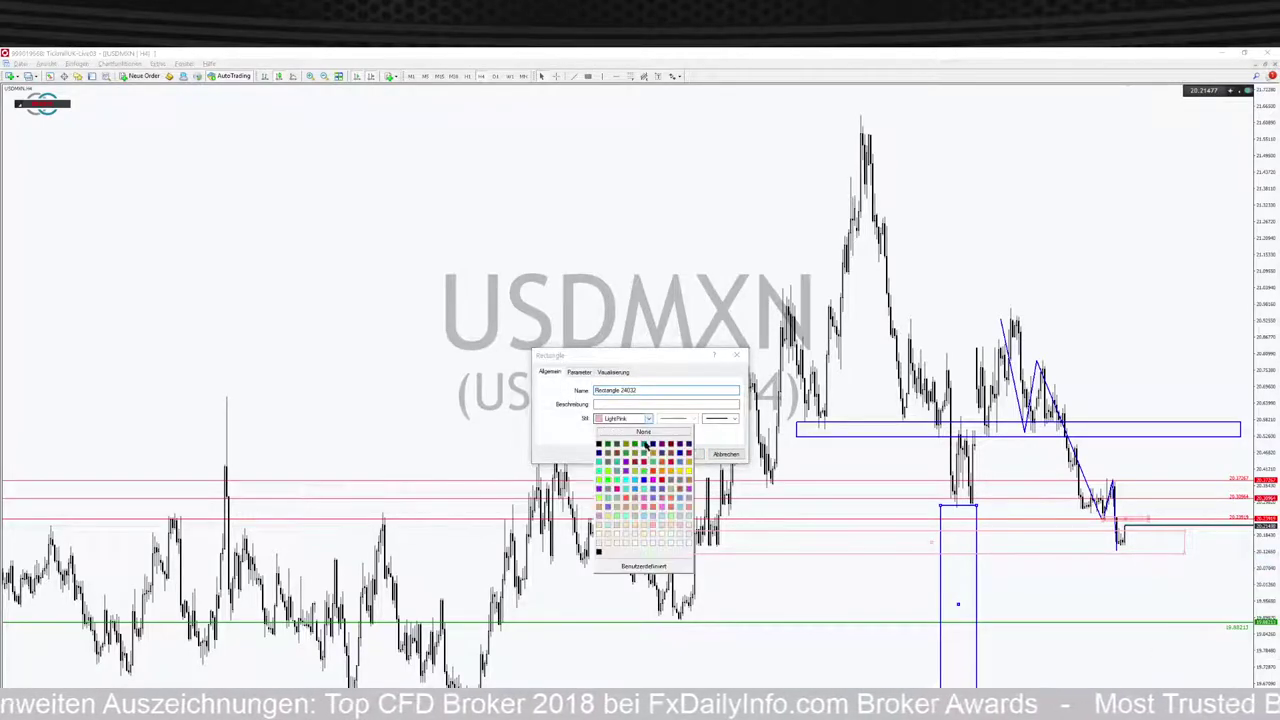
click(634, 444)
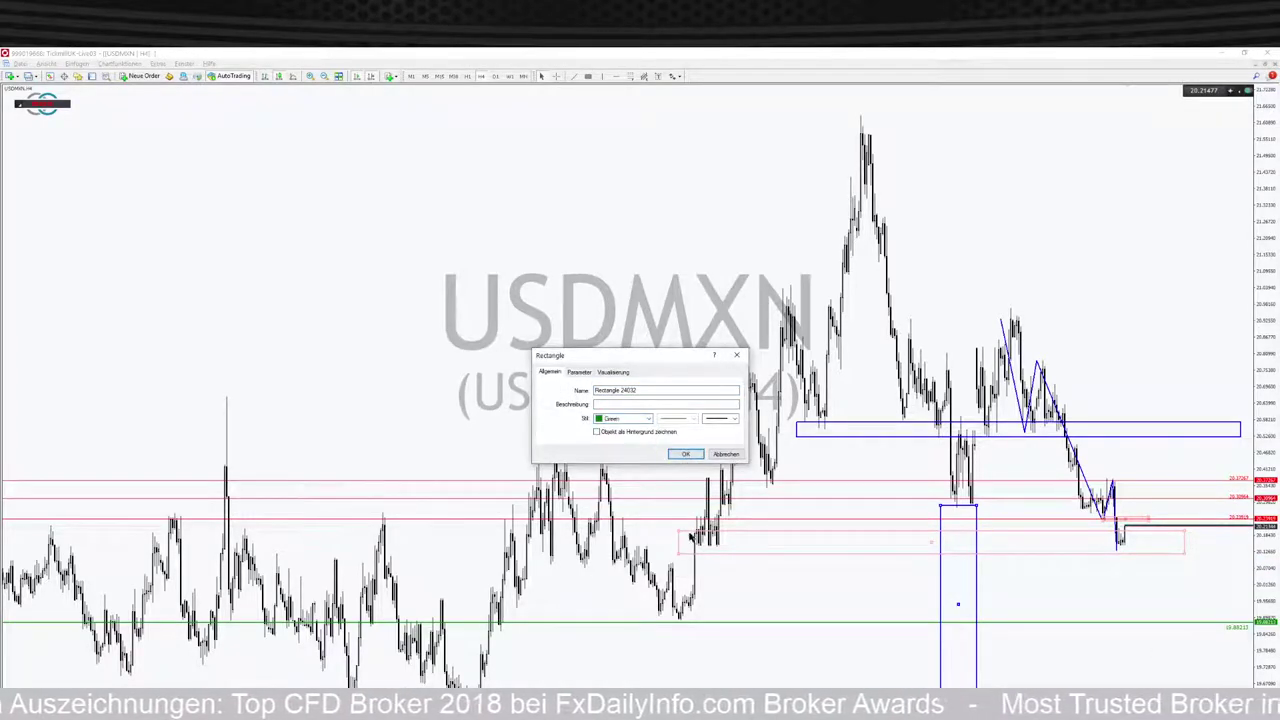
click(686, 454)
mouse_move(678, 531)
mouse_down()
mouse_move(665, 545)
mouse_move(681, 544)
mouse_up()
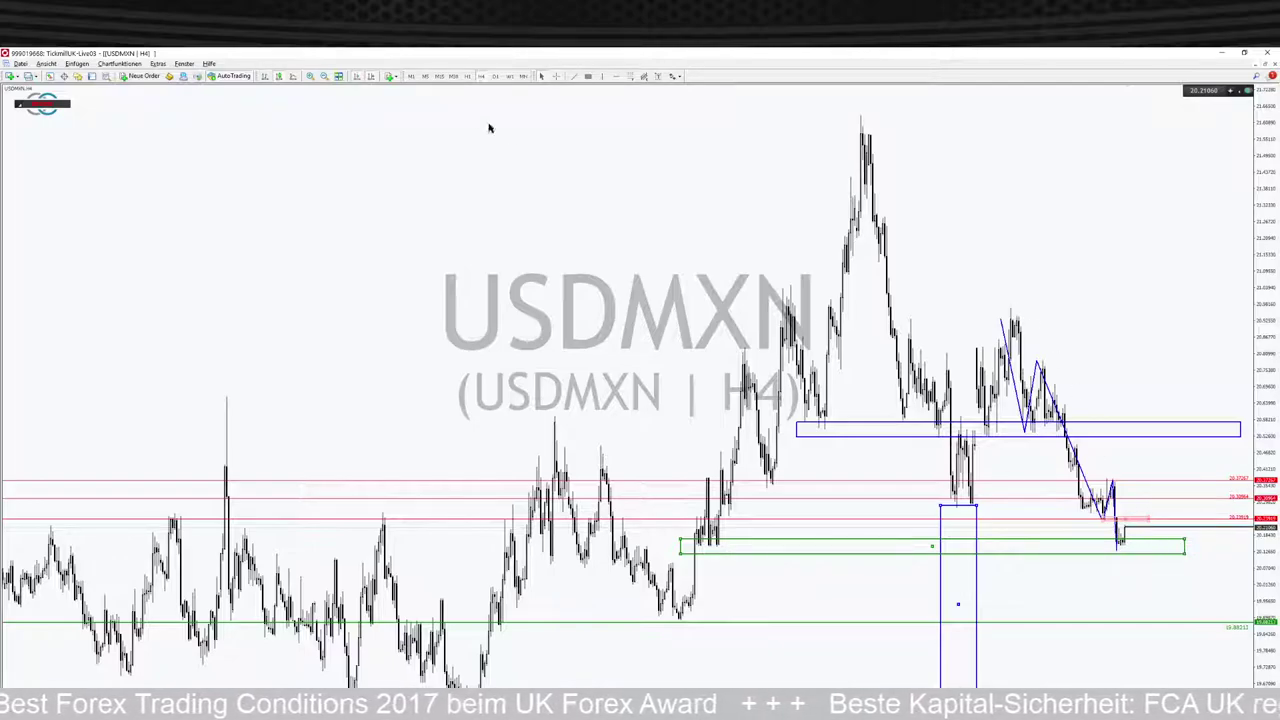
- Delete the green, light pink and tall blue rectangles and place a red horizontal line just under the latest low, at about 20.13
click(310, 77)
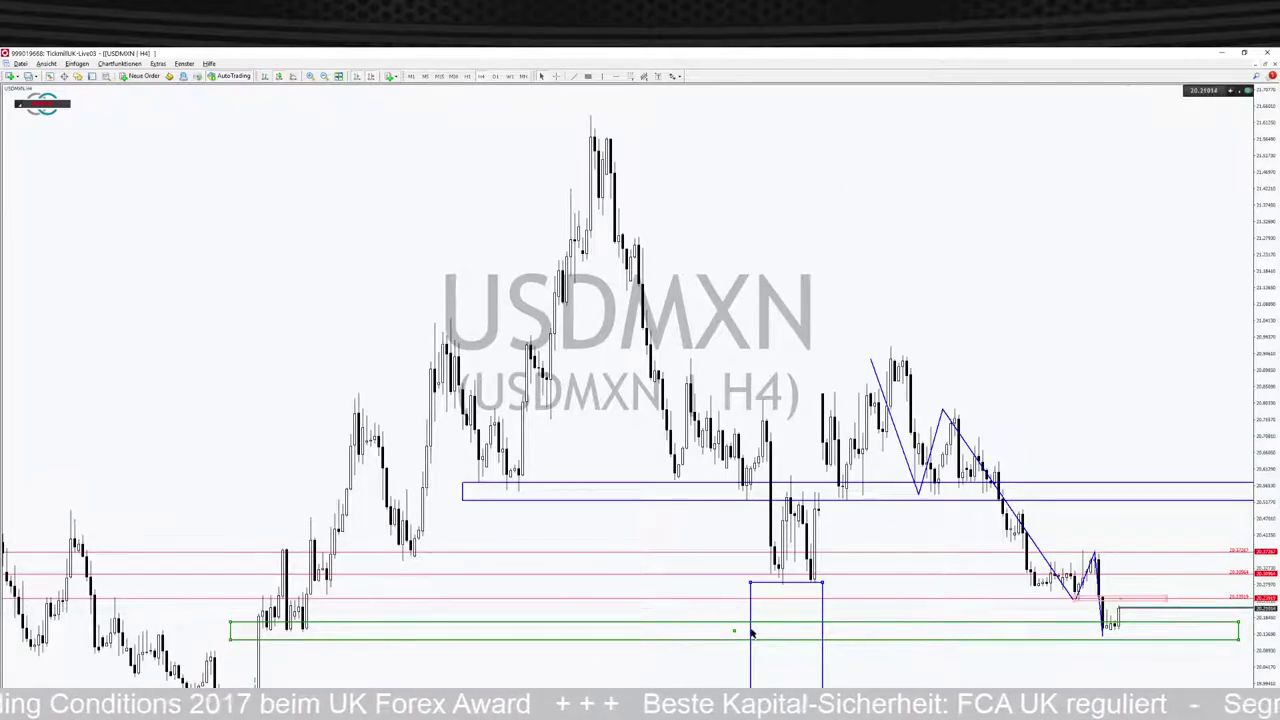
key(Delete)
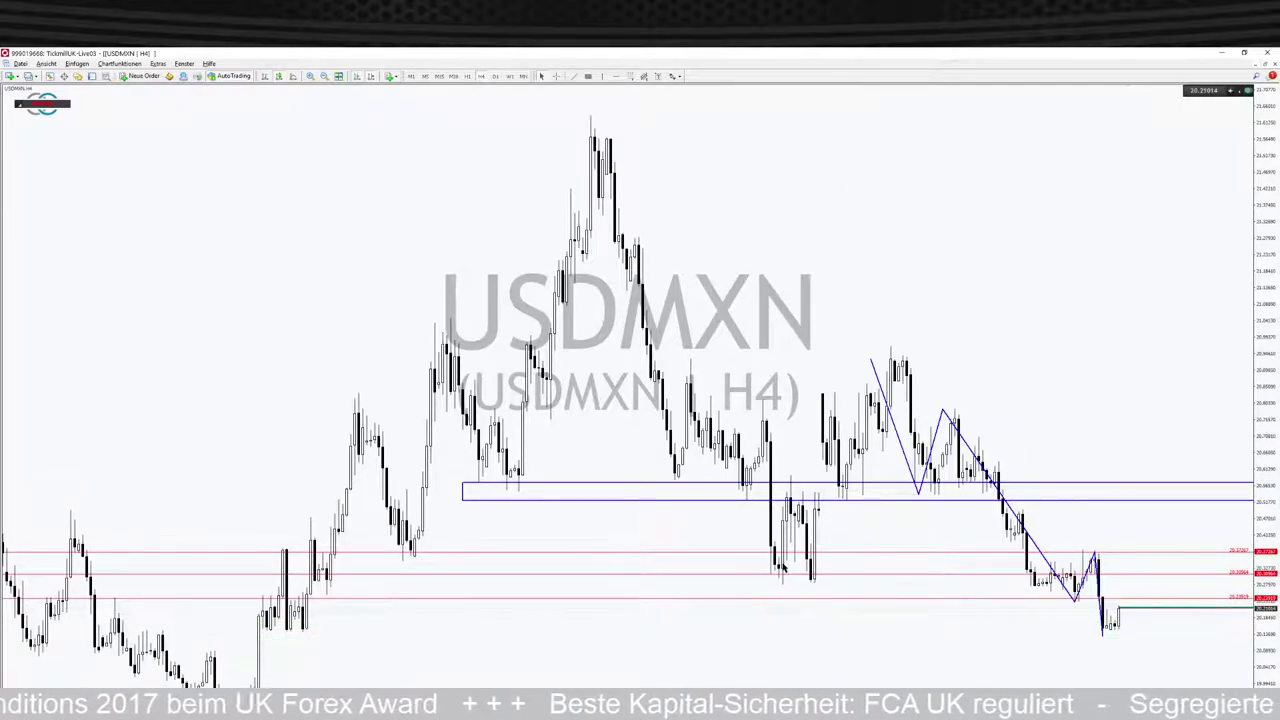
click(616, 77)
drag(791, 328, 896, 637)
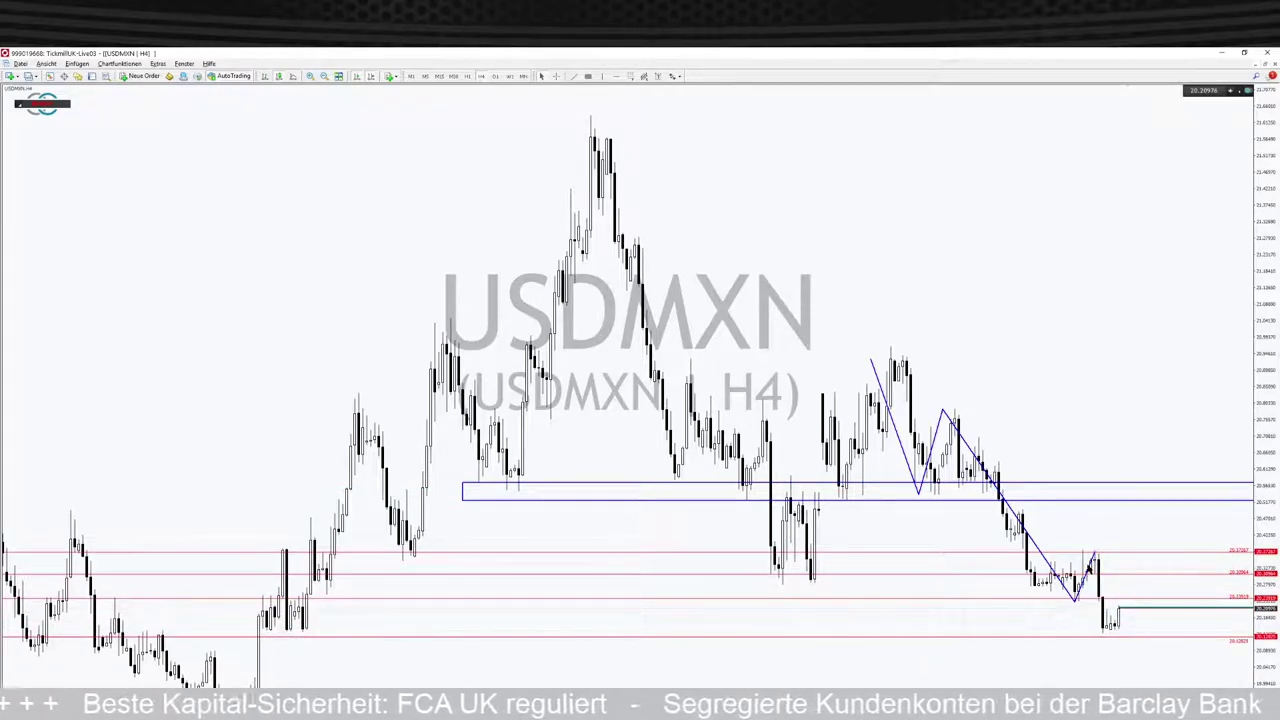
- Restyle the horizontal line just under the latest USDMXN low as a thin, dashed blue line
right_click(1106, 632)
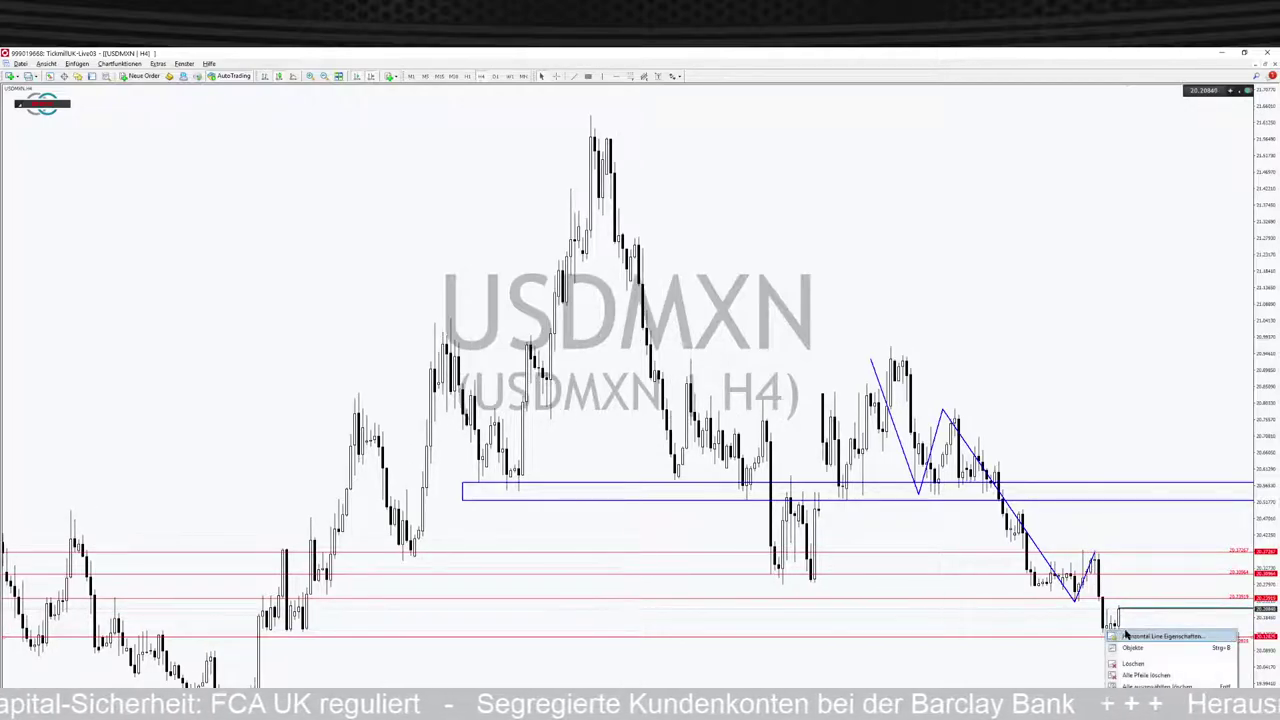
click(1140, 631)
click(677, 418)
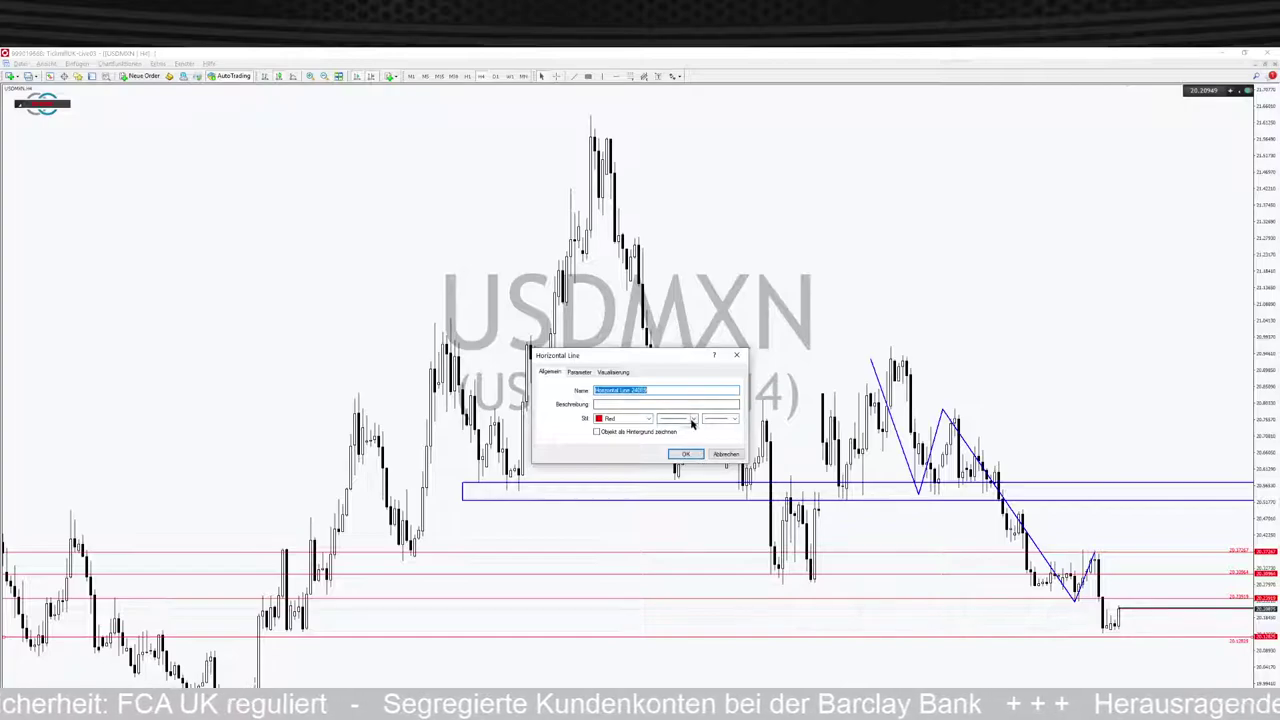
click(677, 440)
click(722, 418)
click(722, 427)
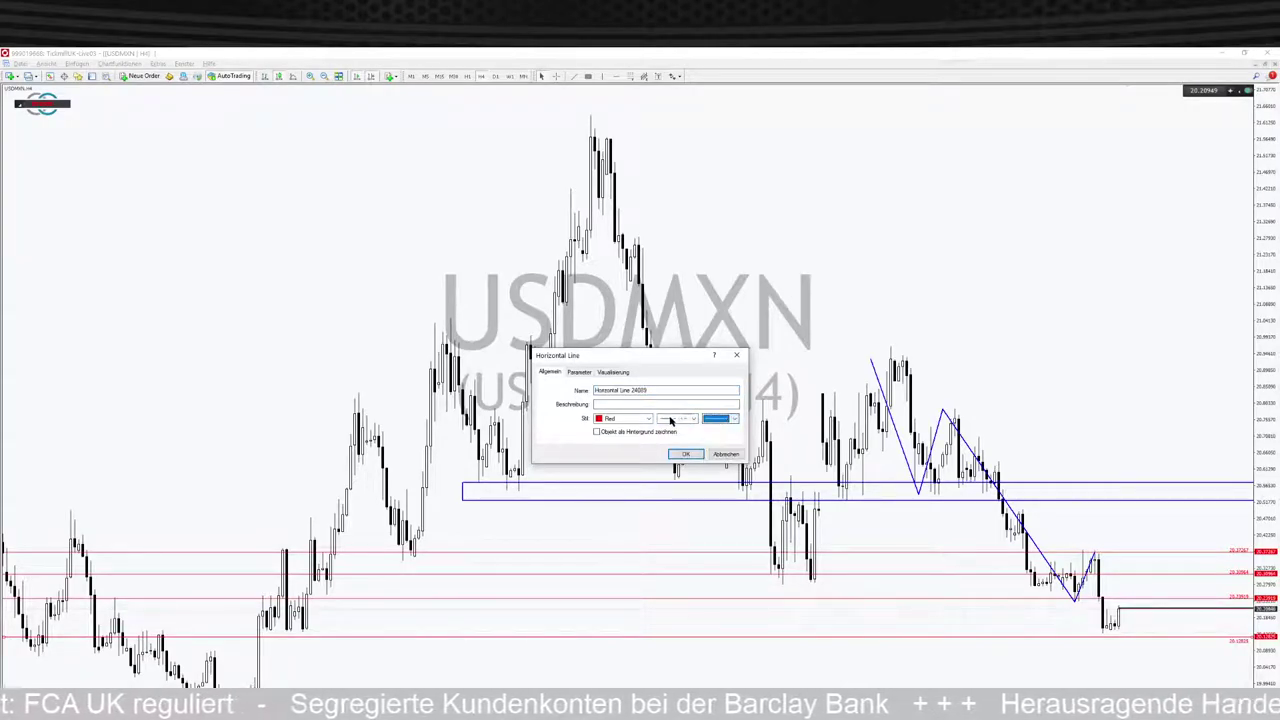
click(648, 419)
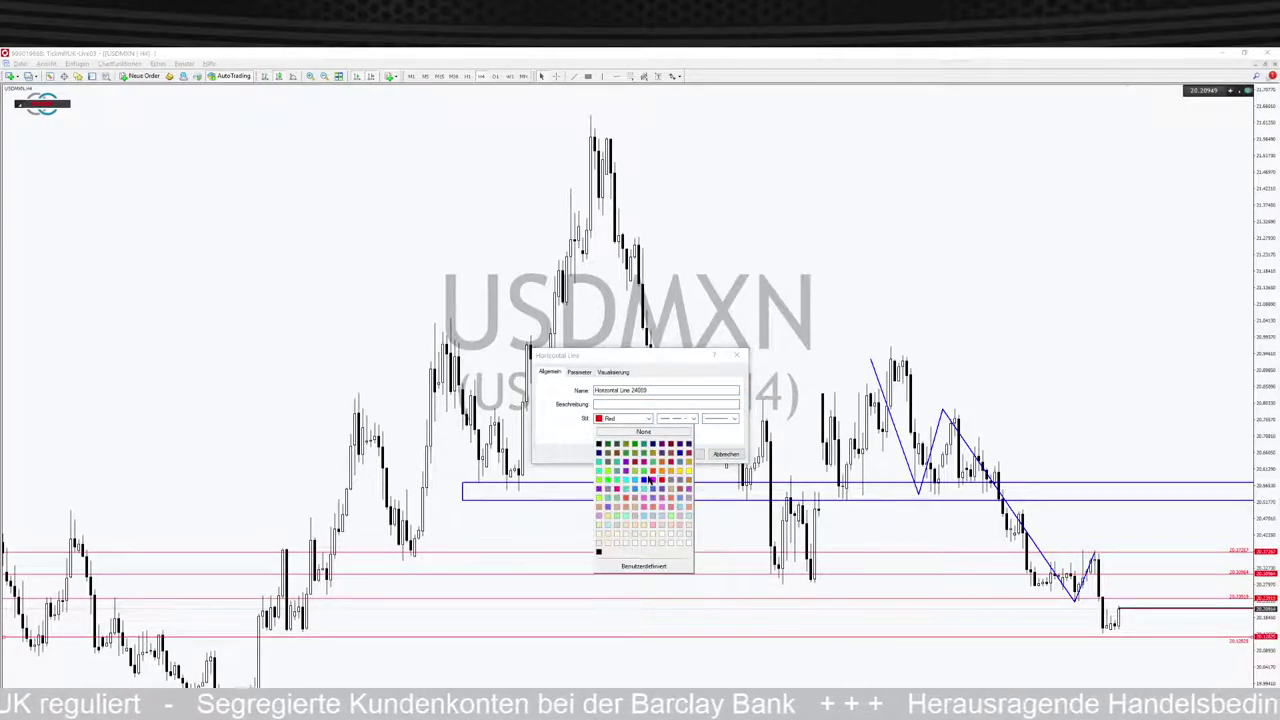
click(646, 480)
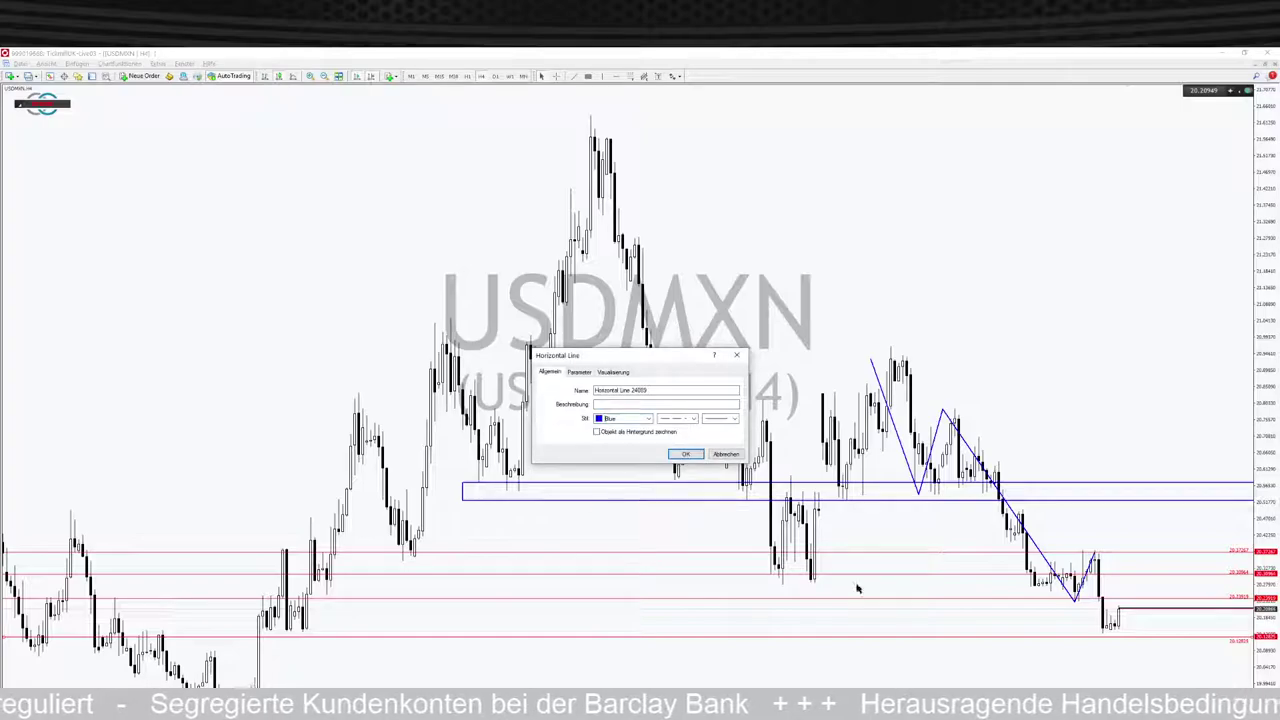
click(684, 455)
drag(997, 640, 997, 637)
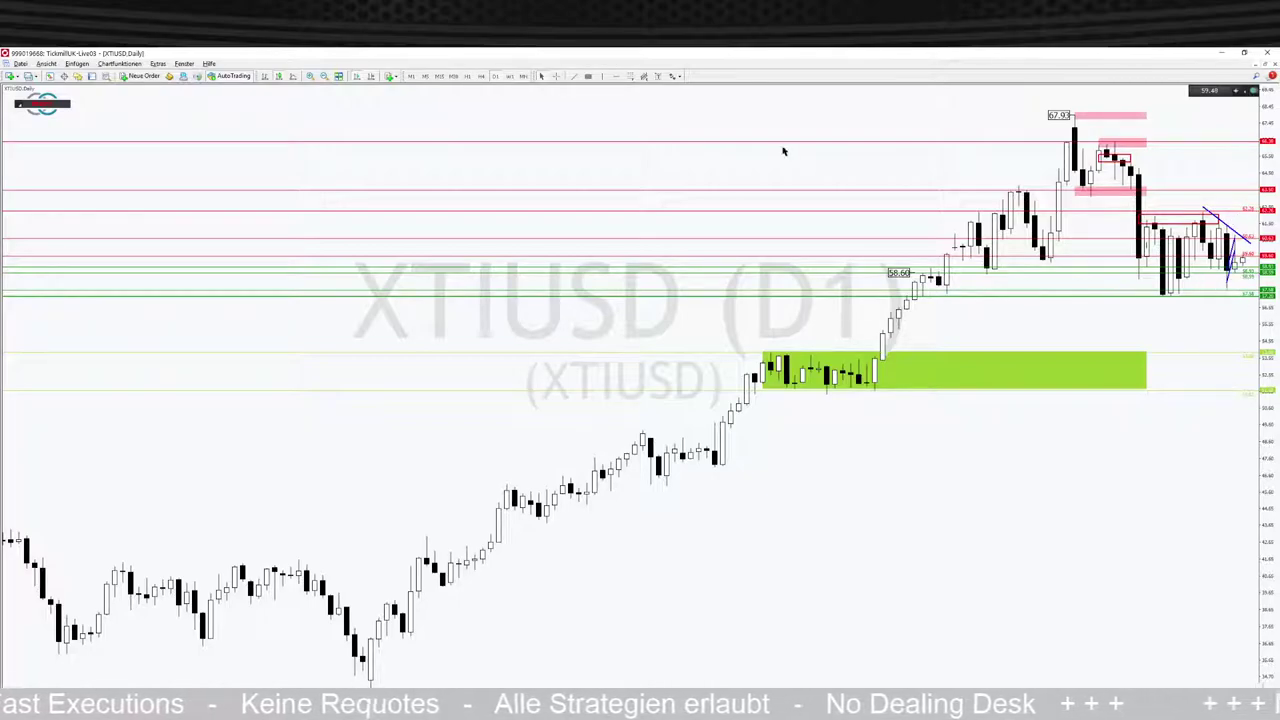
- Switch the XTIUSD chart to H1 and examine its recent swings with the zigzag overlay
click(467, 76)
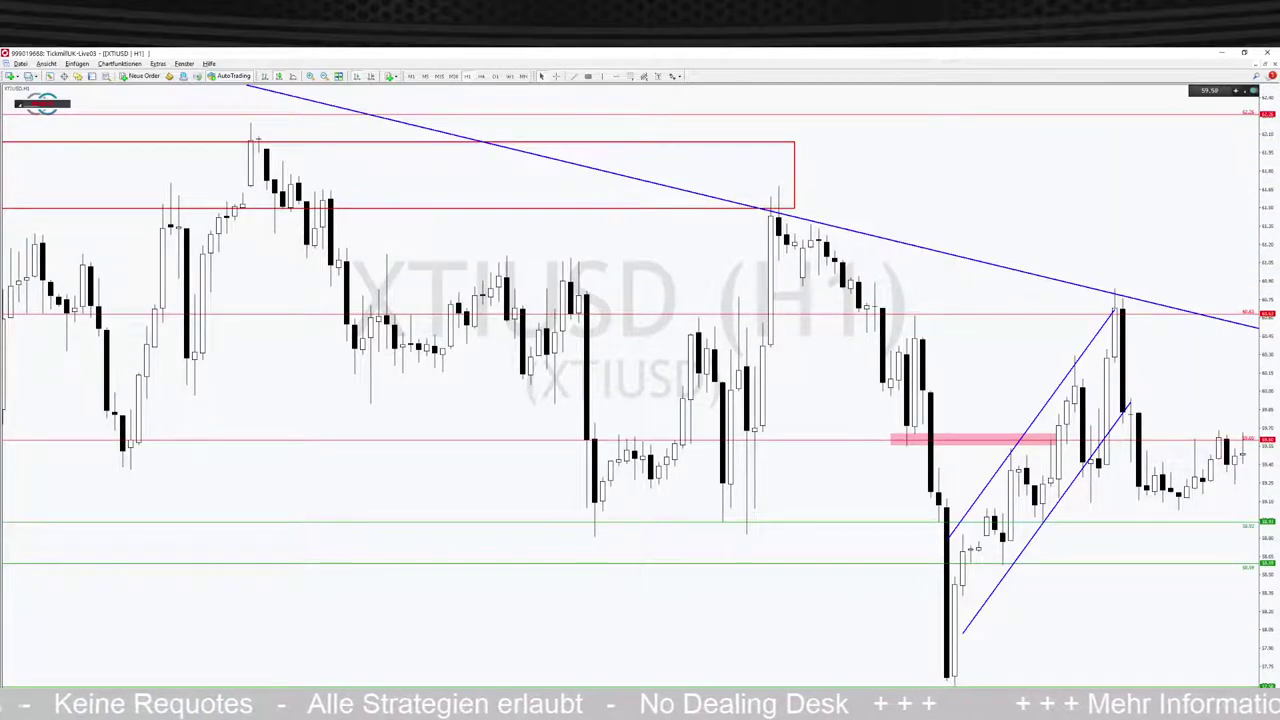
click(1089, 566)
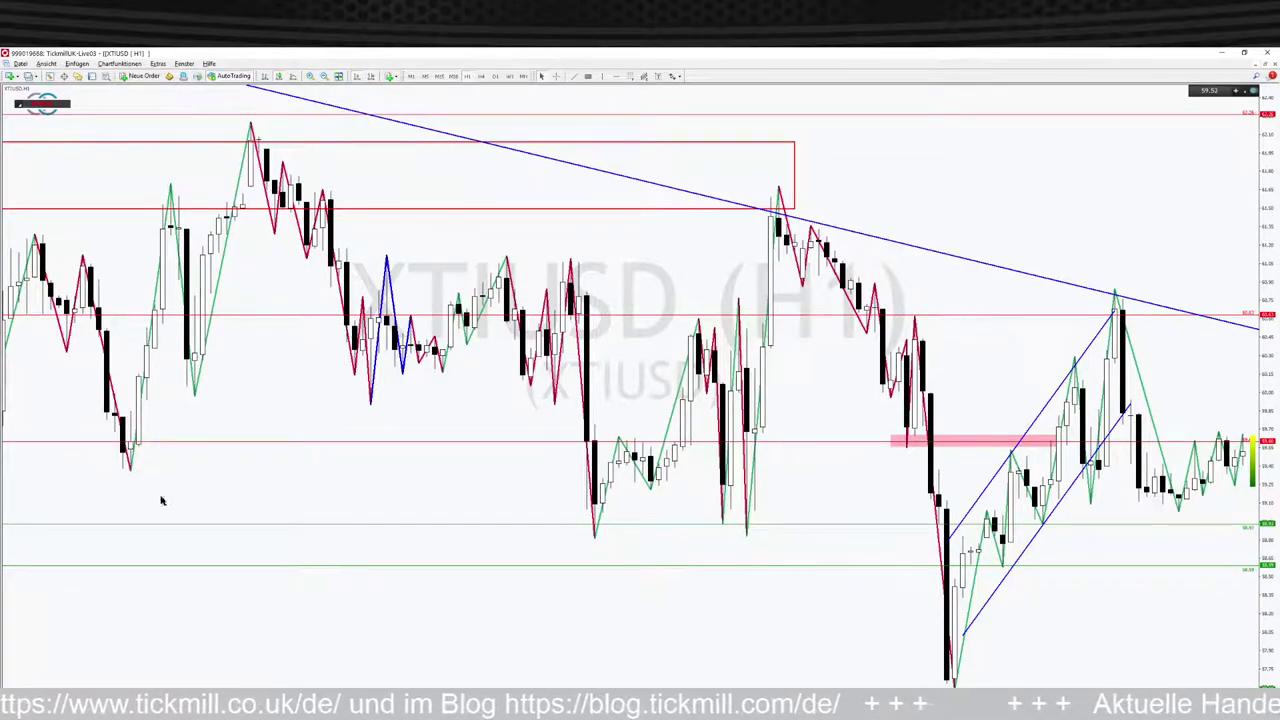
key(BackSpace)
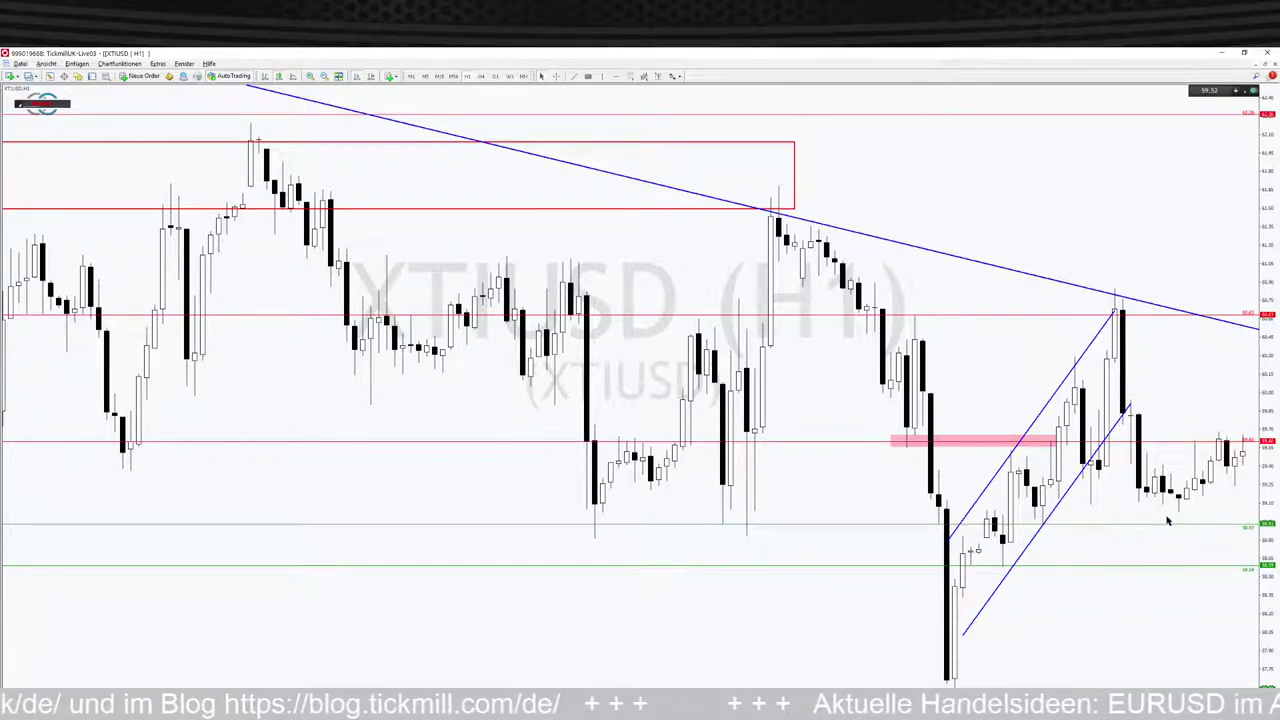
- Raise the upper green support line to about 59.09 and trace the down, up and projected down swings from the latest high with trend lines
drag(1167, 520, 1160, 508)
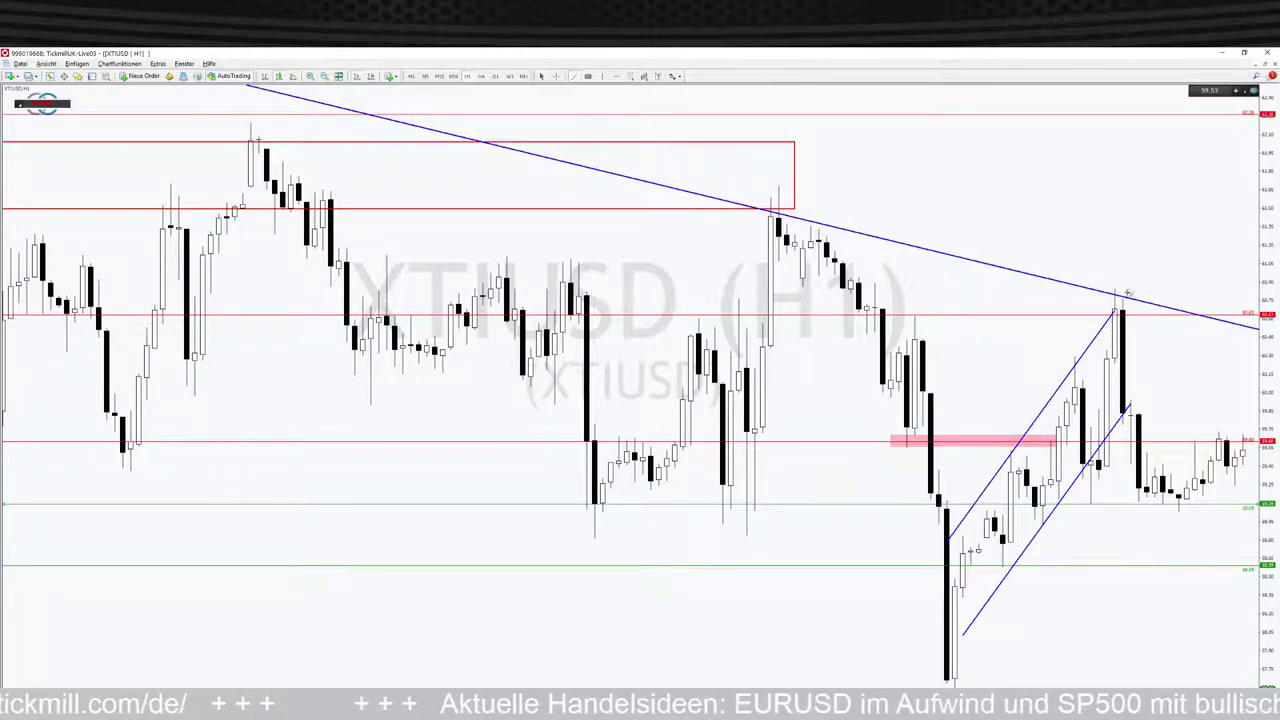
mouse_move(1116, 293)
mouse_down()
mouse_move(1178, 514)
mouse_move(1165, 497)
mouse_up()
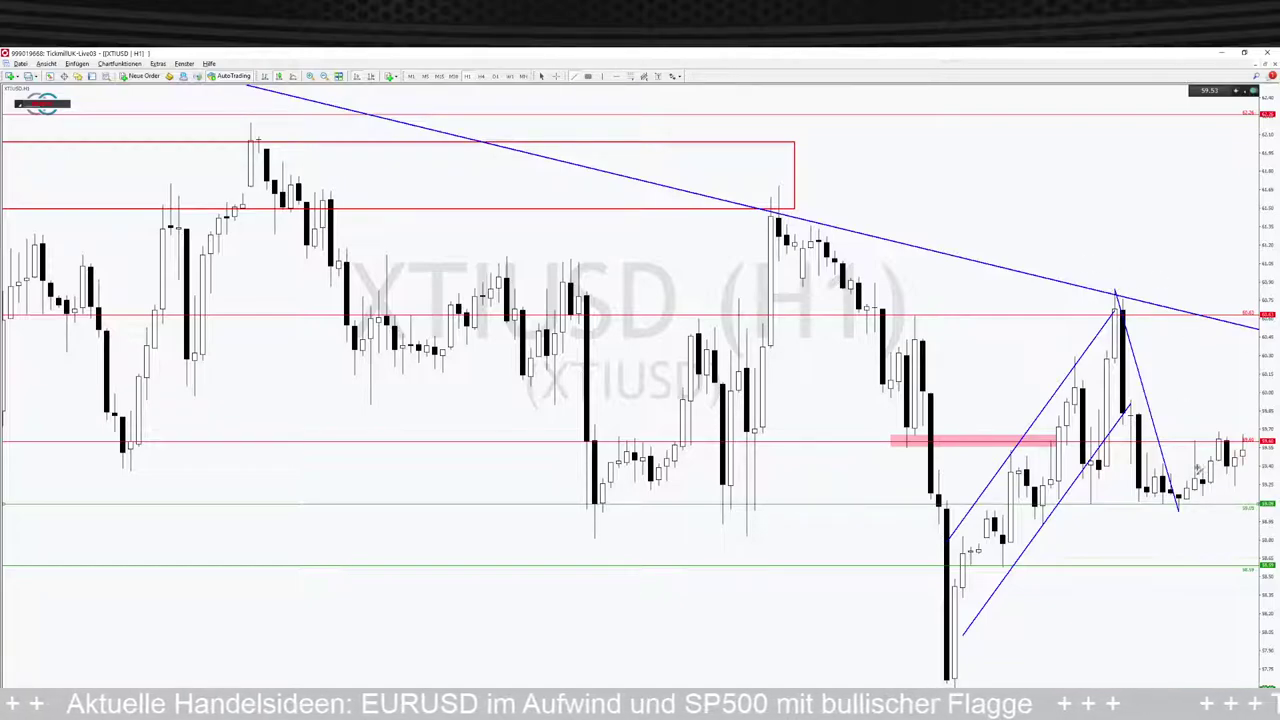
drag(1178, 509, 1218, 432)
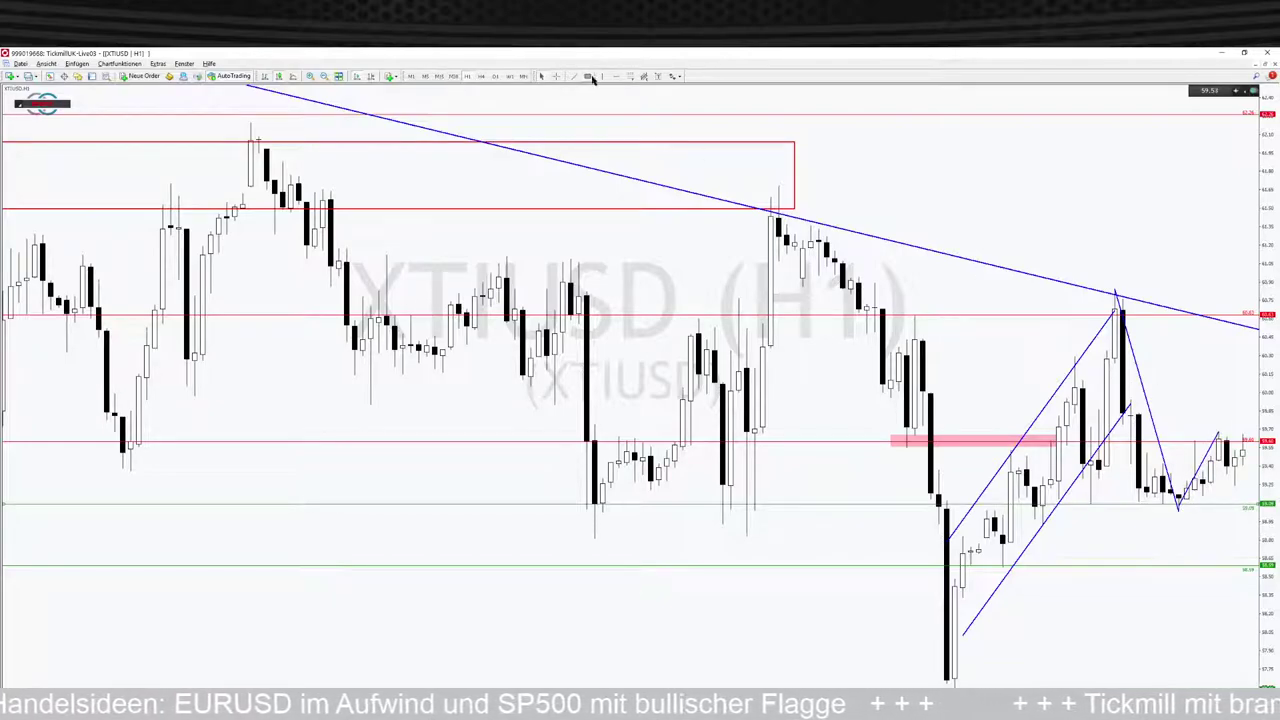
drag(1217, 434, 1242, 540)
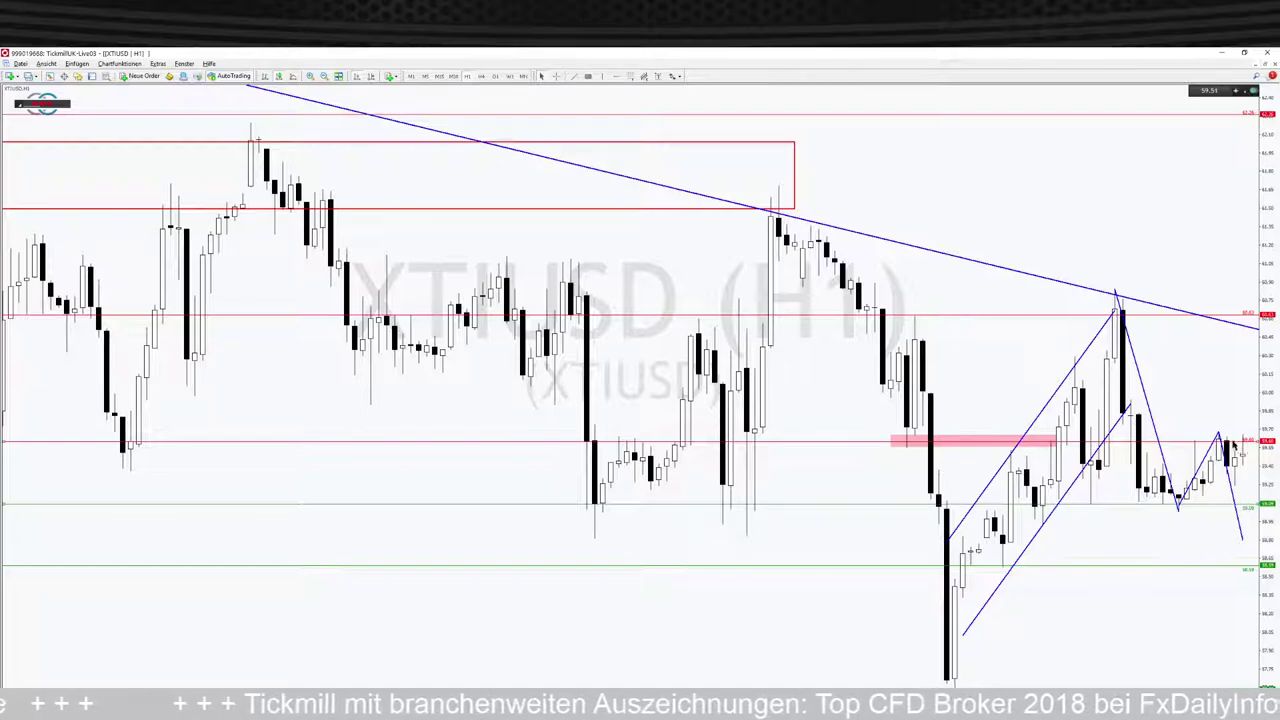
- Move the two nearest red resistance lines up to the recent swing highs, at about 59.68 and 60.84
drag(1233, 441, 1233, 430)
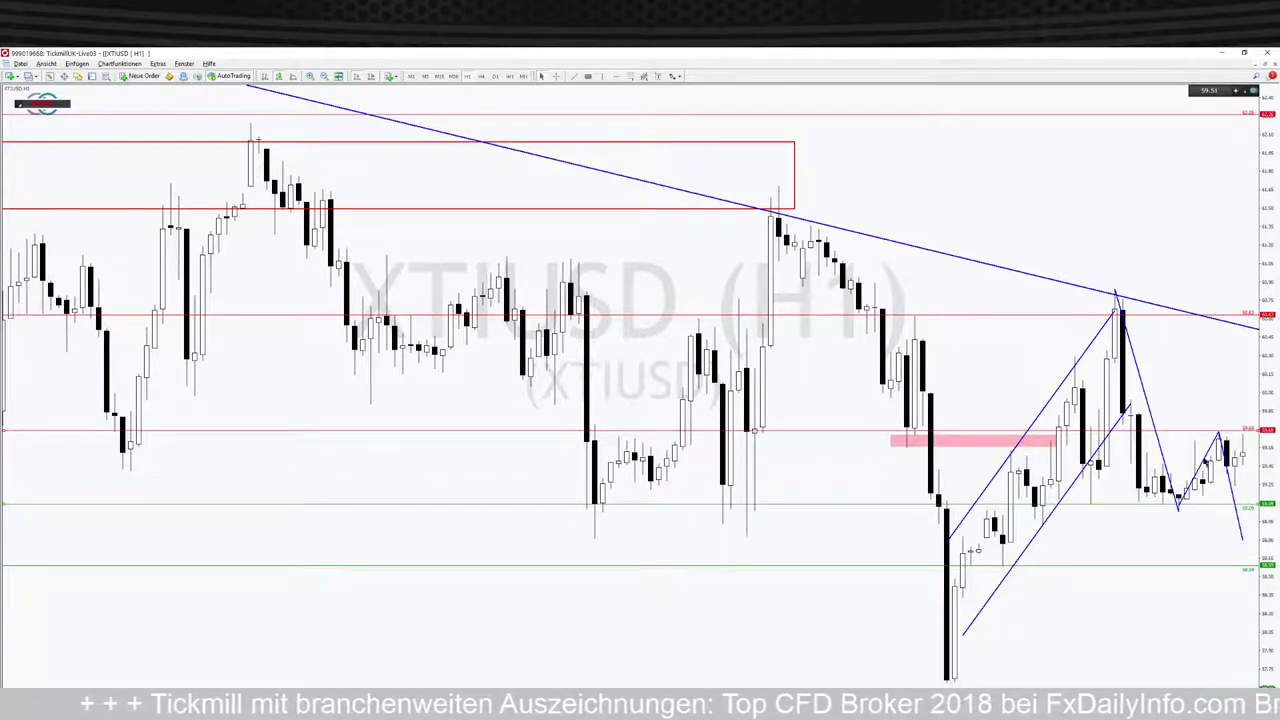
mouse_move(1188, 311)
mouse_down()
mouse_move(1190, 278)
mouse_move(1180, 292)
mouse_up()
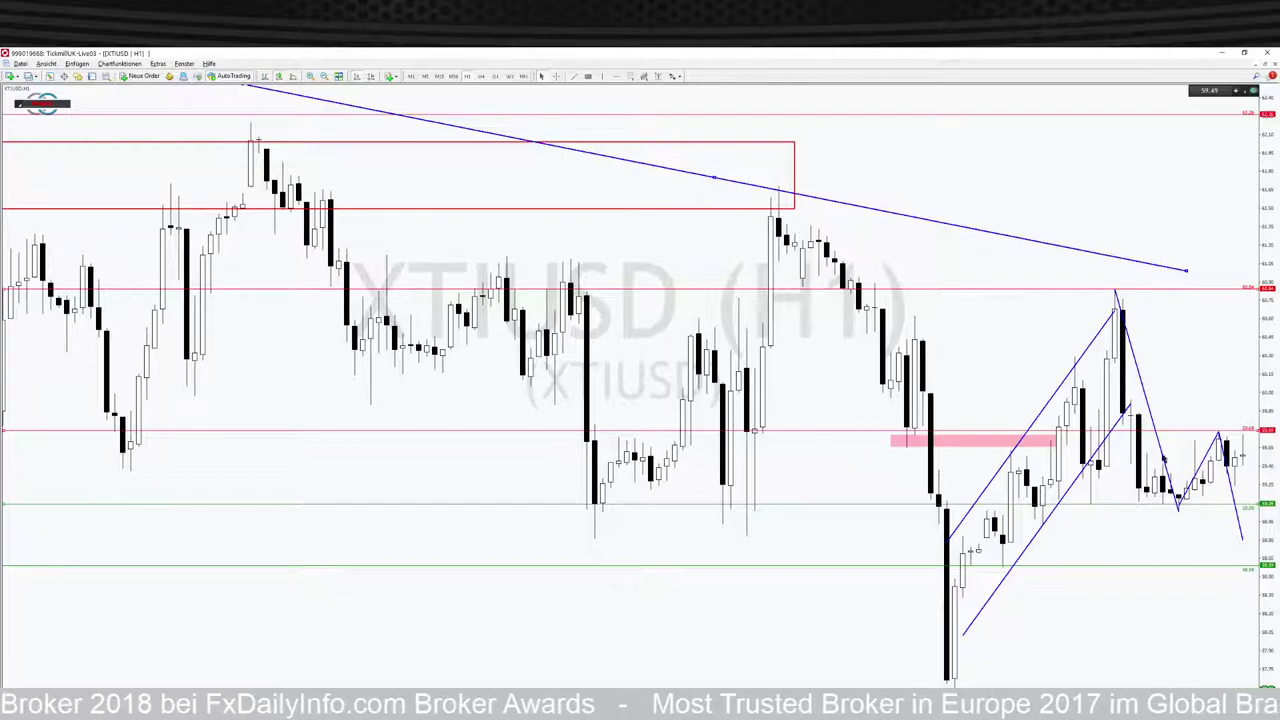
- Compare XTIUSD on M15 and M5, and add red horizontal resistance lines at about 59.84 and 60.30
click(439, 76)
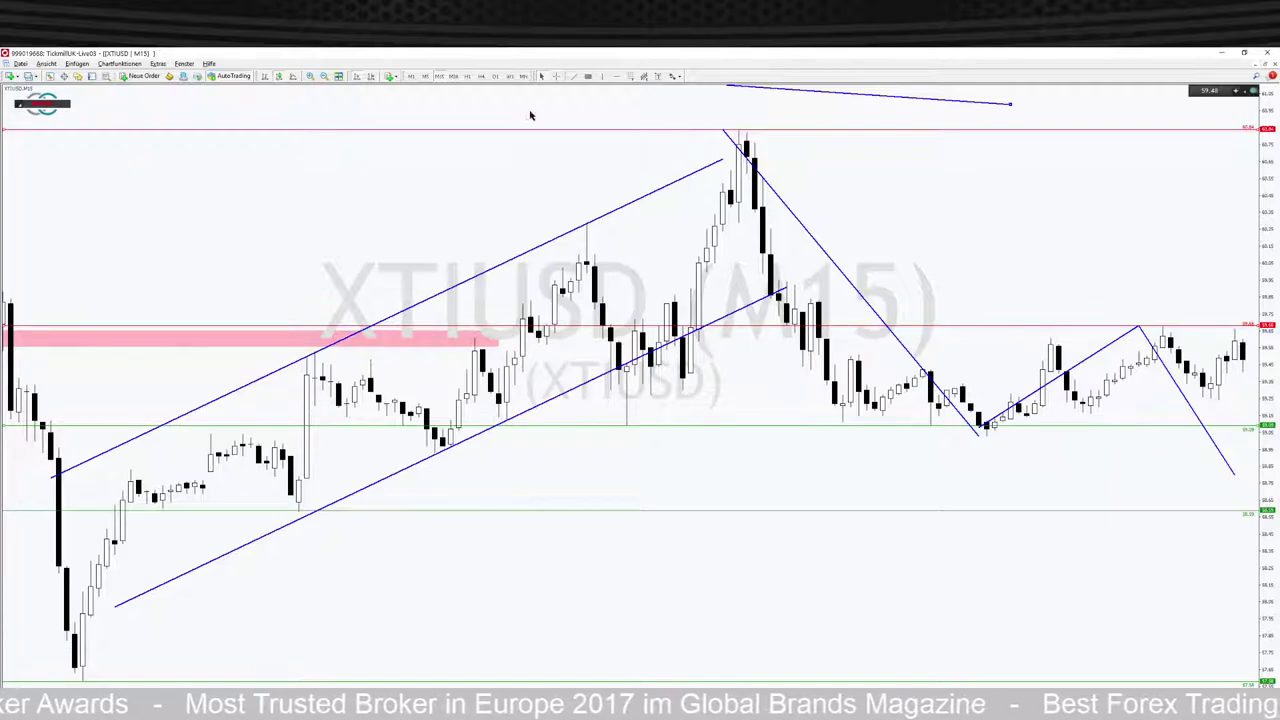
click(425, 76)
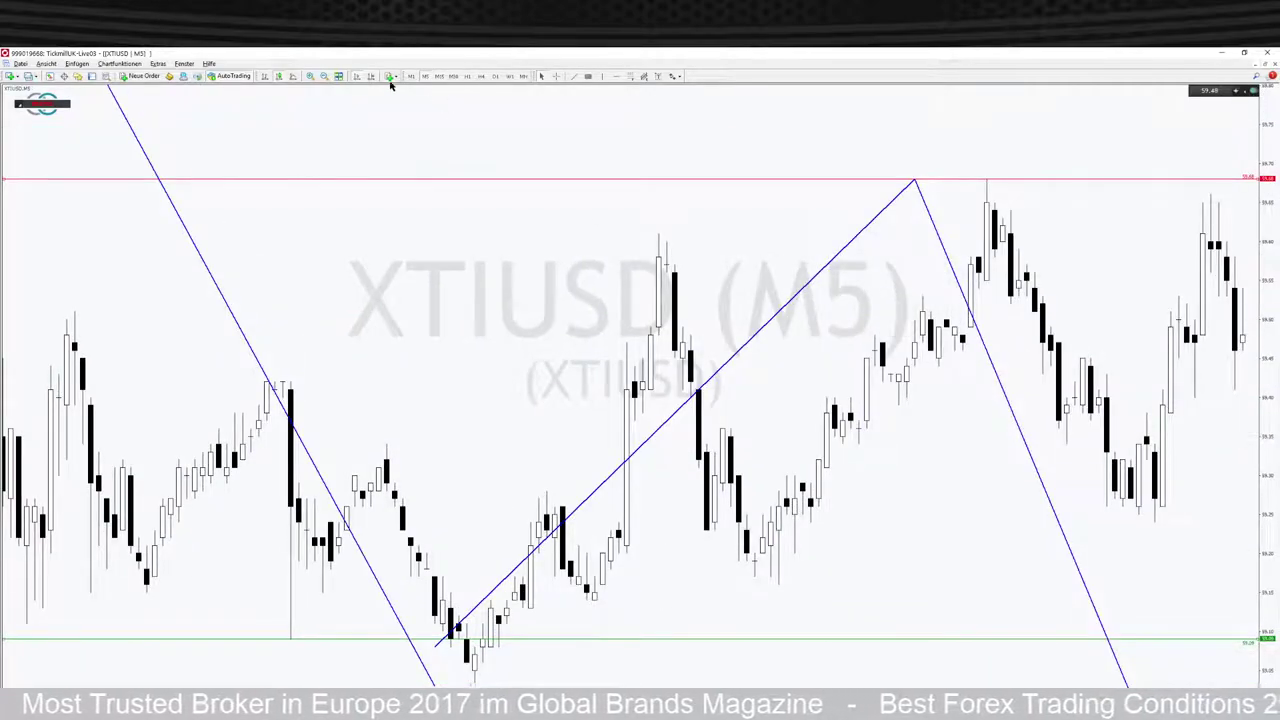
click(324, 76)
click(324, 76)
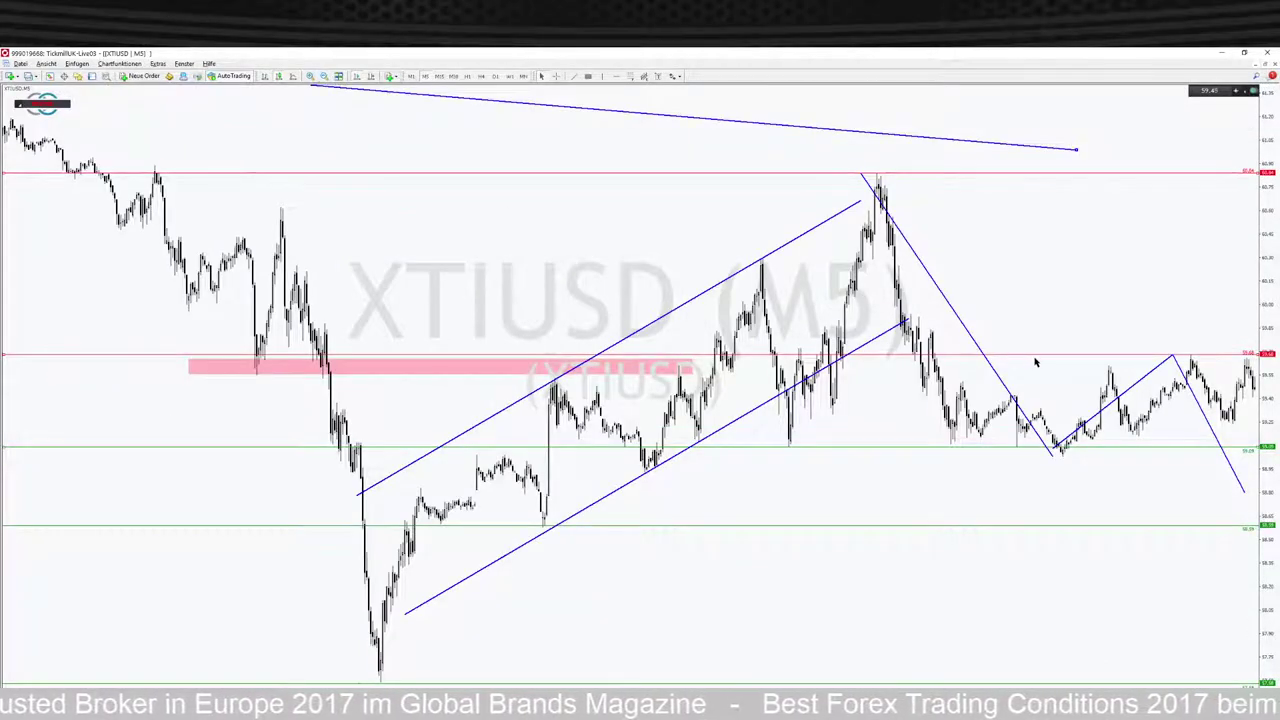
drag(1035, 358, 941, 334)
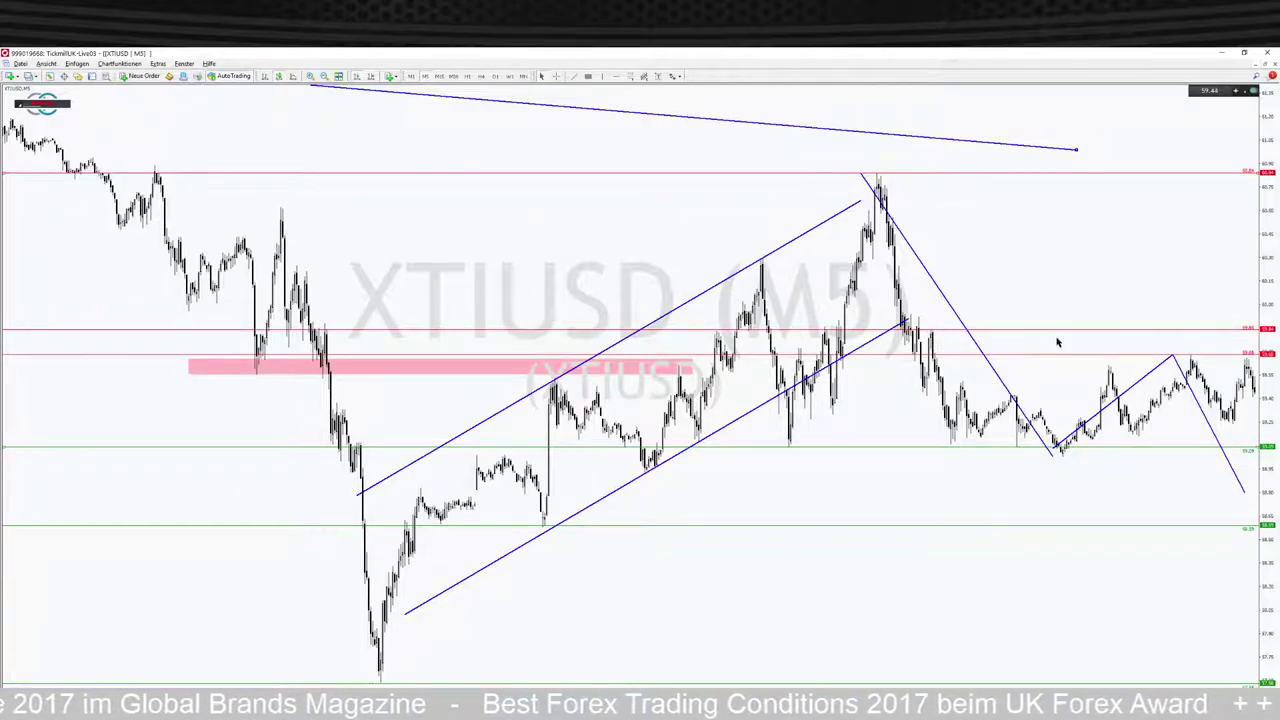
drag(1057, 342, 922, 318)
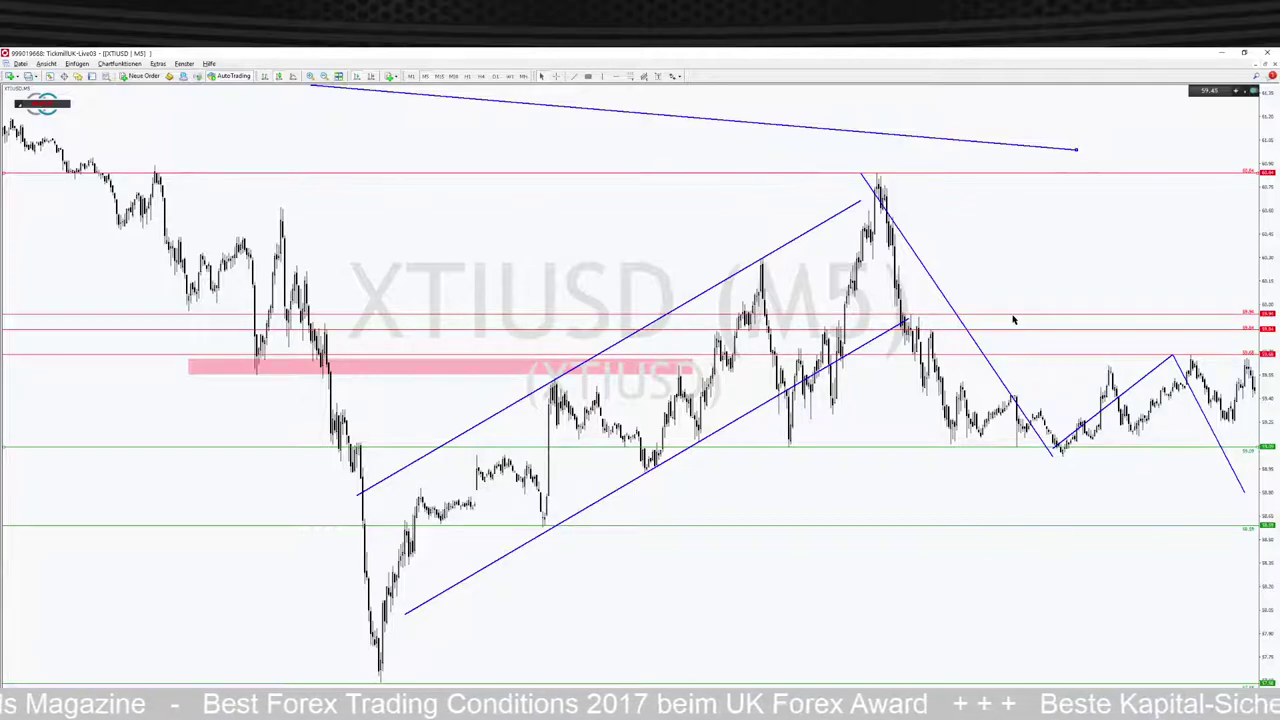
drag(1013, 318, 923, 263)
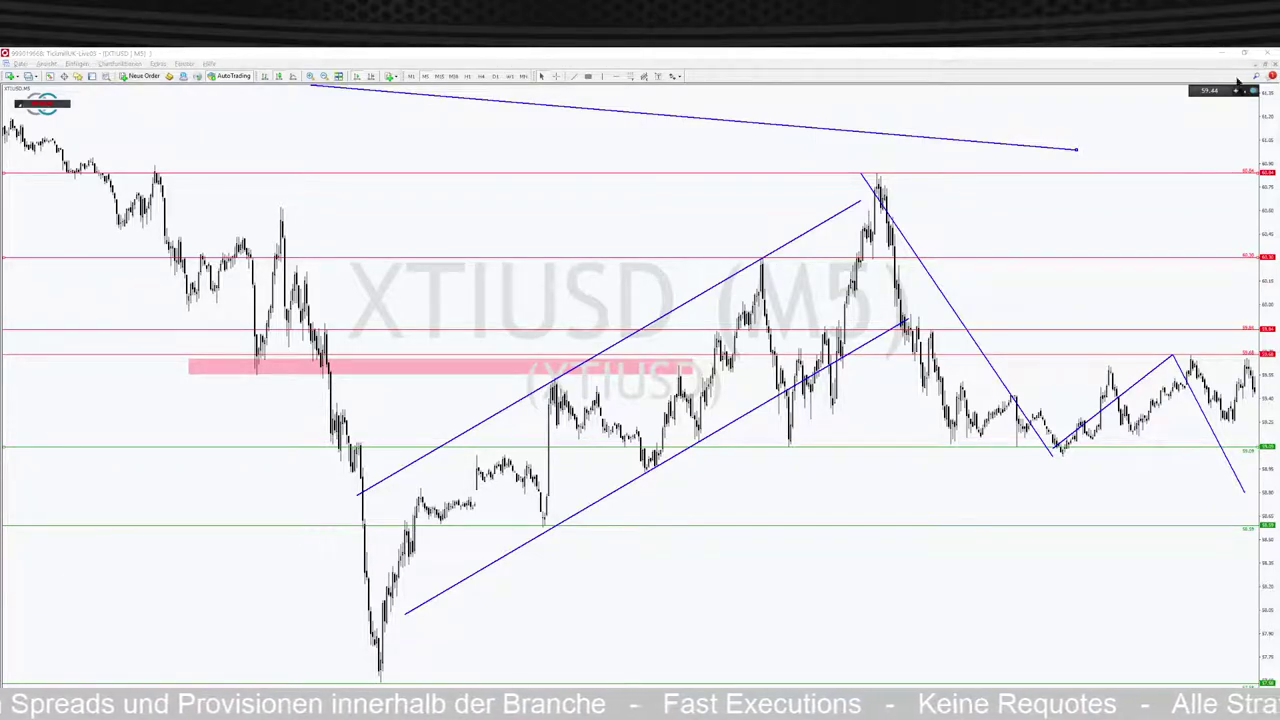
- Switch to Finviz and open the daily VIX chart from the index futures to examine volatility
key(alt+Tab)
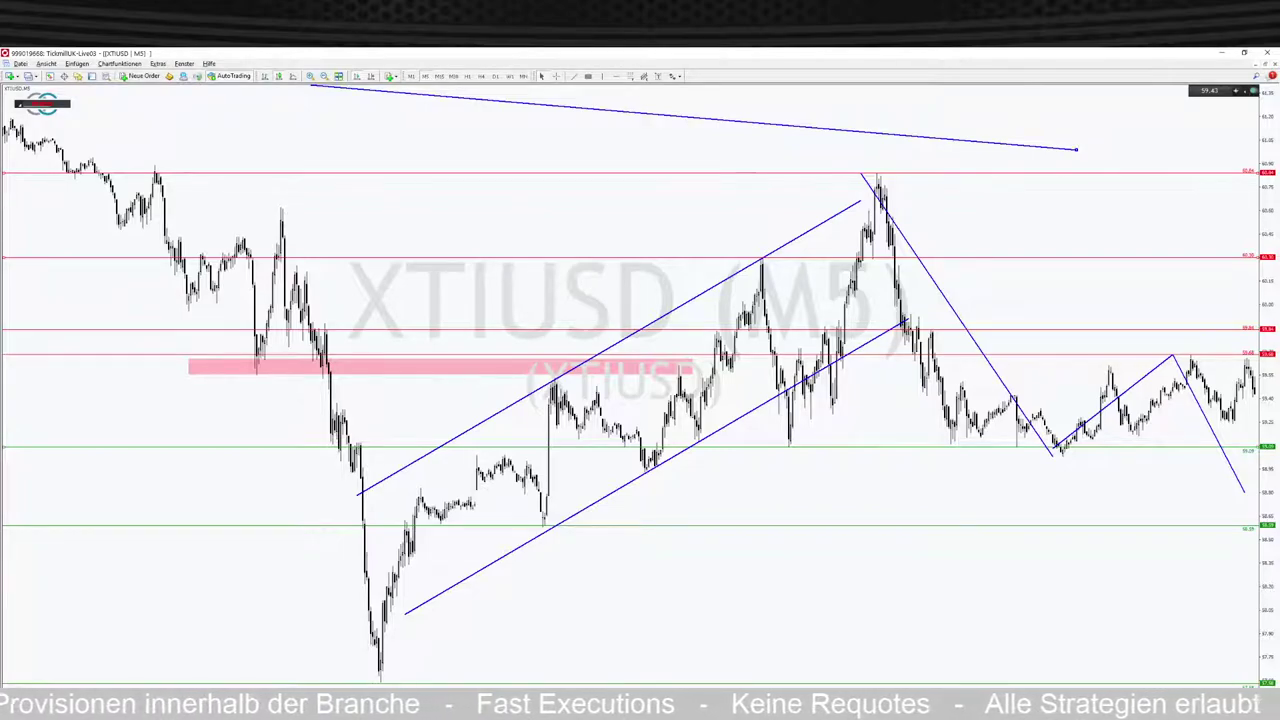
key(alt+Tab)
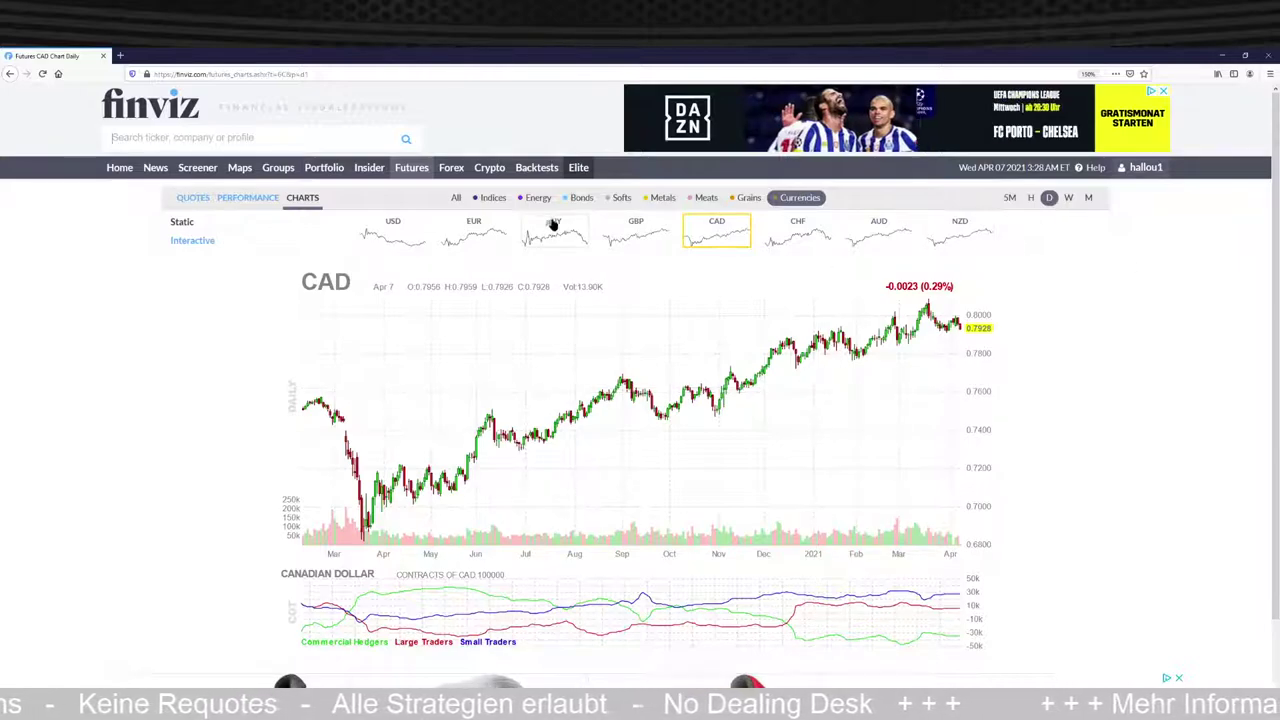
click(491, 199)
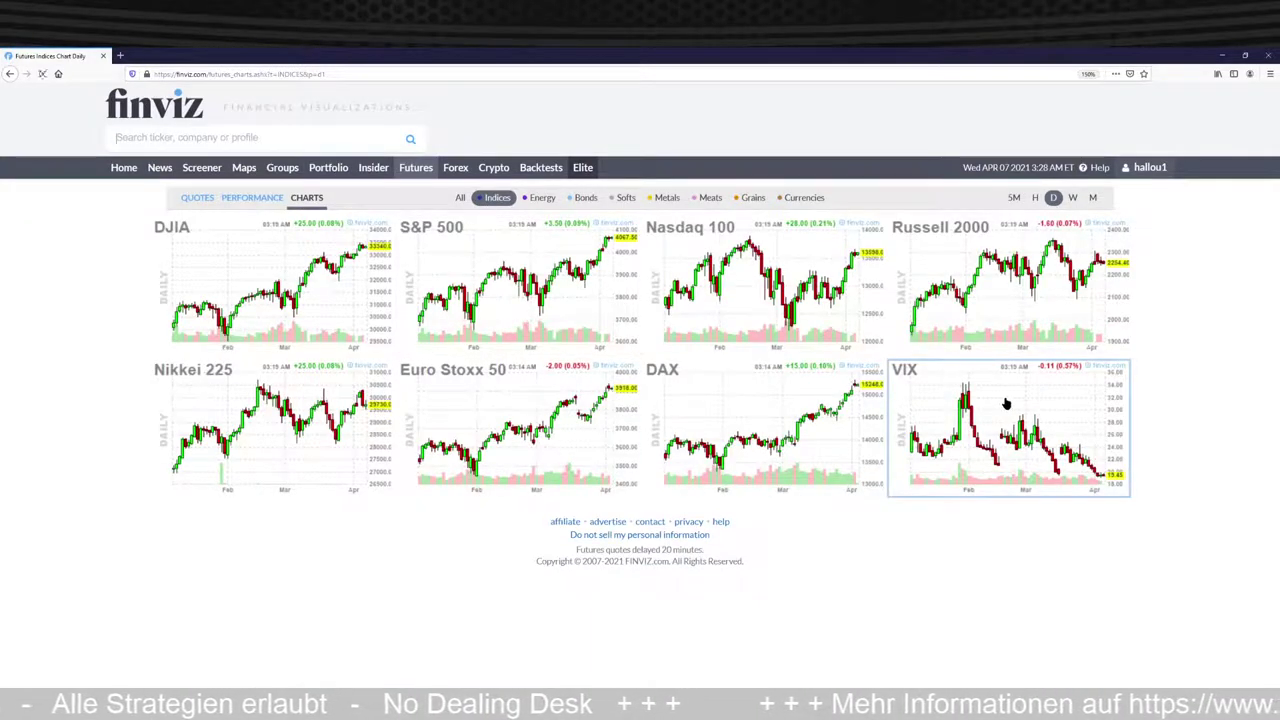
click(1006, 403)
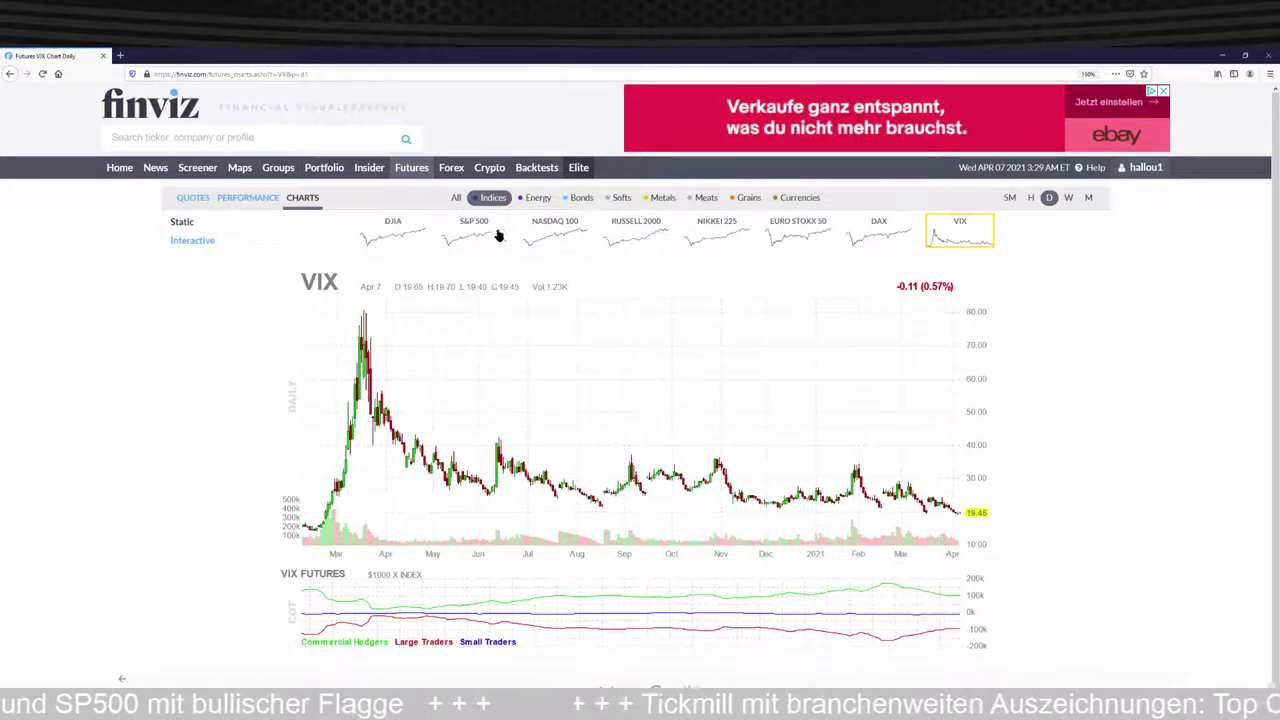
- Return to MetaTrader and bring up the S&P 500 H1 chart
click(1222, 55)
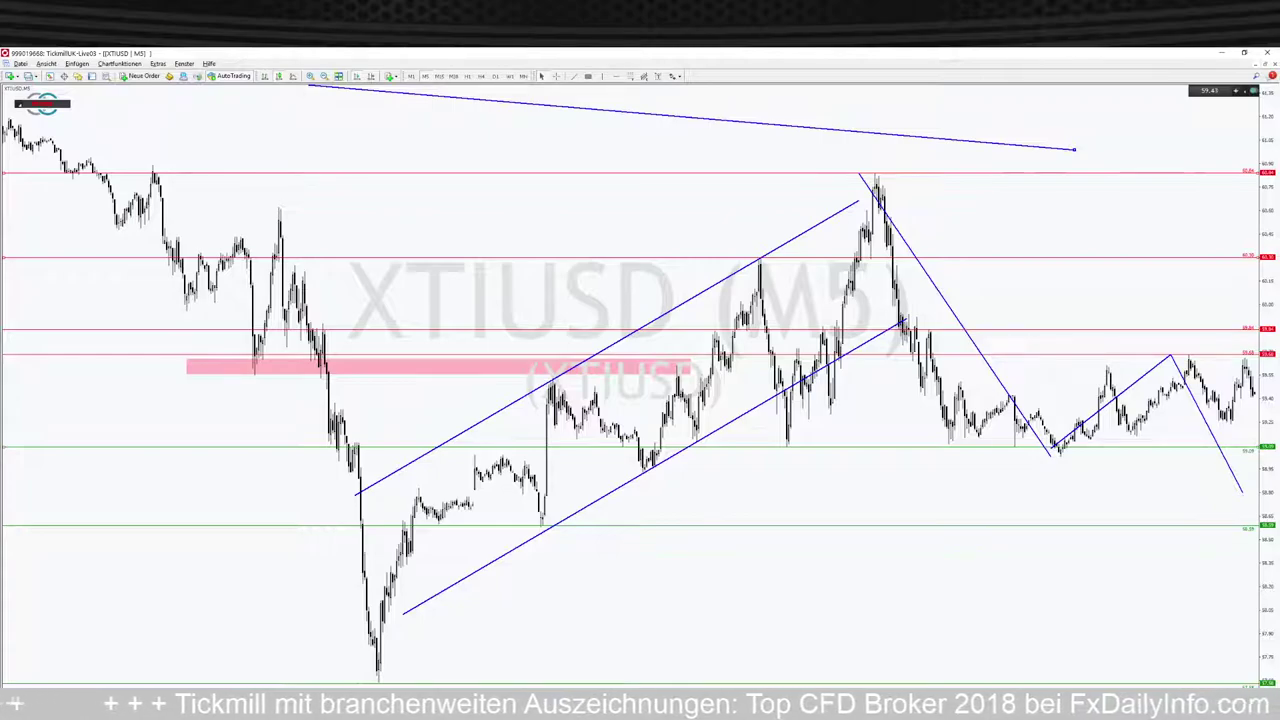
key(ctrl+Tab)
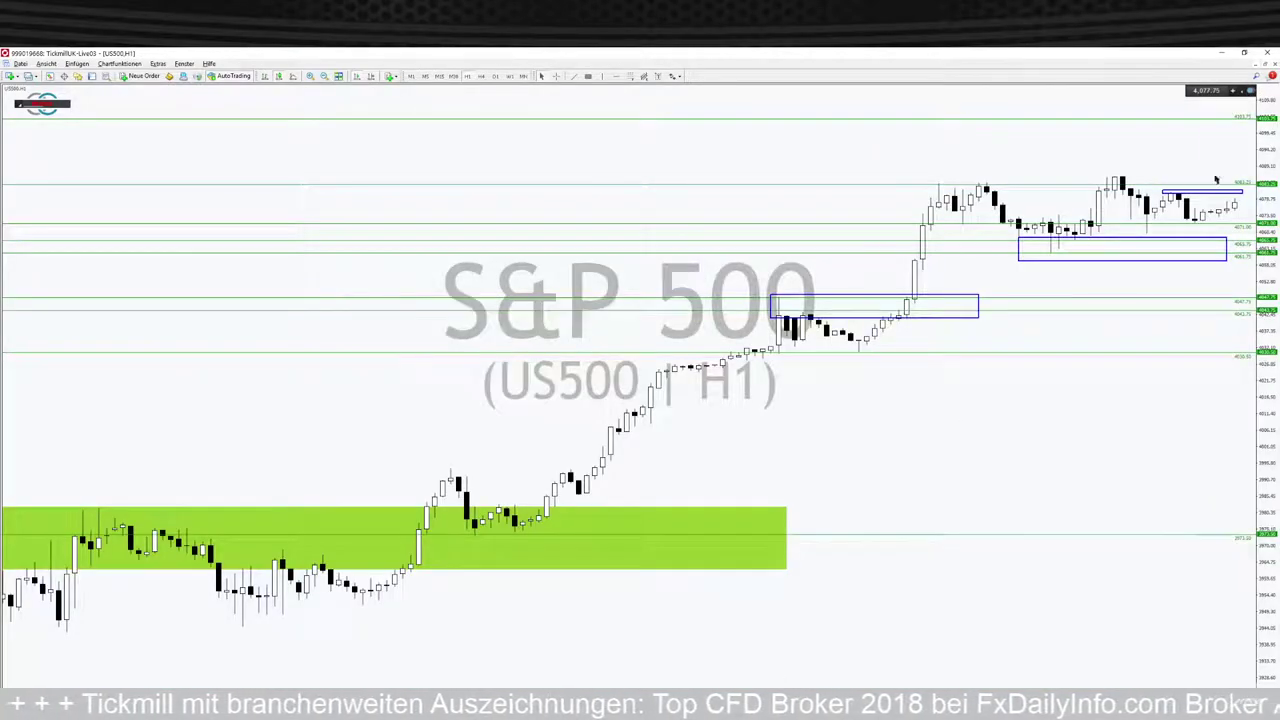